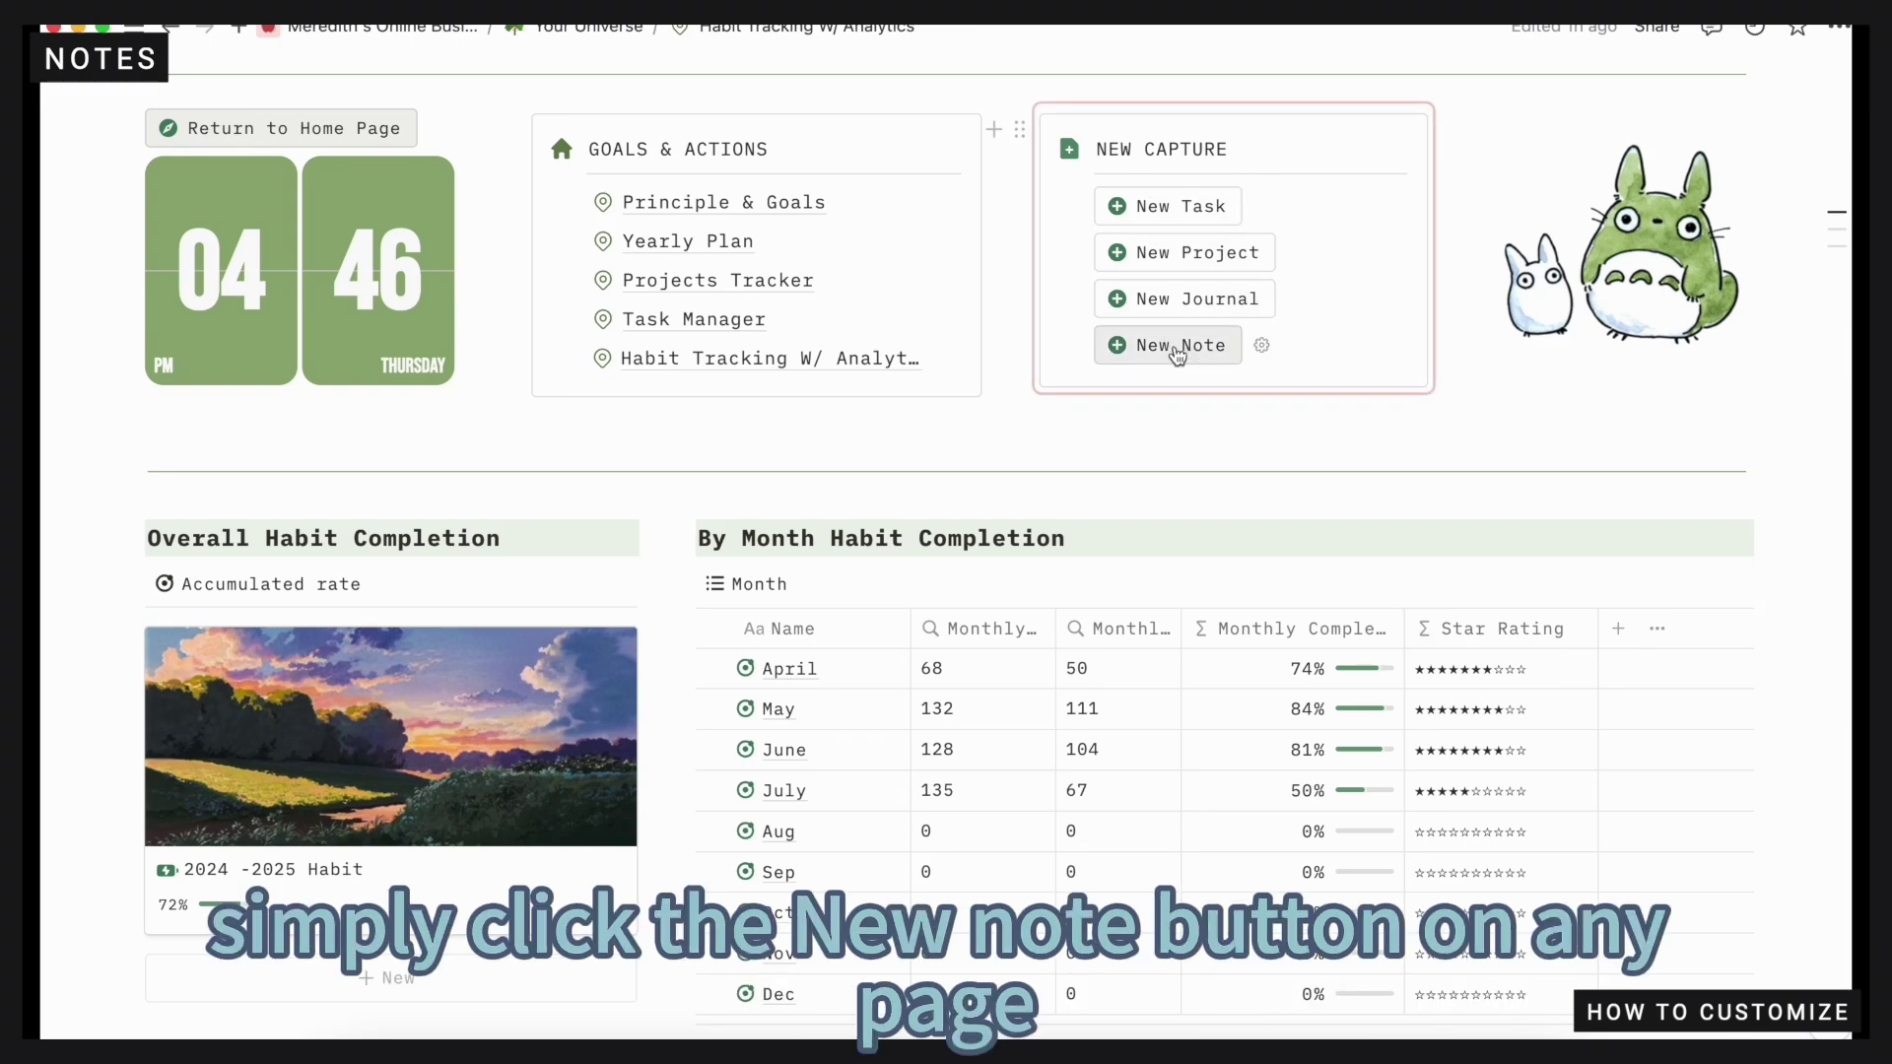
# Create a new note titled "add meditation to my daily routine" and close its page
pyautogui.click(1176, 353)
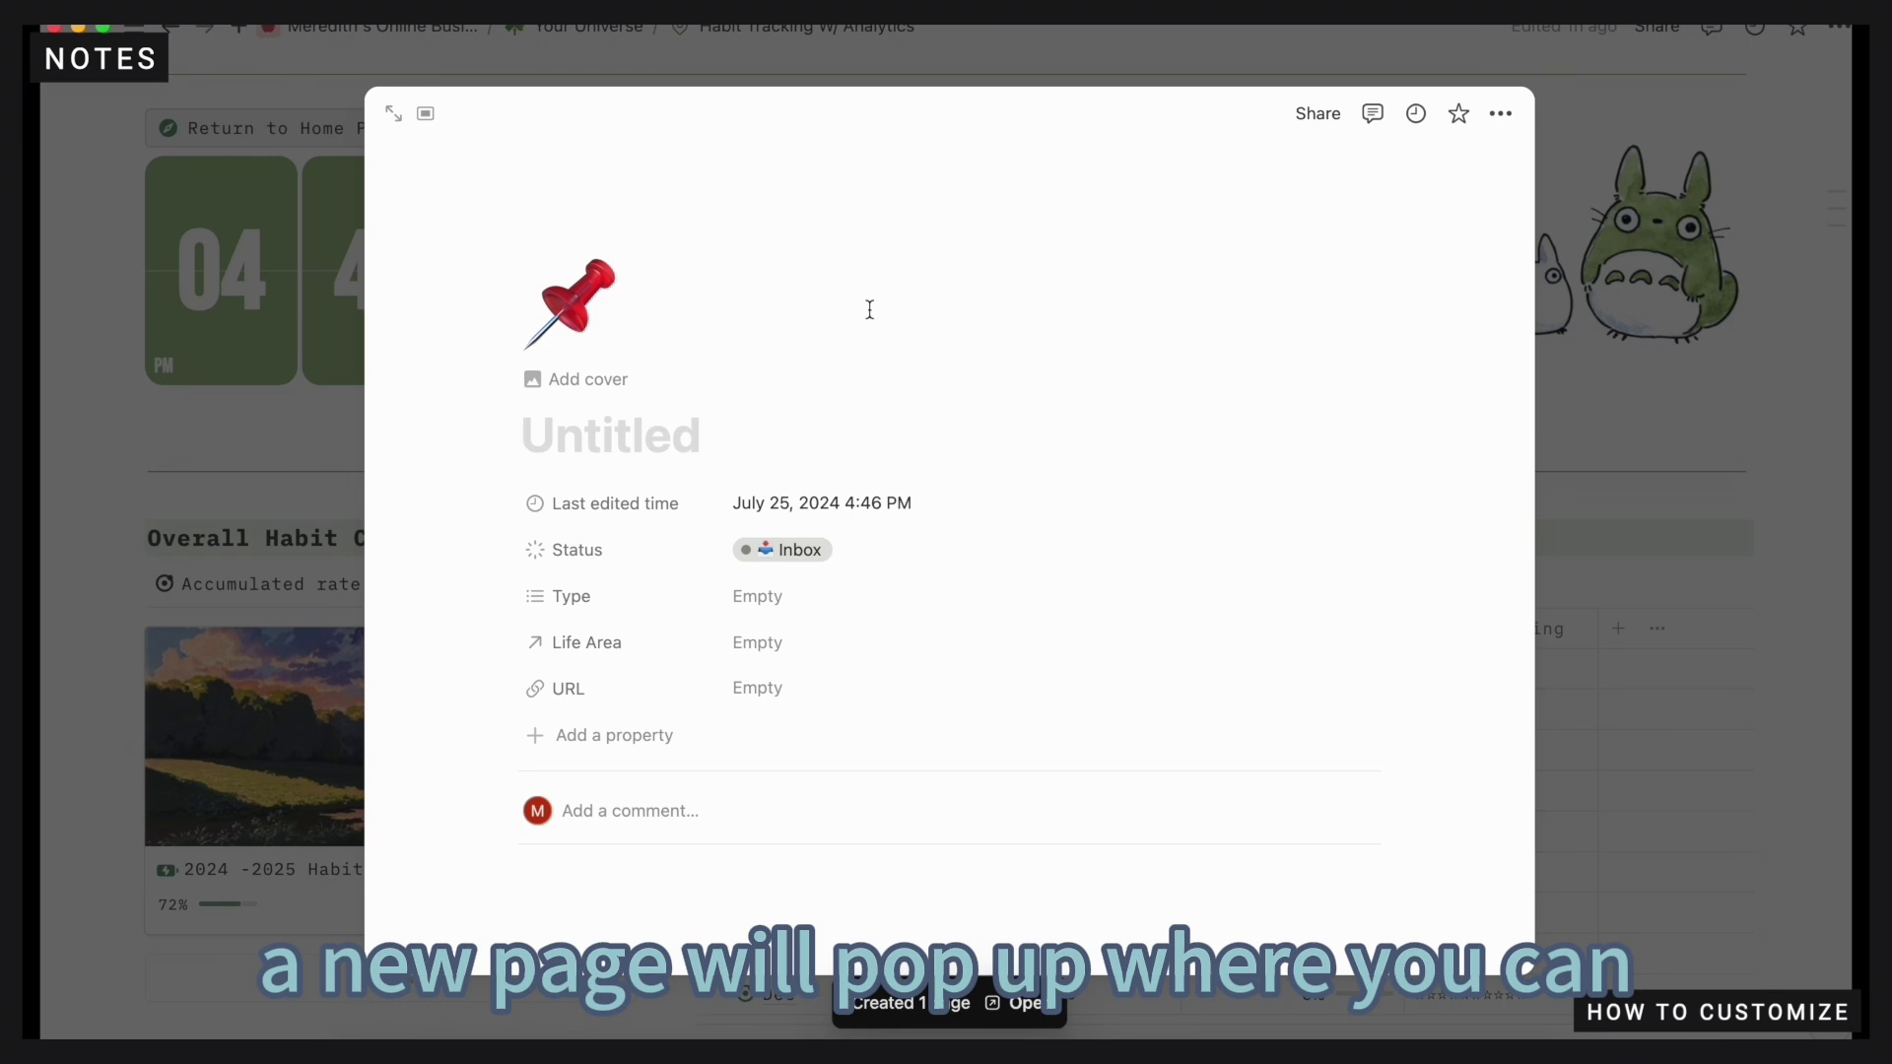
pyautogui.write('add medit')
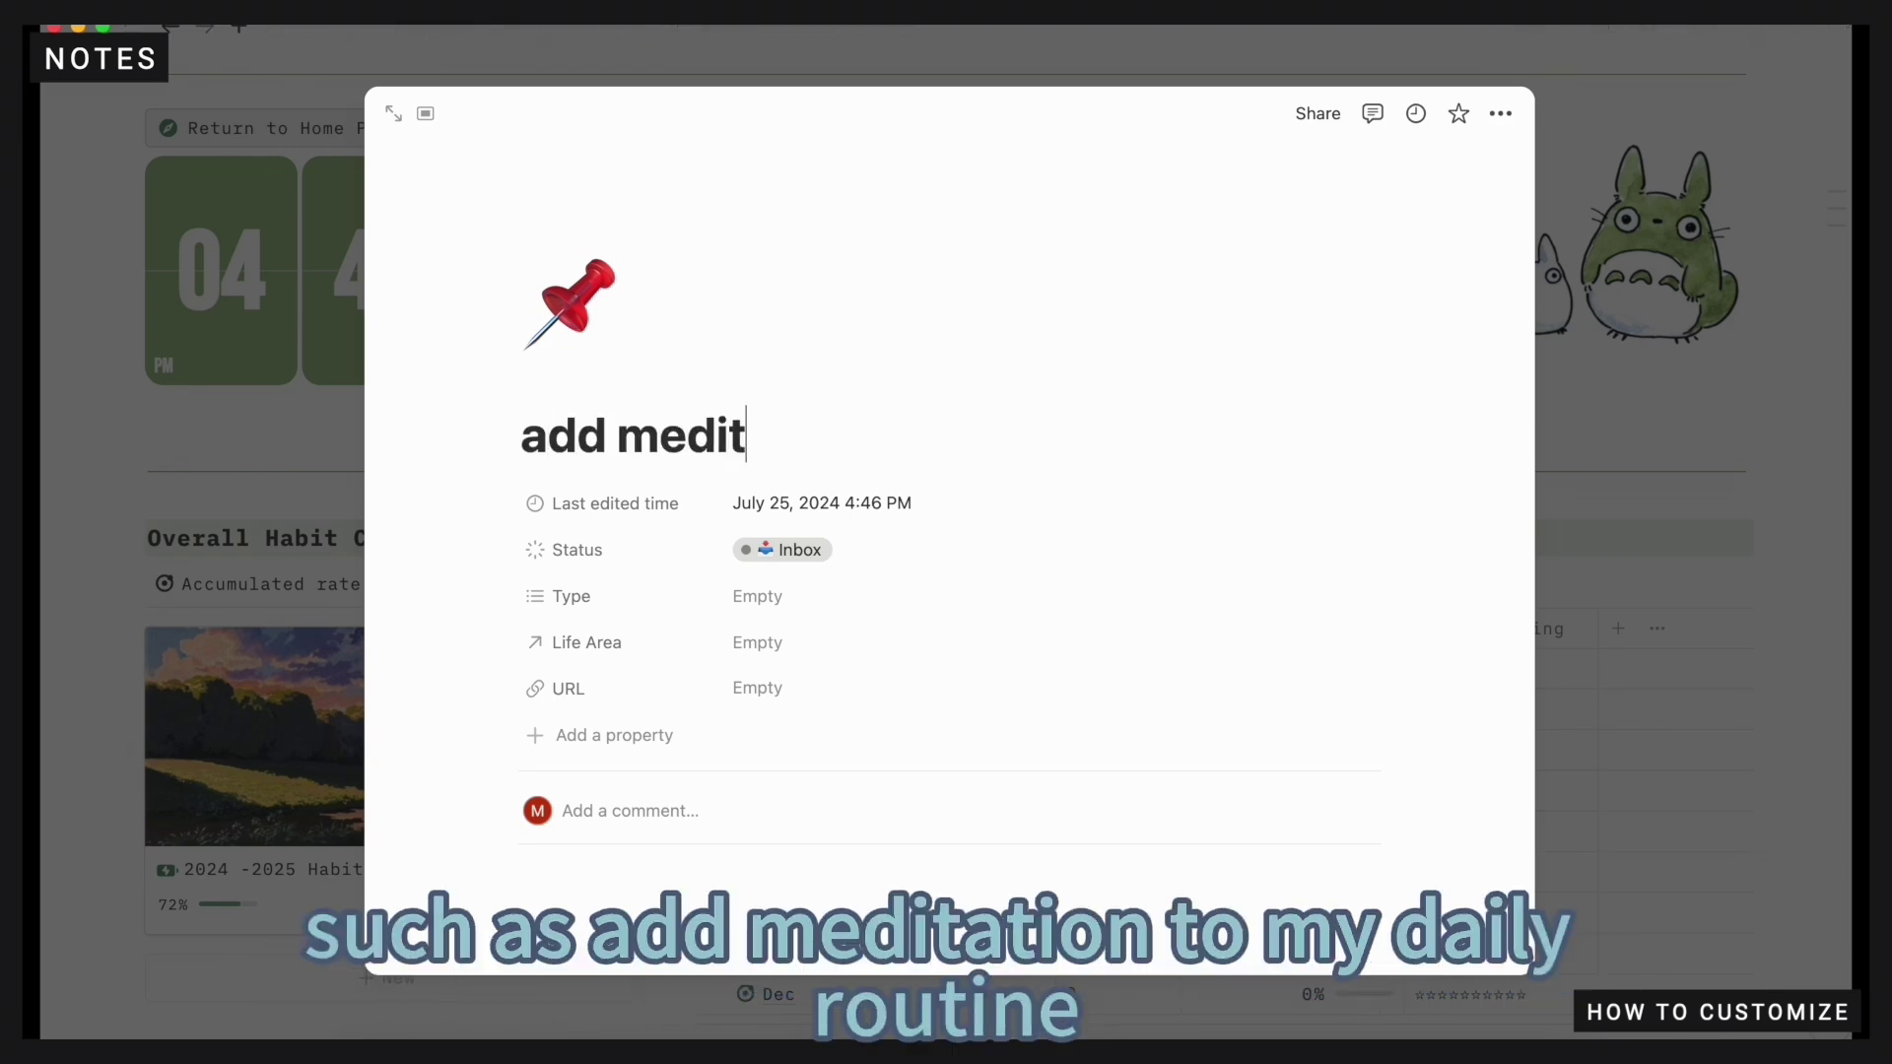
pyautogui.write('ation to my daily')
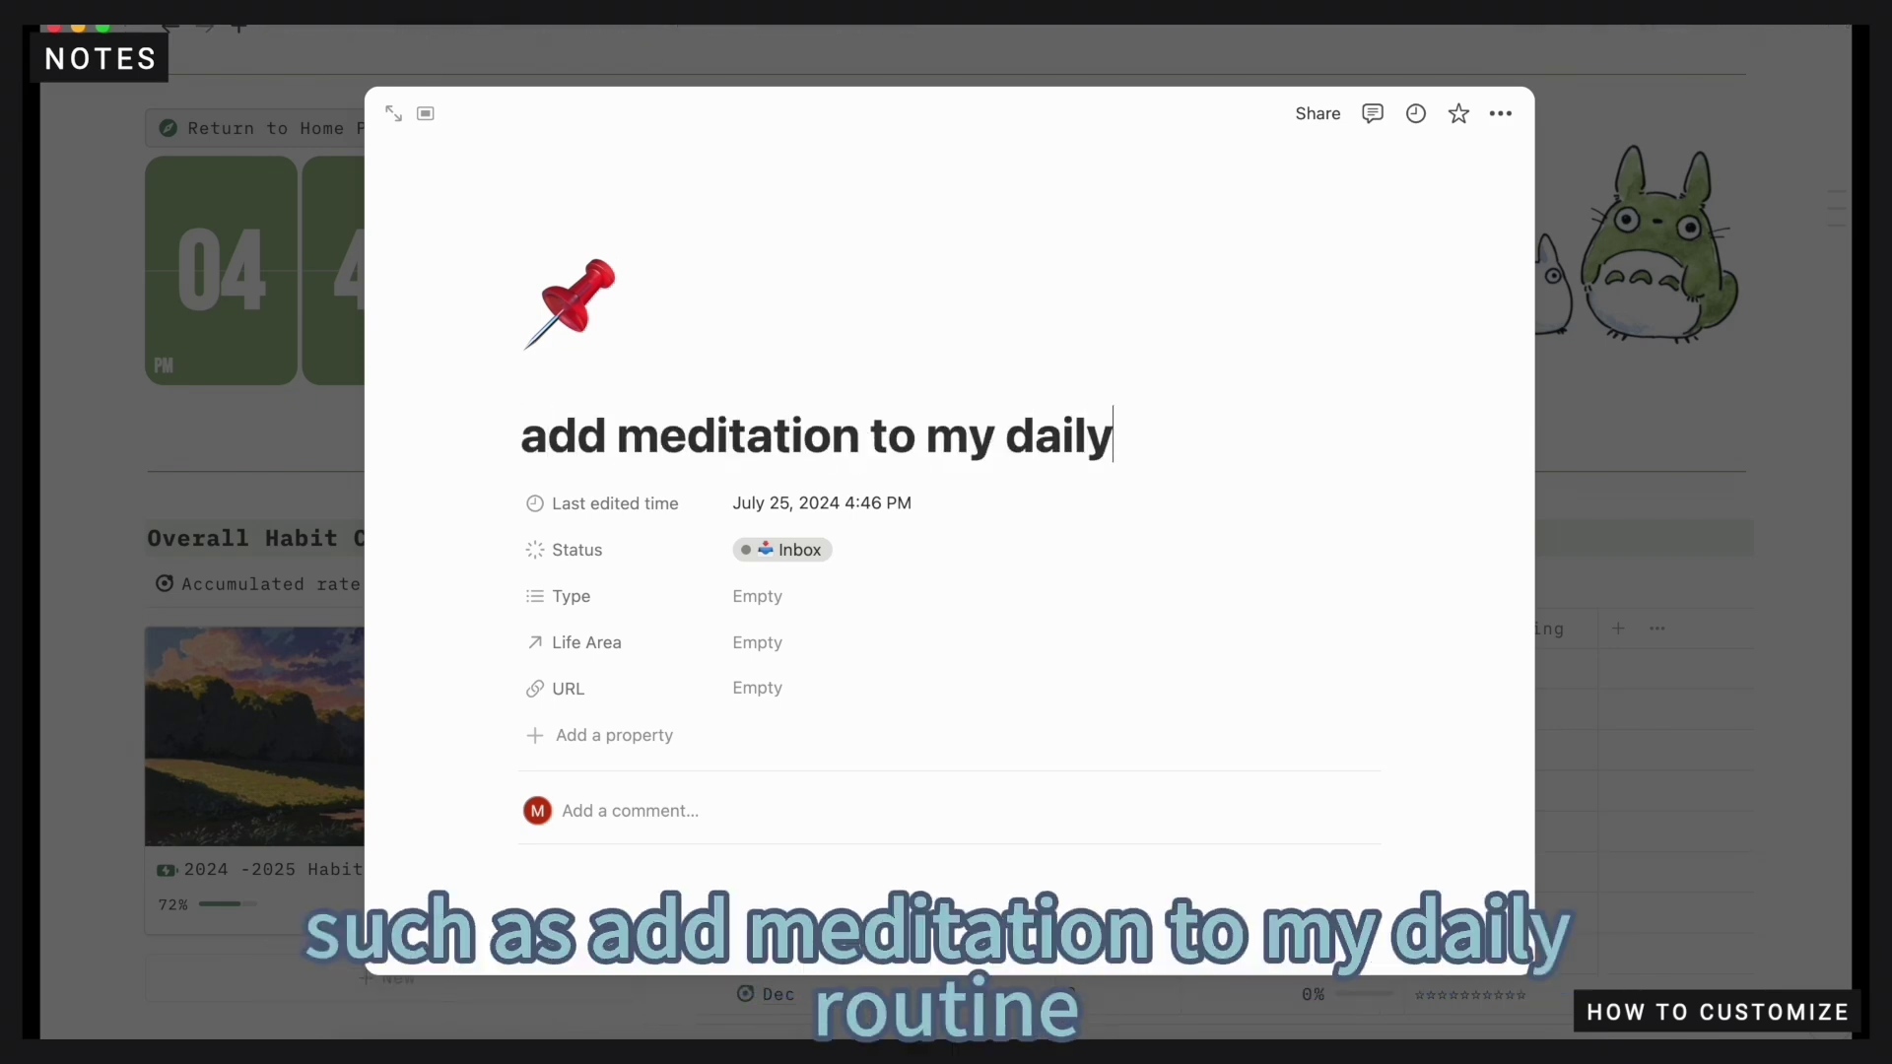
pyautogui.write(' routine')
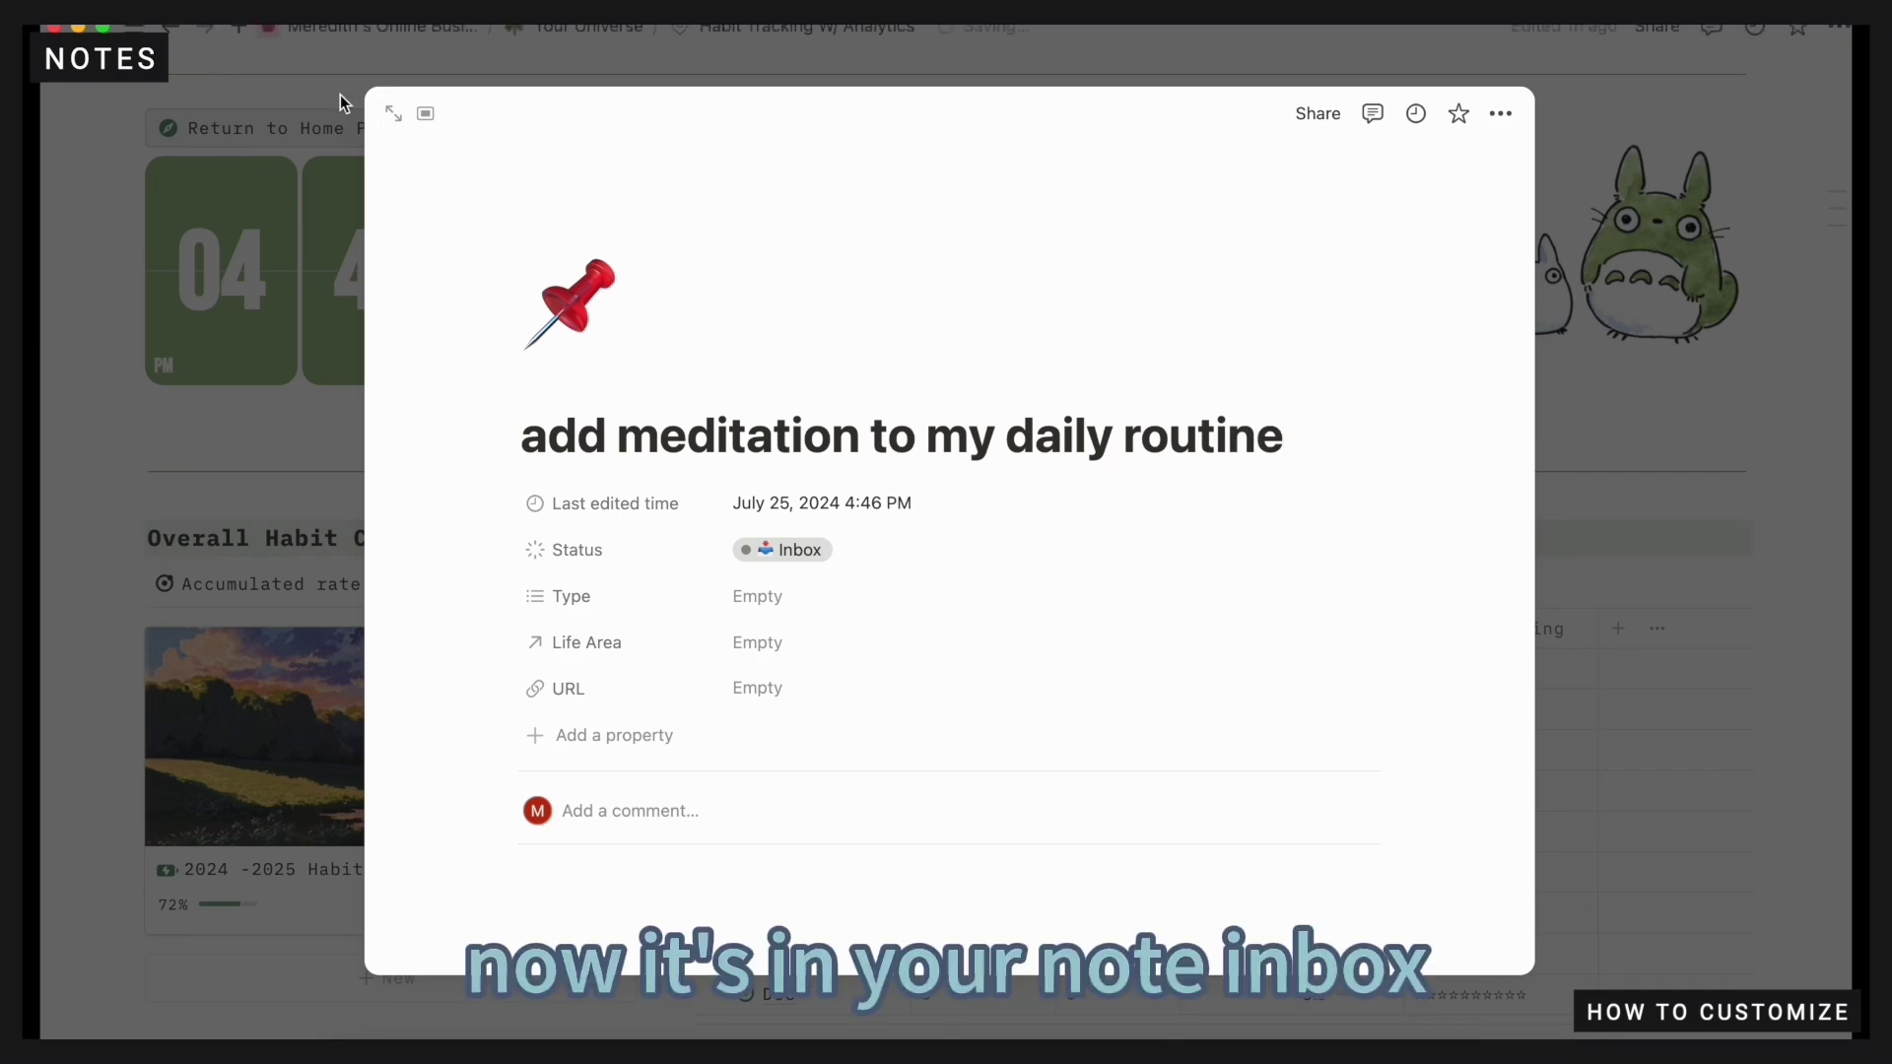
pyautogui.click(340, 95)
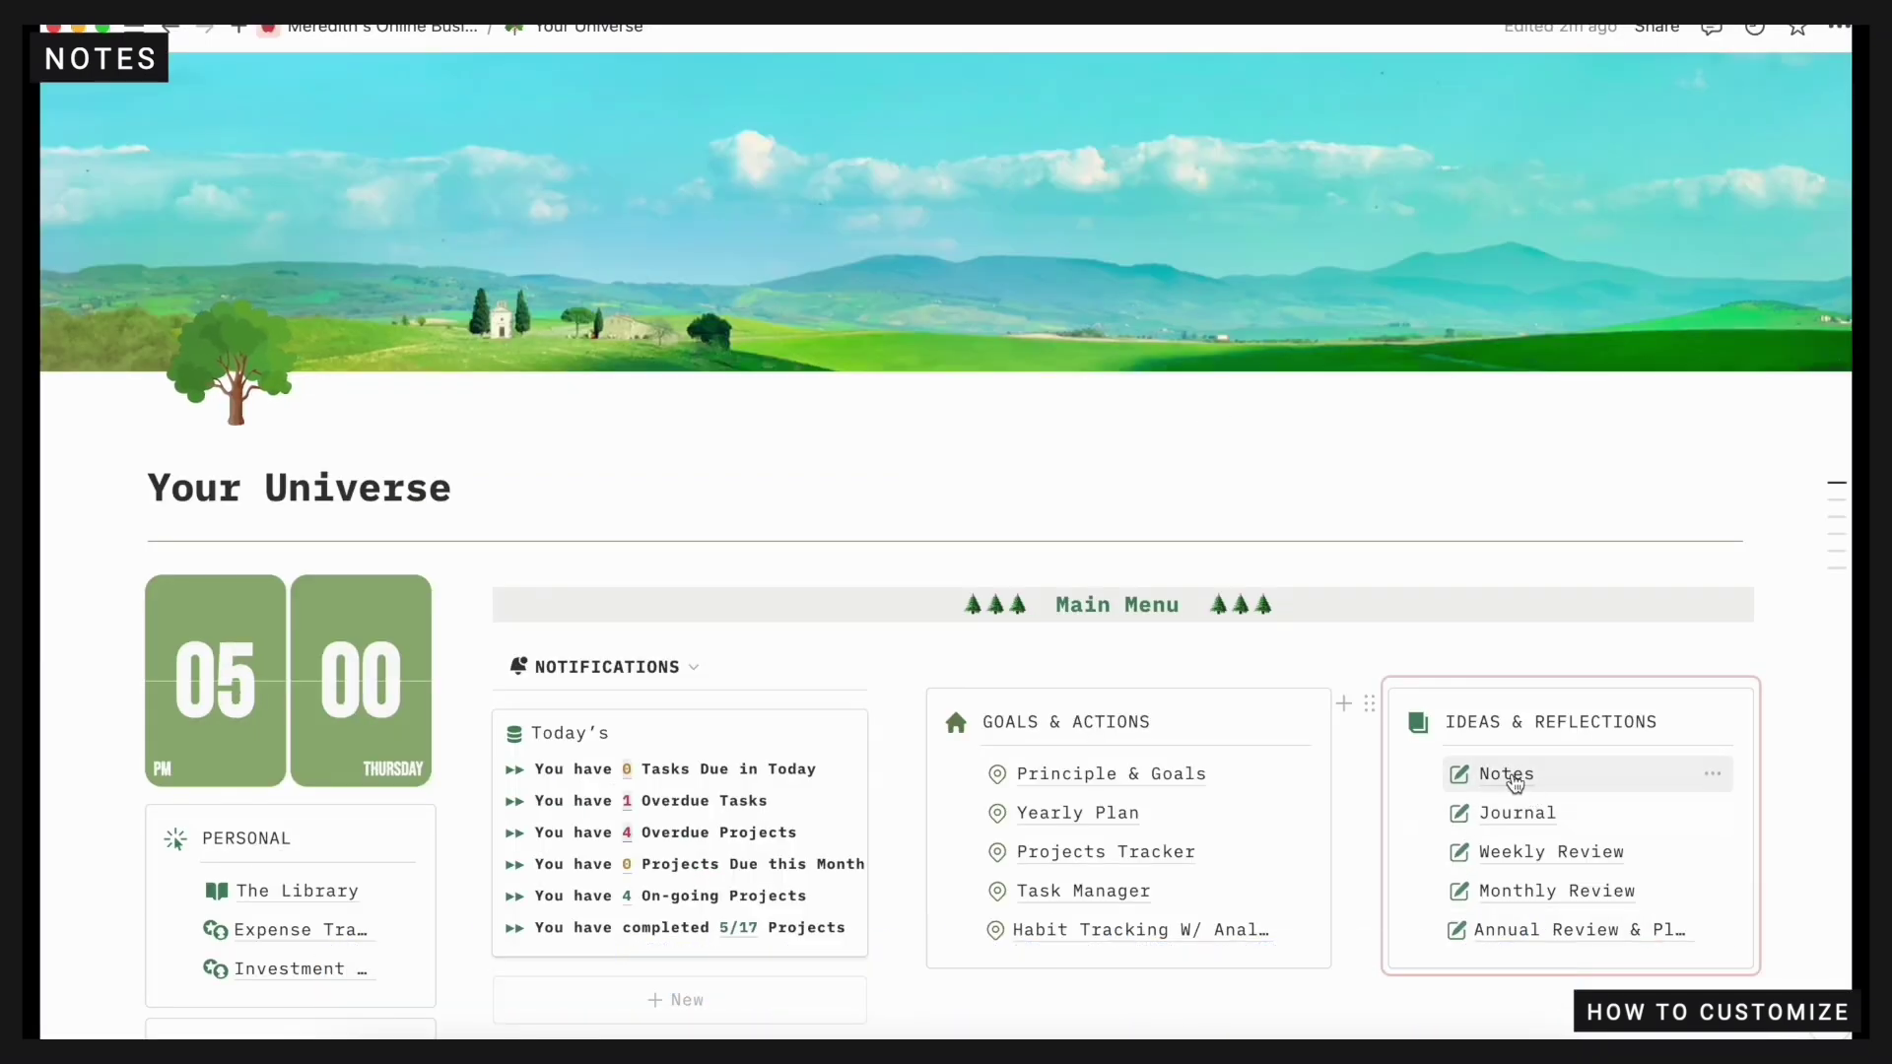
# Open the Notes page and change the Notes Inbox view's layout from List to Table
pyautogui.click(1508, 774)
pyautogui.scroll(-3, 1512, 774)
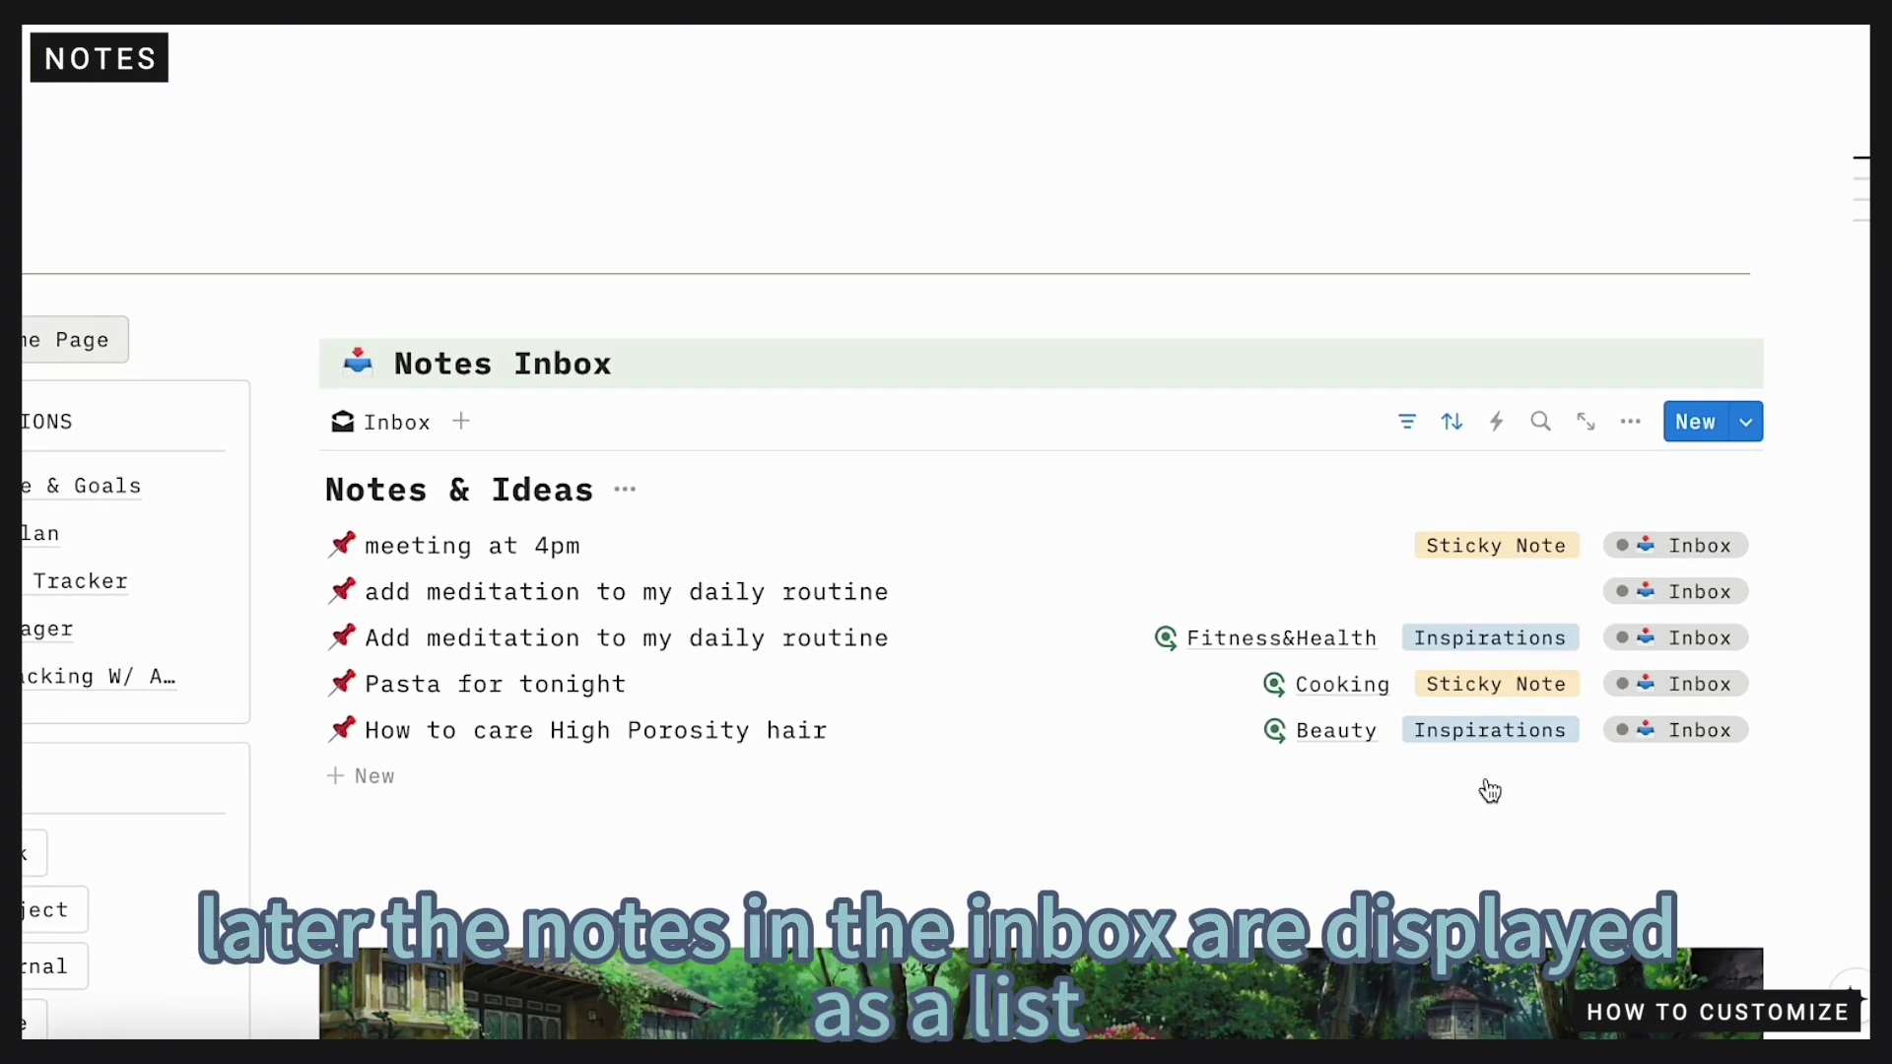
pyautogui.click(1629, 423)
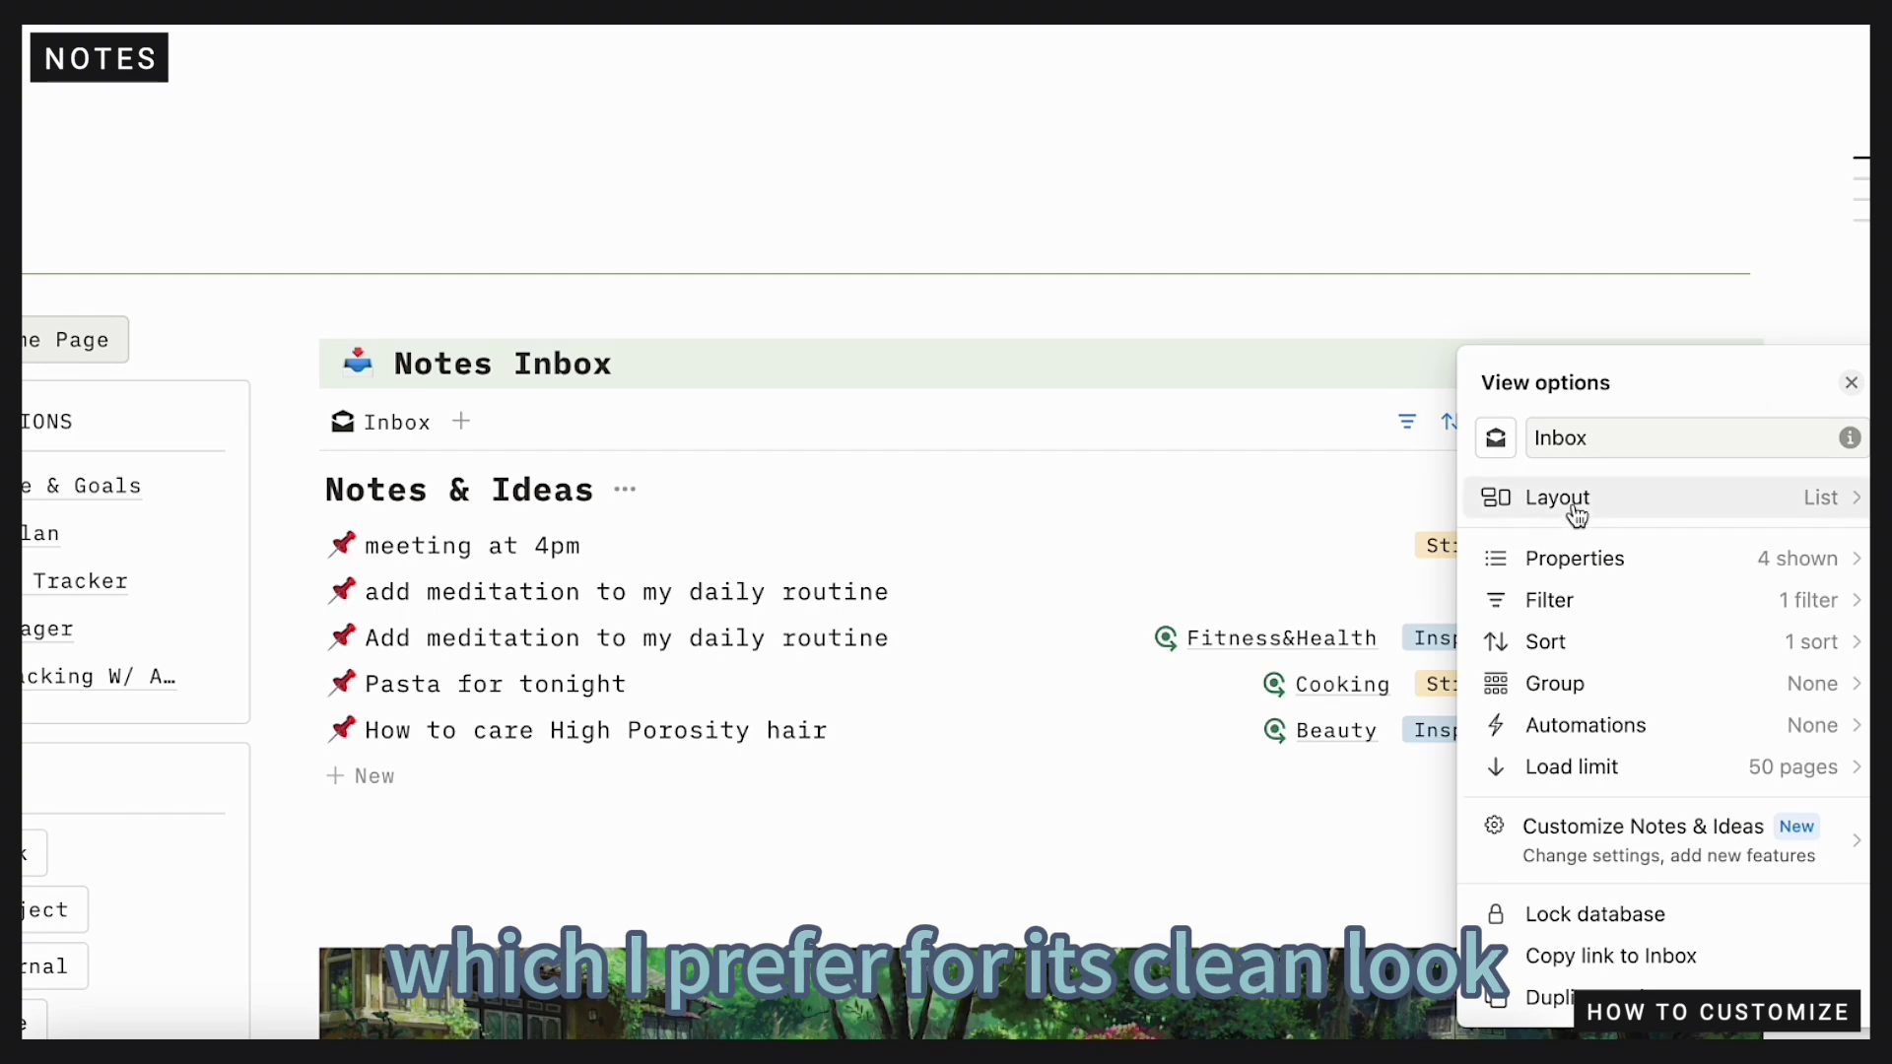
pyautogui.click(1628, 498)
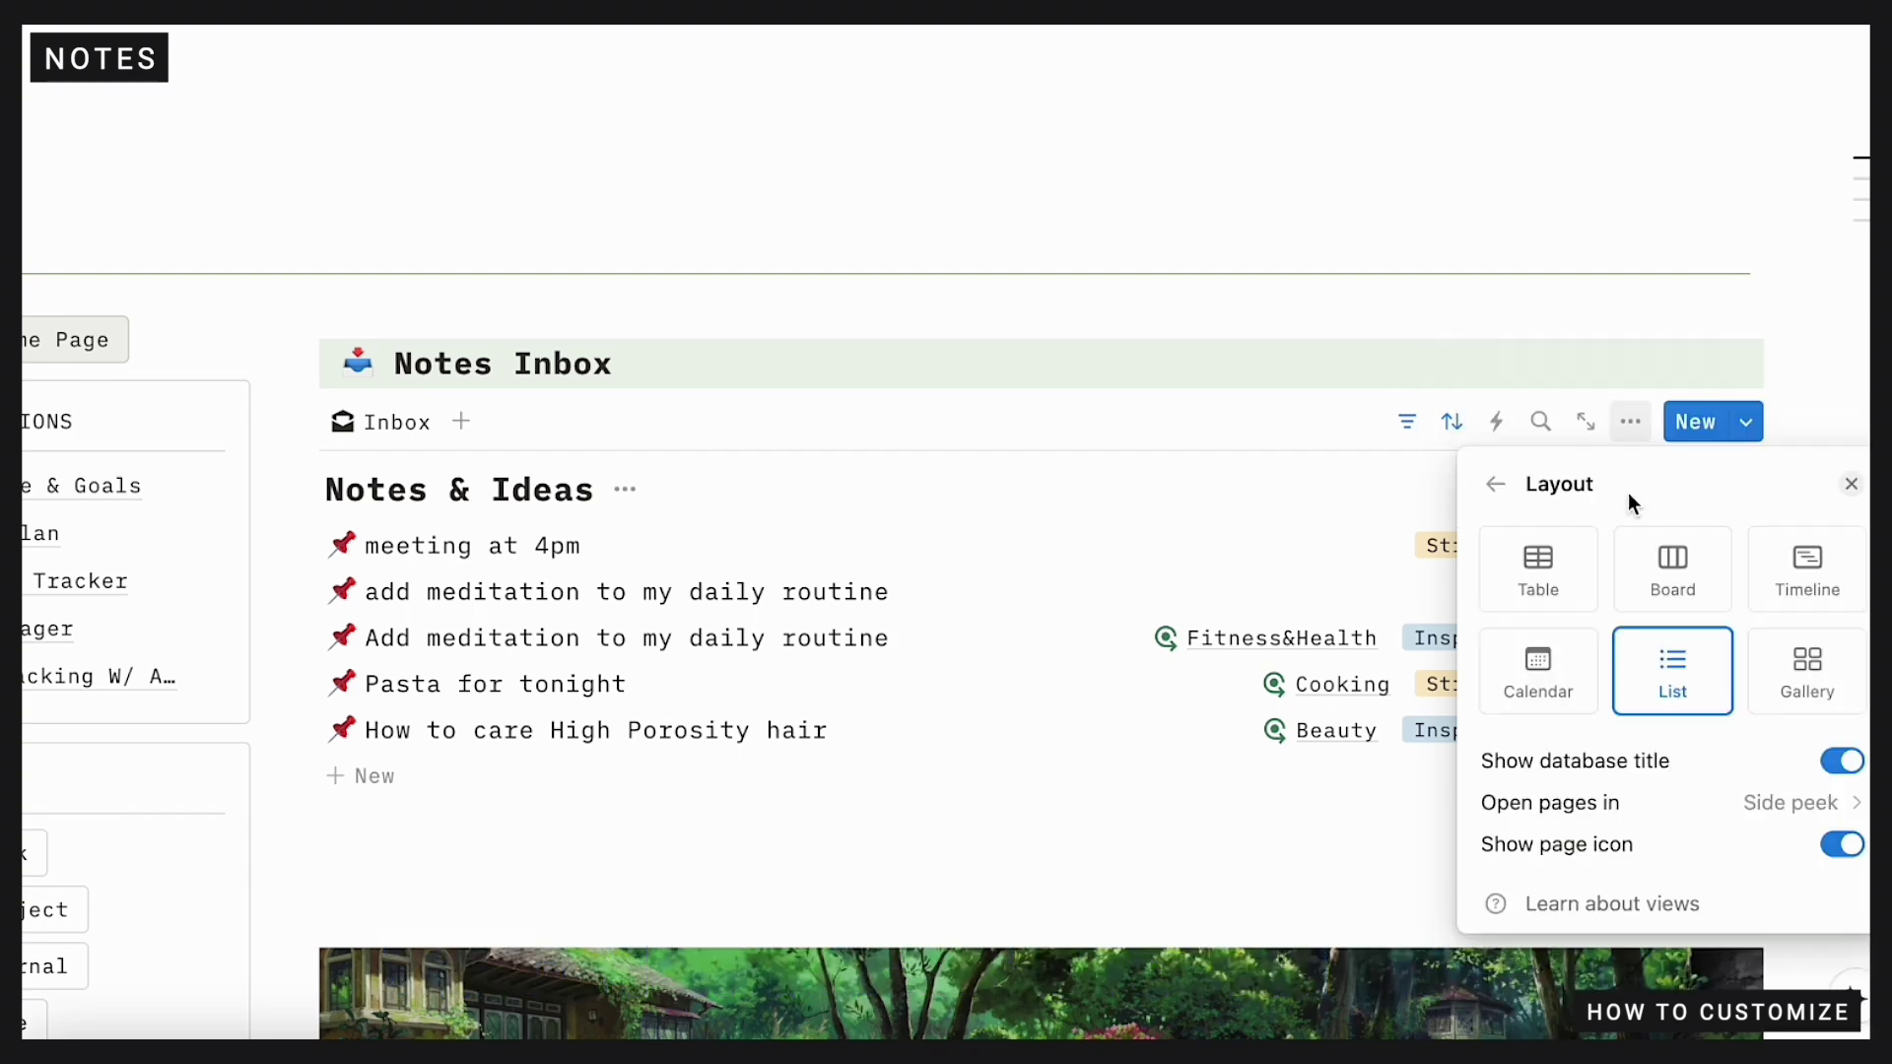
pyautogui.click(1540, 575)
pyautogui.click(1510, 187)
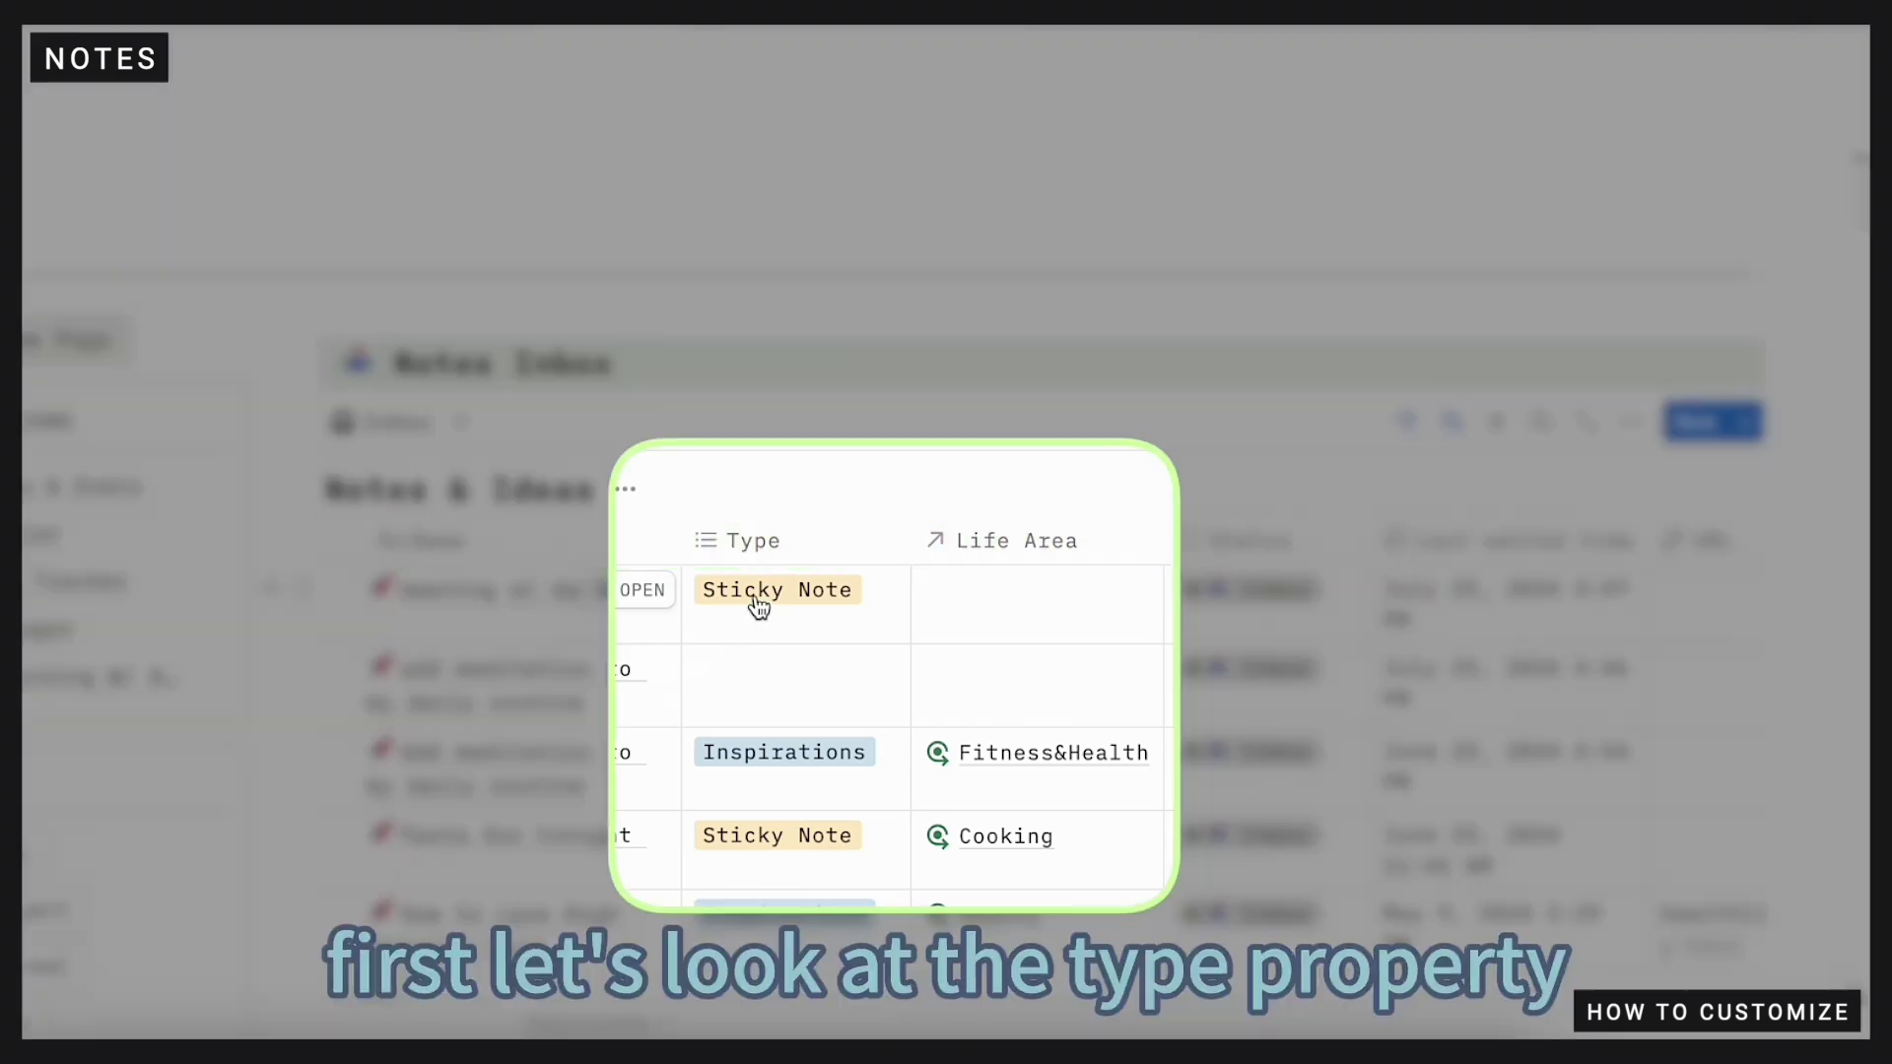
# Add an option named "new" to the Type property of Notes & Ideas, and open the Ideas & Brainstorm option
pyautogui.click(757, 598)
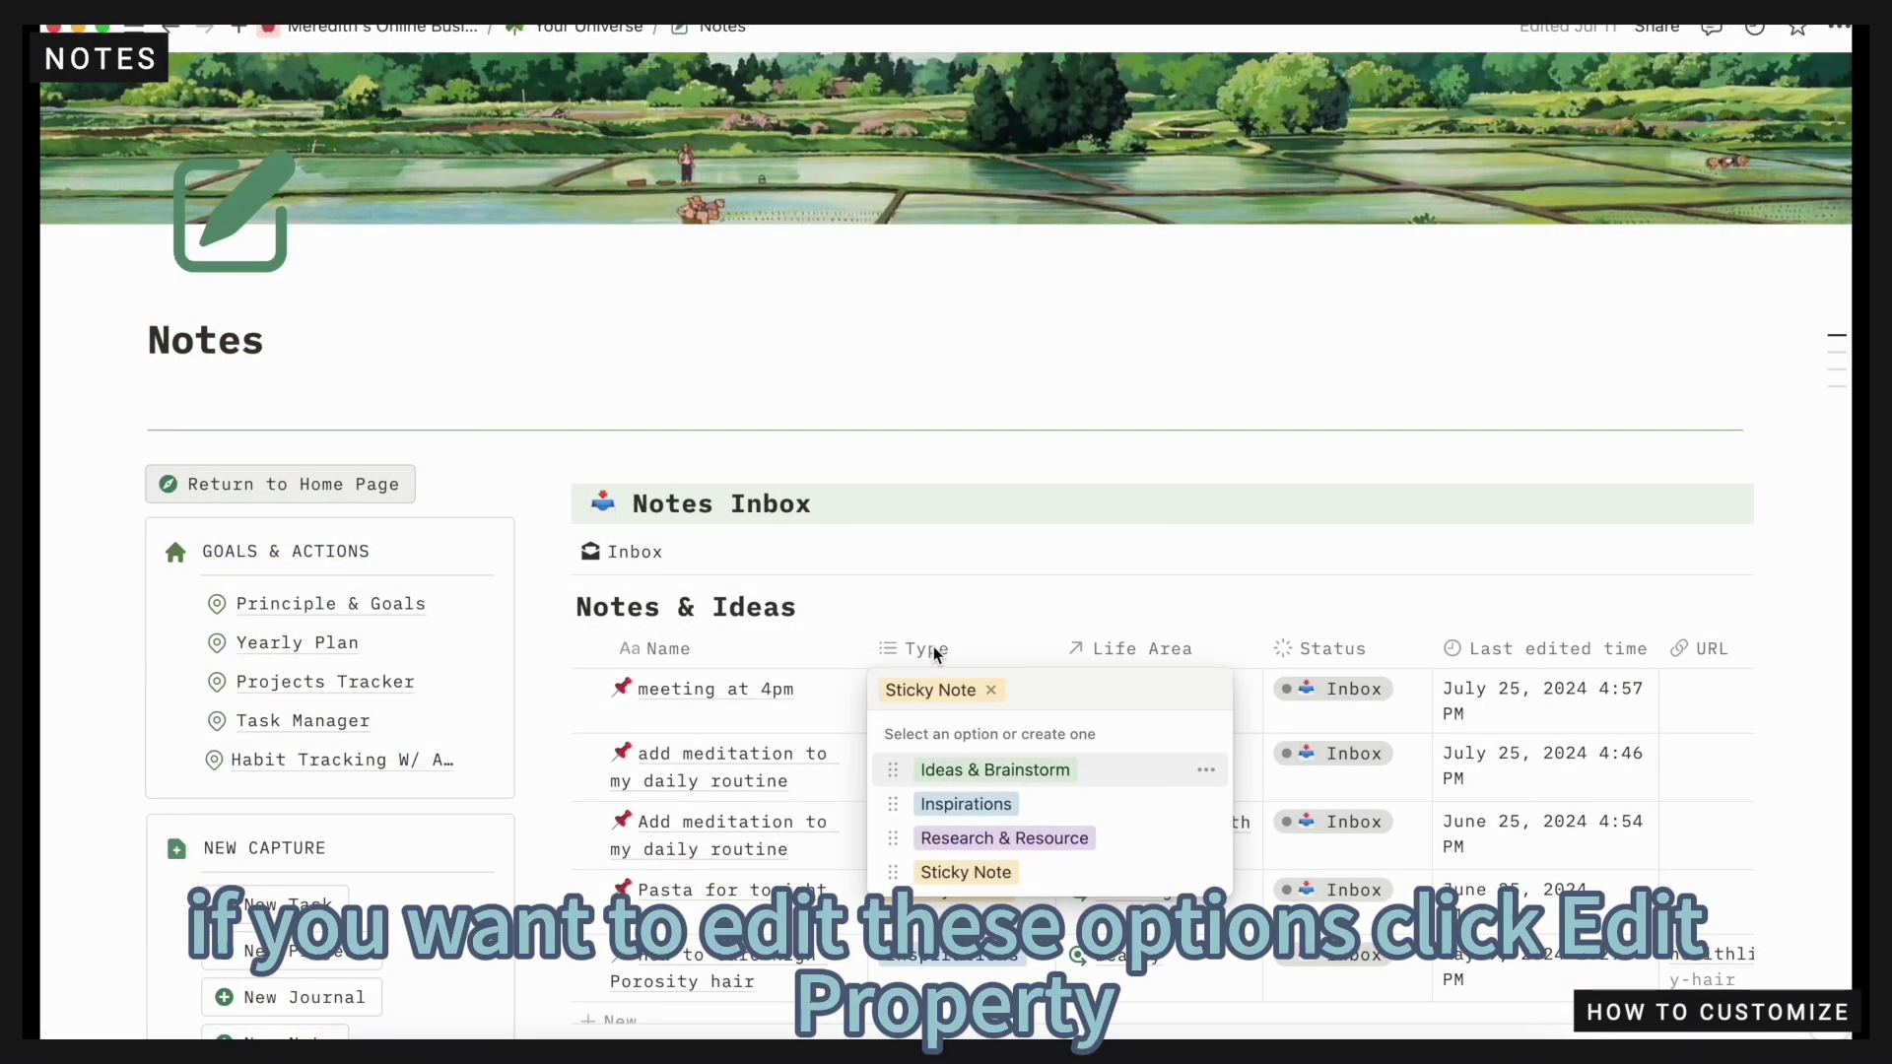
pyautogui.click(934, 654)
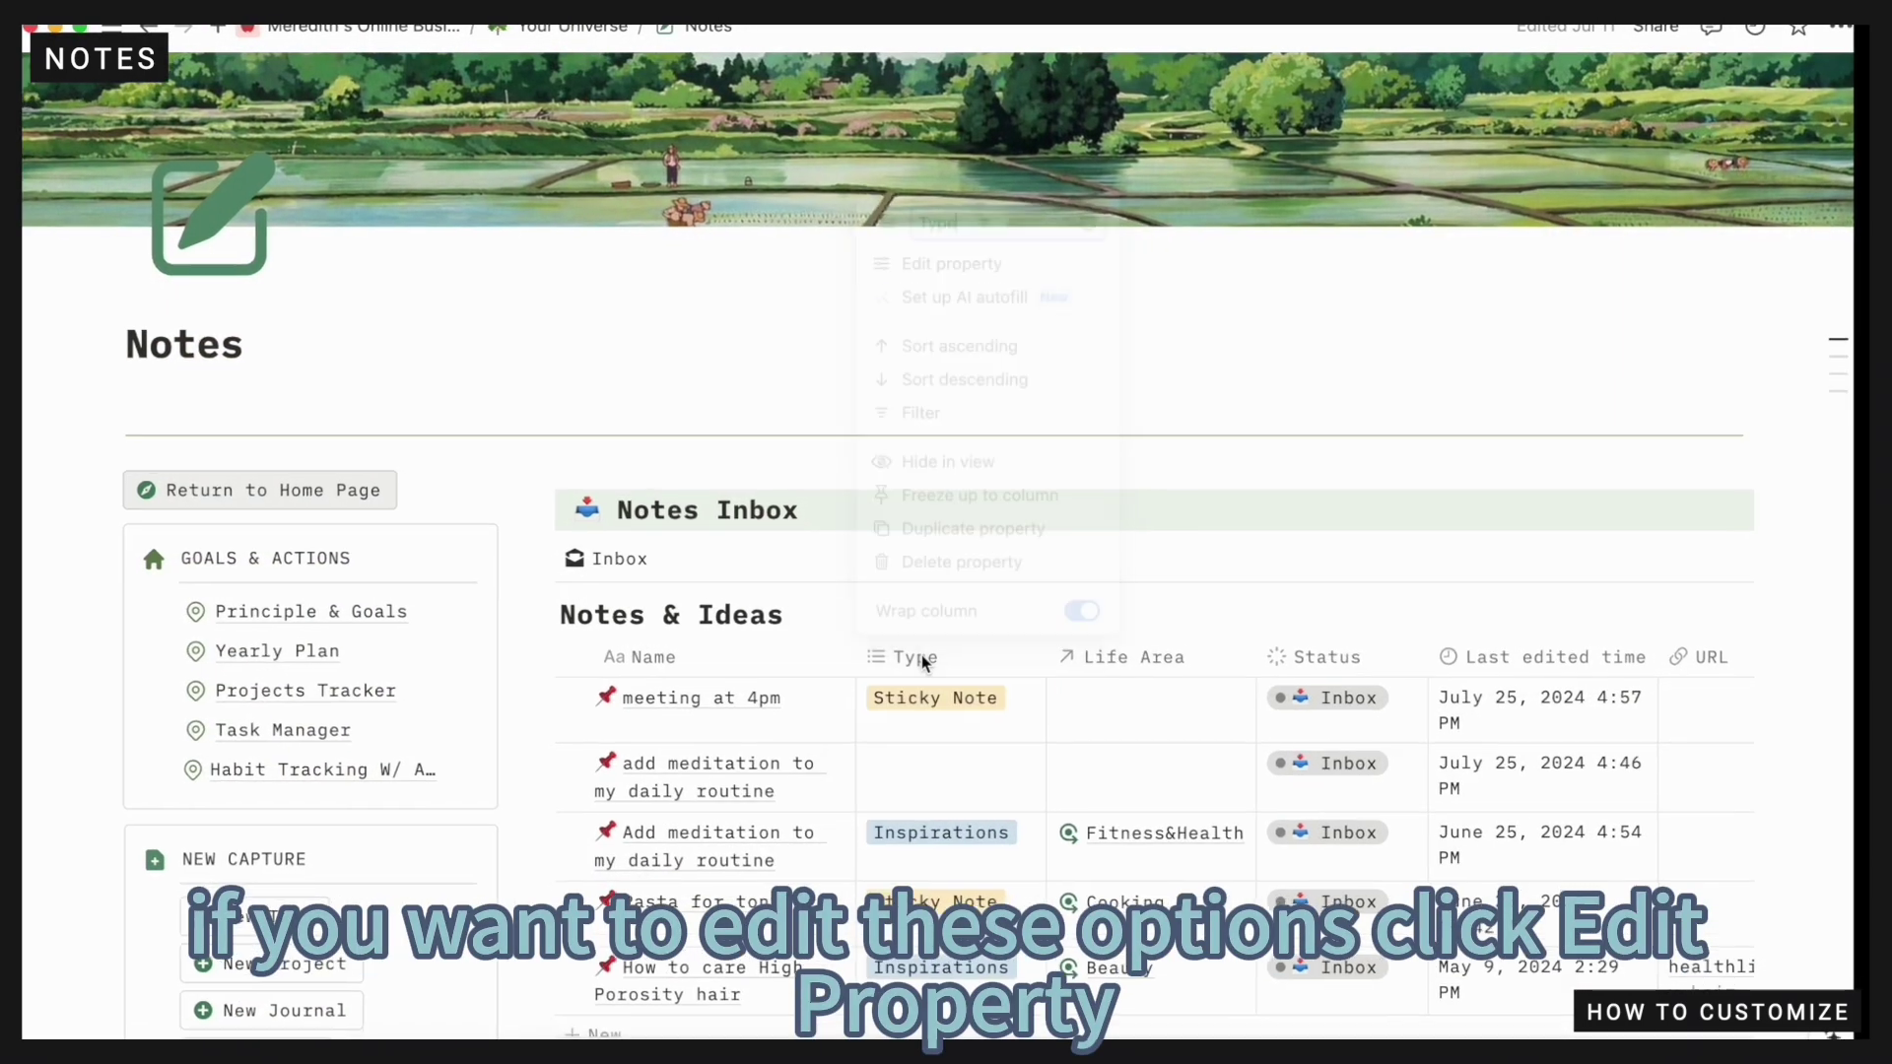
pyautogui.click(951, 263)
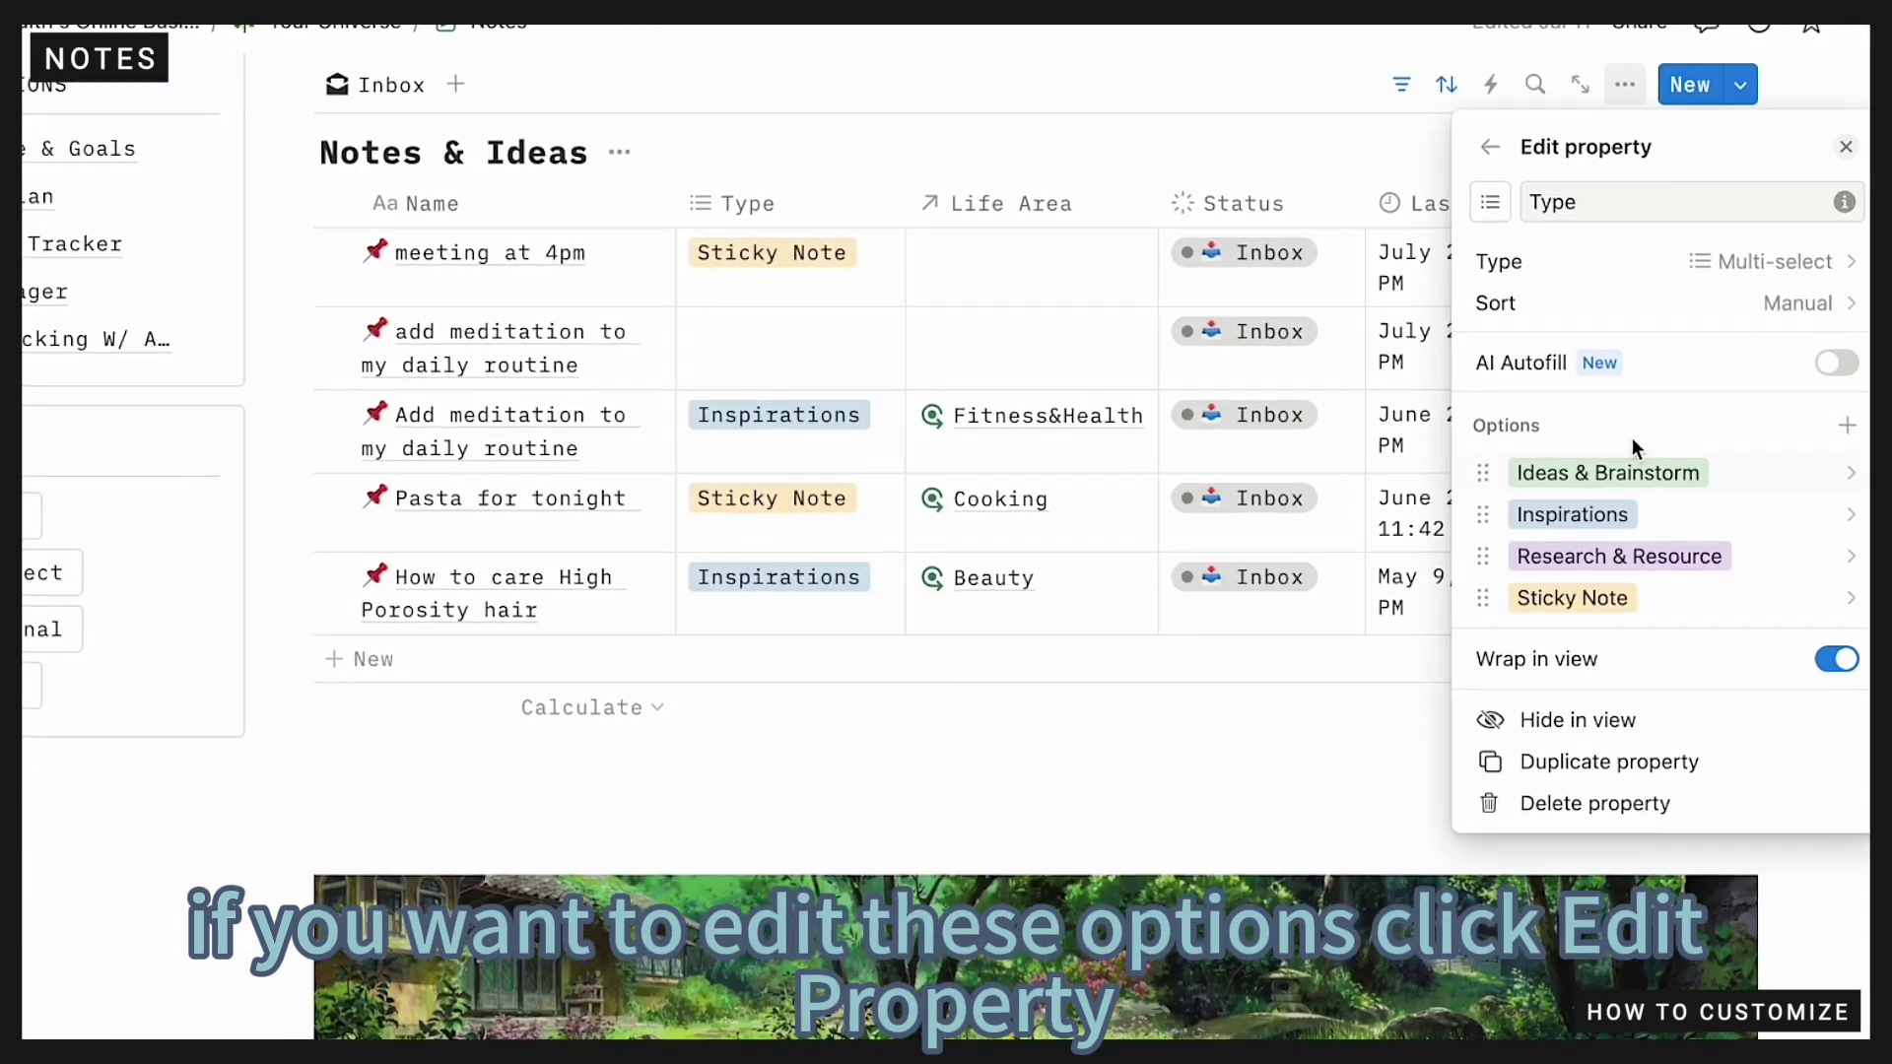
pyautogui.click(1846, 424)
pyautogui.write('new')
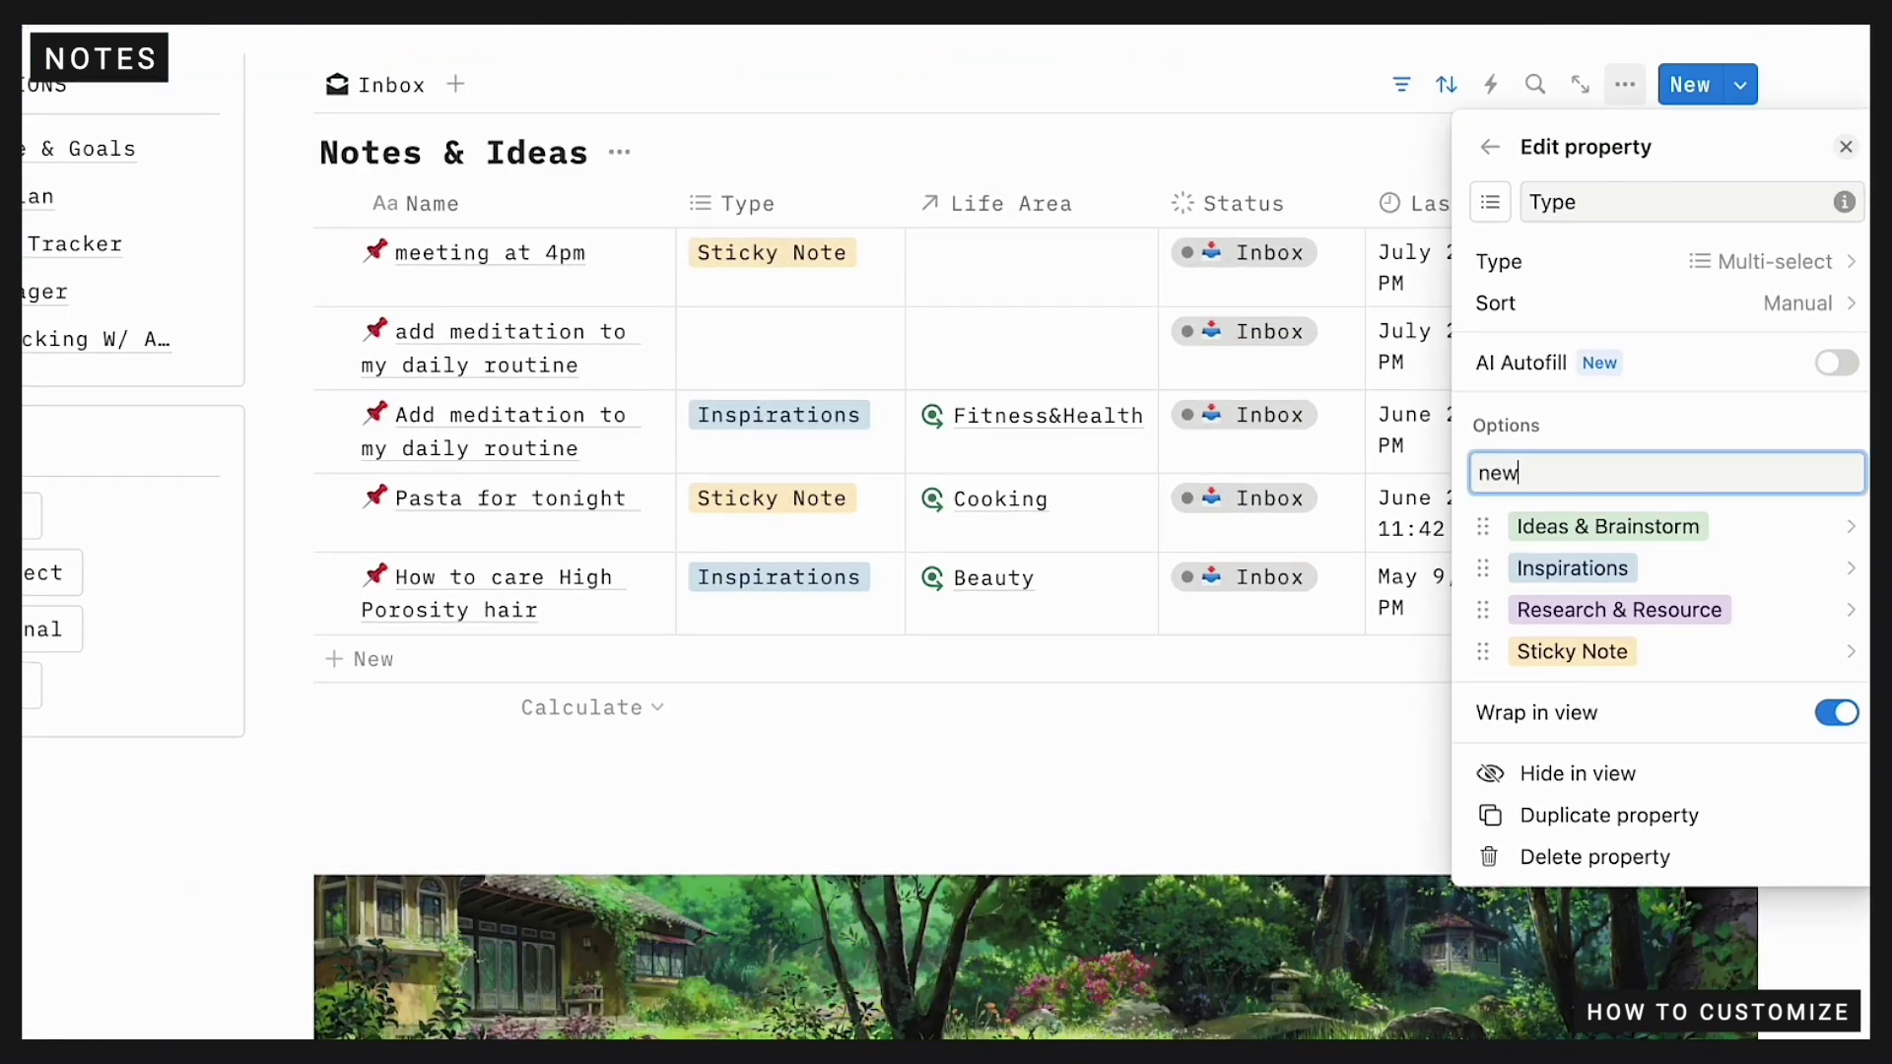
pyautogui.press('Return')
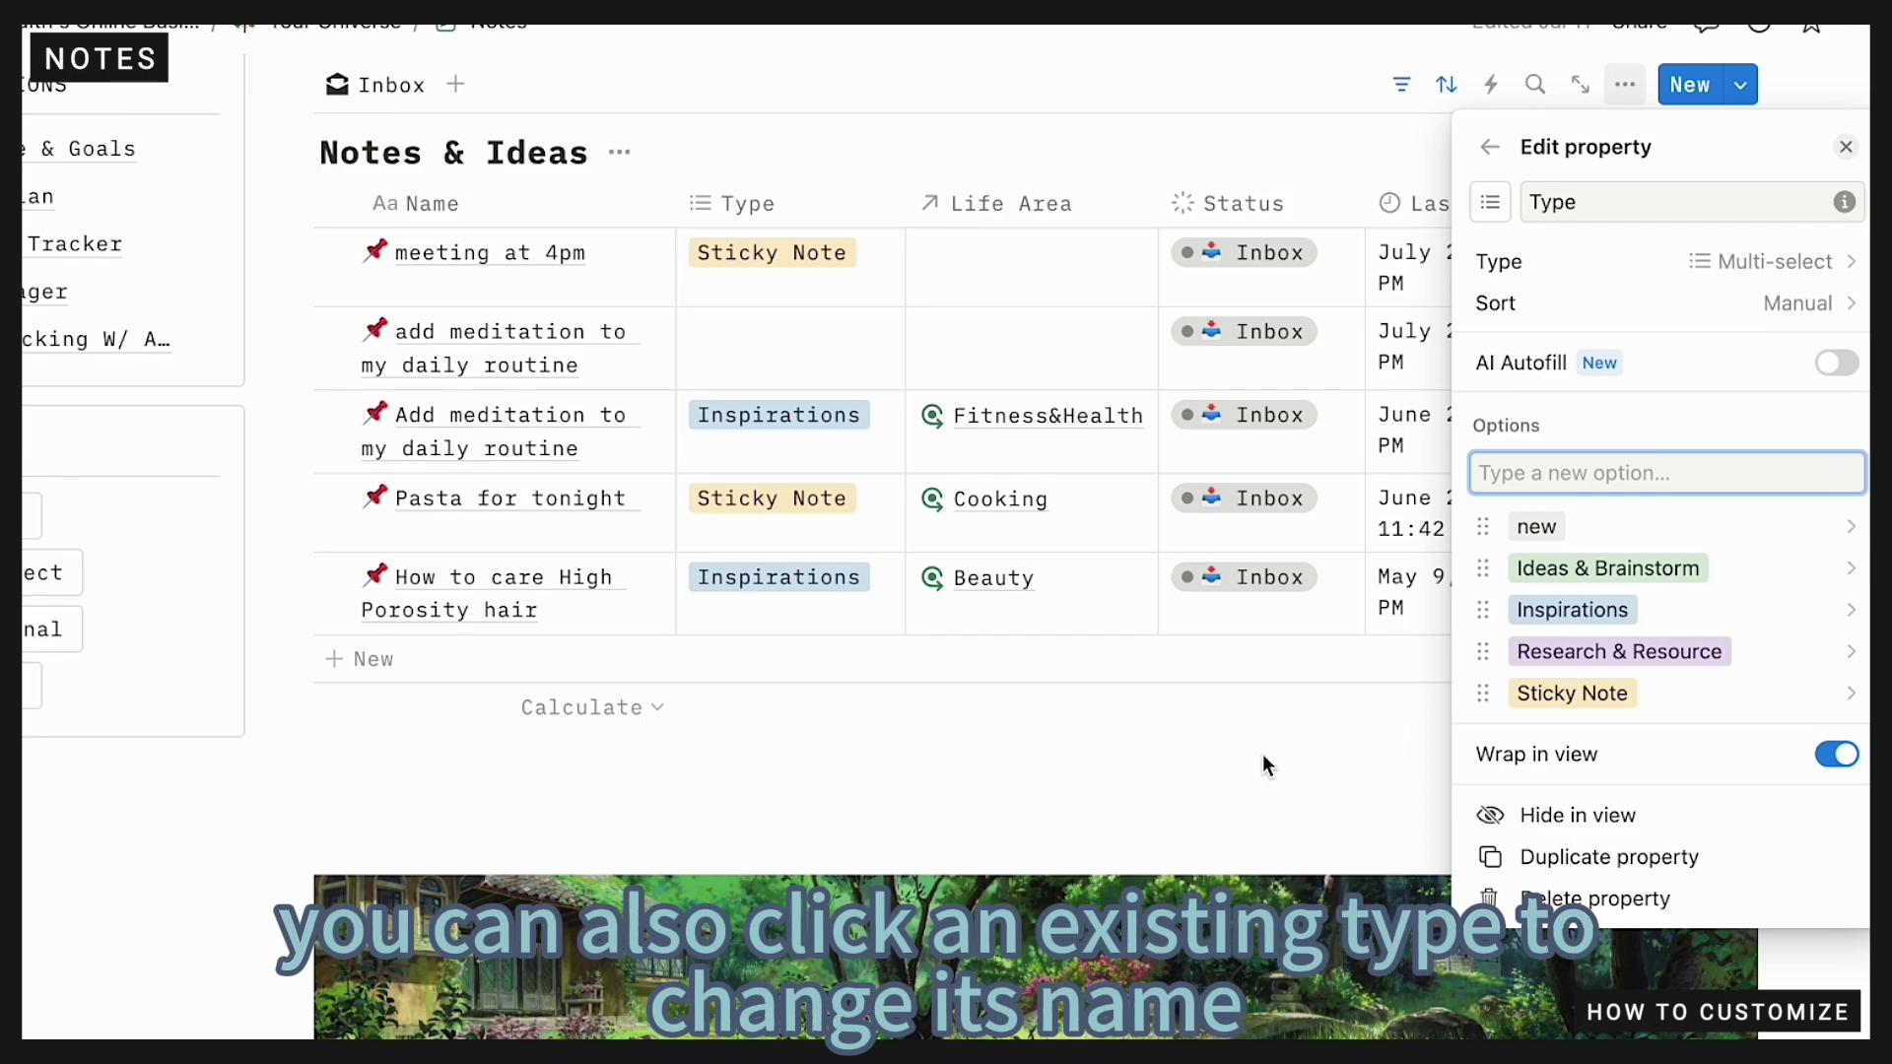
pyautogui.click(1602, 568)
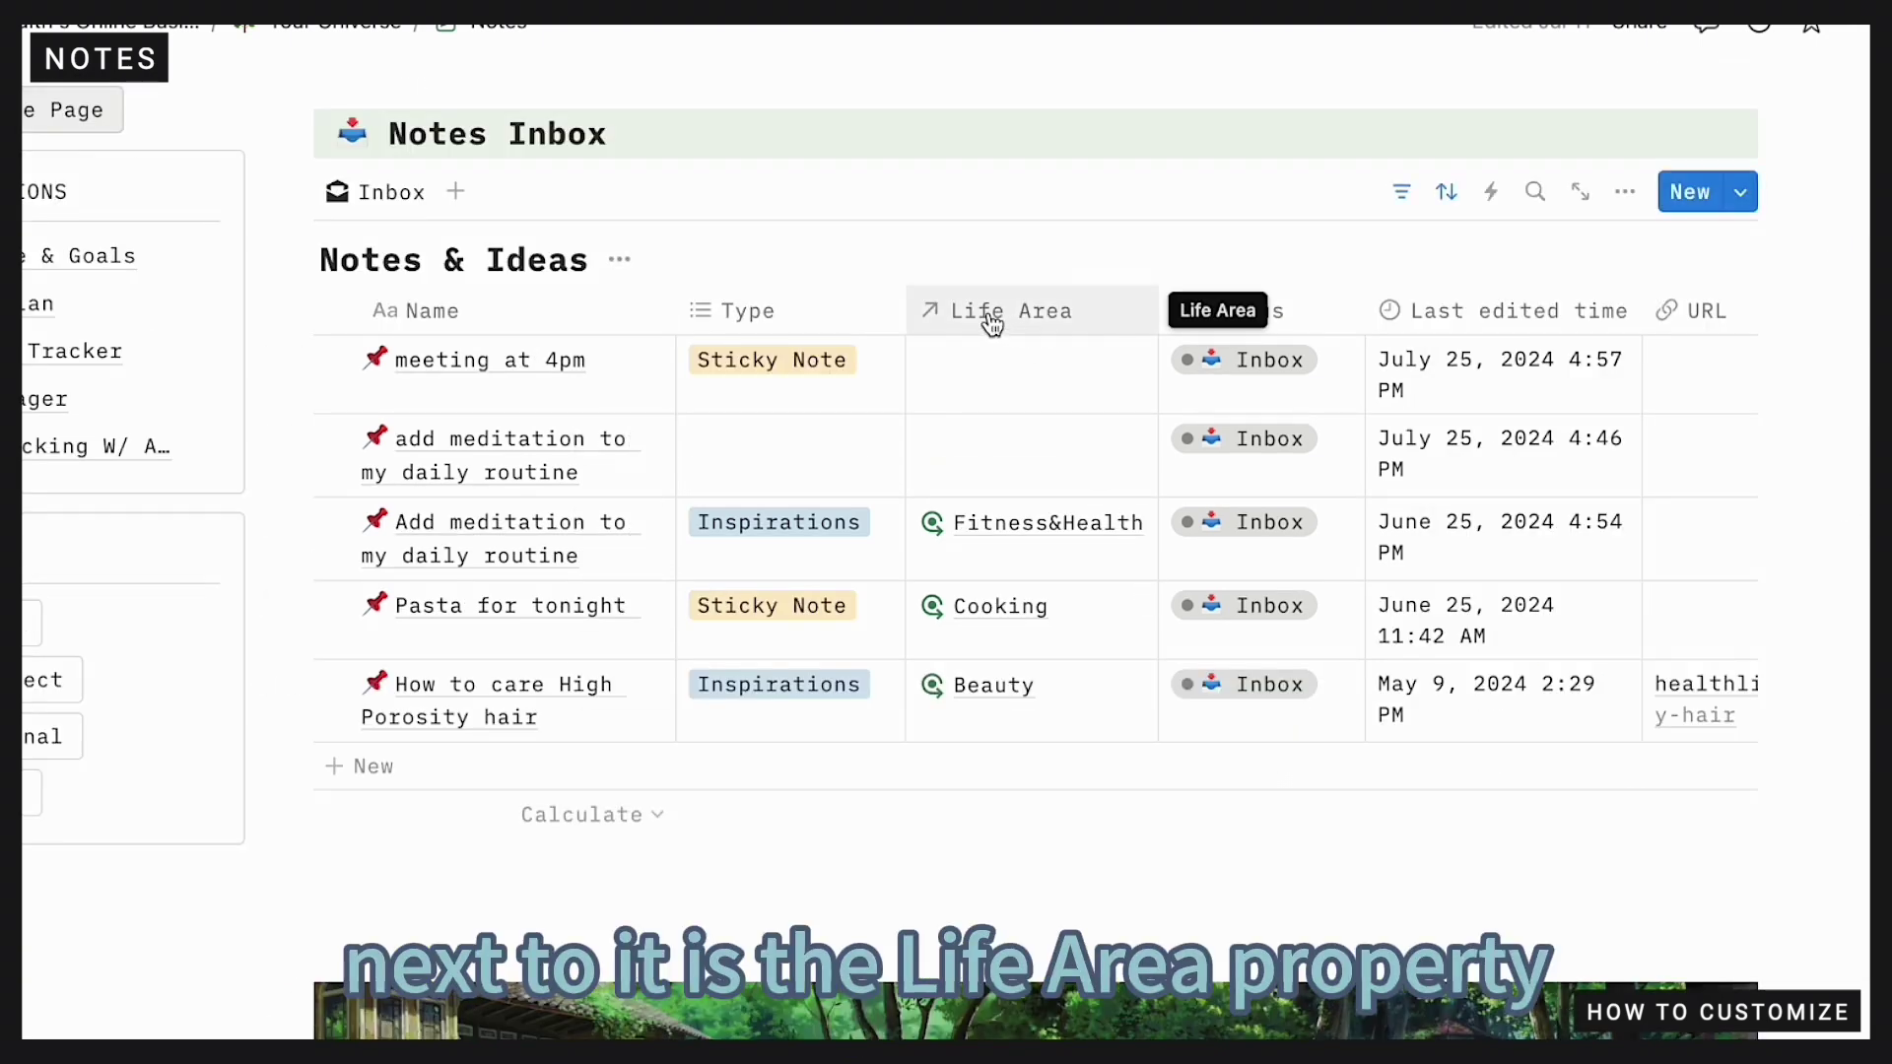
# Examine the Life Area property's relation settings, the Life Area gallery at the page's end and the remaining Notes Inbox columns
pyautogui.click(985, 326)
pyautogui.click(1031, 426)
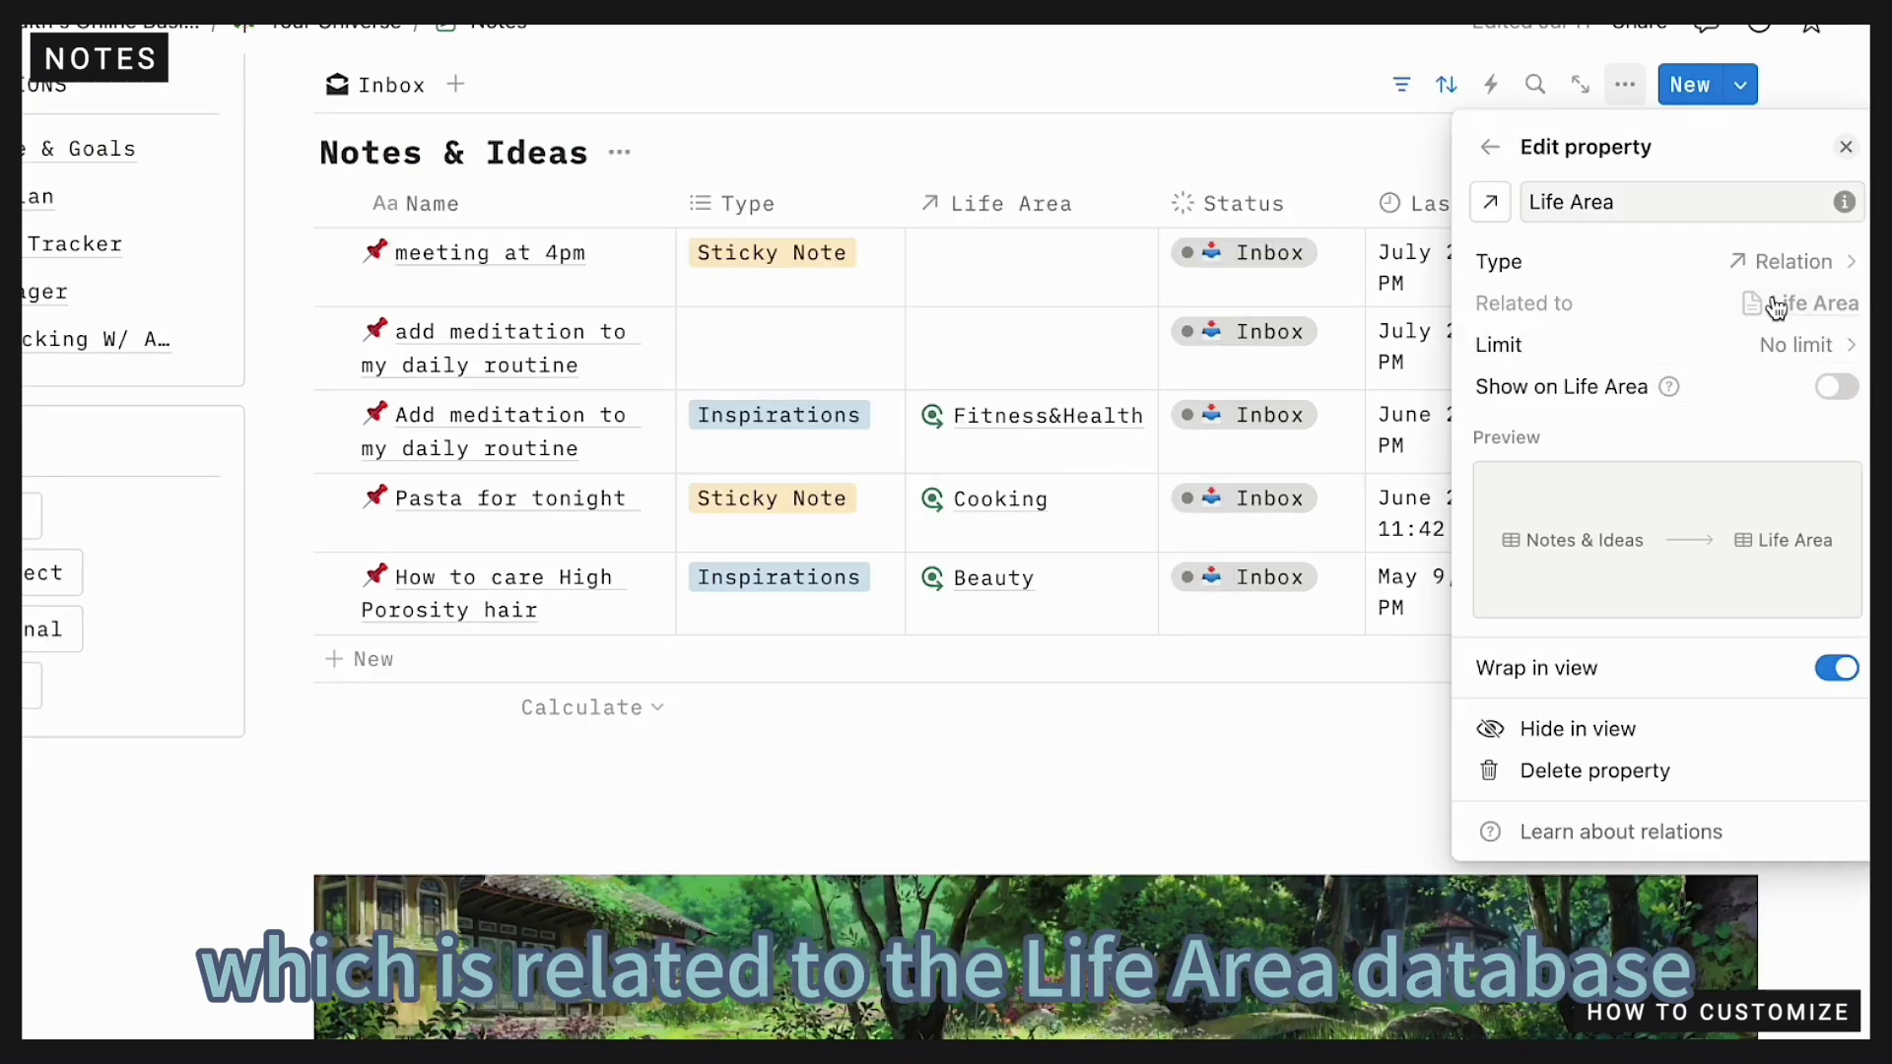
pyautogui.click(1846, 147)
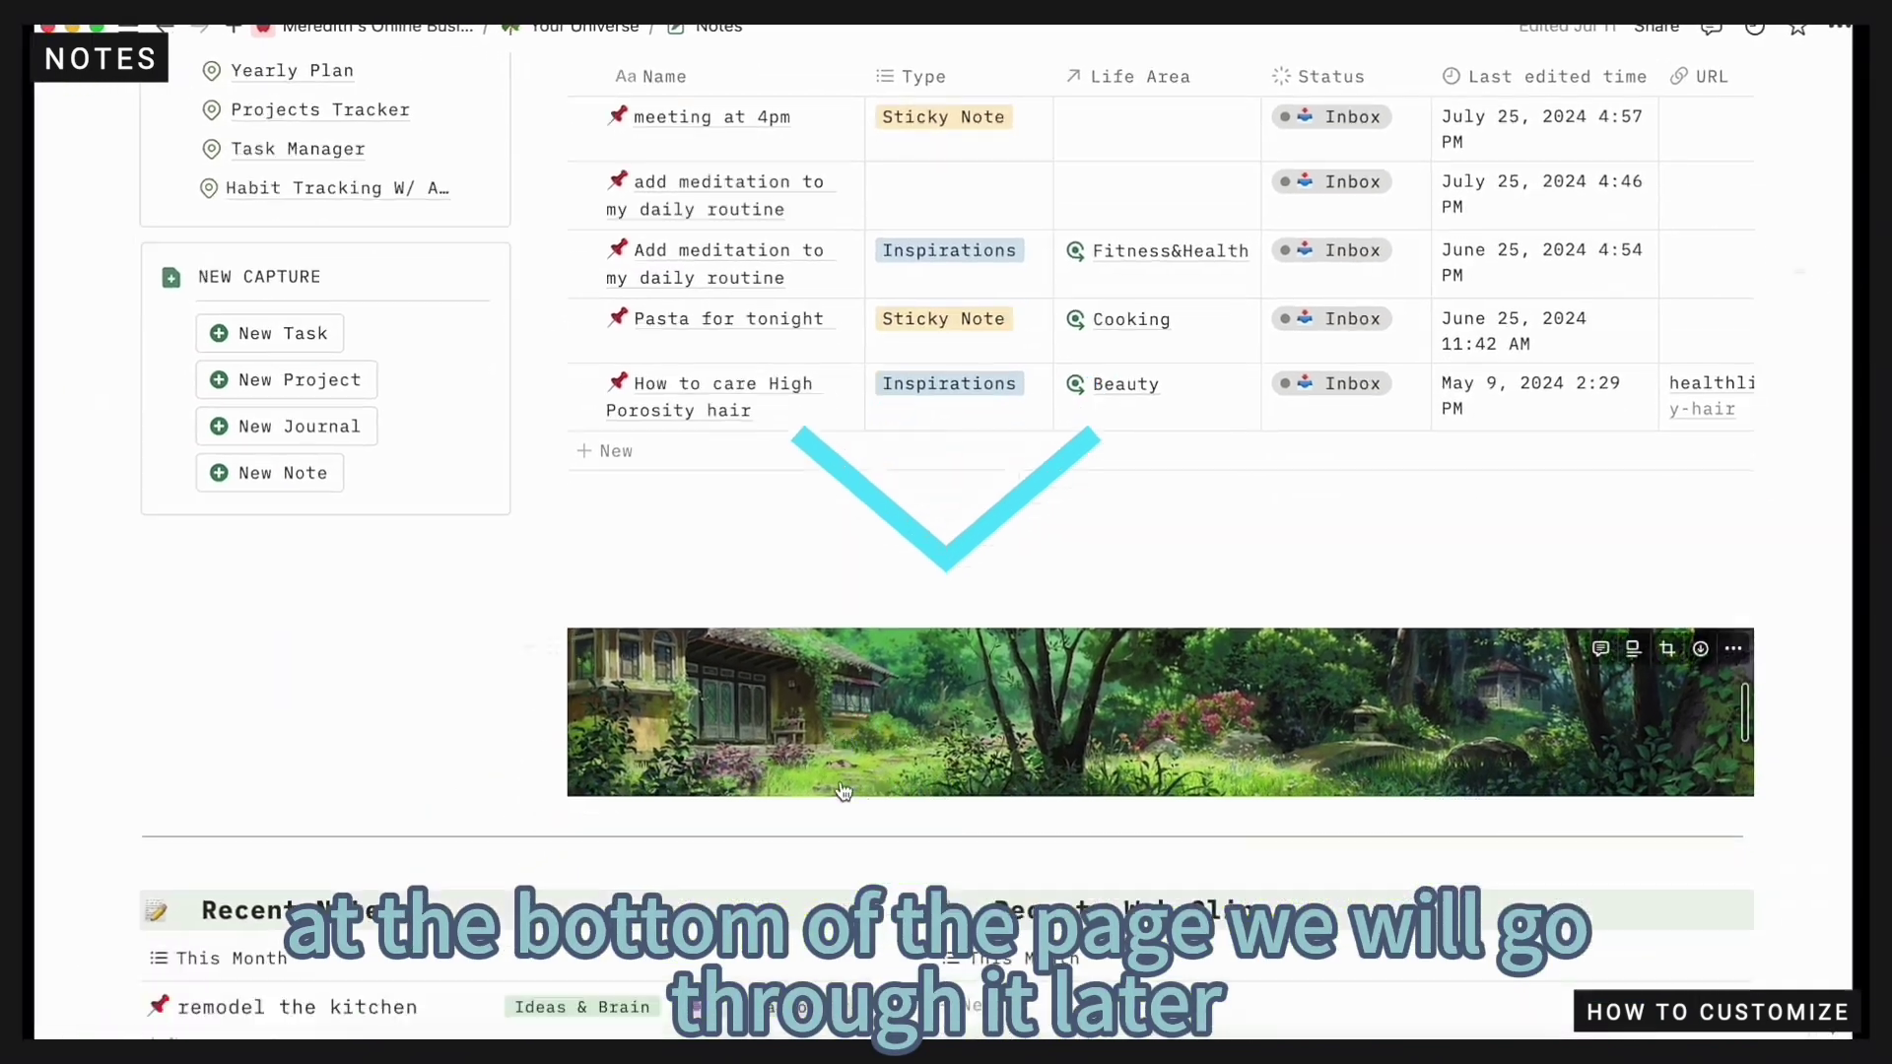
pyautogui.scroll(-10, 844, 792)
pyautogui.scroll(2, 798, 423)
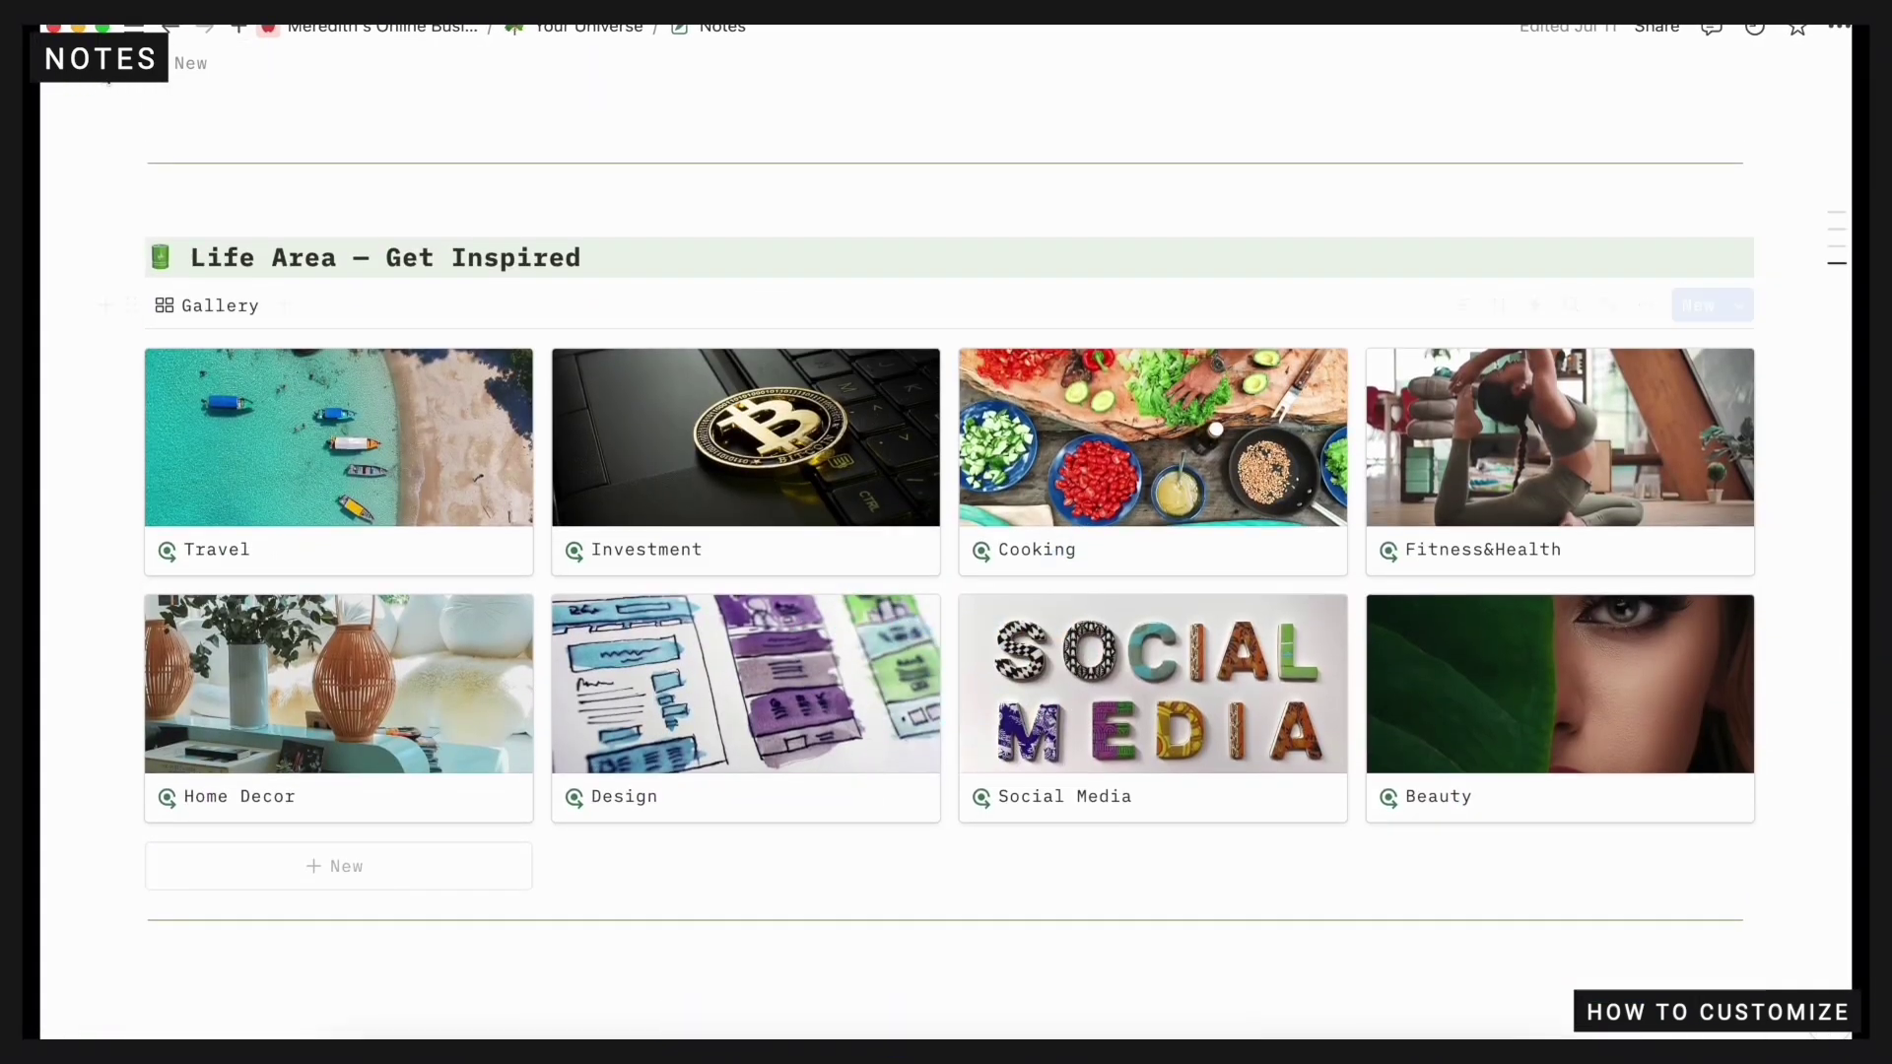
pyautogui.scroll(10, 1540, 456)
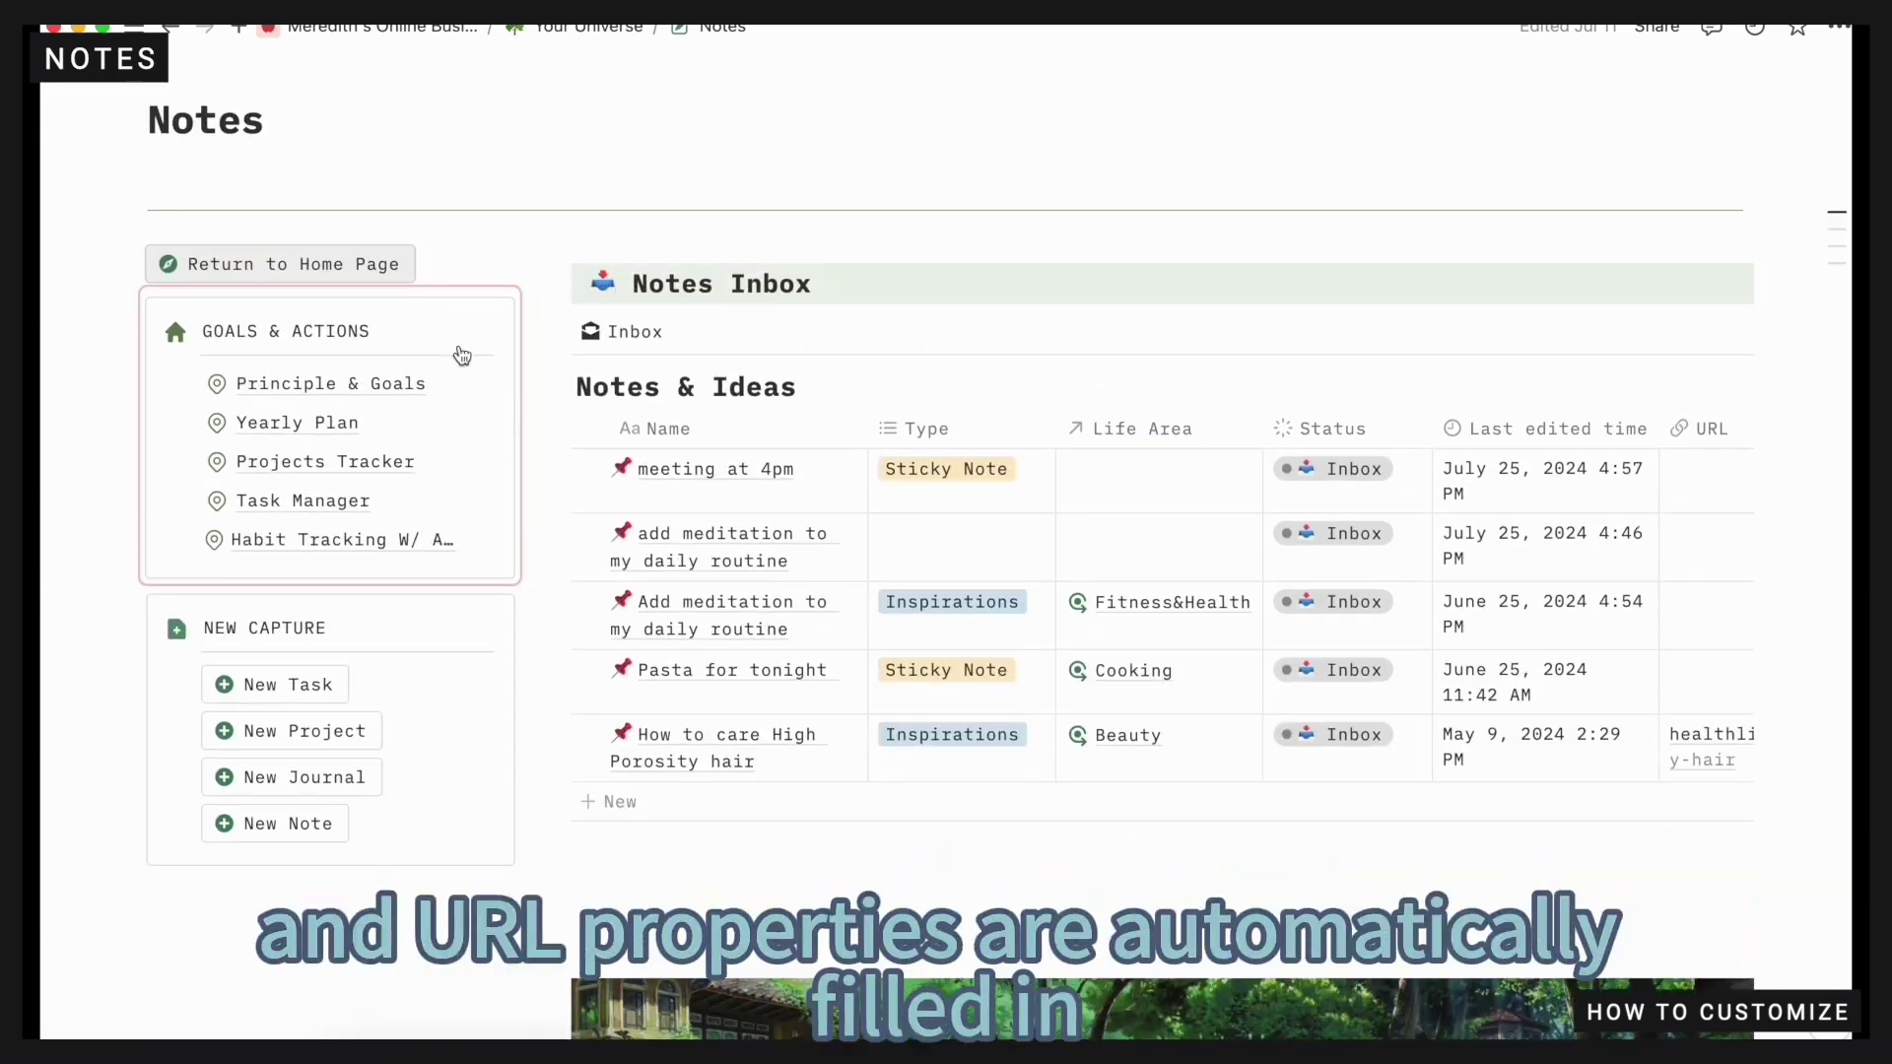
pyautogui.hscroll(3, 1528, 463)
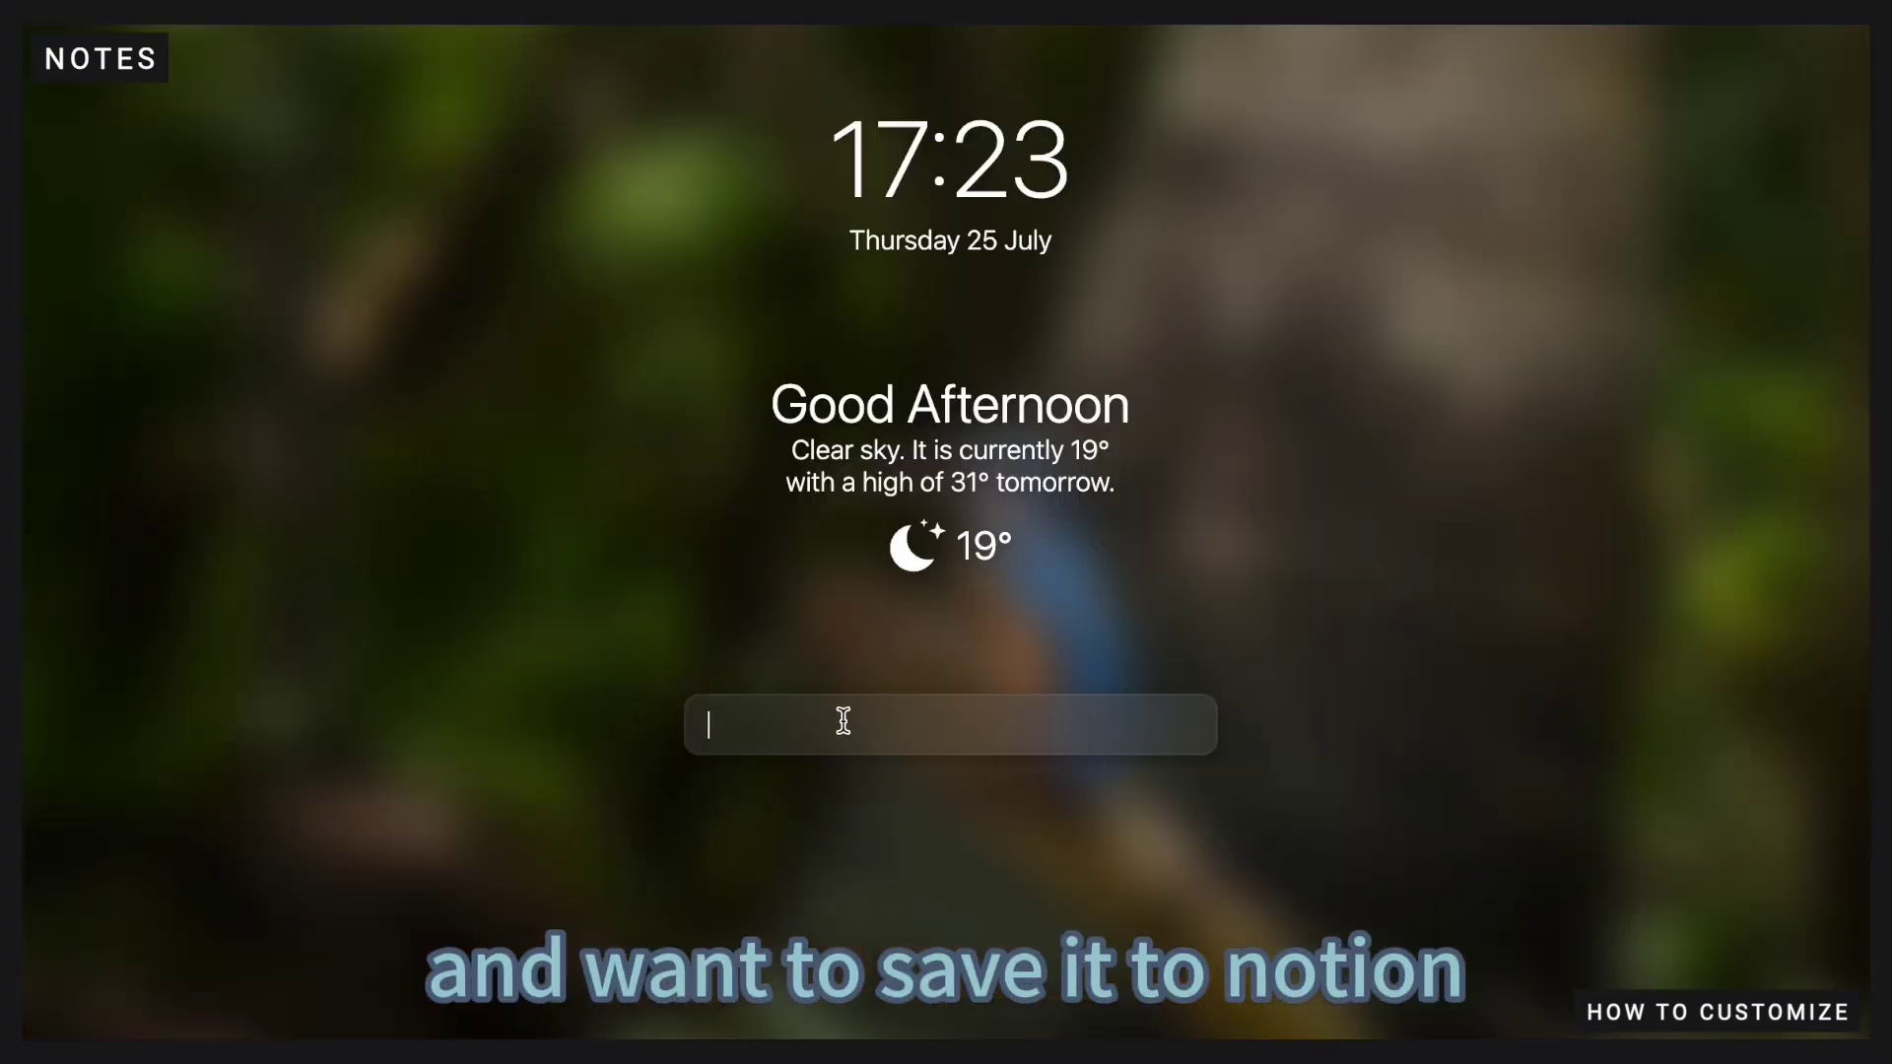
# Search the web for "save to notion" in the browser
pyautogui.write('save to')
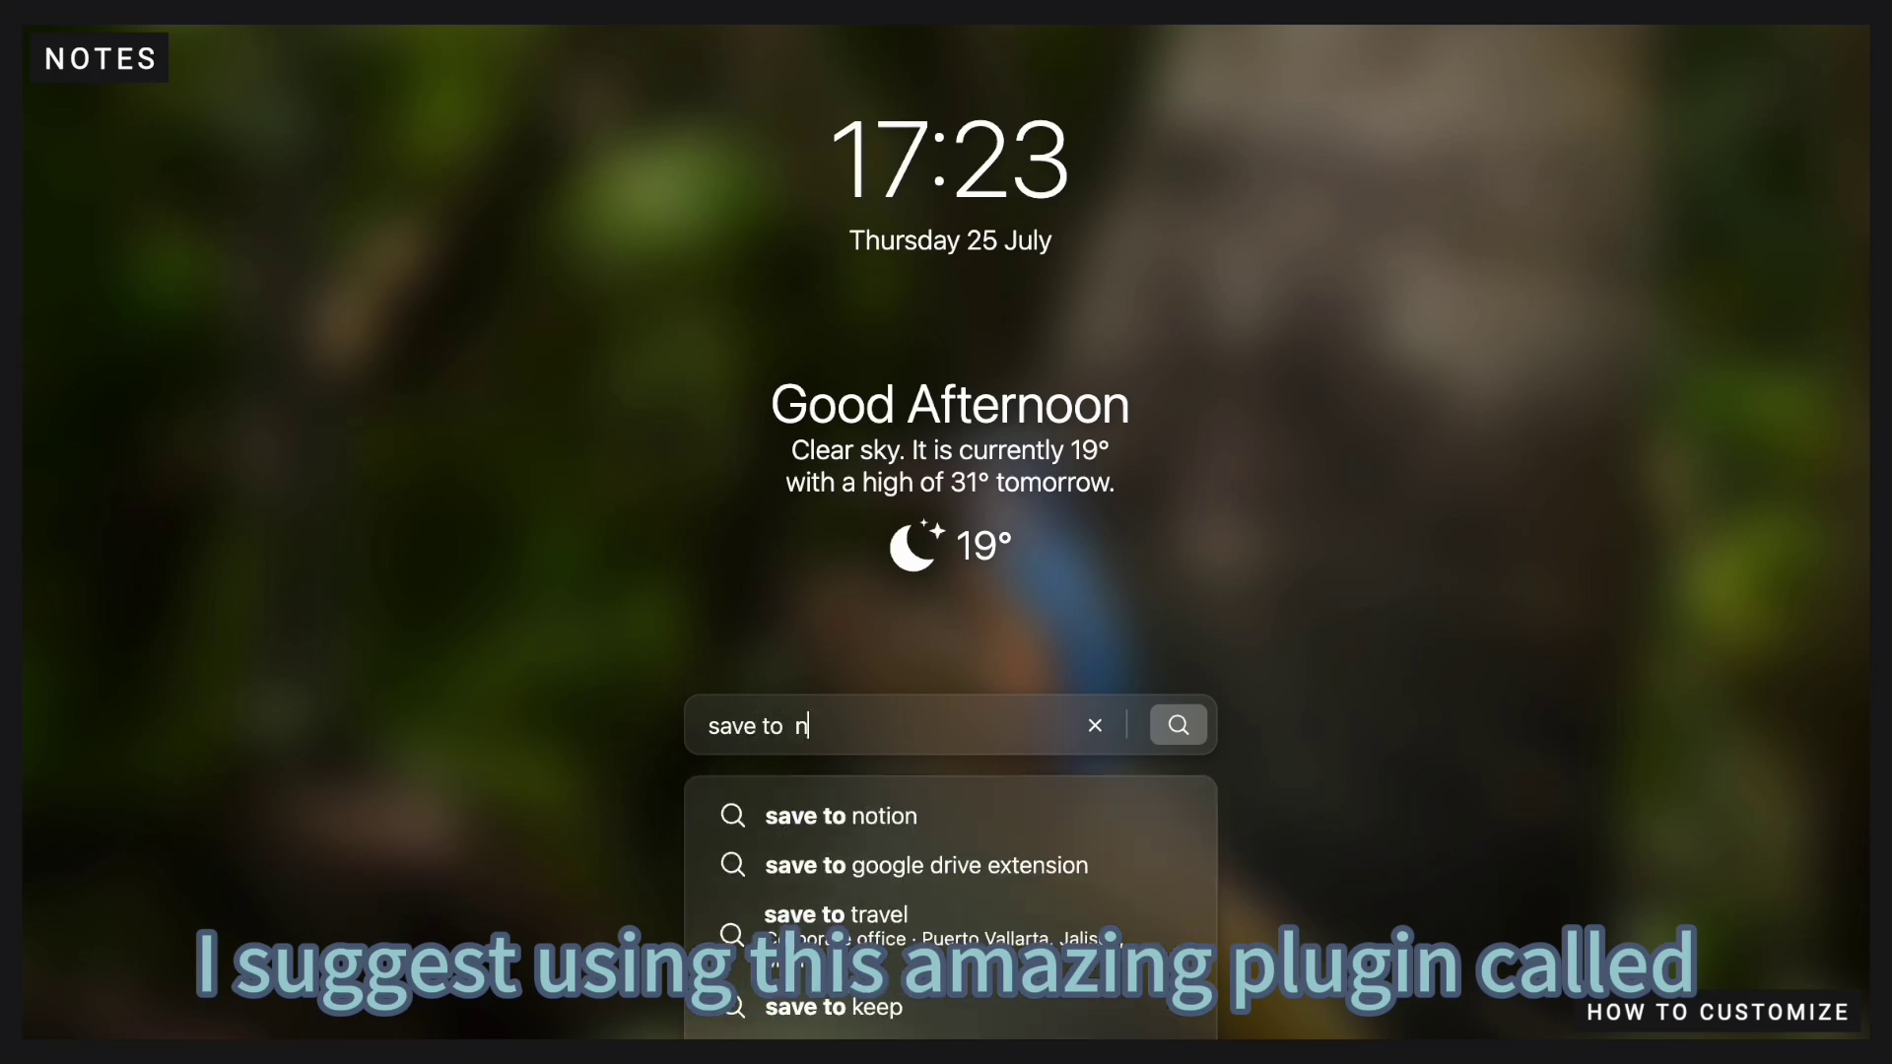
pyautogui.write(' notion')
pyautogui.press('Return')
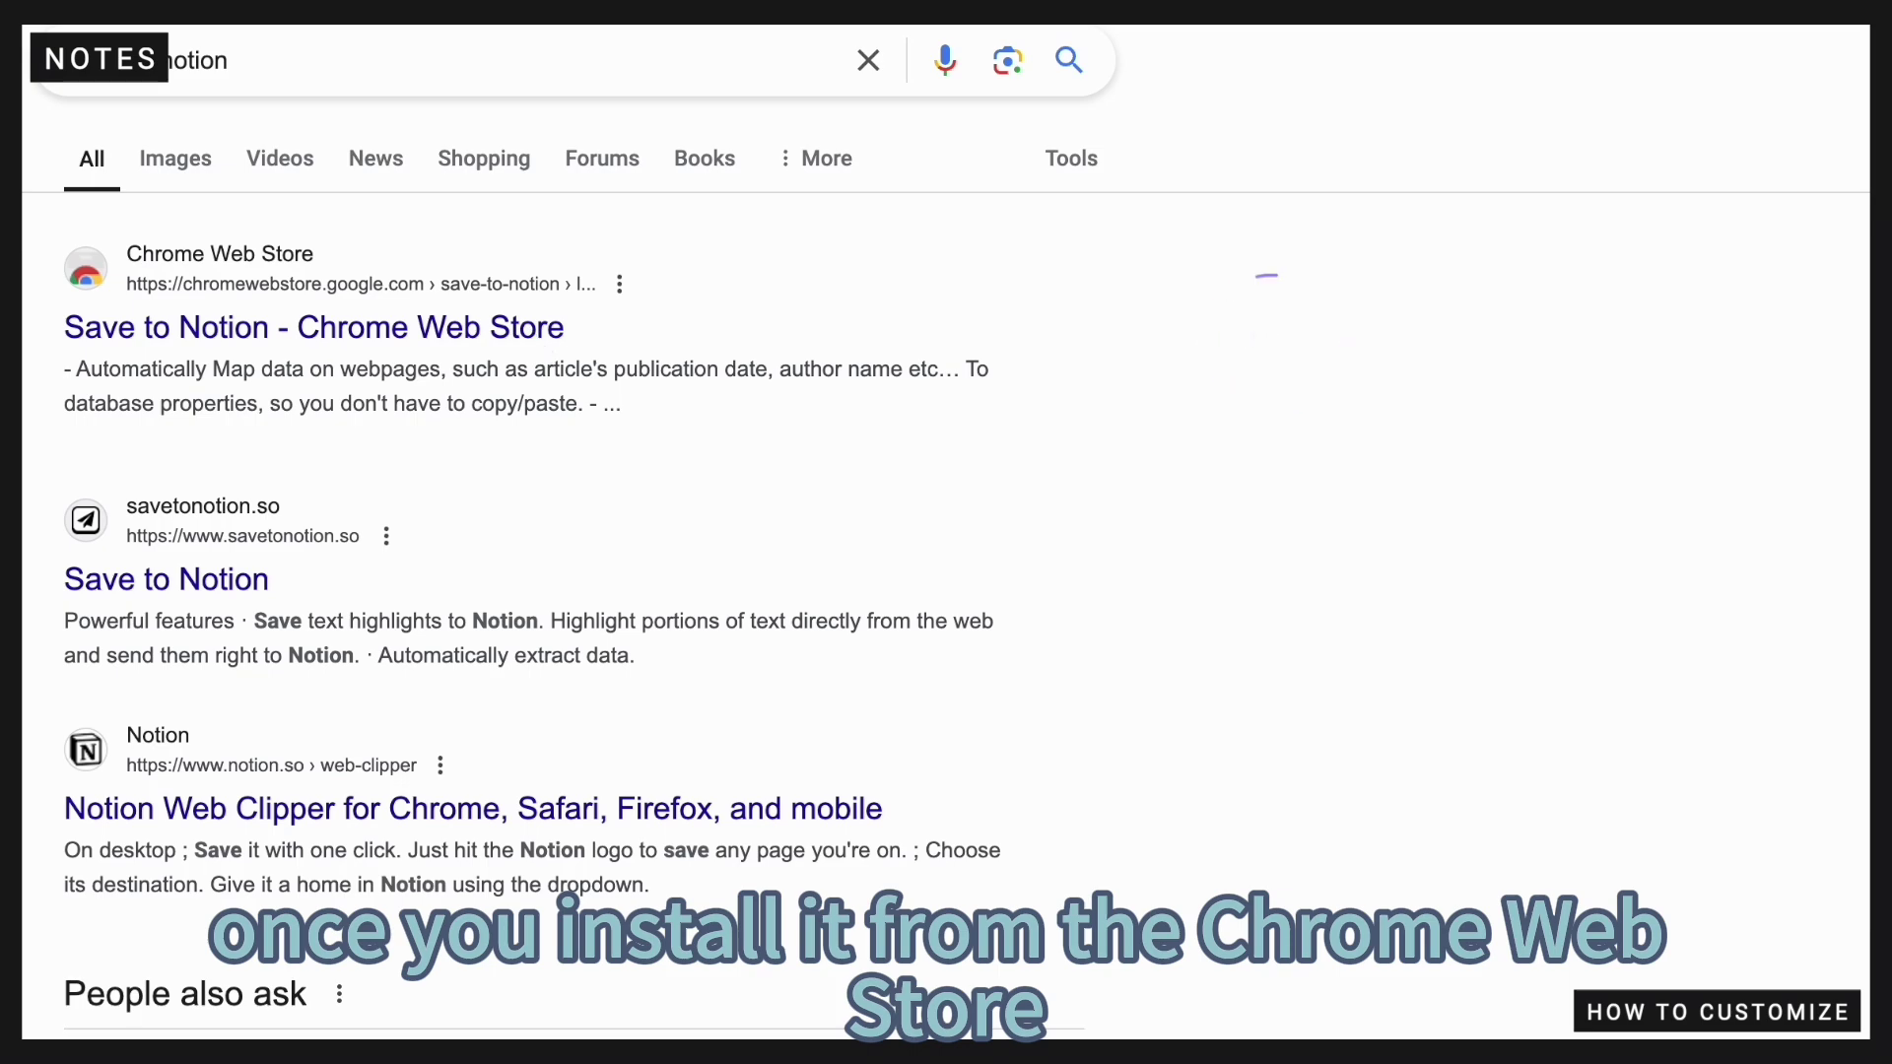
# Start a new form in the Save to Notion extension with the Notes & Ideas database as its destination
pyautogui.click(1637, 35)
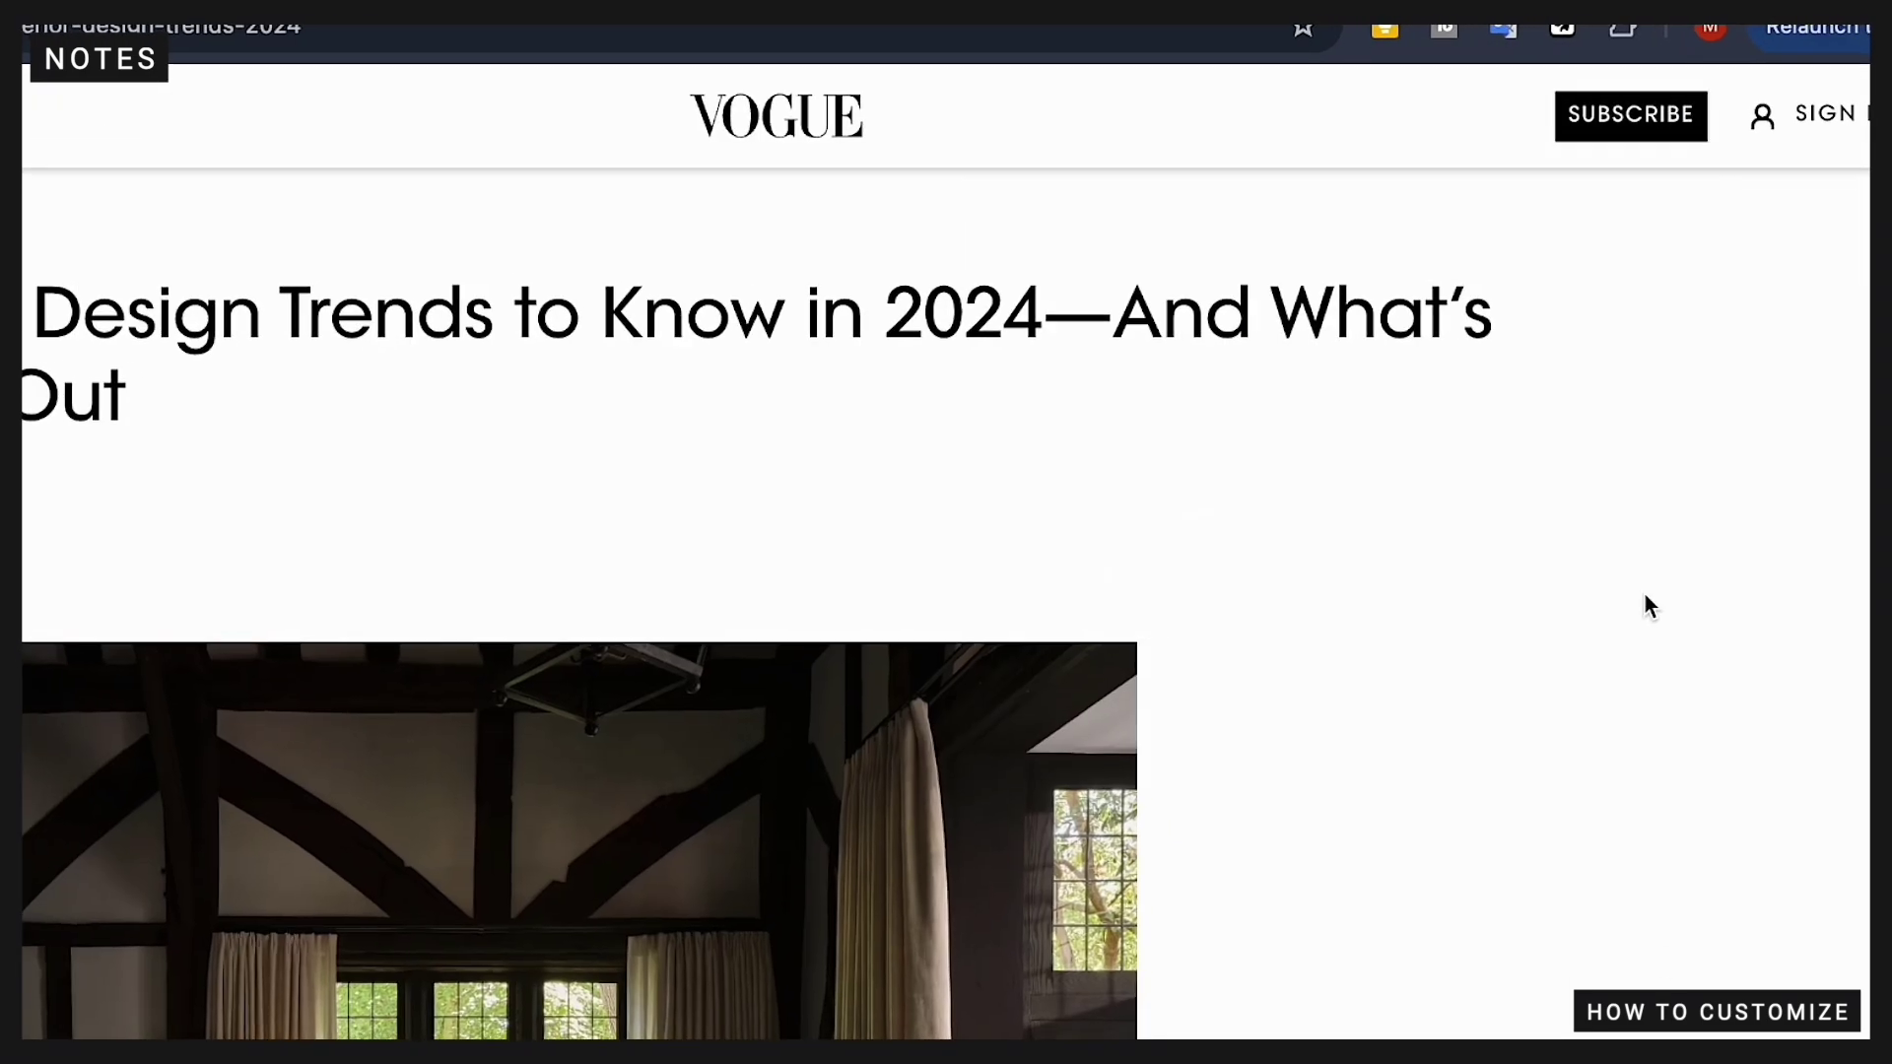
pyautogui.click(1563, 28)
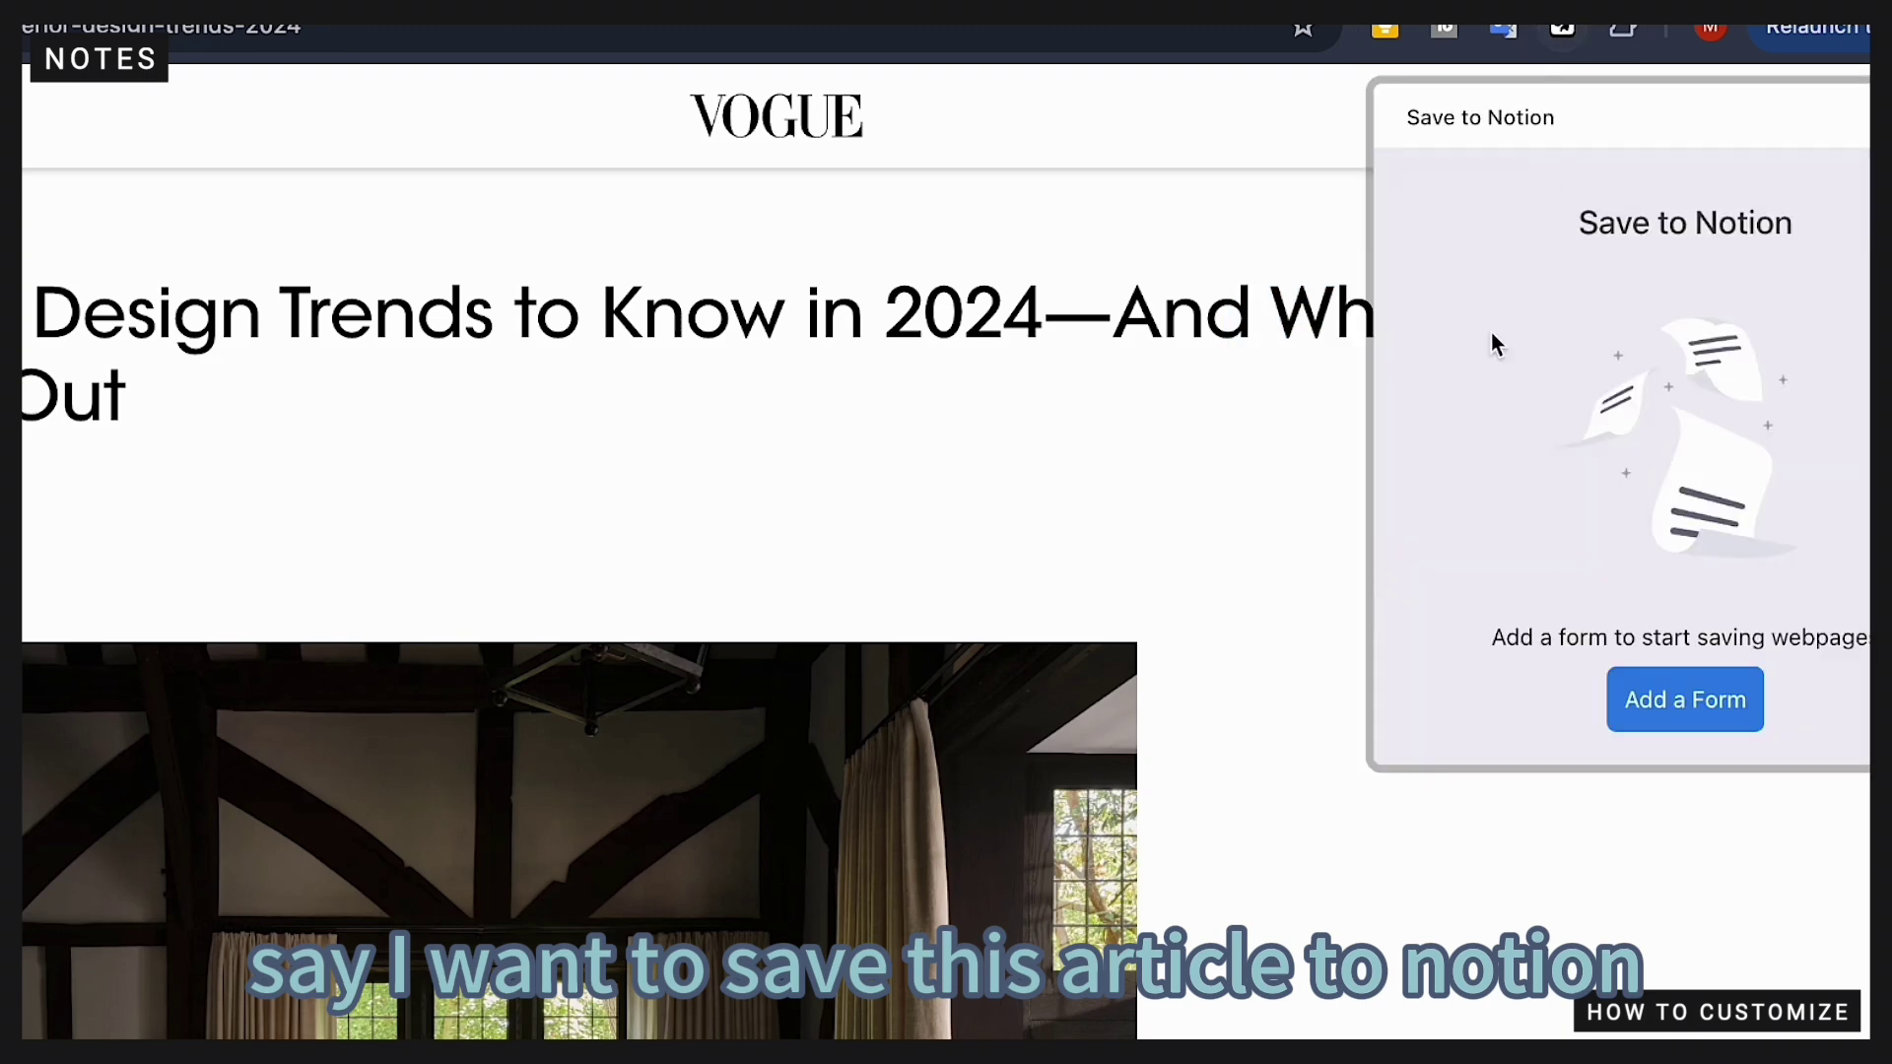
pyautogui.click(1668, 700)
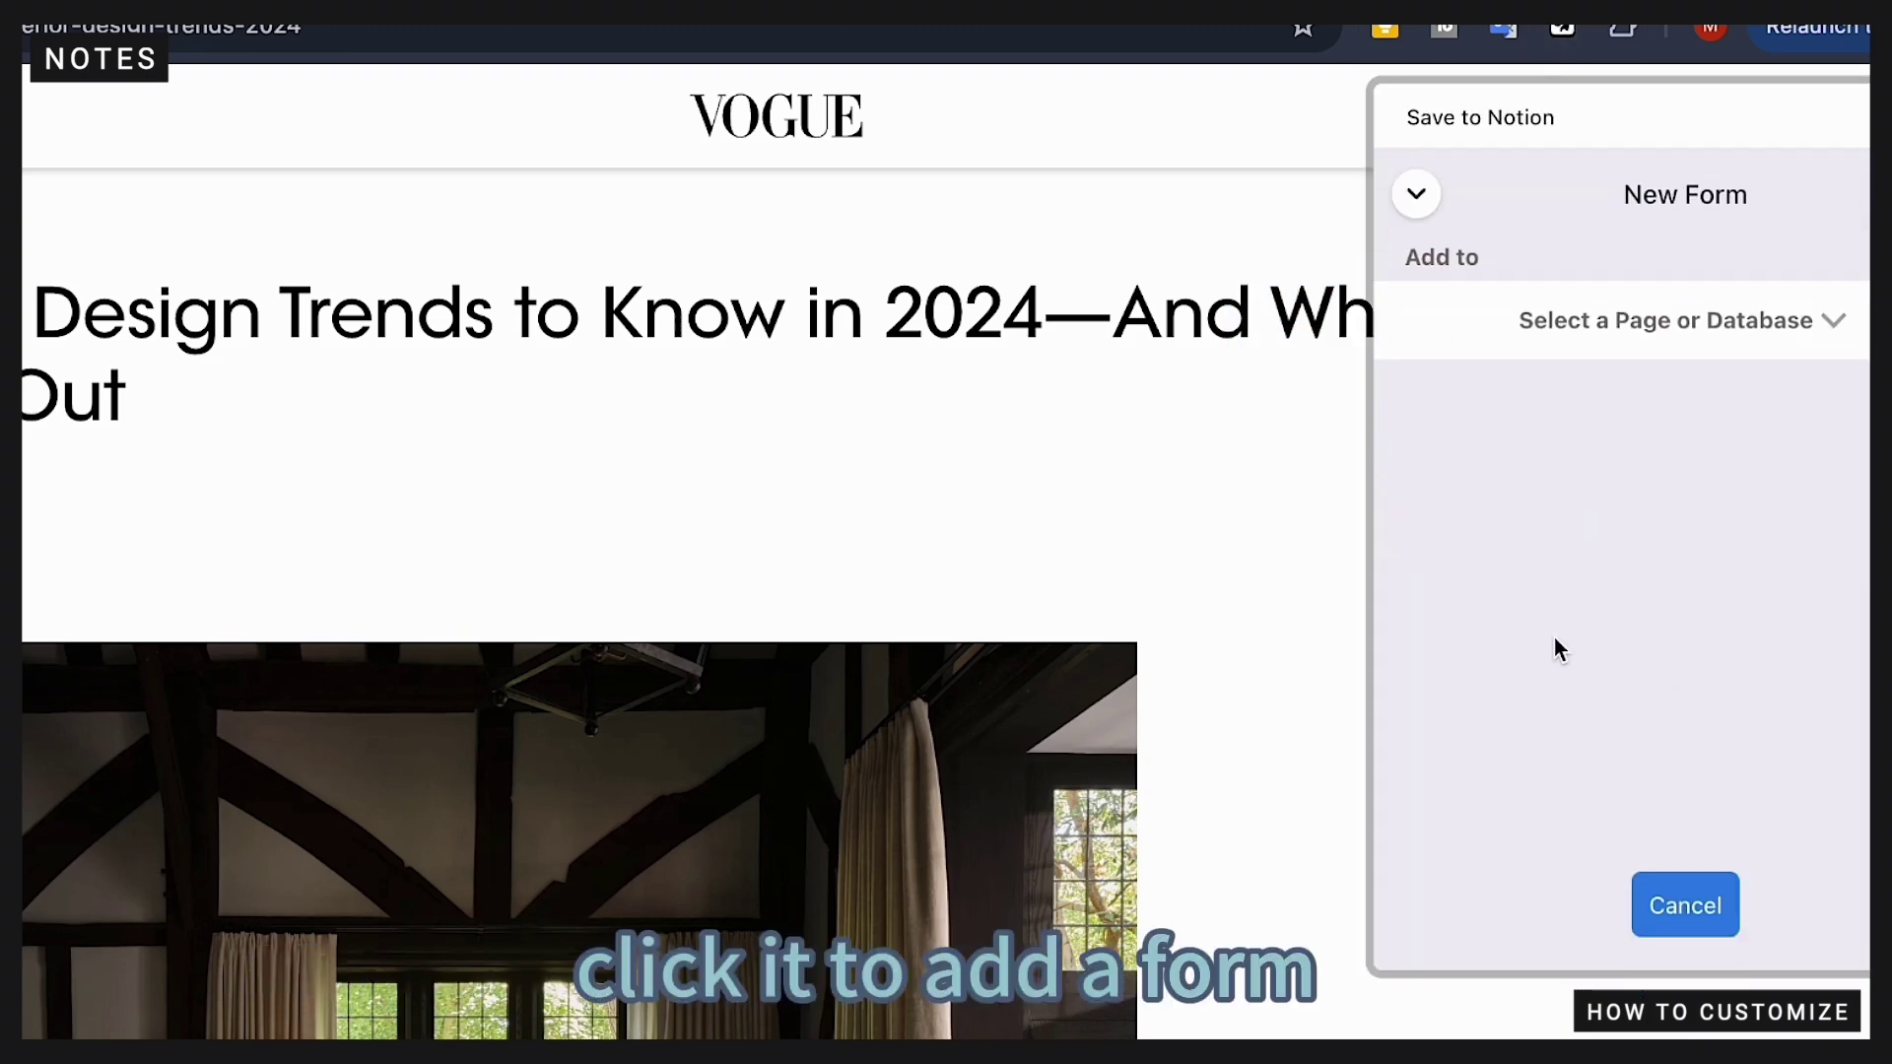
pyautogui.click(1824, 331)
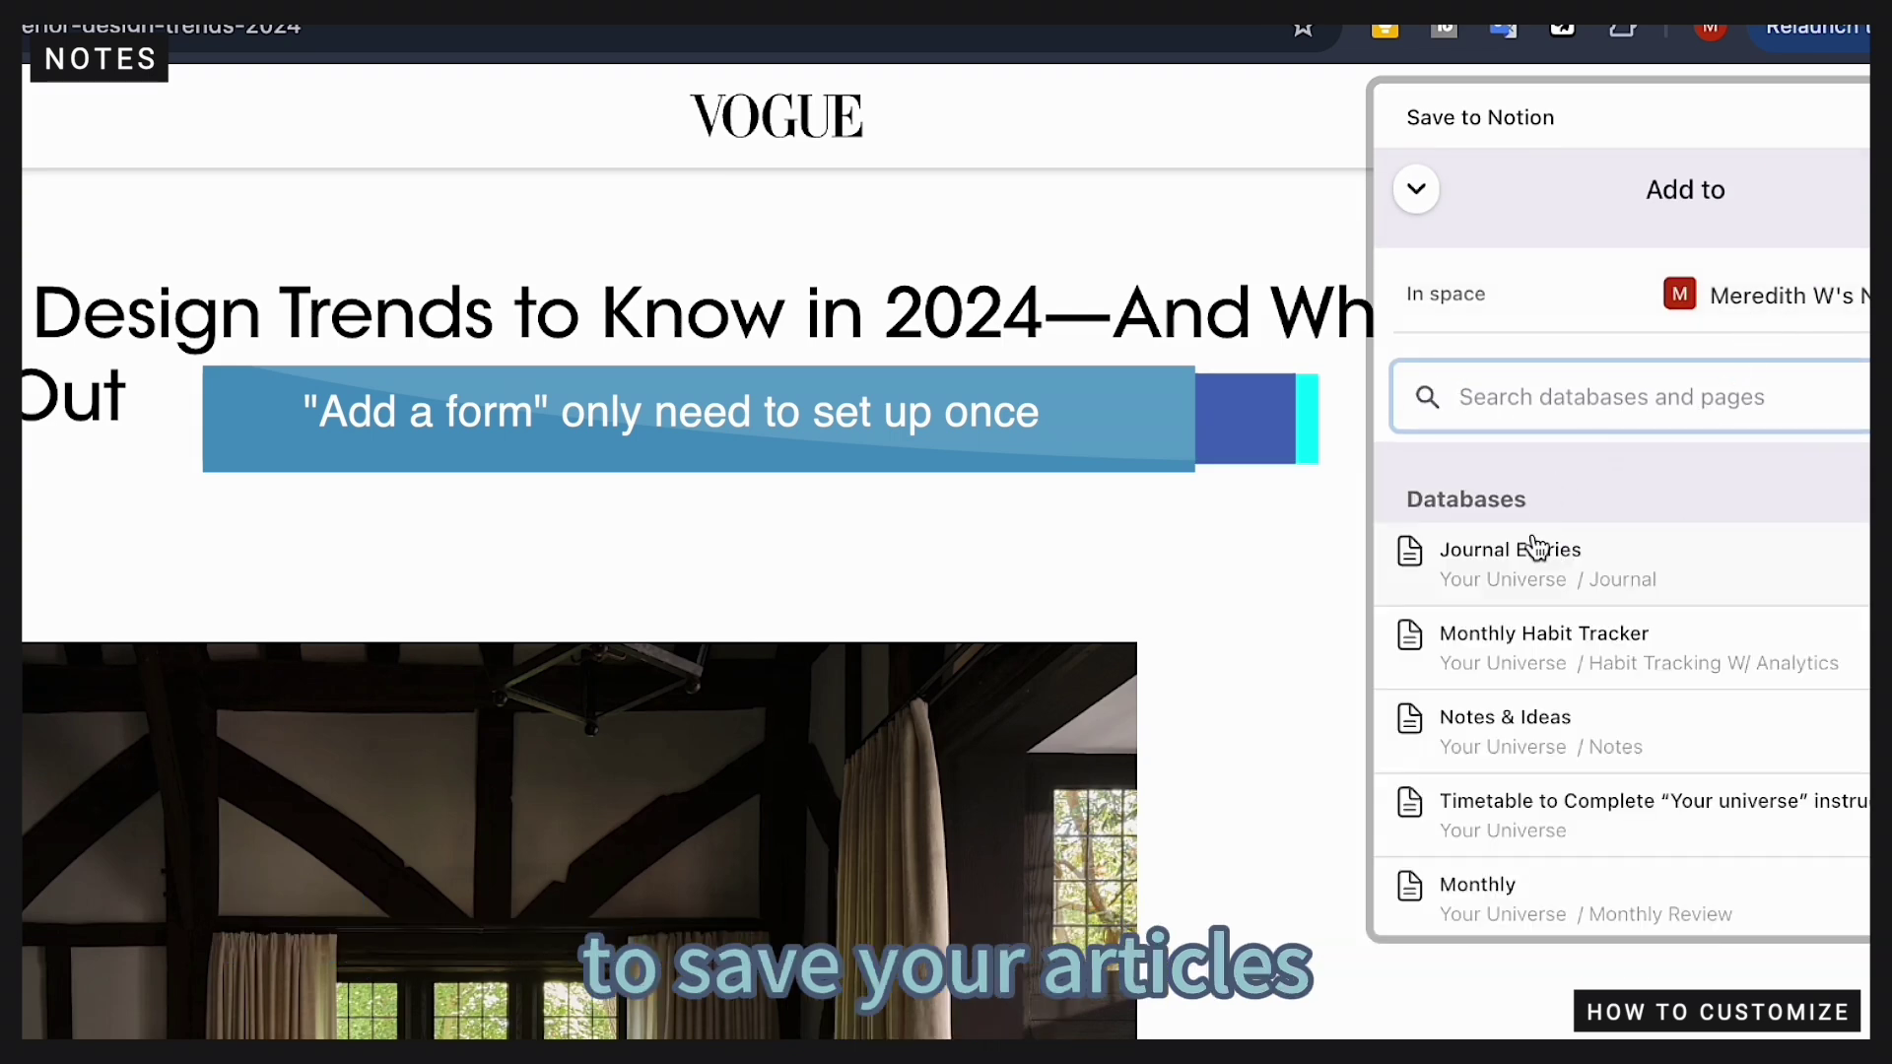
pyautogui.click(1495, 751)
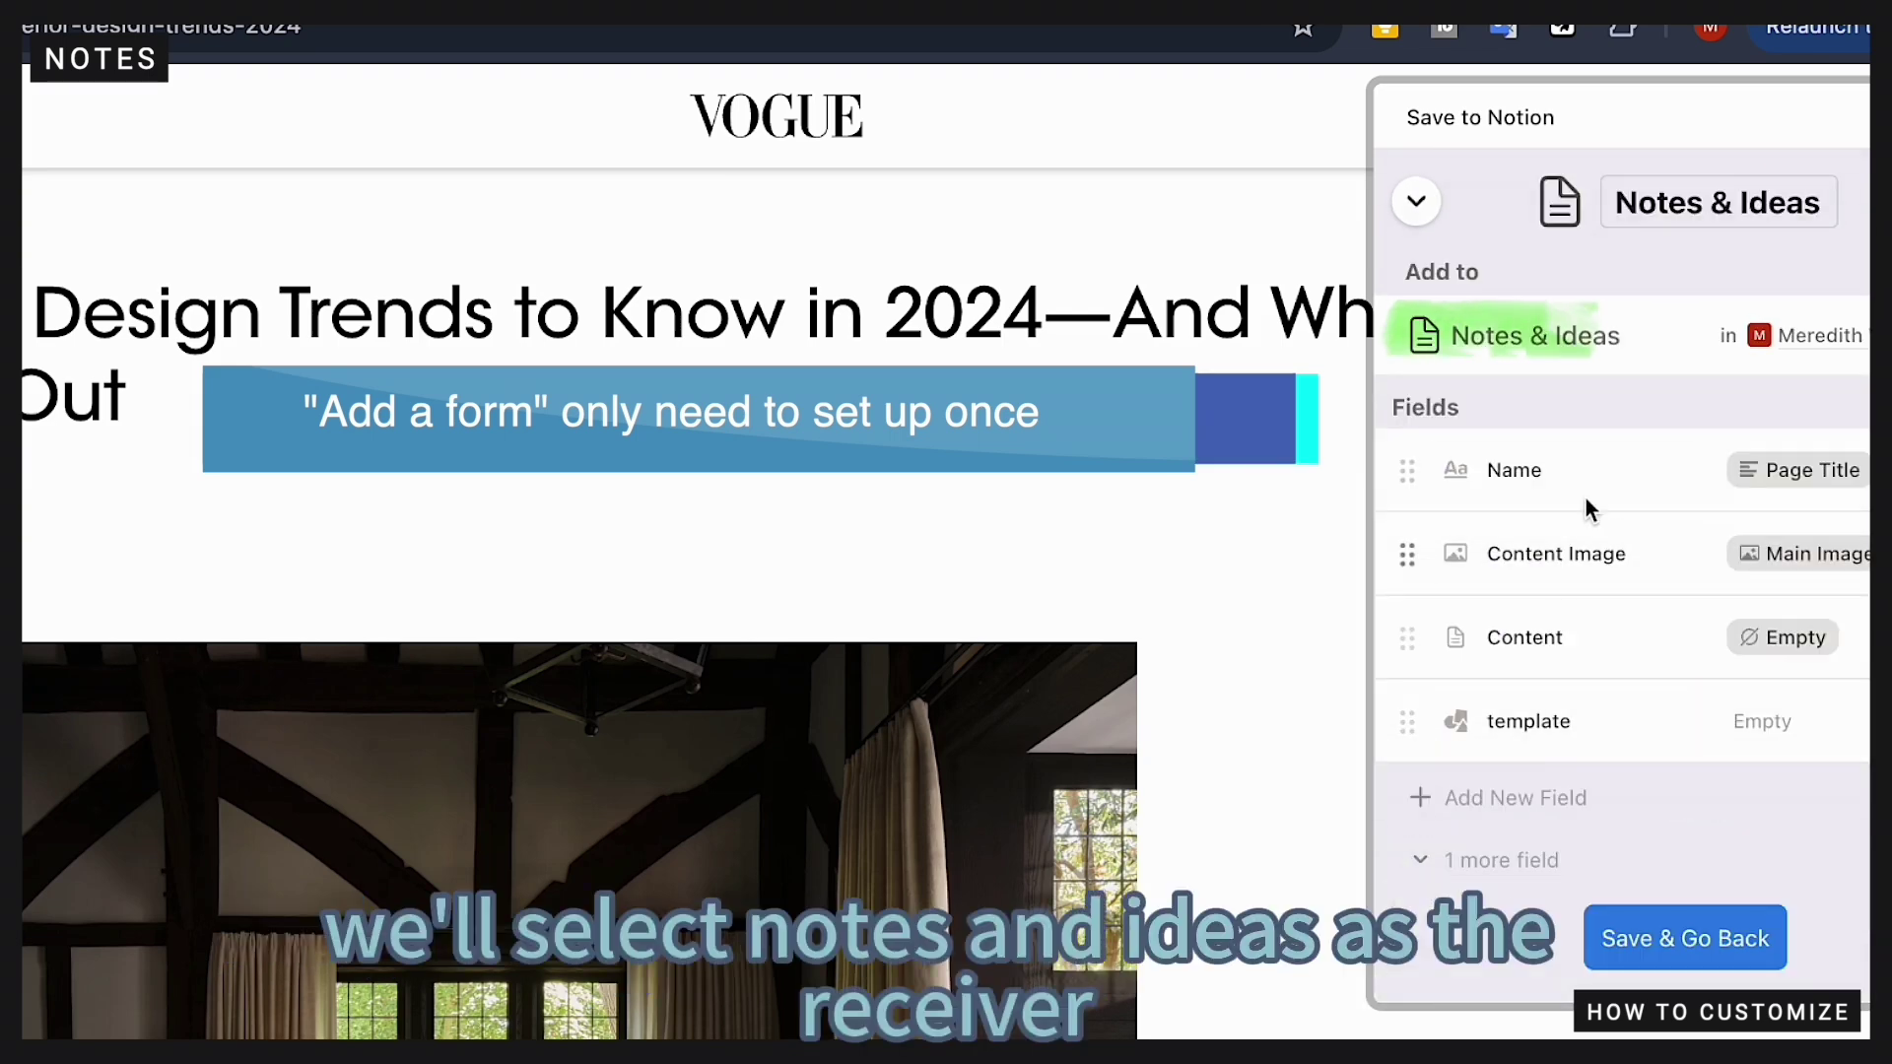
# Add the Status, Life Area and Type properties as fields of the Notes & Ideas form
pyautogui.click(1458, 799)
pyautogui.scroll(-1, 1519, 707)
pyautogui.click(1525, 662)
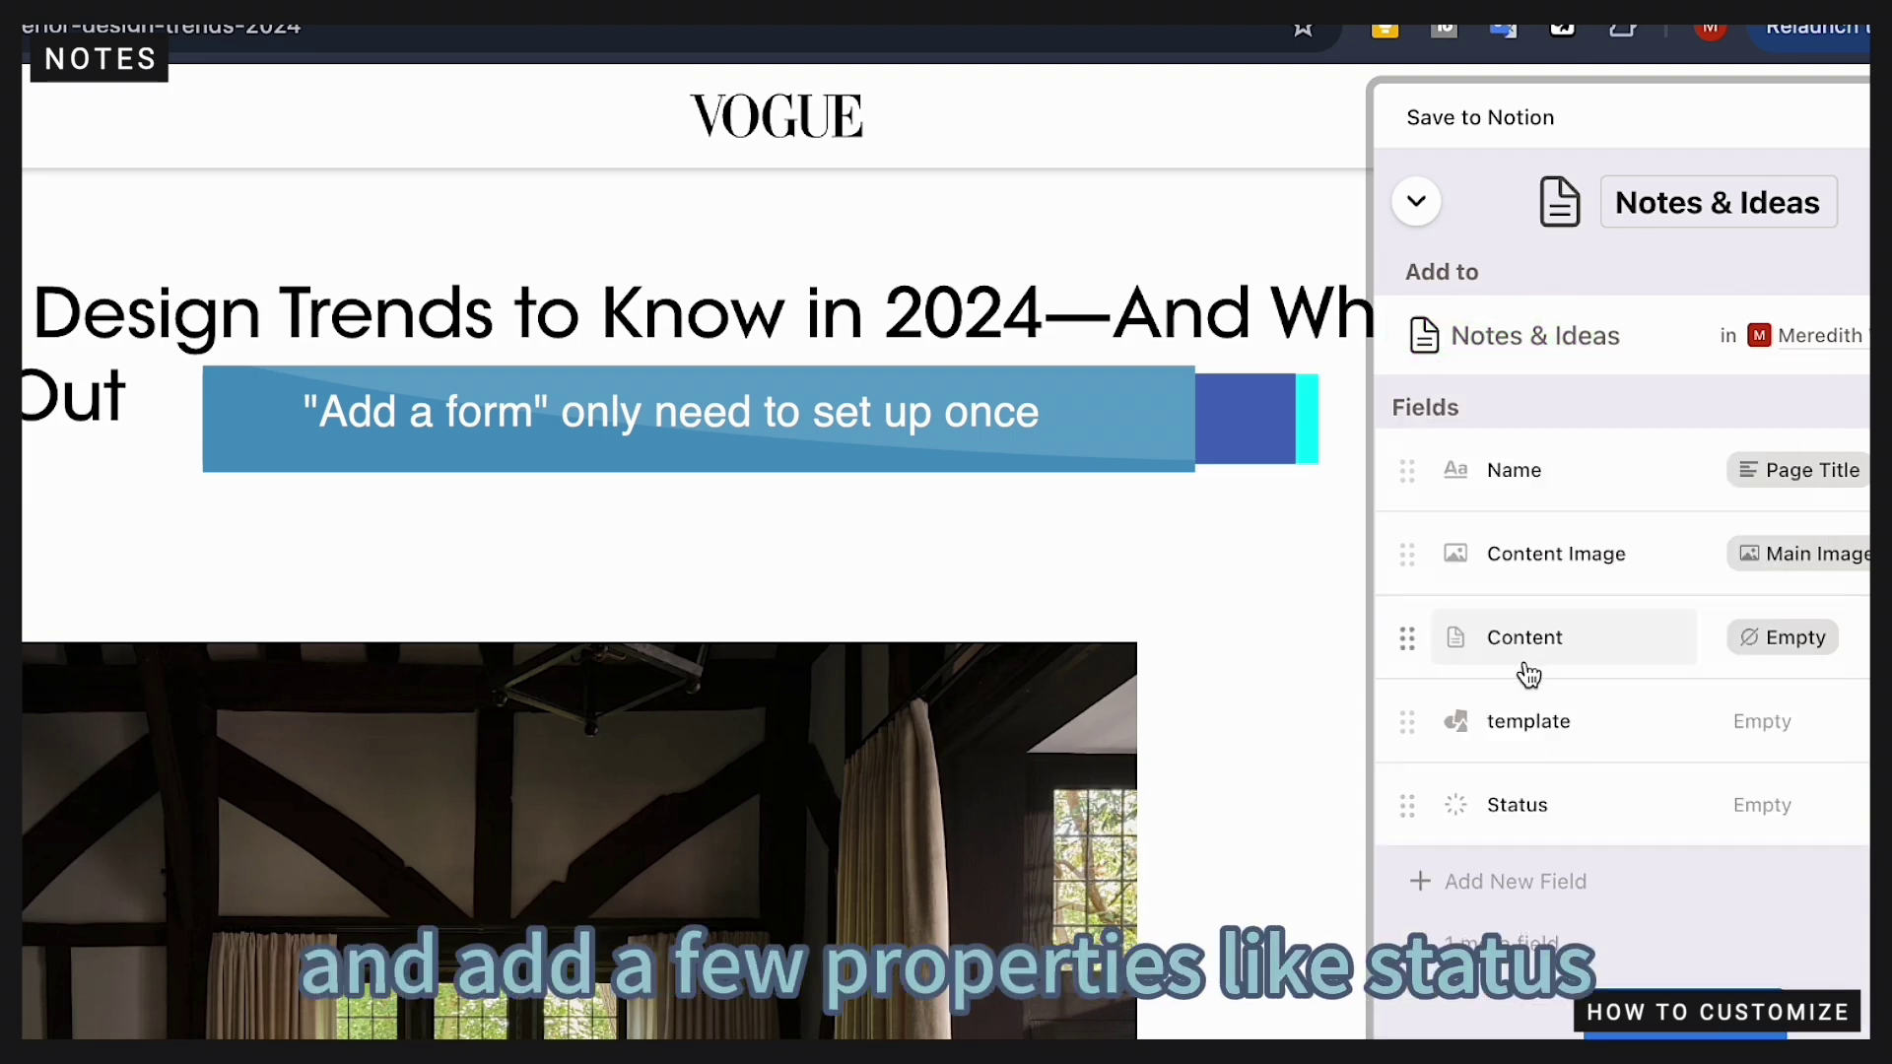
pyautogui.click(1532, 890)
pyautogui.scroll(-2, 1551, 773)
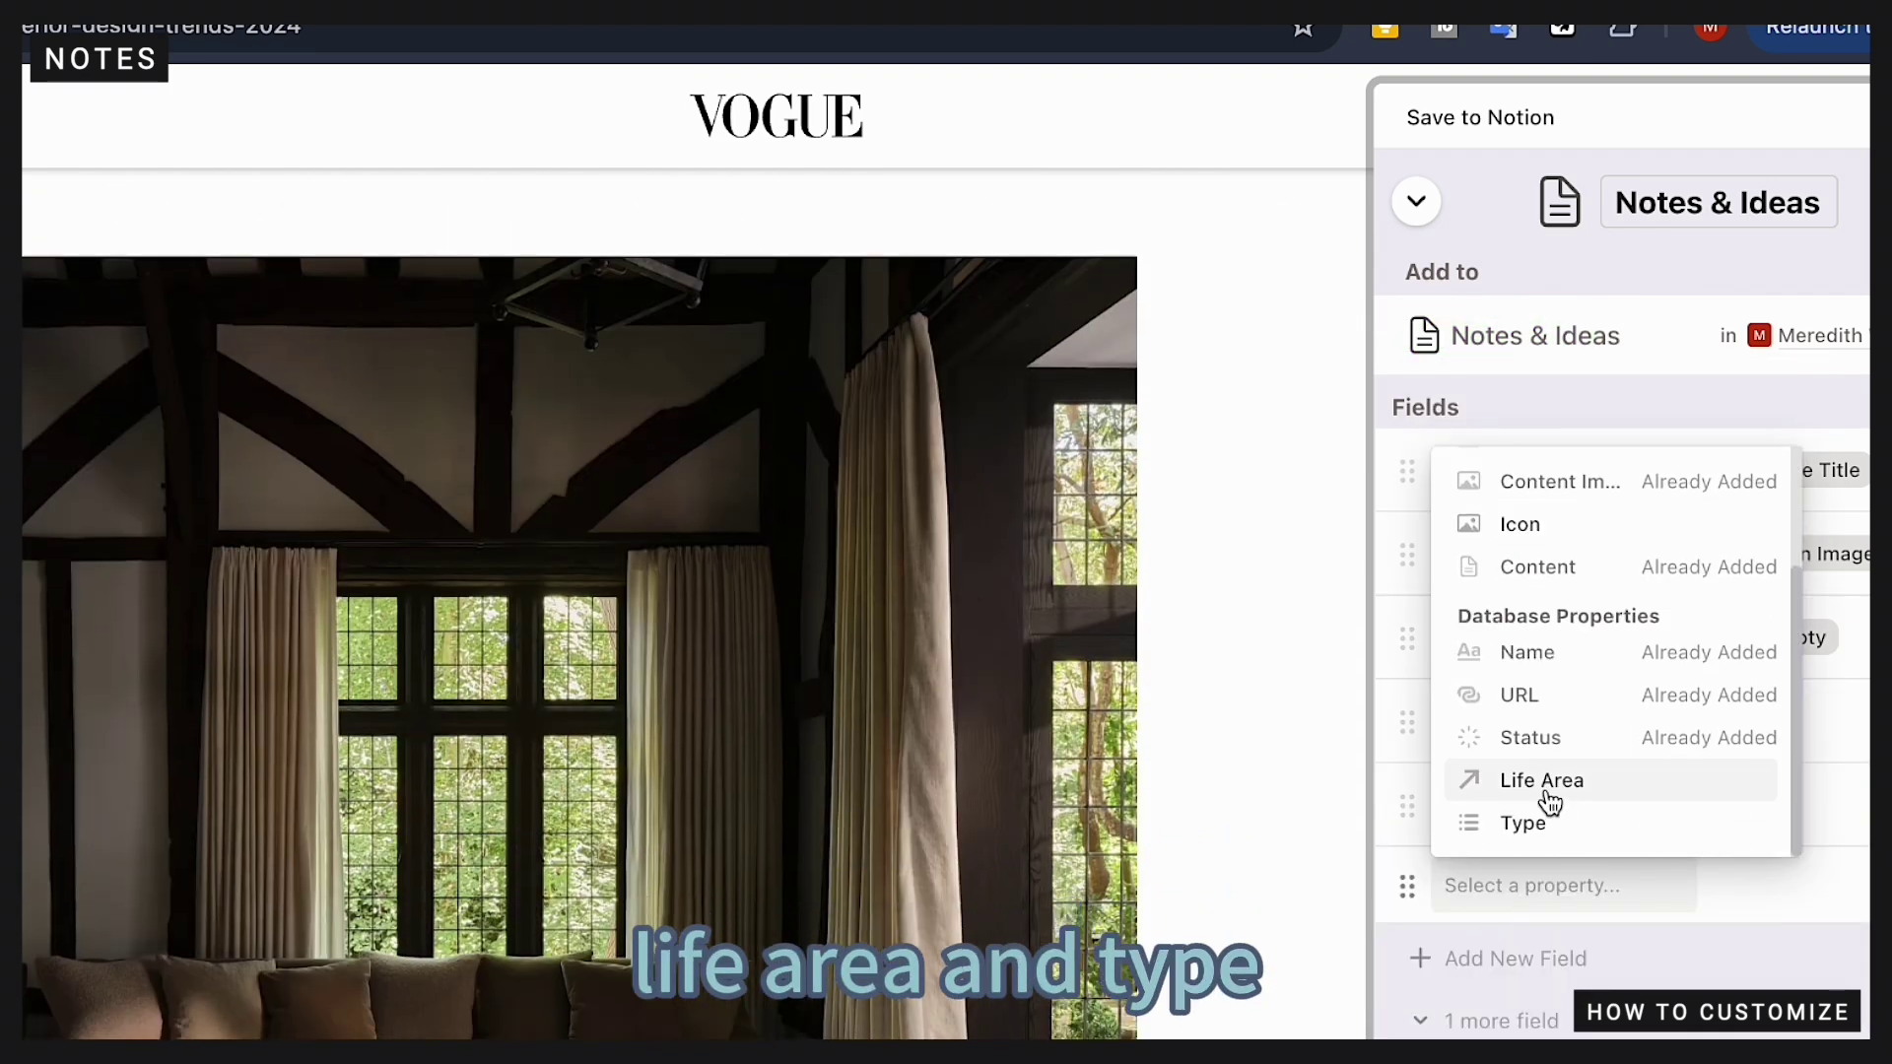
pyautogui.click(1542, 781)
pyautogui.click(1533, 966)
pyautogui.scroll(-2, 1550, 865)
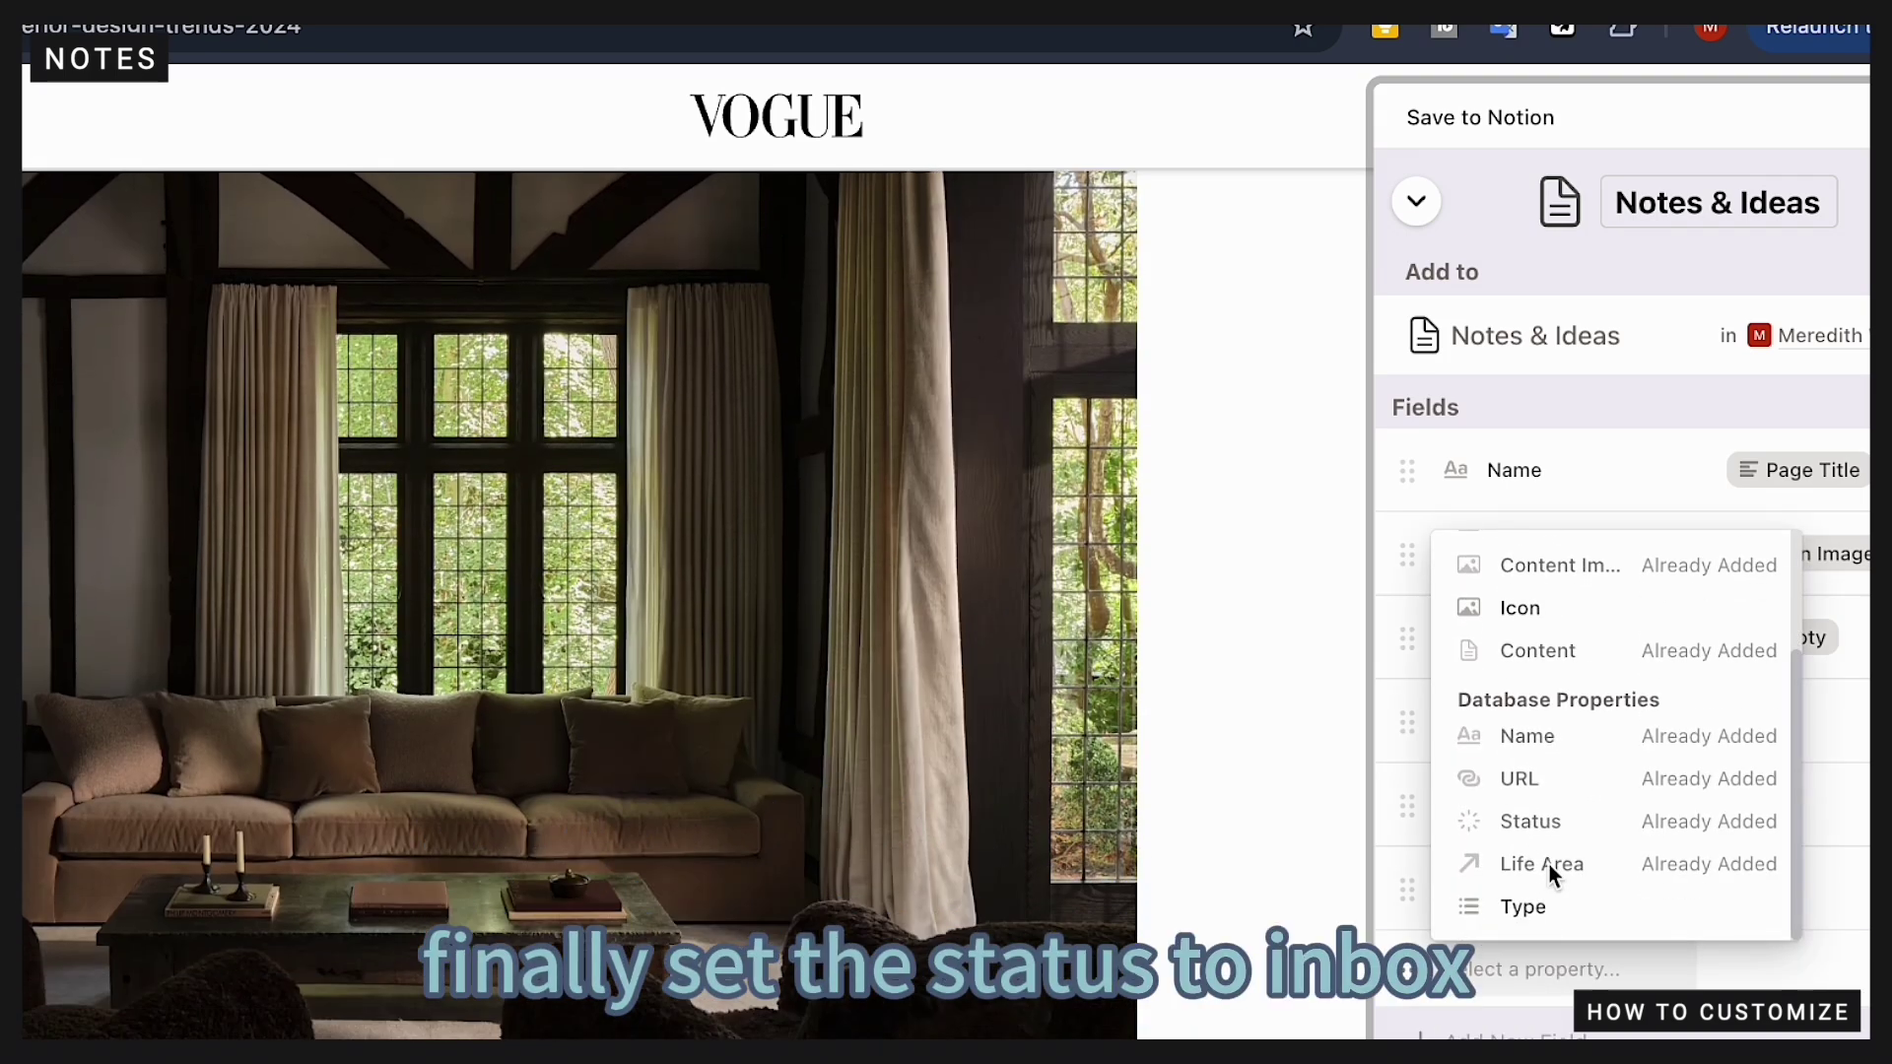
pyautogui.click(1532, 904)
# Set the form's default Status to Inbox and save the form
pyautogui.click(1744, 806)
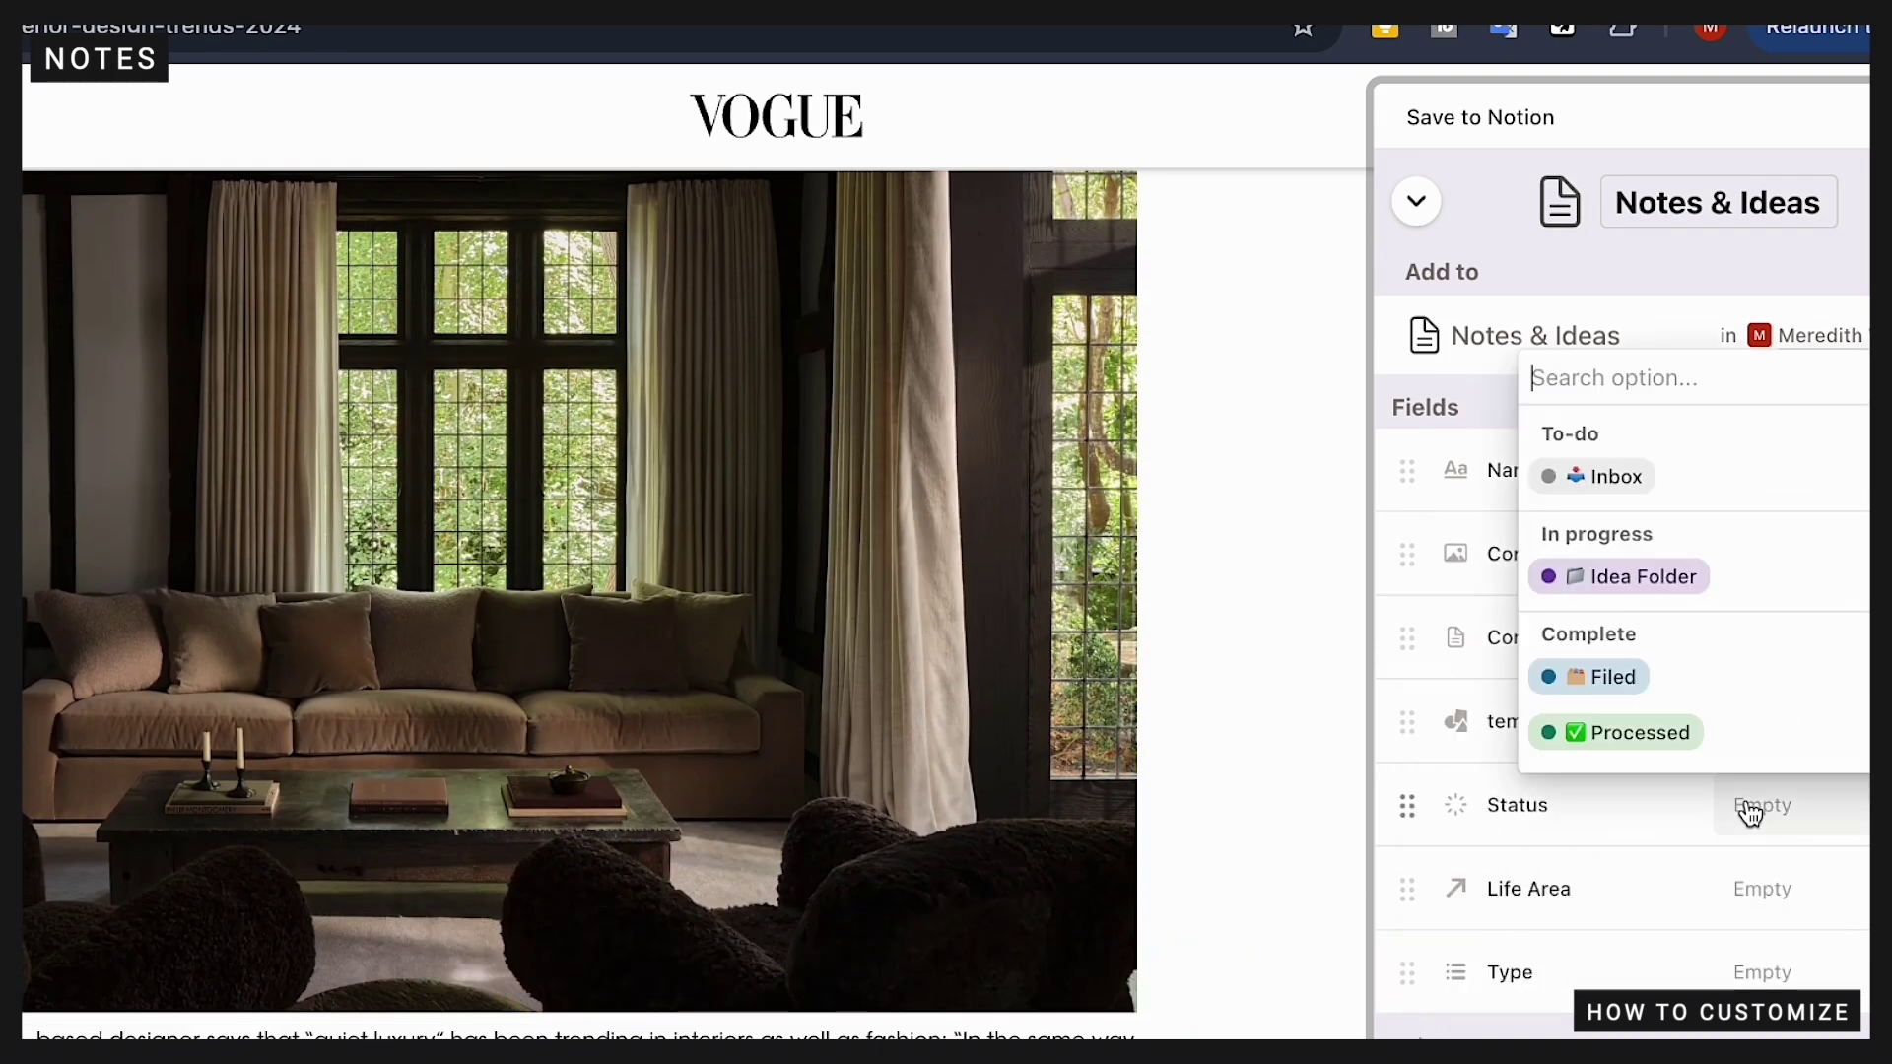
pyautogui.click(1610, 473)
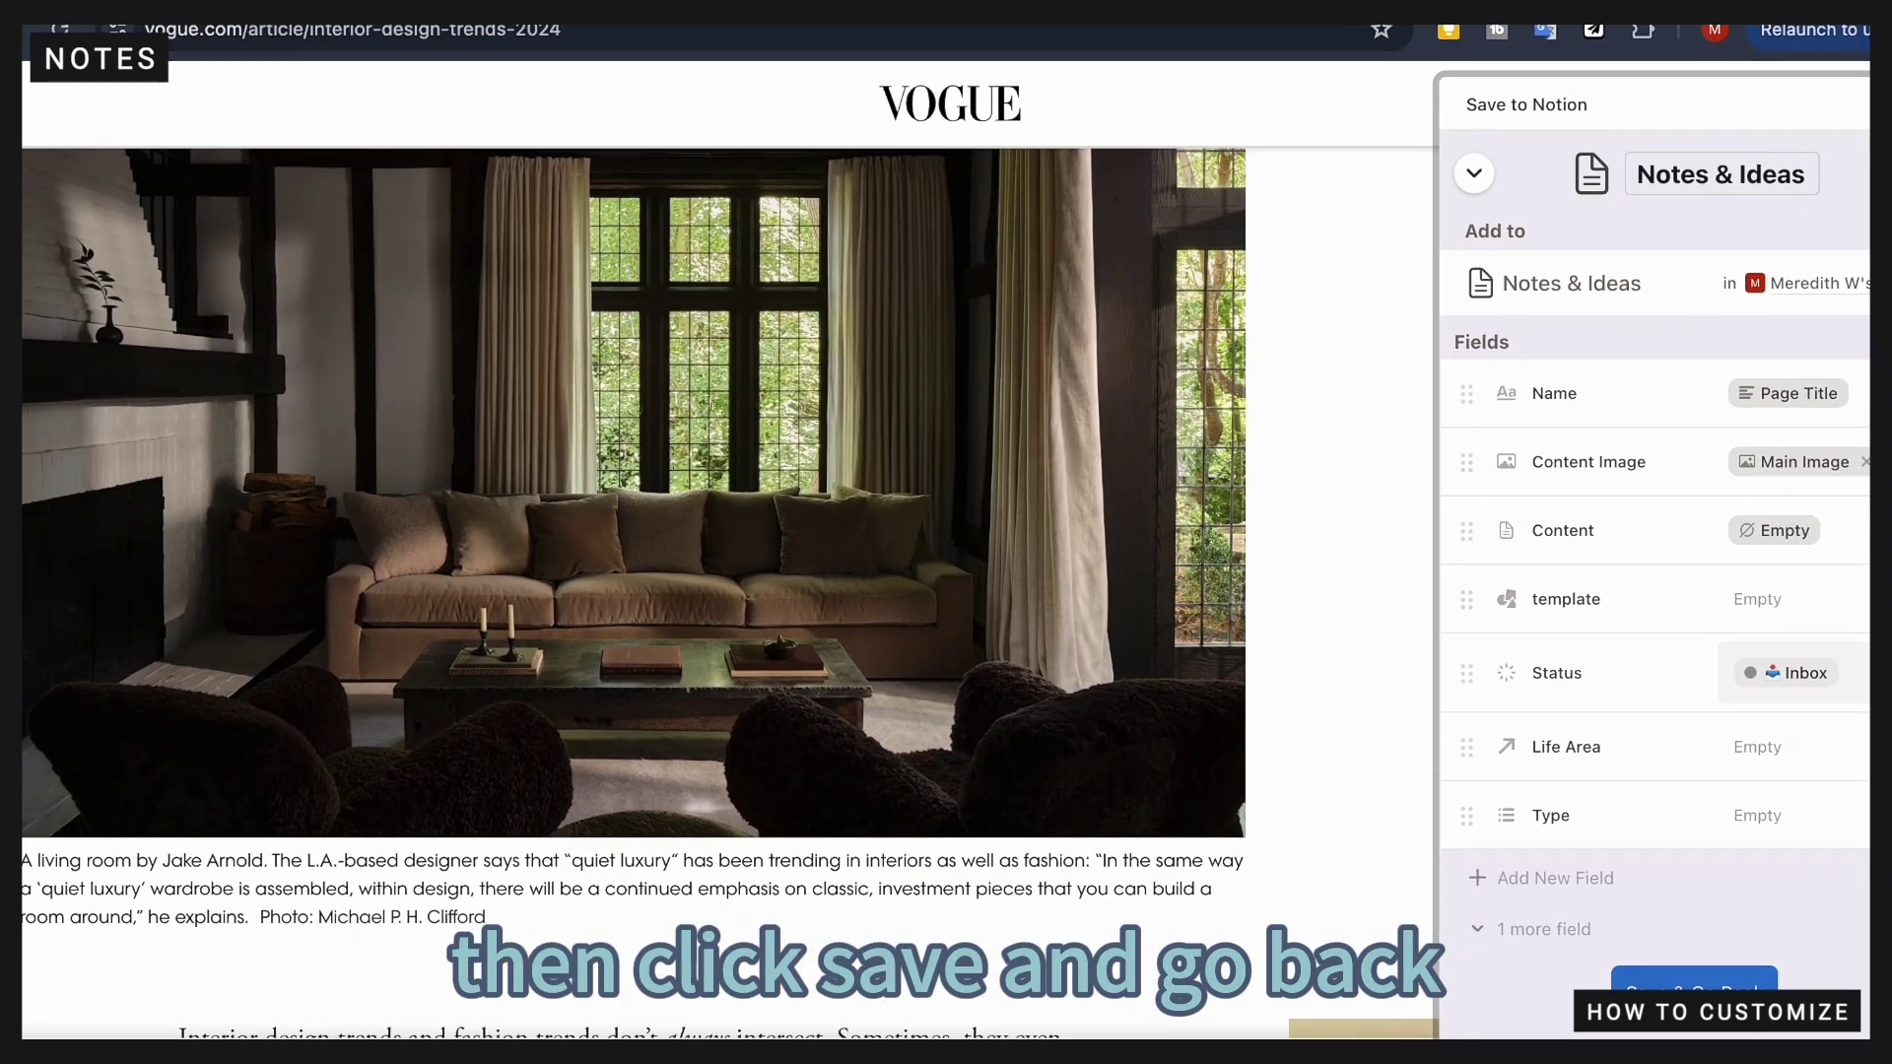
pyautogui.click(1697, 1020)
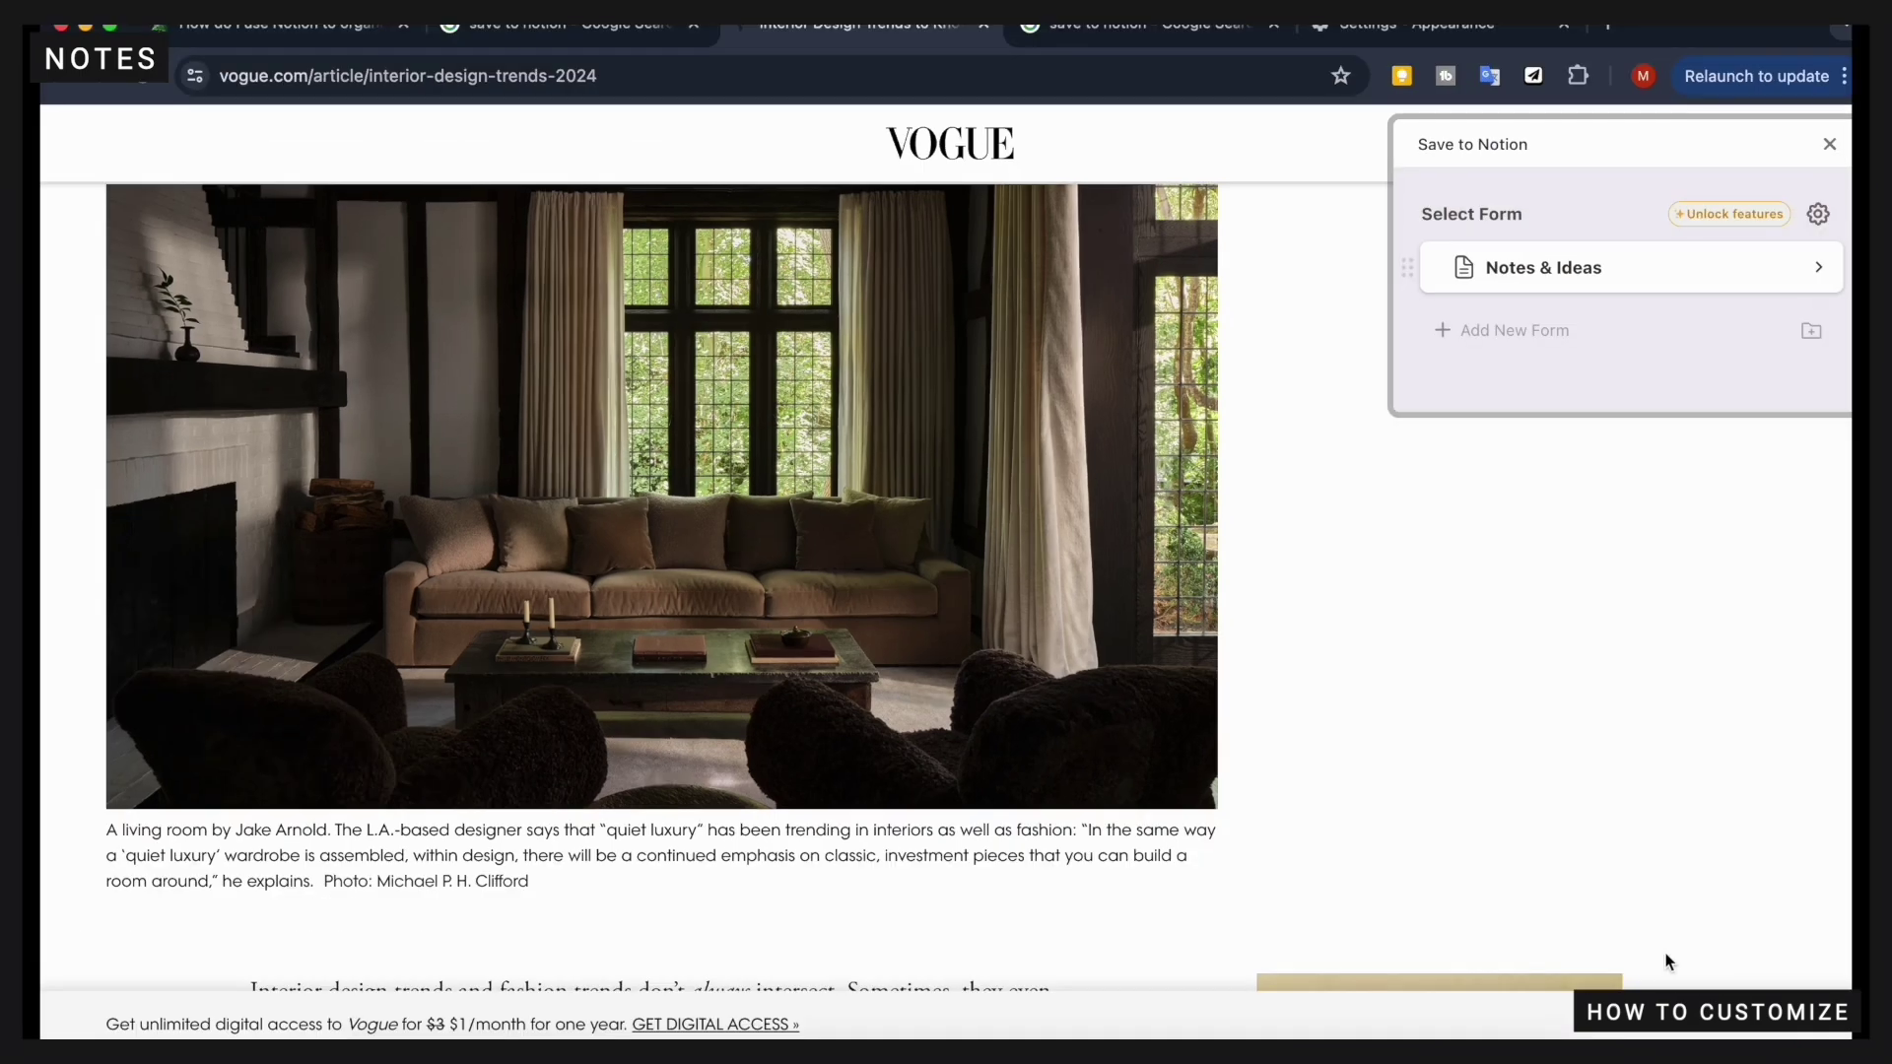
# Clip the Vogue interior design article with the Notes & Ideas form, setting Life Area to Design and Type to Inspirations
pyautogui.click(1830, 145)
pyautogui.click(1535, 76)
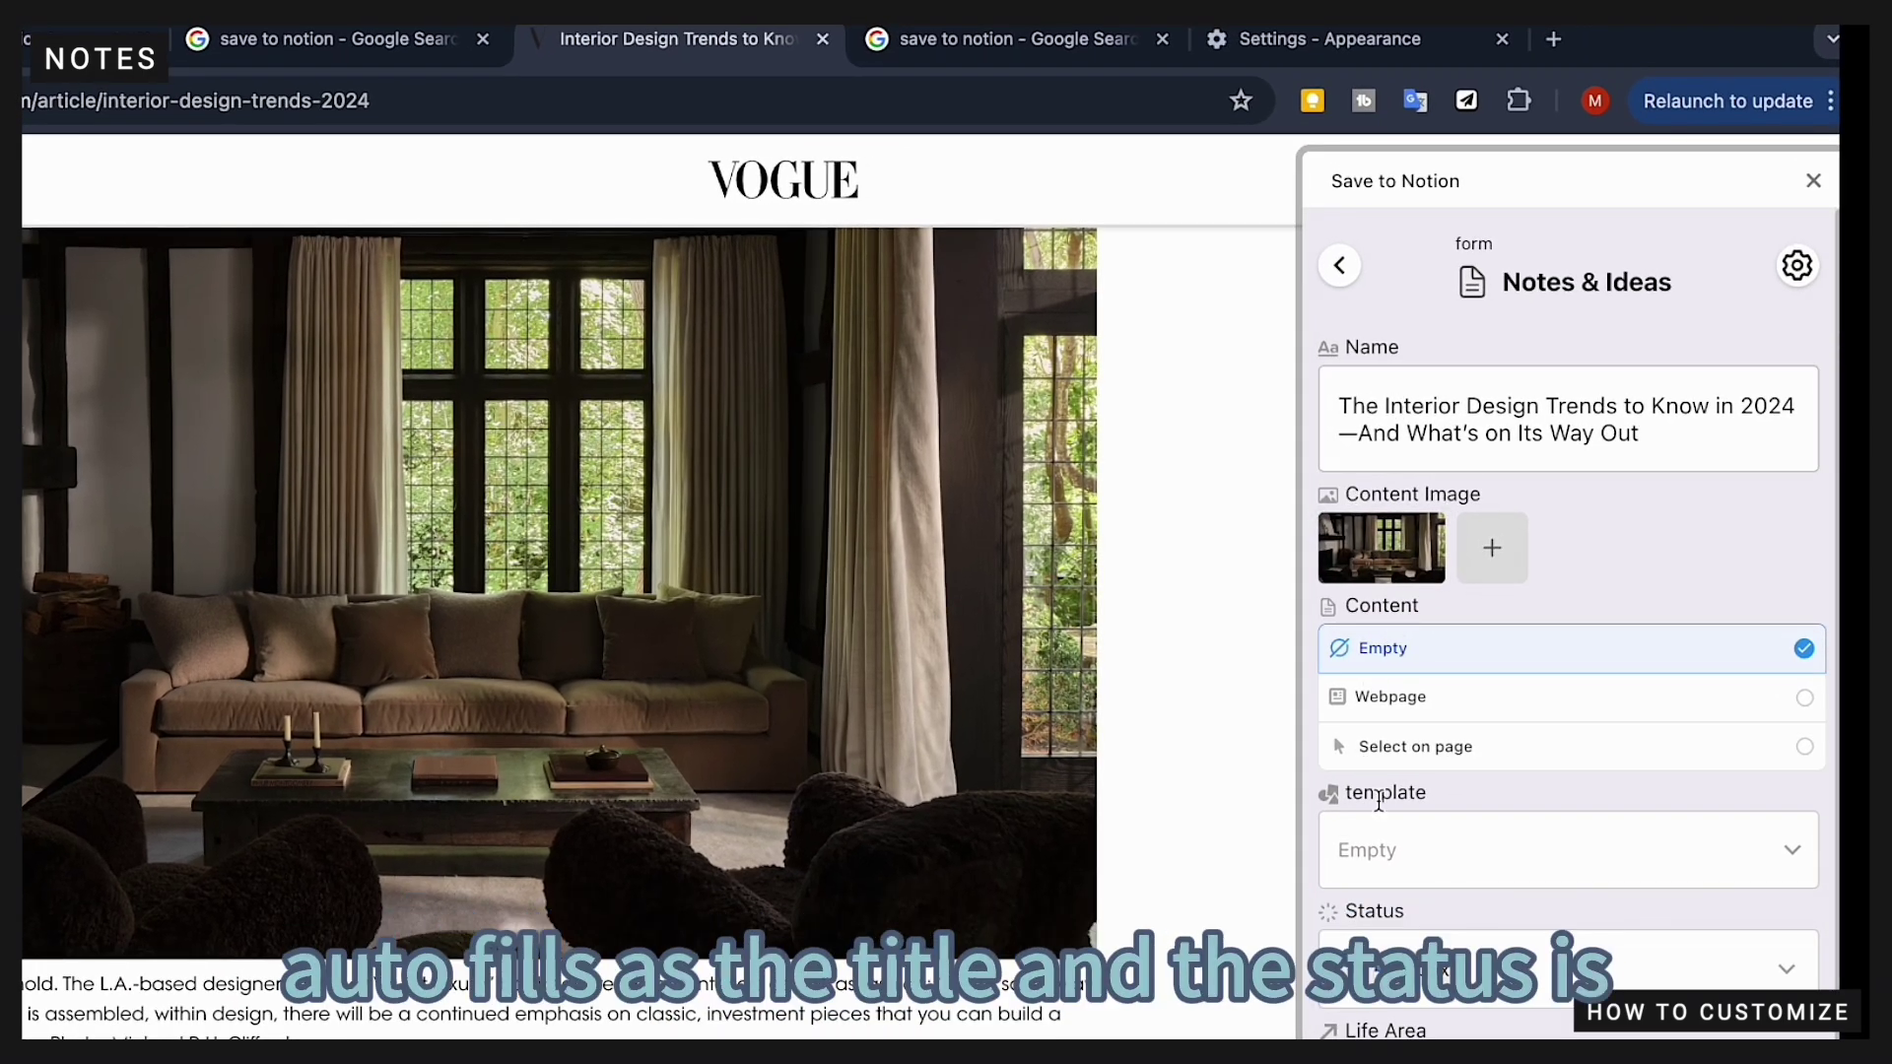
pyautogui.scroll(-2, 1379, 801)
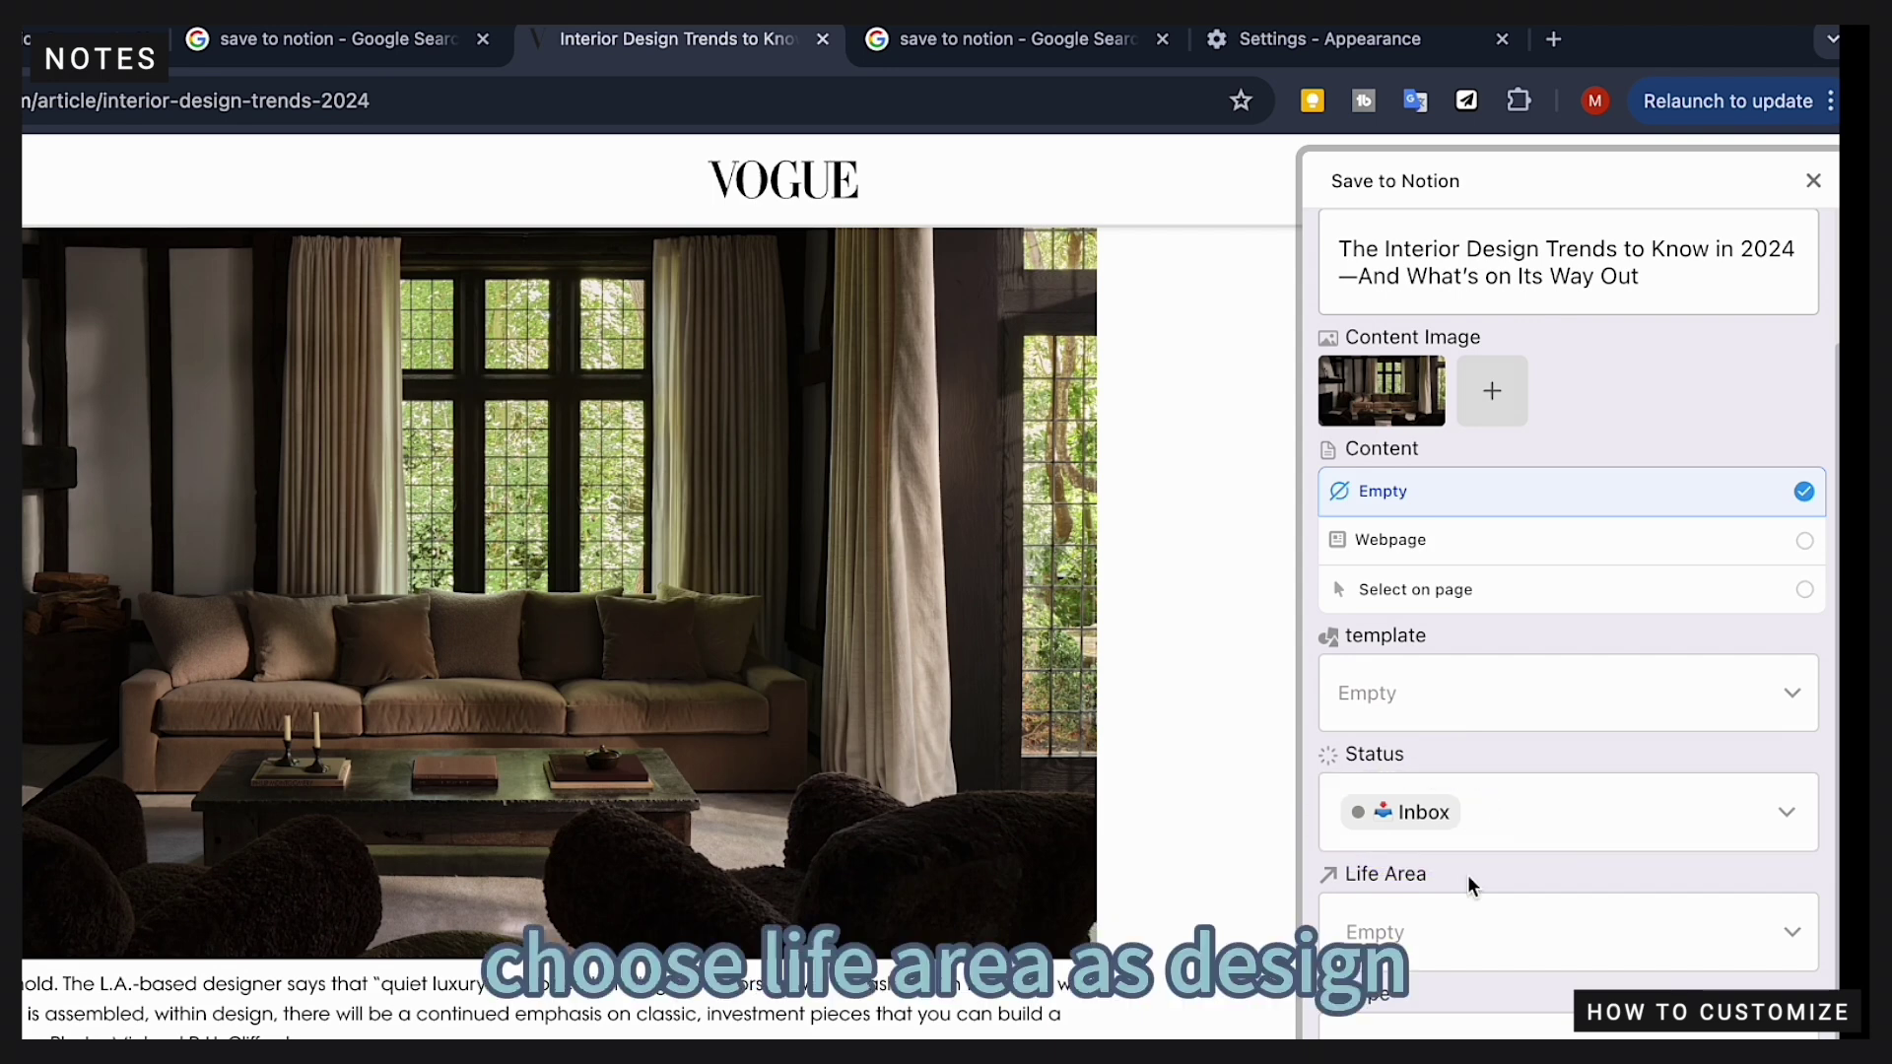
pyautogui.click(1380, 934)
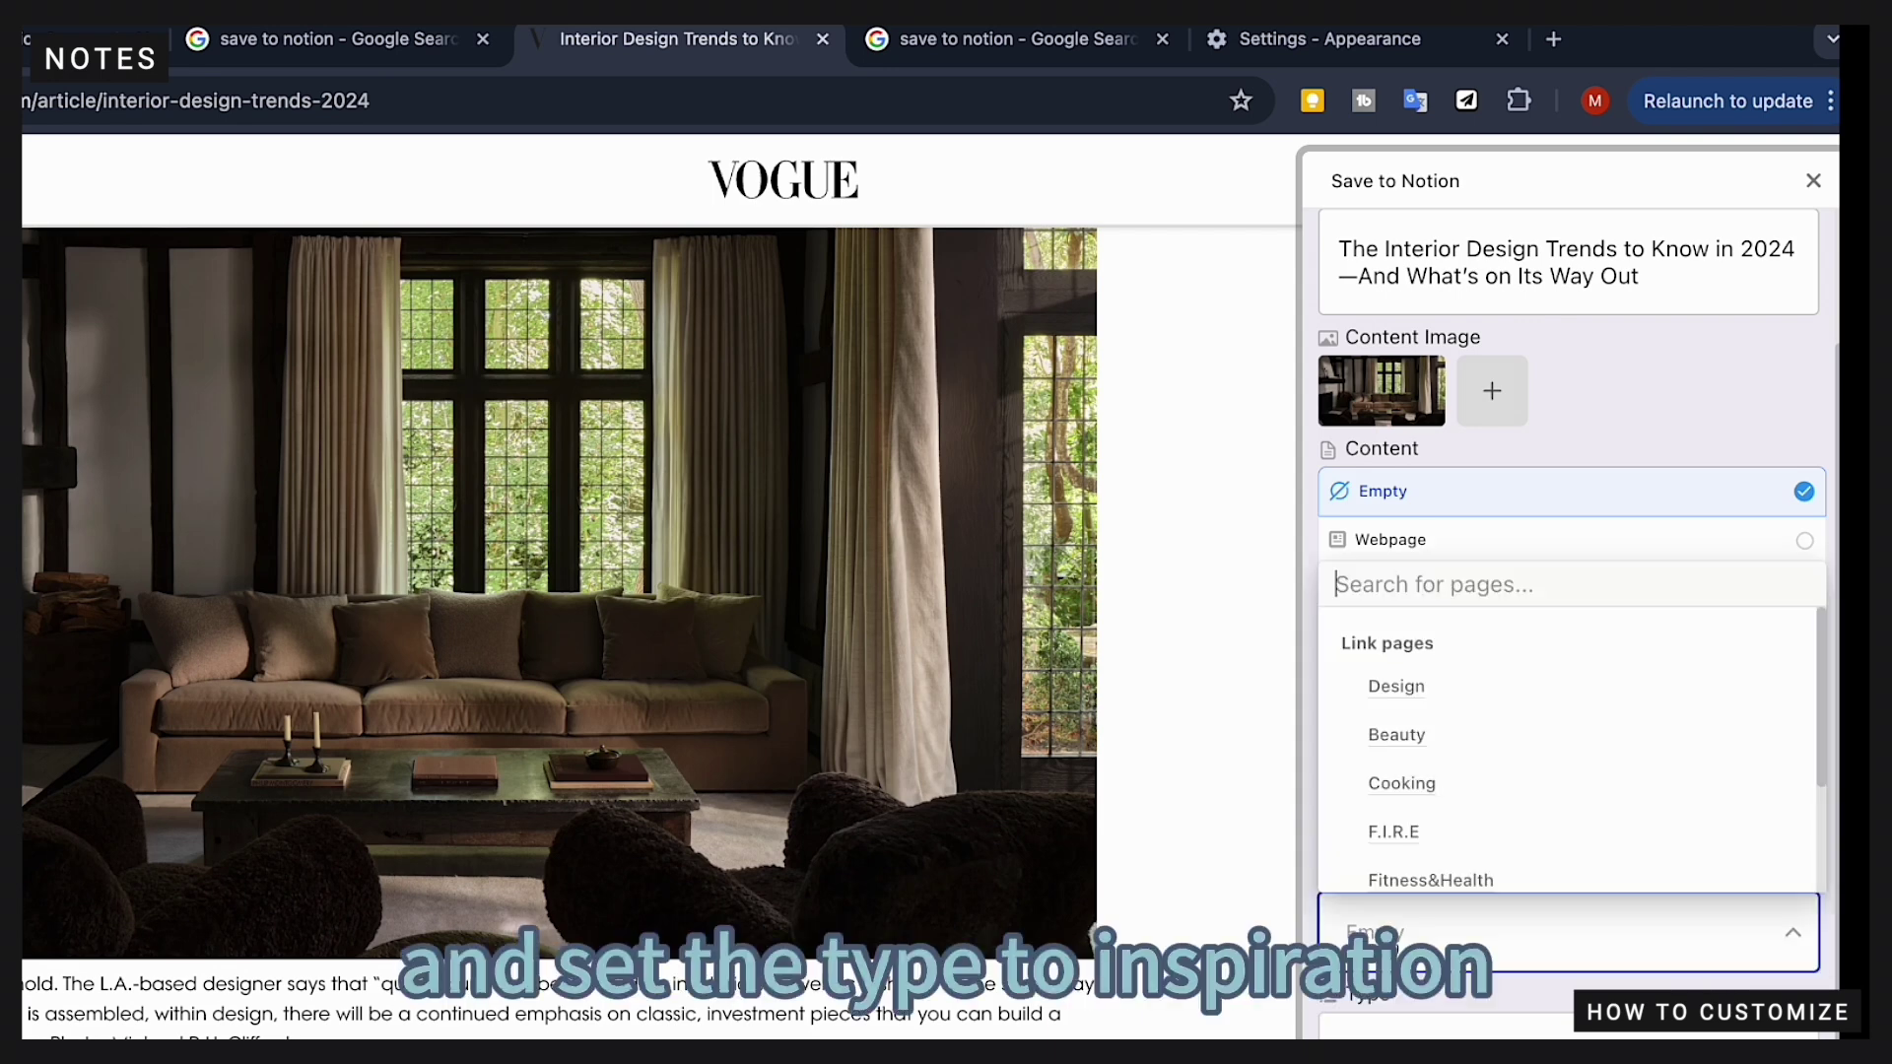
pyautogui.click(1422, 699)
pyautogui.click(1422, 1025)
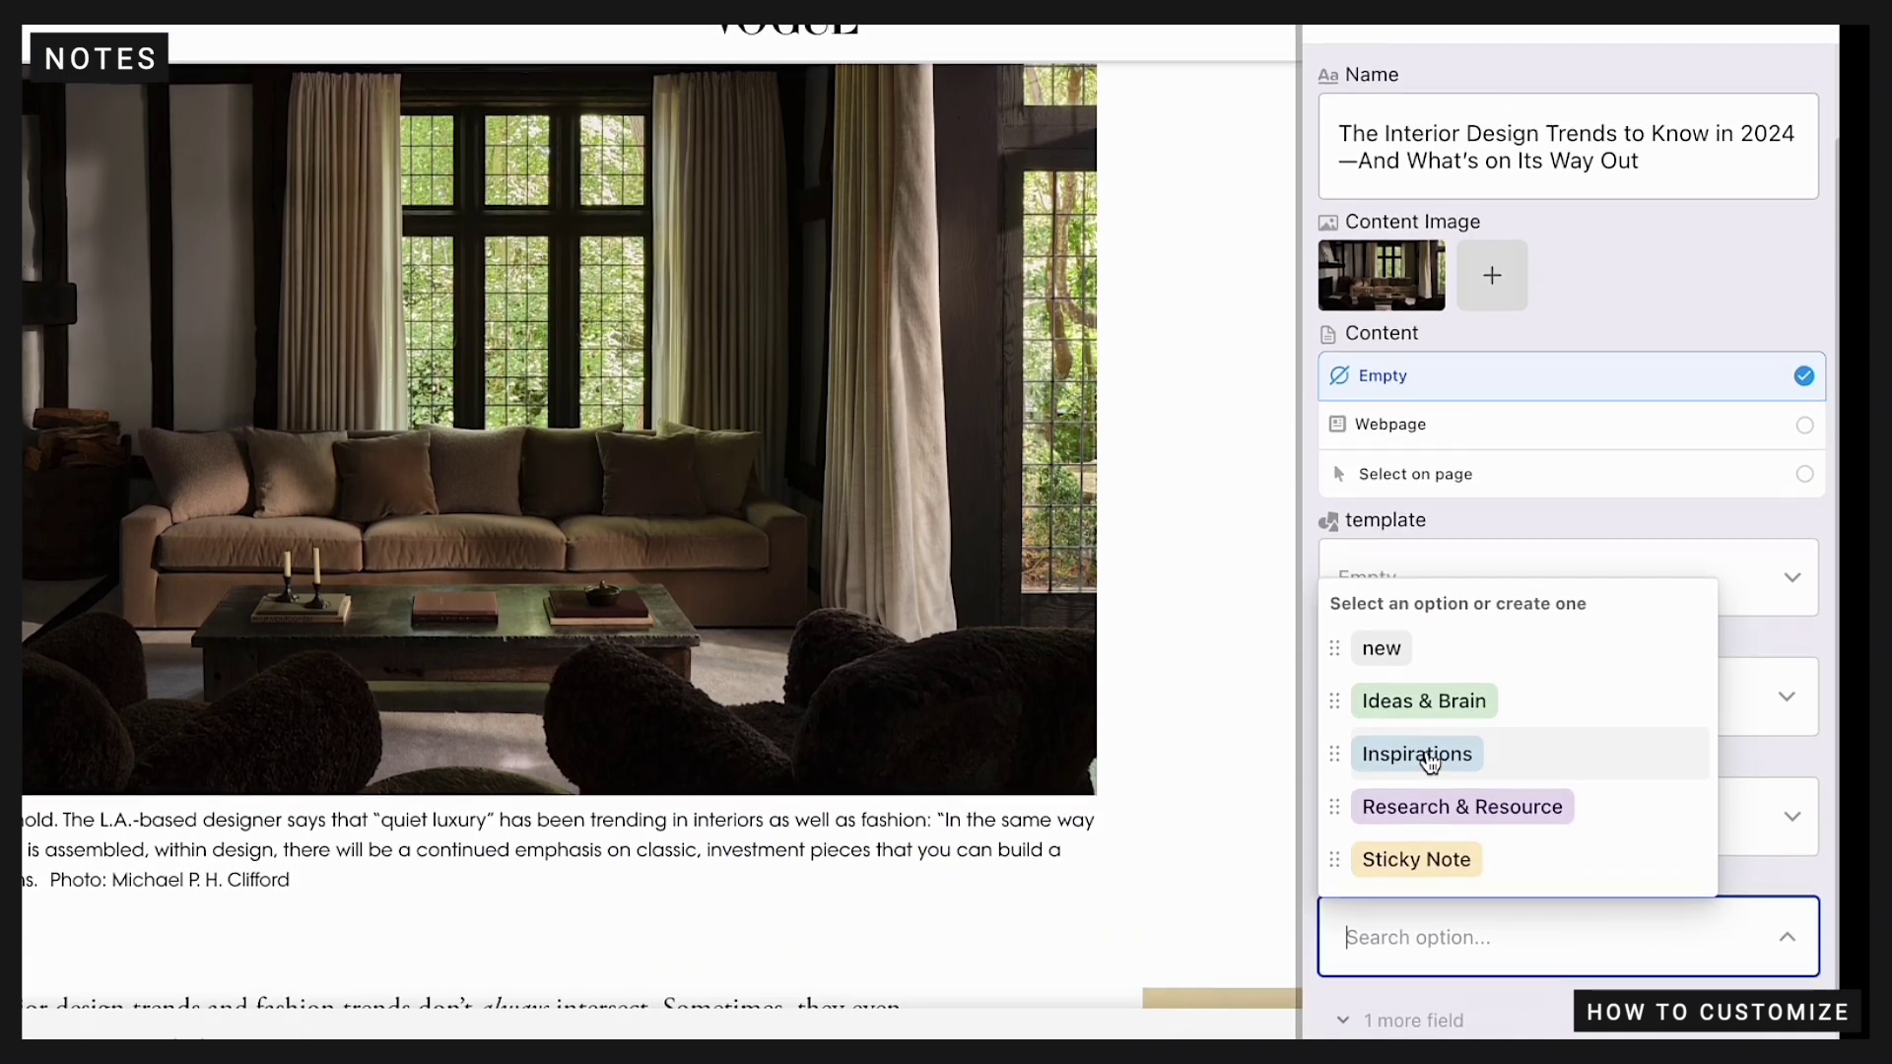
pyautogui.click(1419, 783)
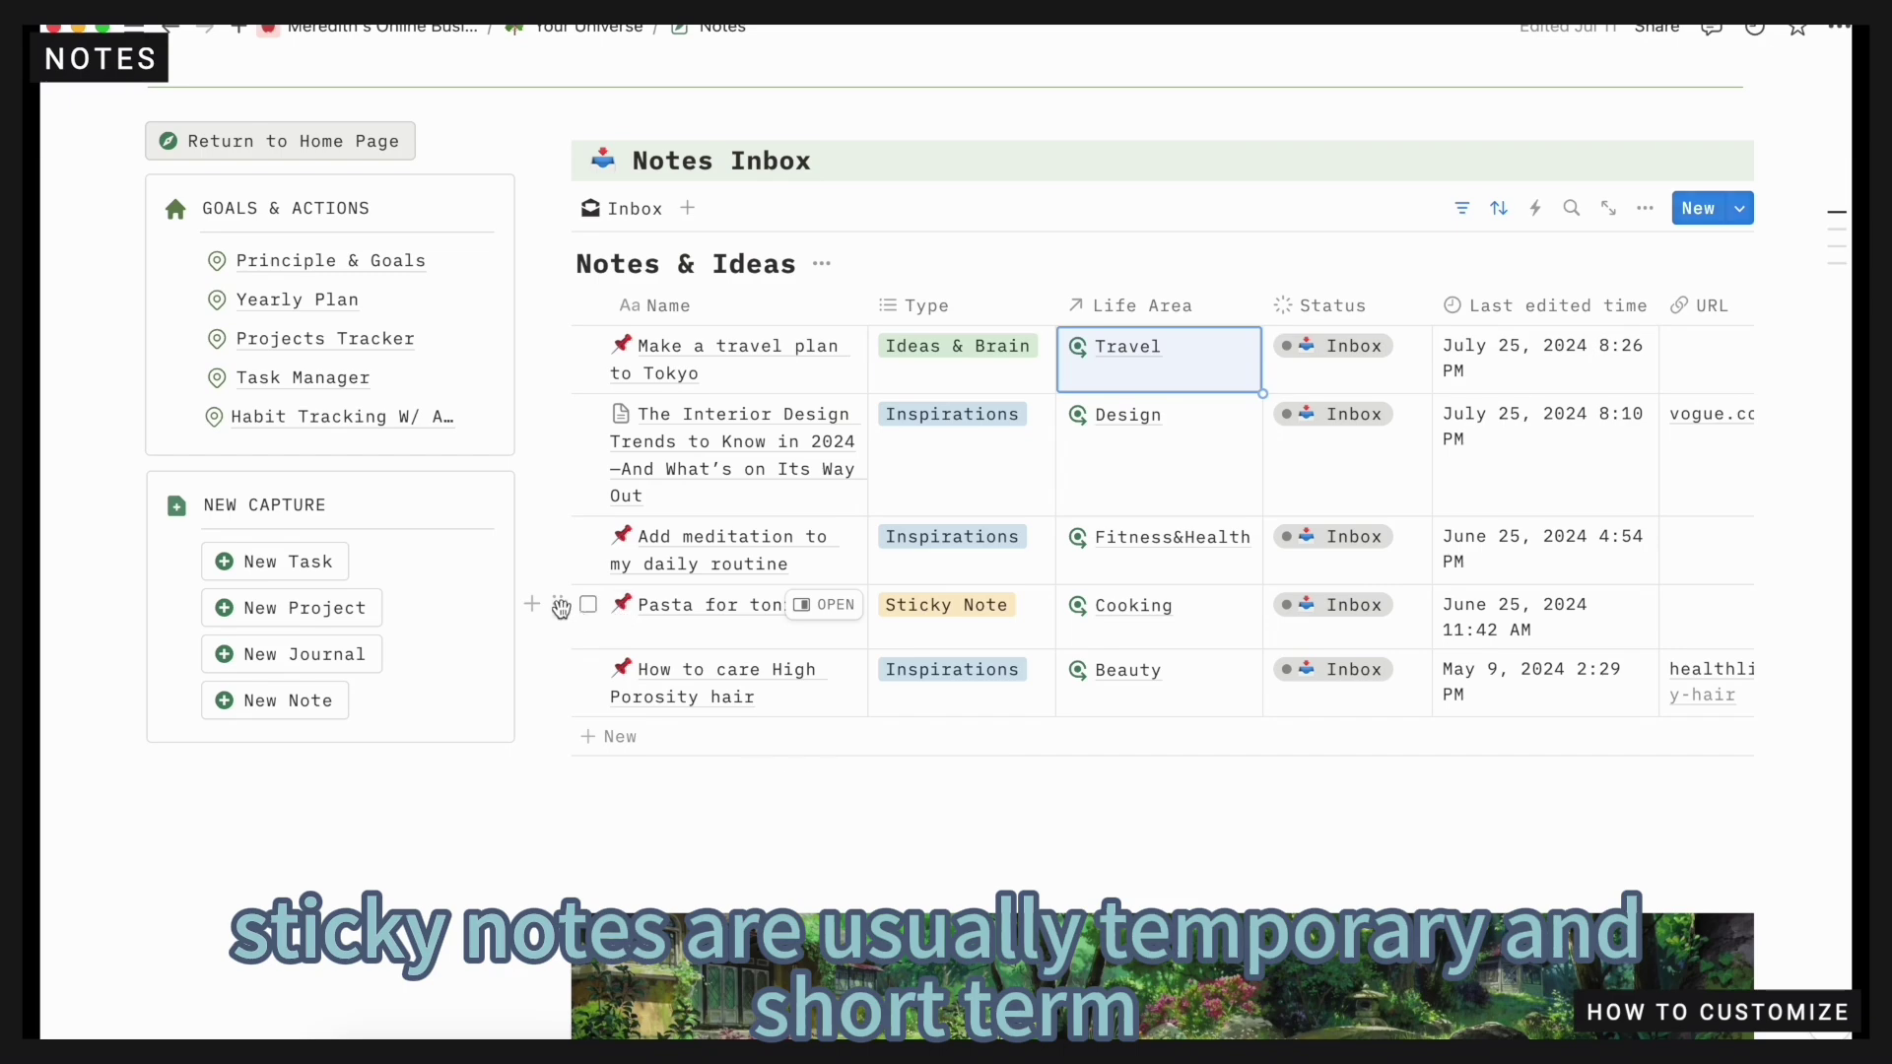
# Delete the pasta sticky note from the Notes Inbox and set the Tokyo travel plan note's Status to Processed
pyautogui.click(558, 605)
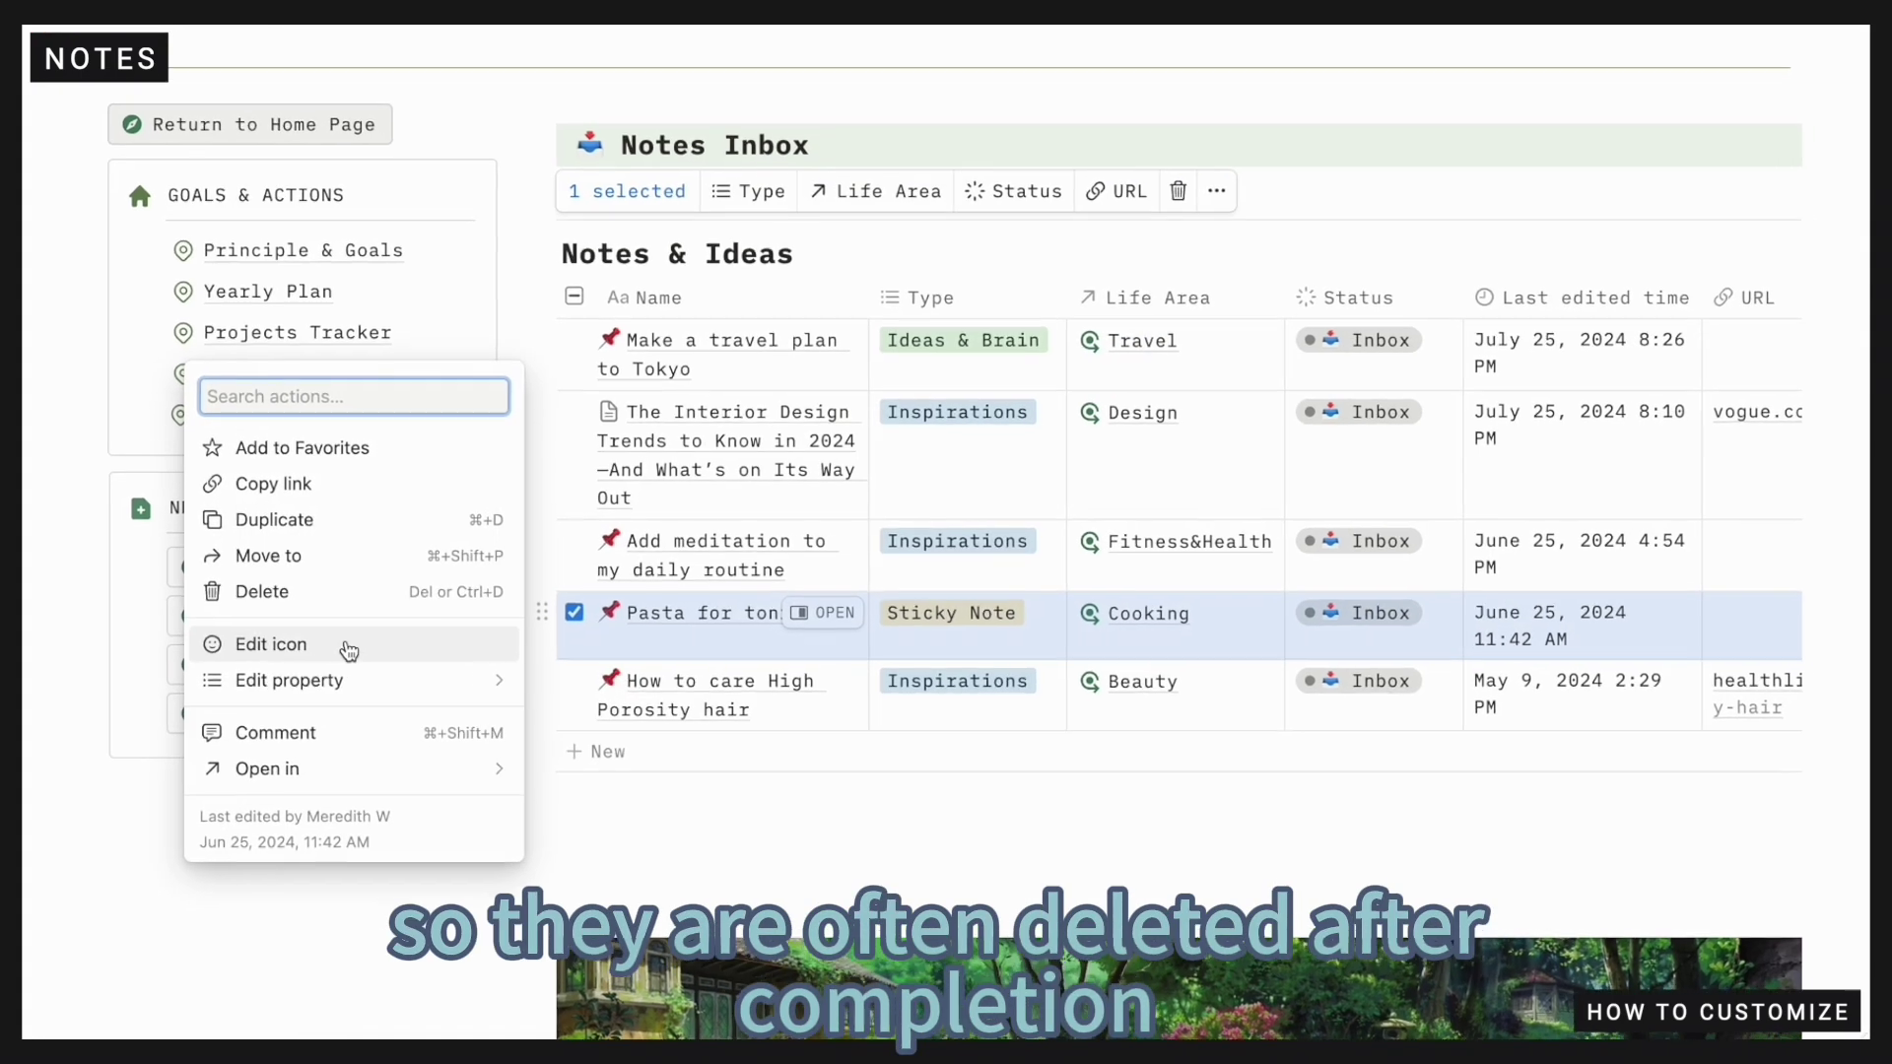
pyautogui.click(286, 584)
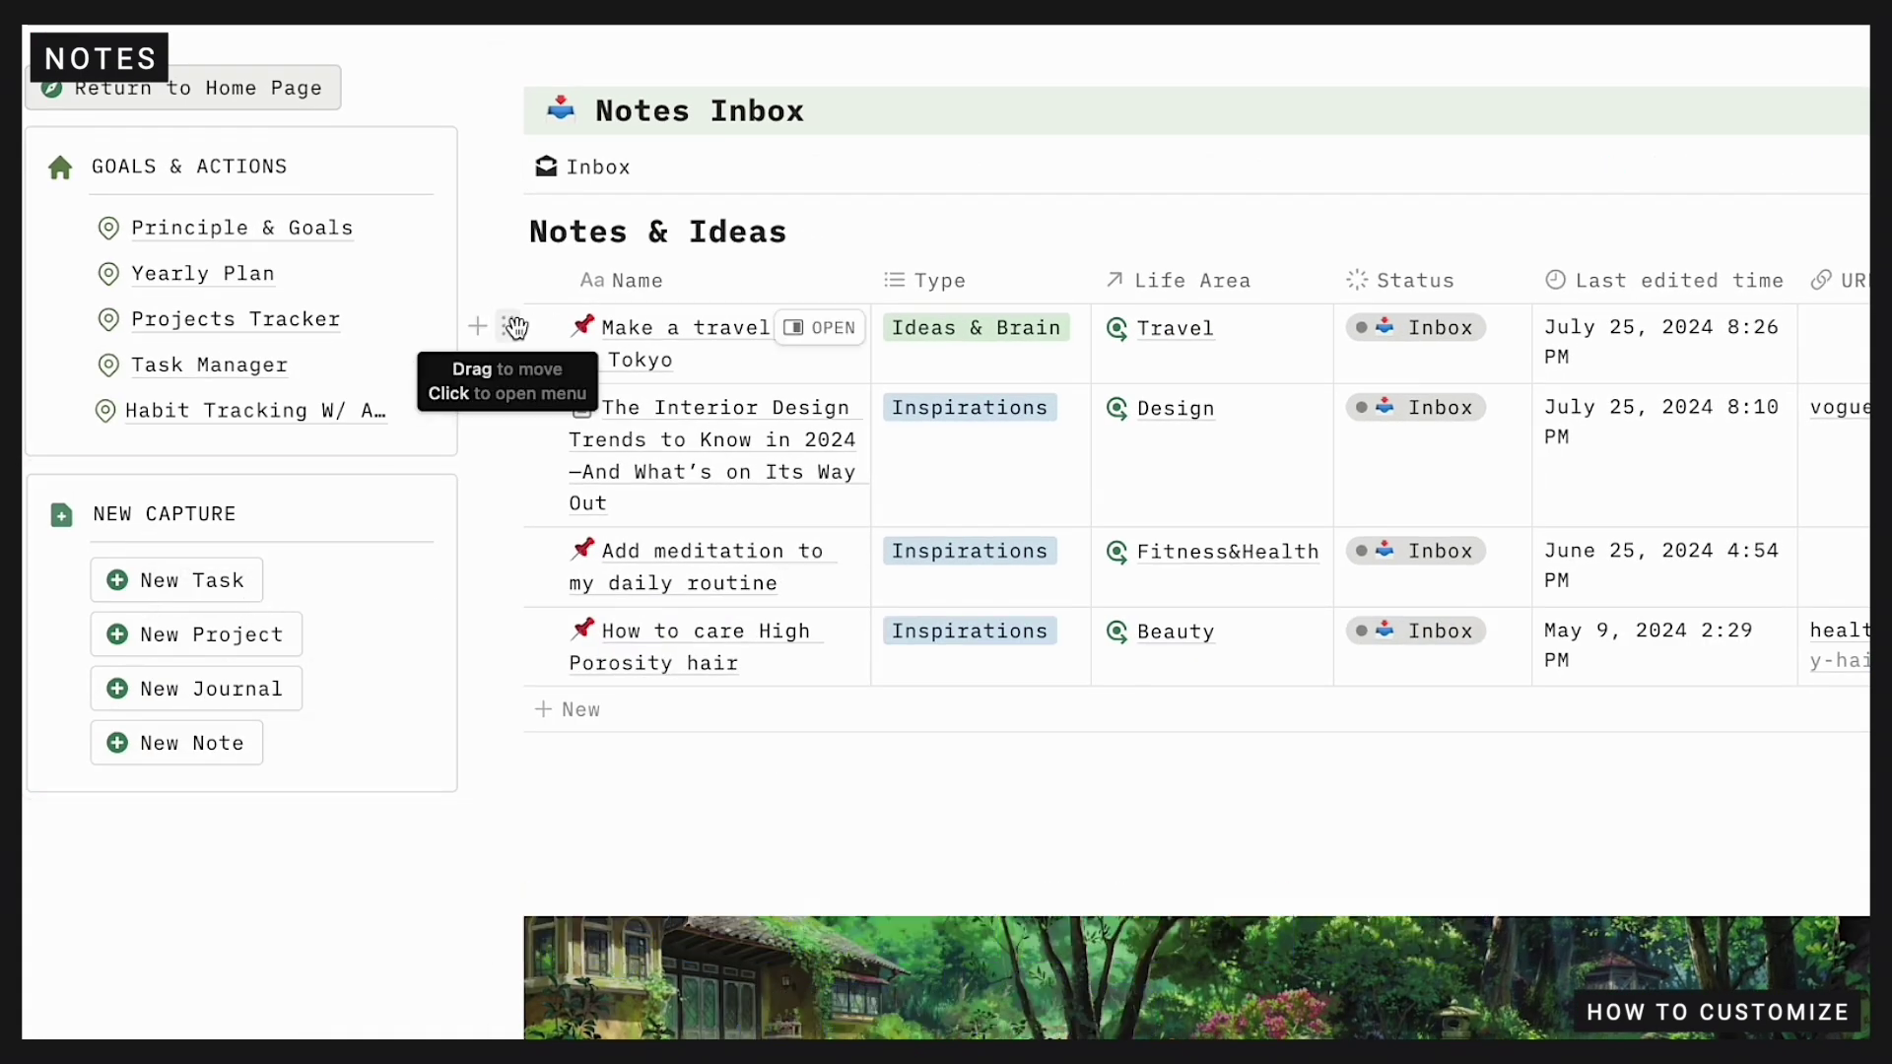
pyautogui.click(1356, 356)
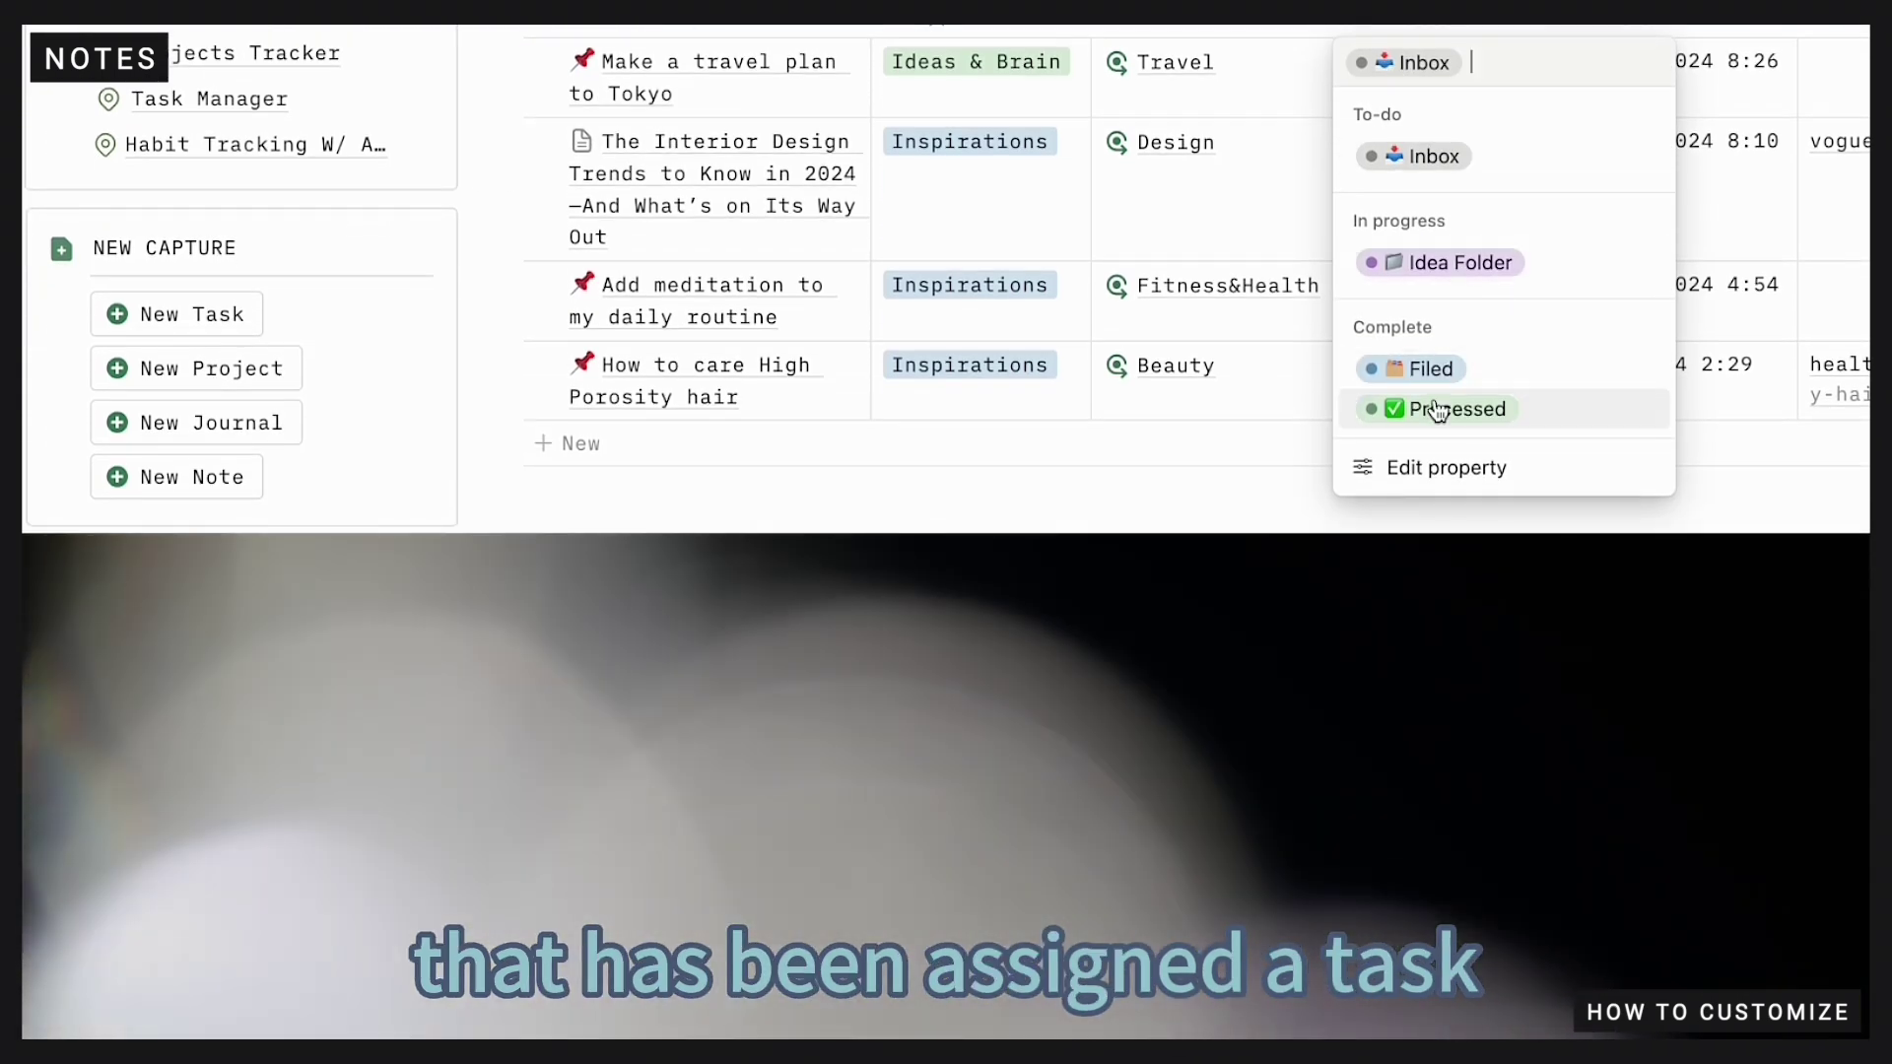
pyautogui.click(1431, 412)
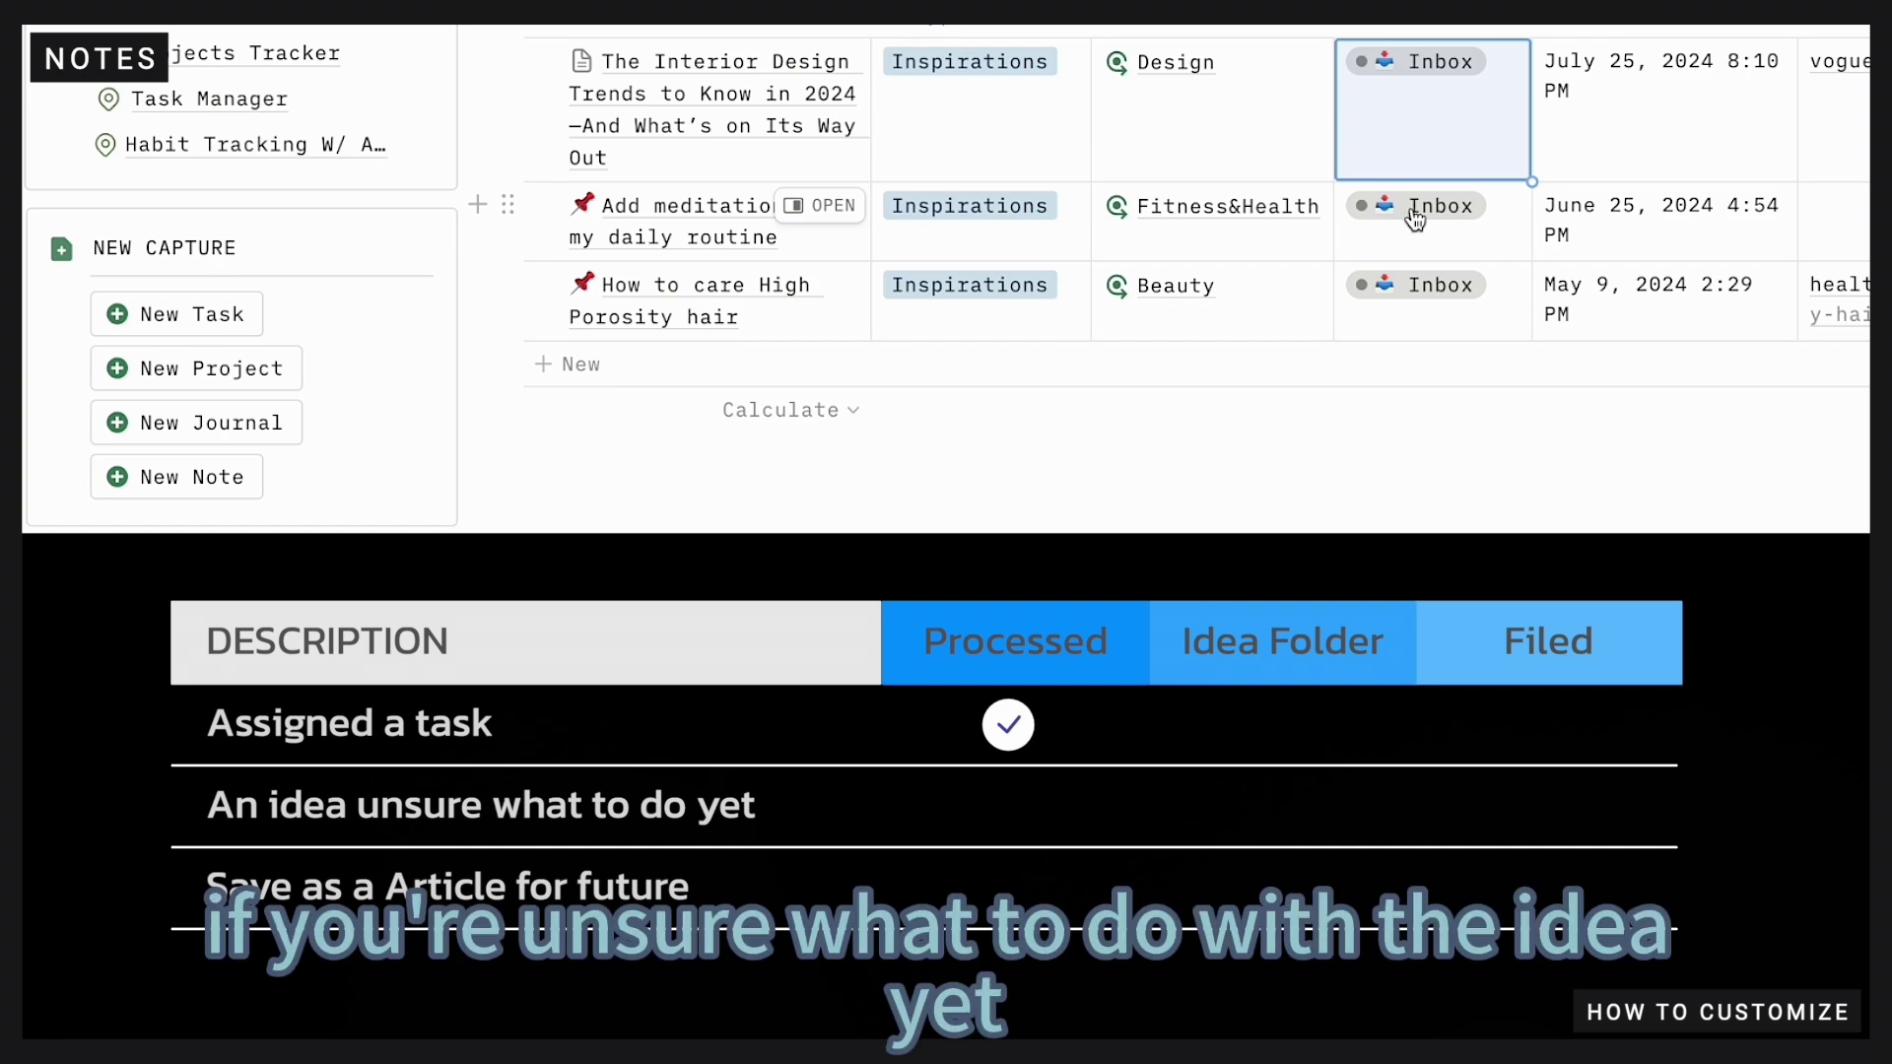
# Set the meditation note's Status to Idea Folder and the interior design and High Porosity hair articles' Status to Filed
pyautogui.click(1415, 212)
pyautogui.click(1457, 404)
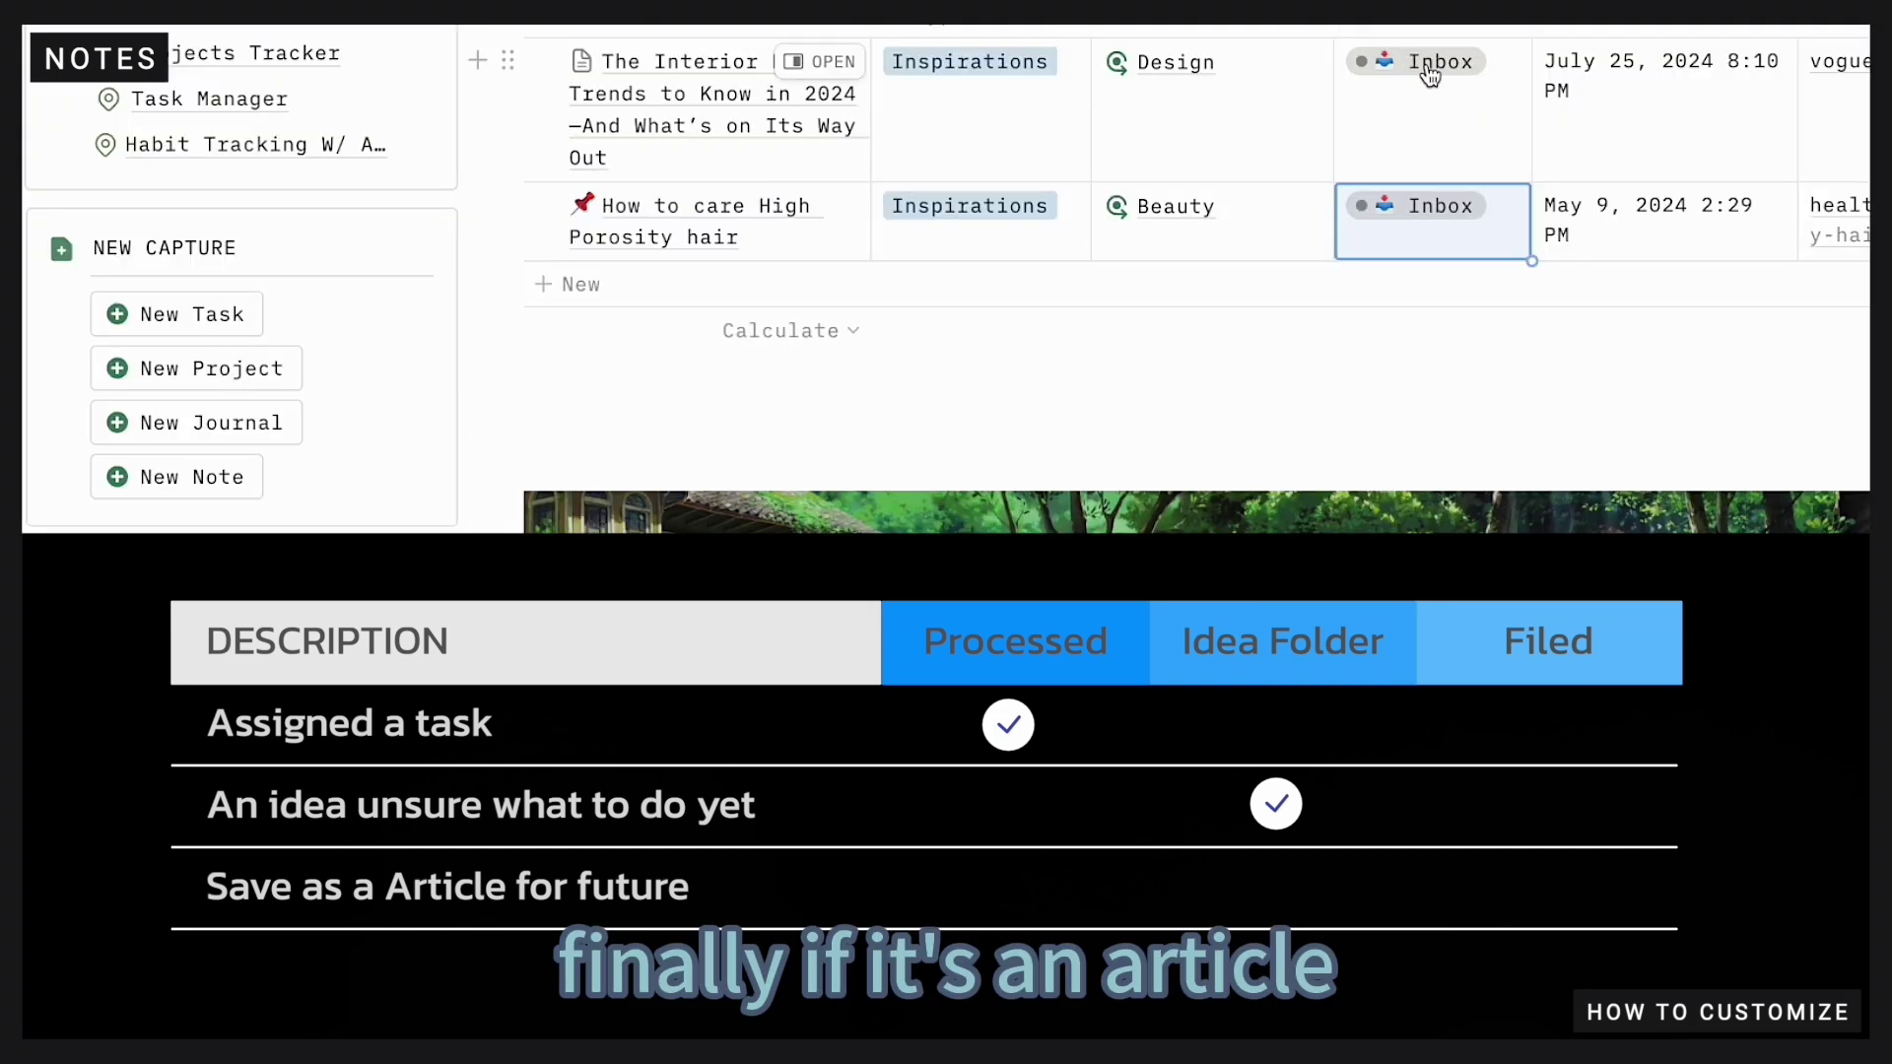
pyautogui.click(1429, 67)
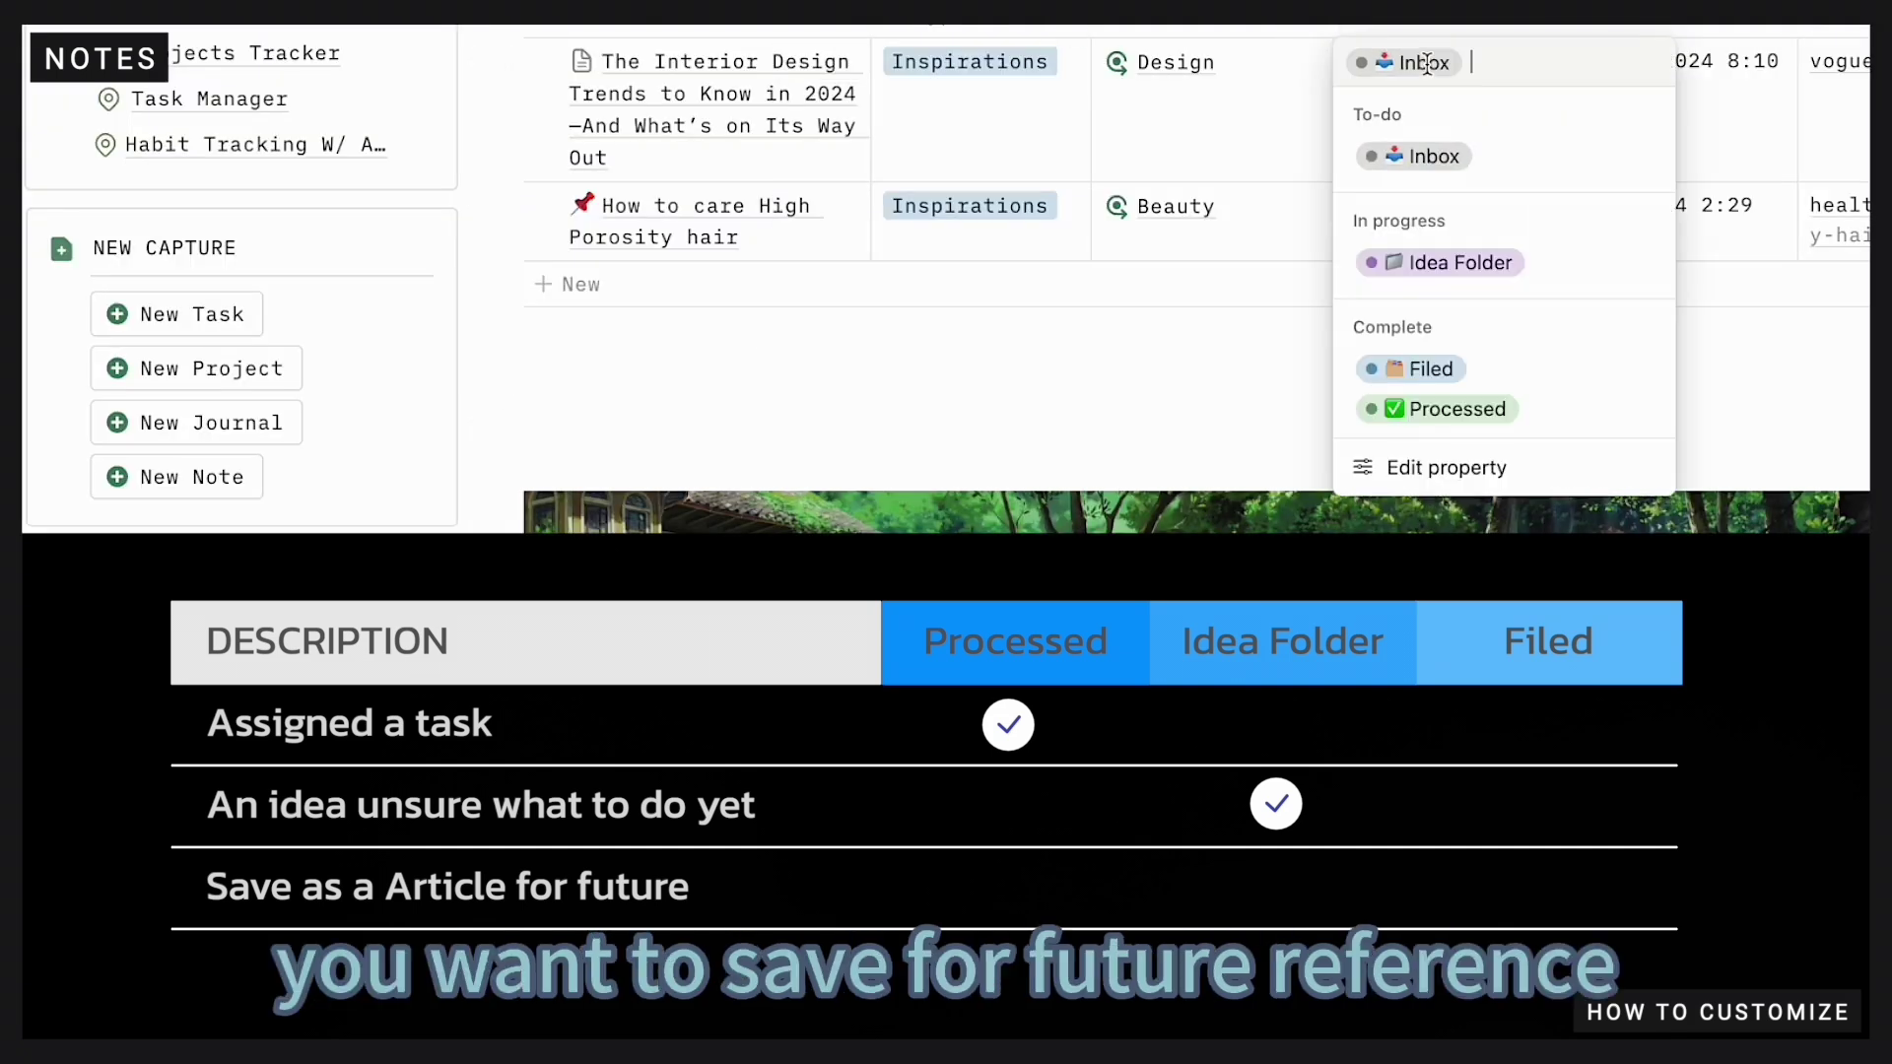
pyautogui.click(1447, 373)
pyautogui.click(1427, 67)
pyautogui.click(1425, 367)
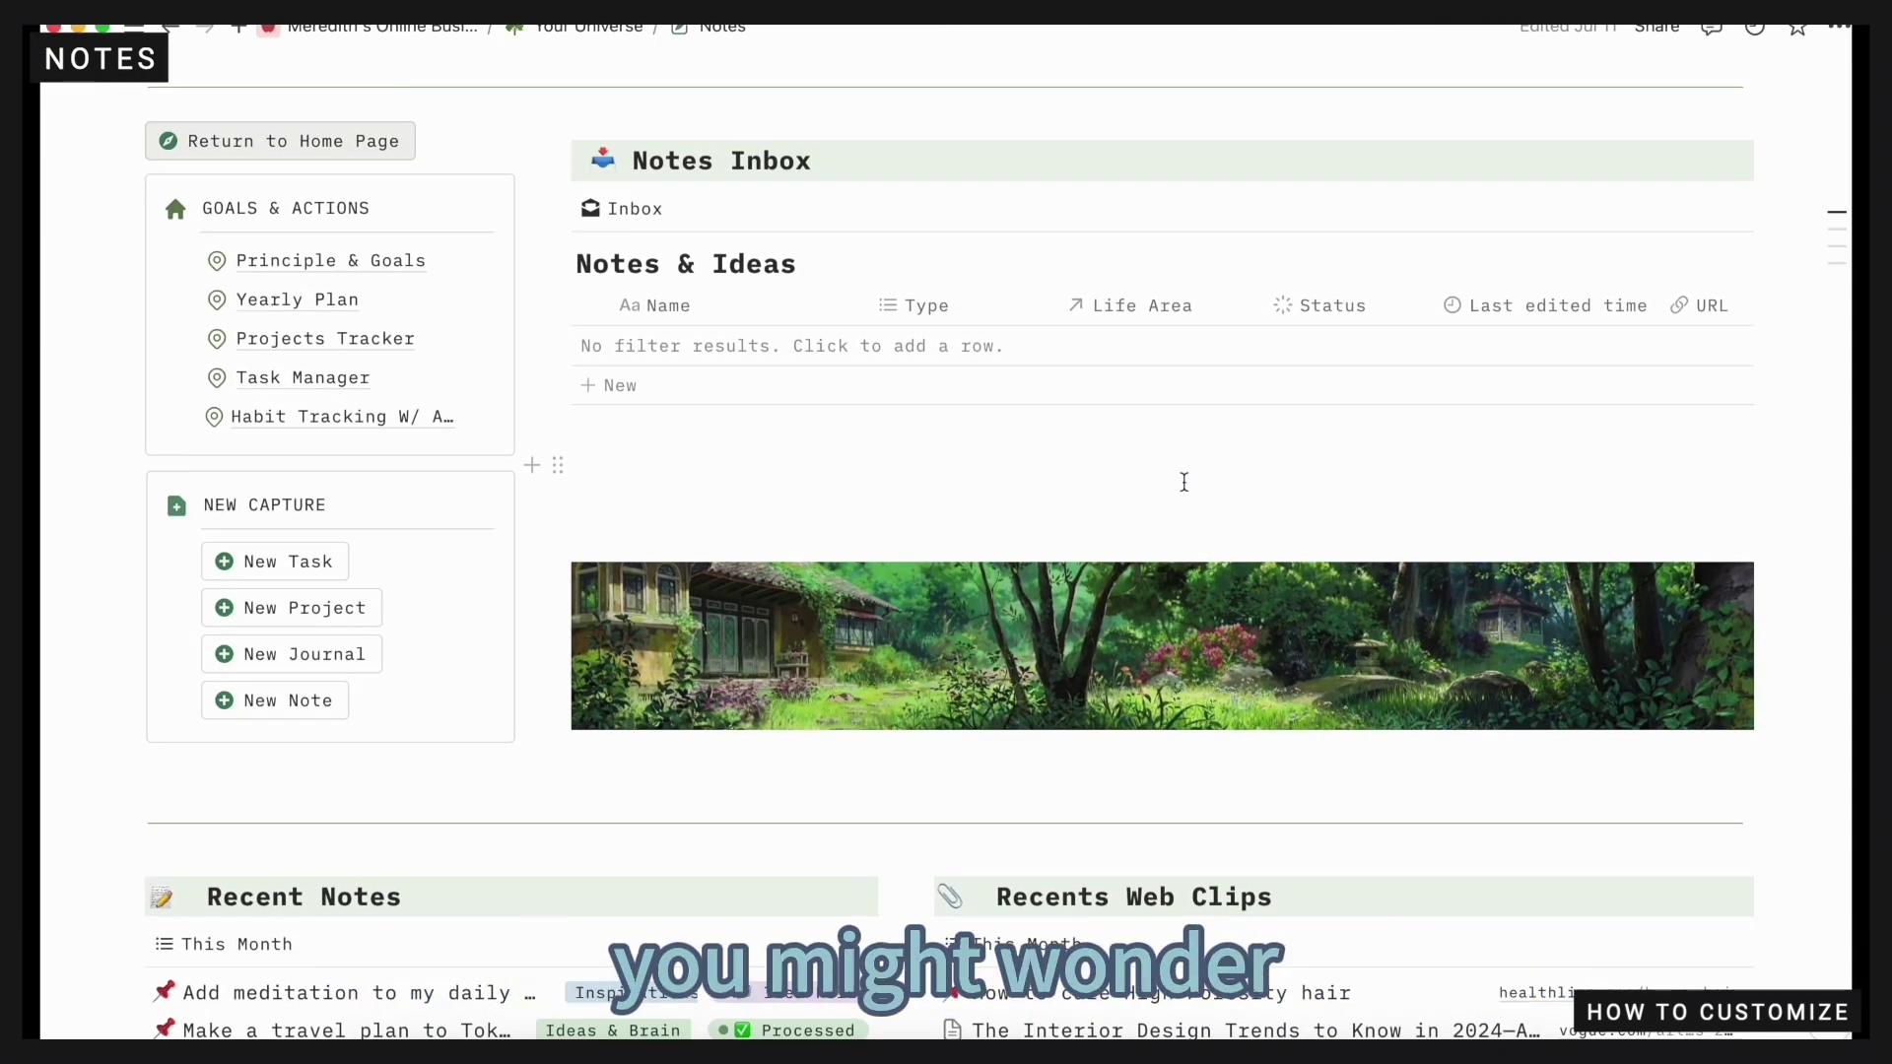
# Examine the filters of the Recent Notes and Recents Web Clips lists
pyautogui.scroll(-1, 1675, 983)
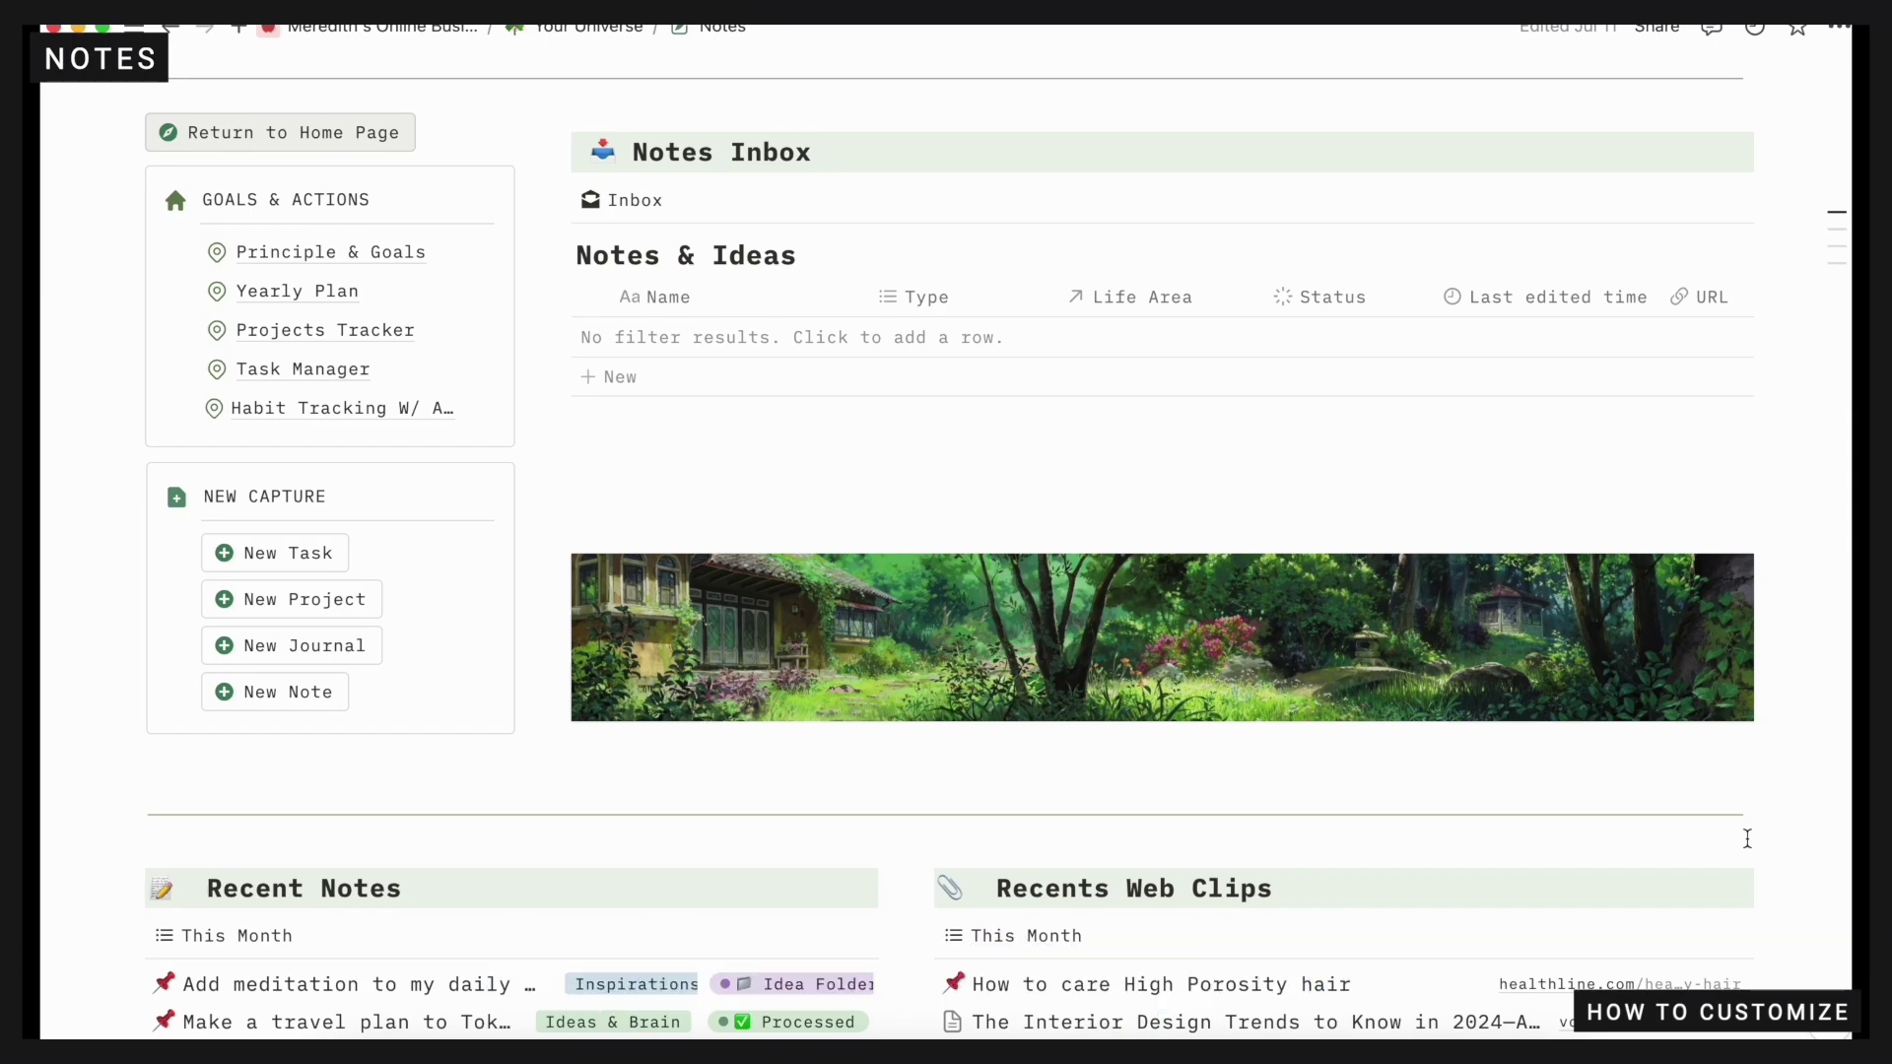
pyautogui.scroll(-5, 1747, 839)
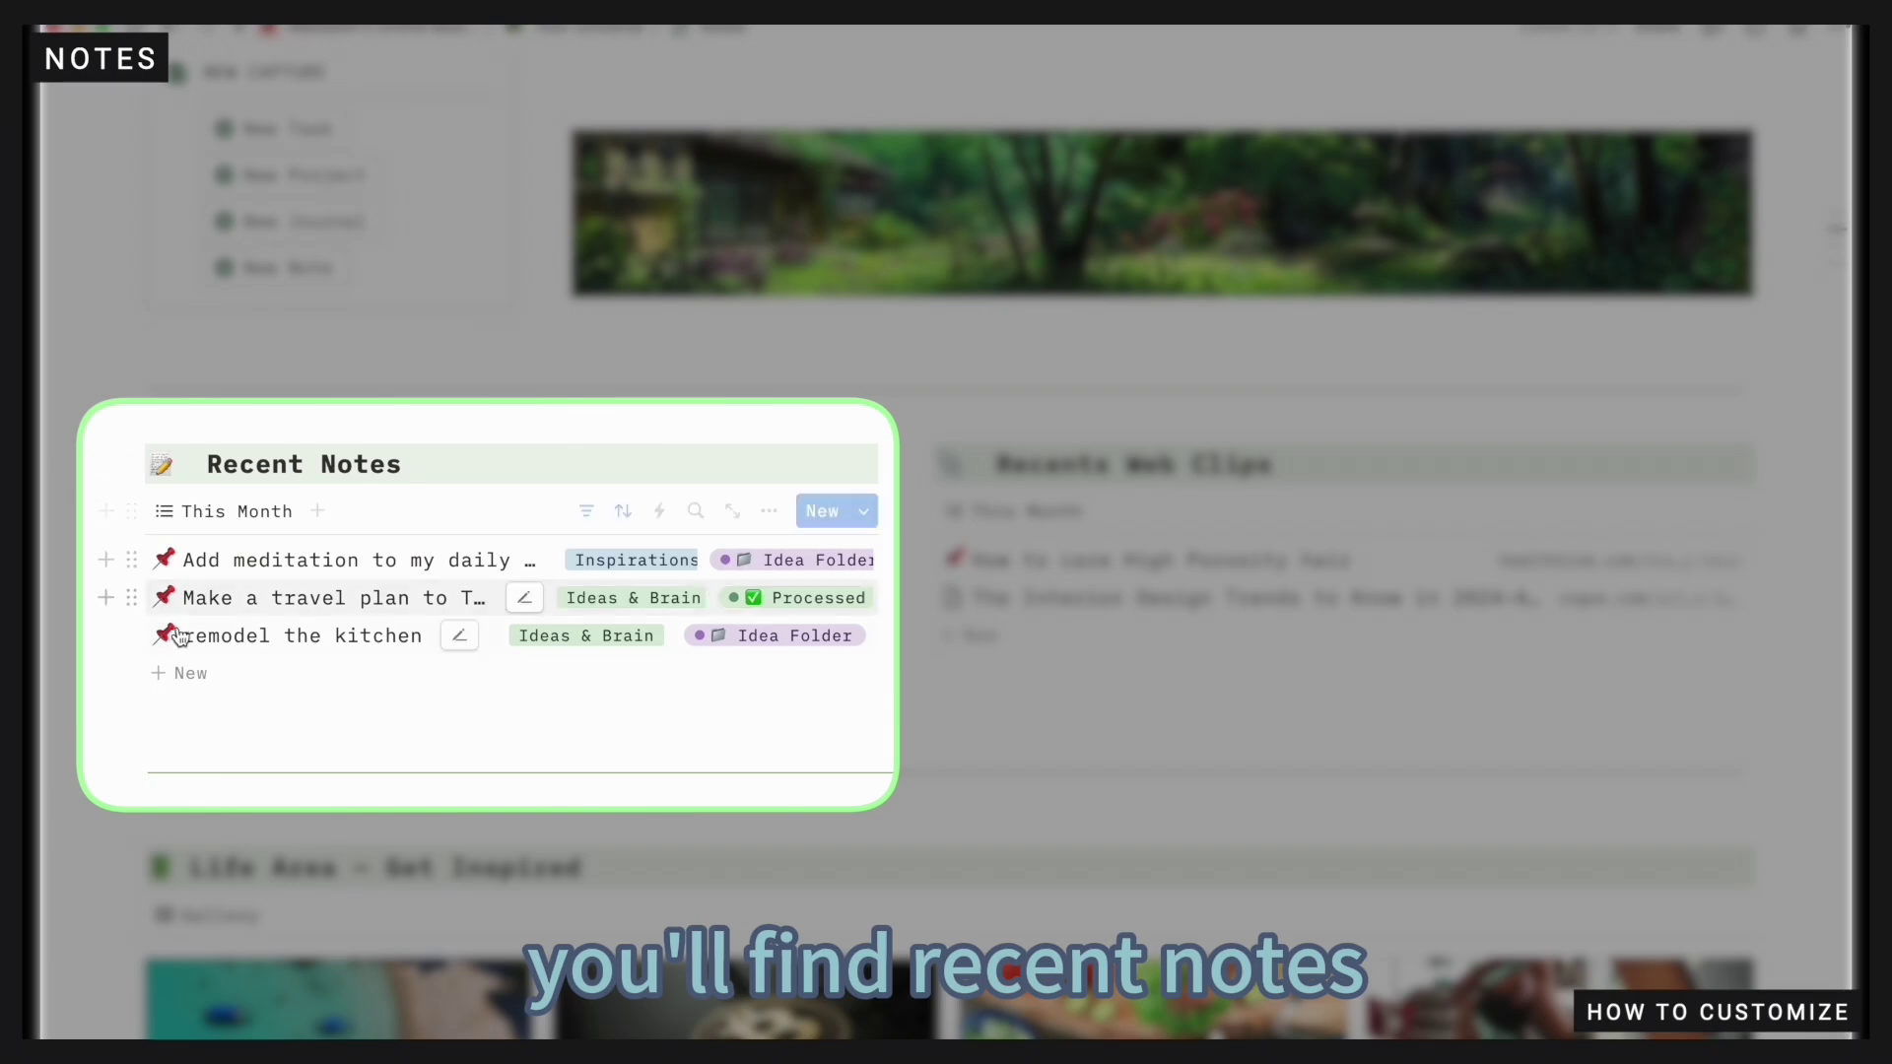
pyautogui.click(587, 510)
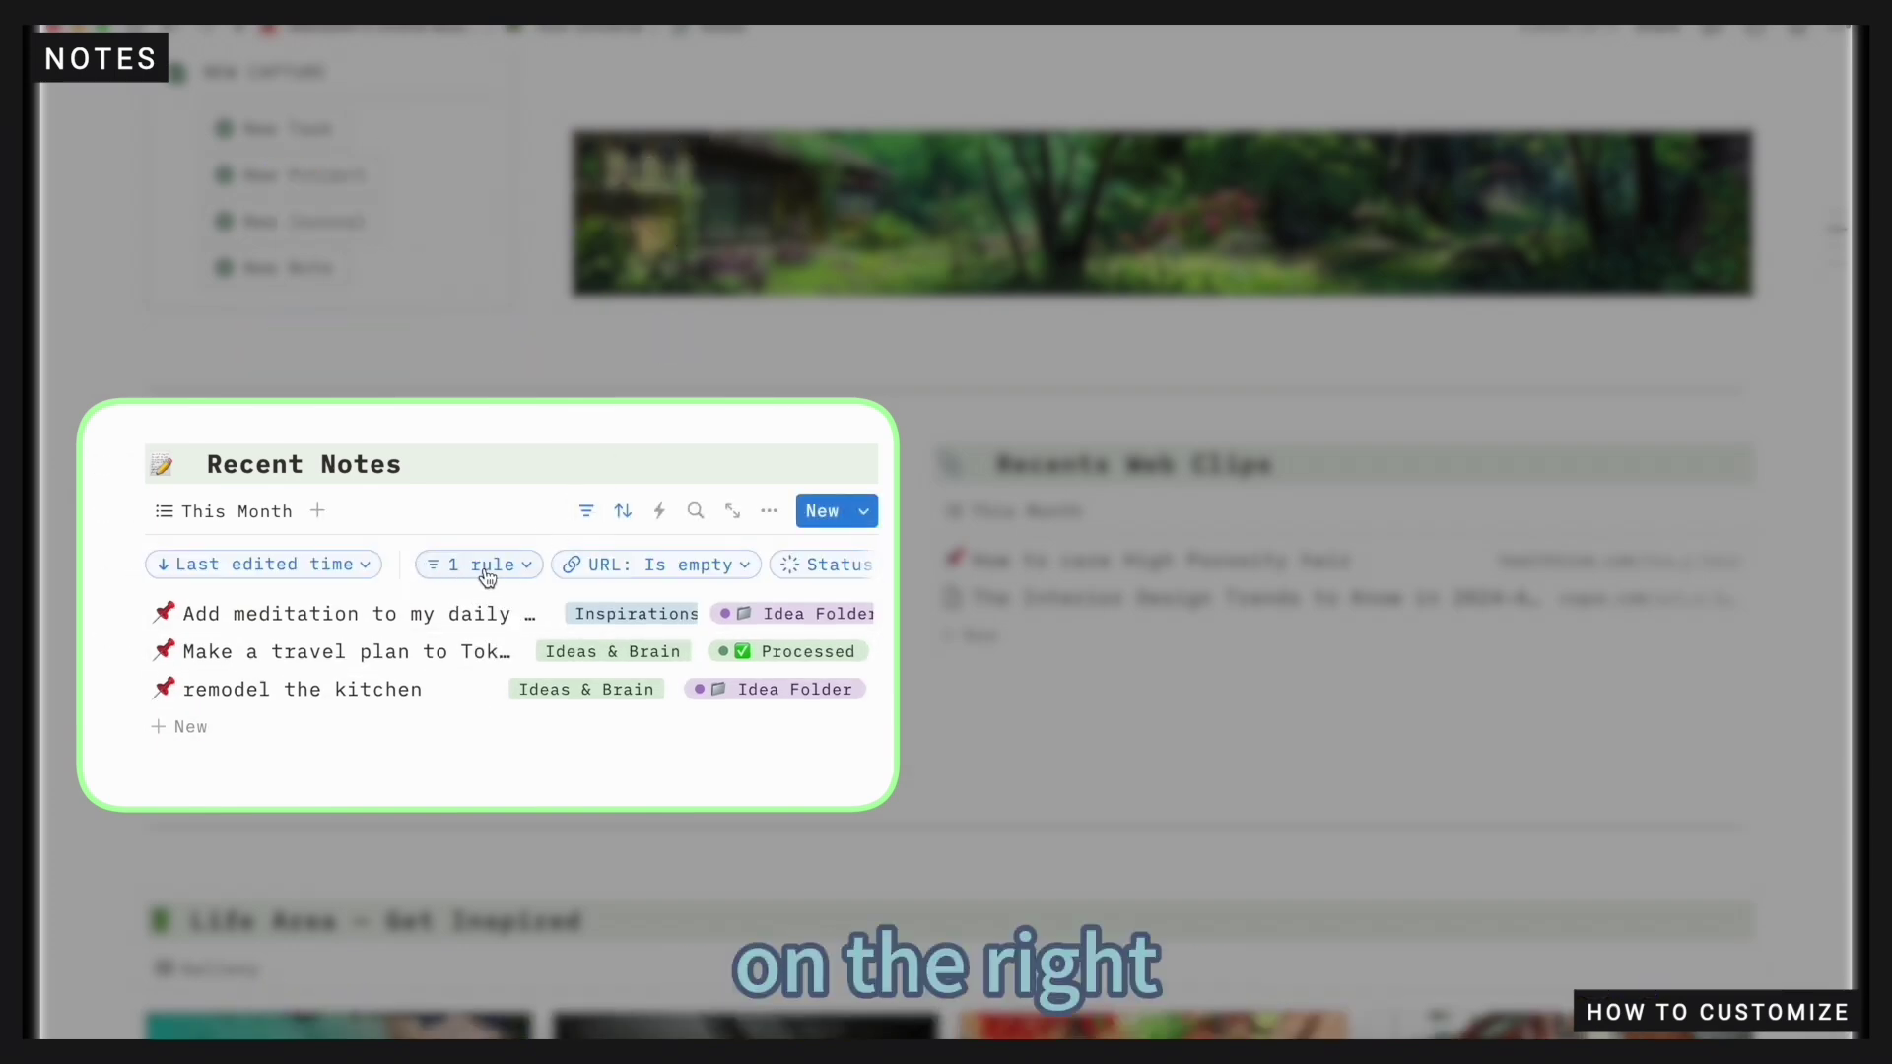
pyautogui.click(584, 511)
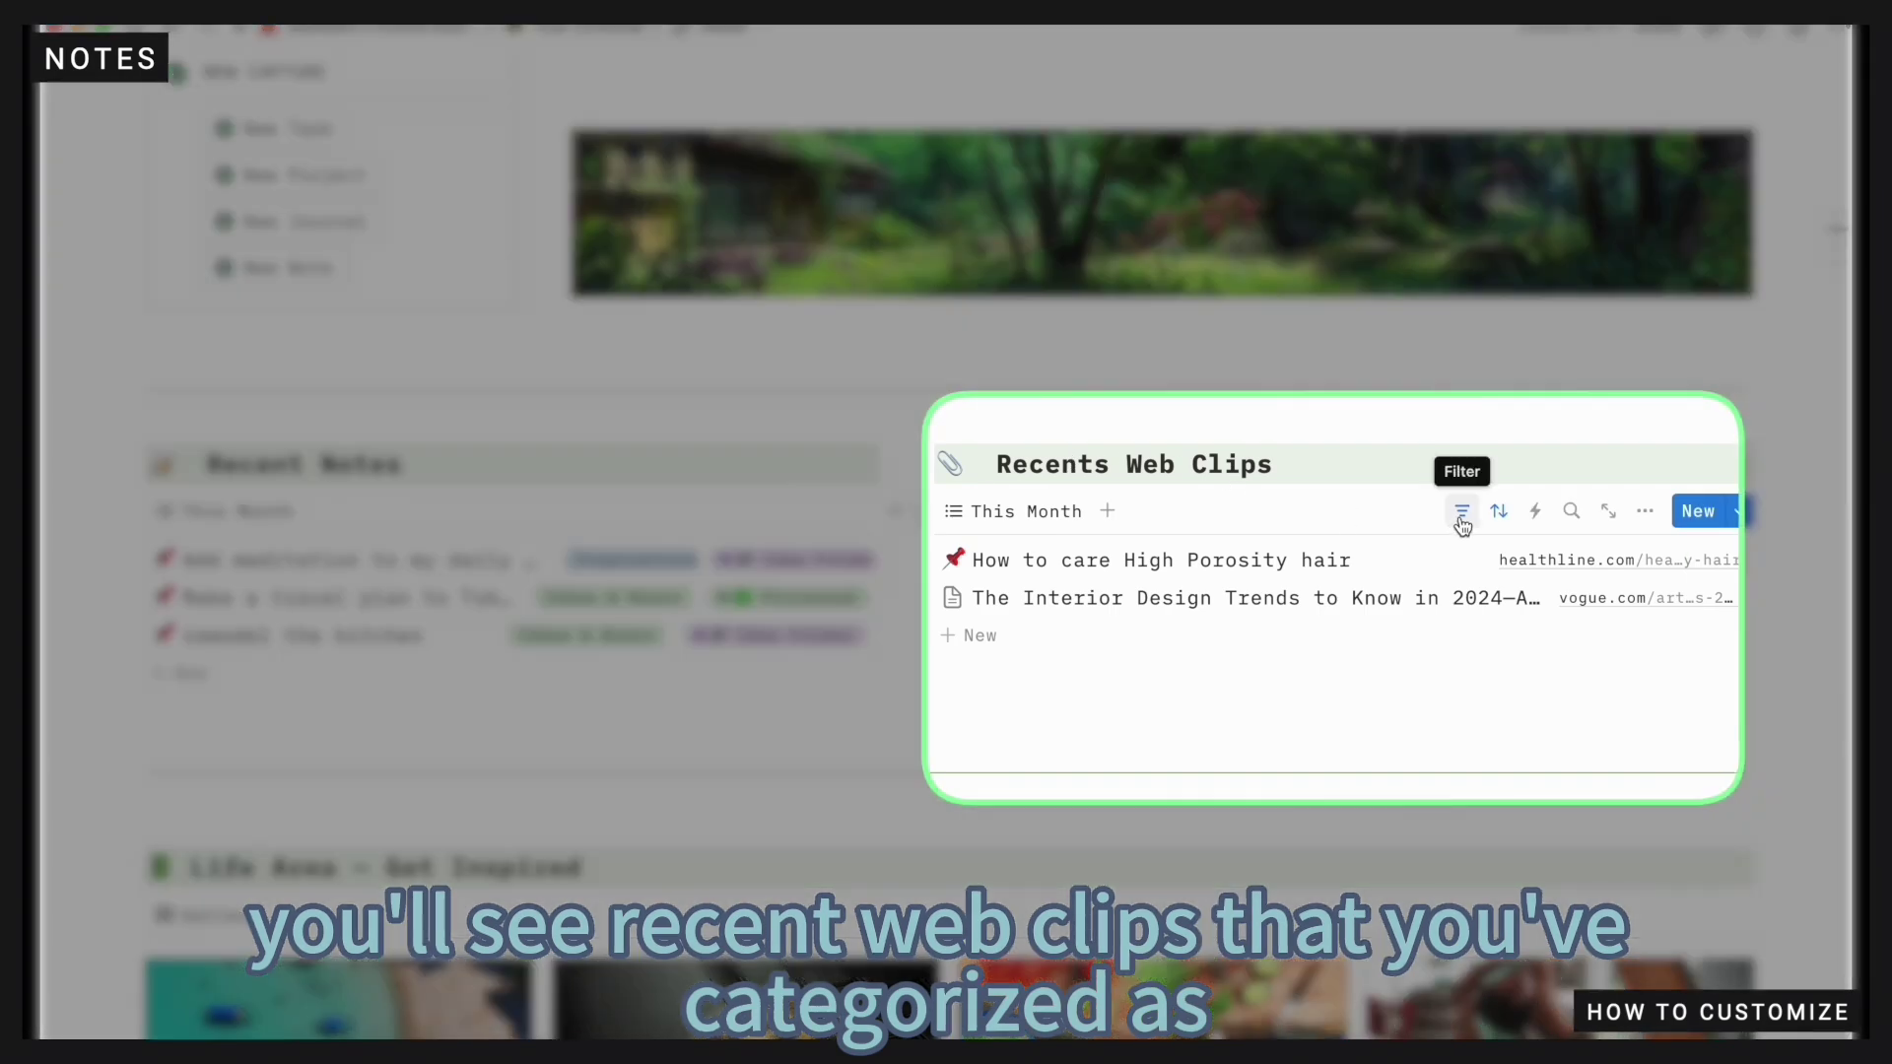
pyautogui.click(1462, 512)
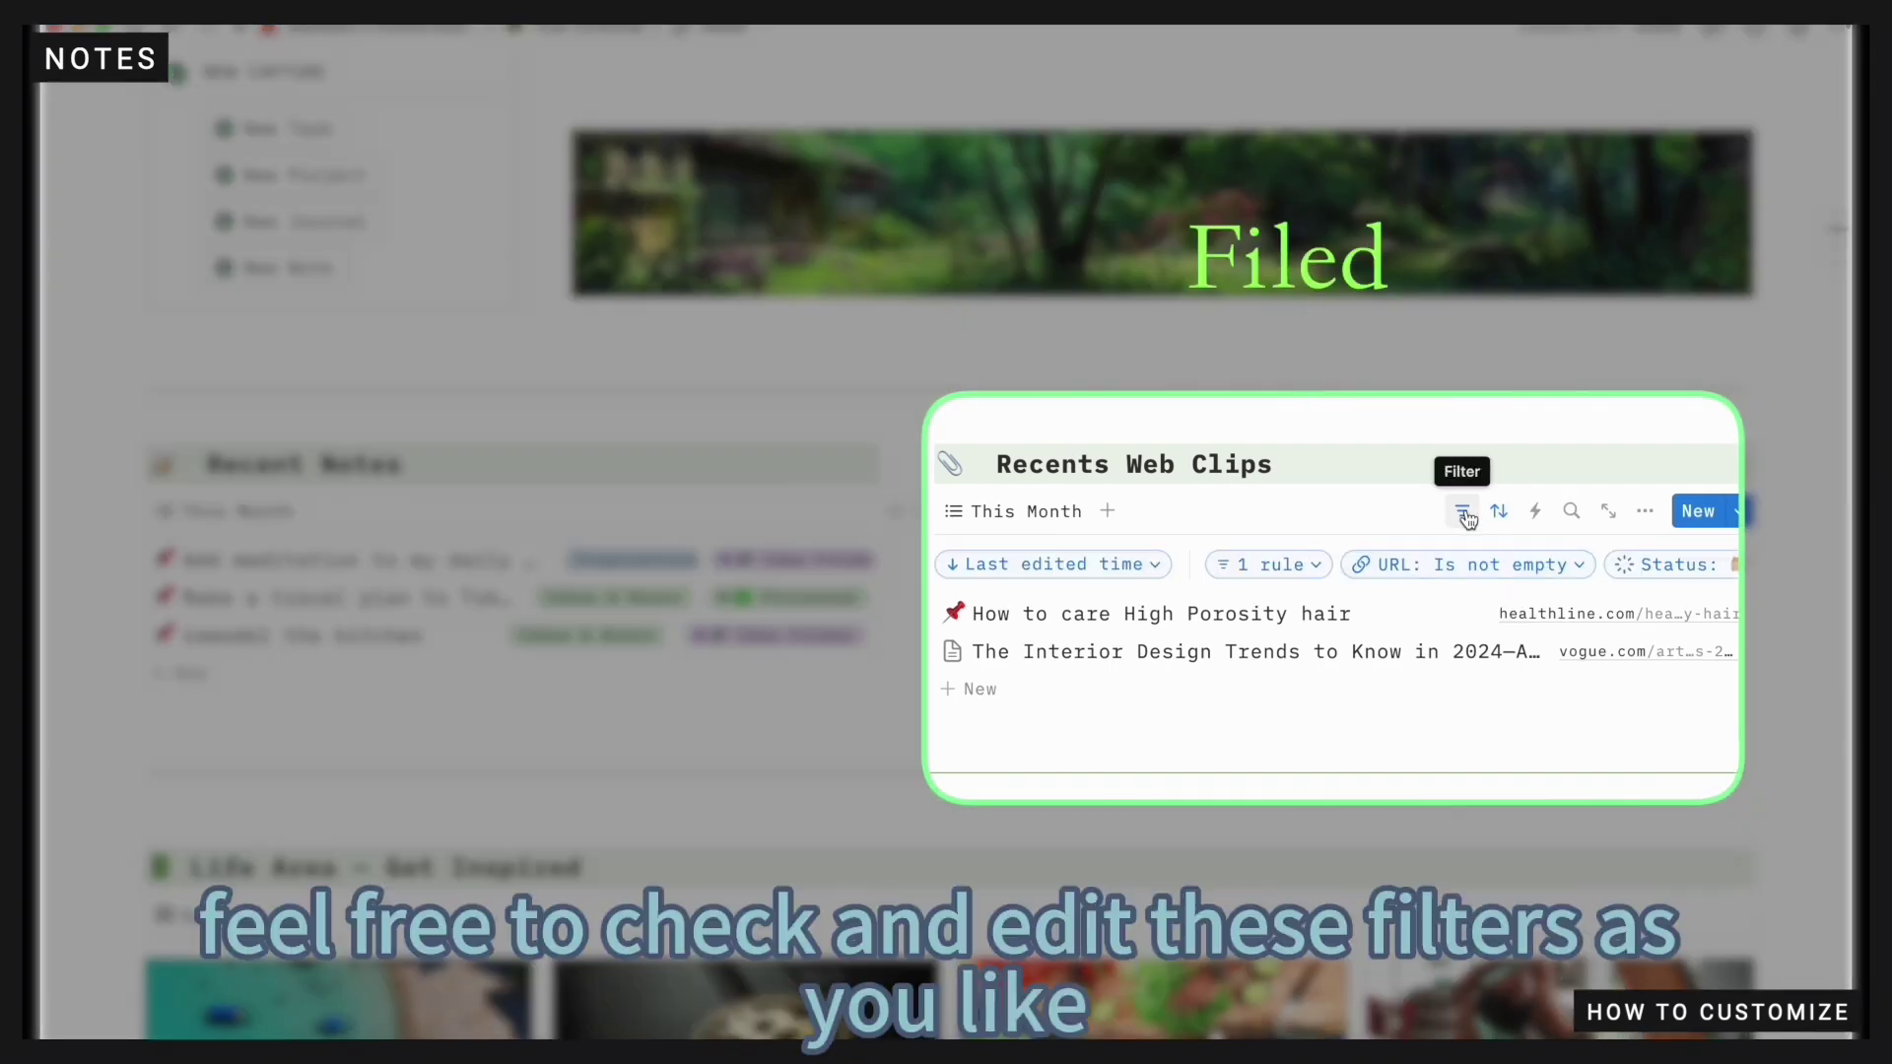
pyautogui.click(1463, 512)
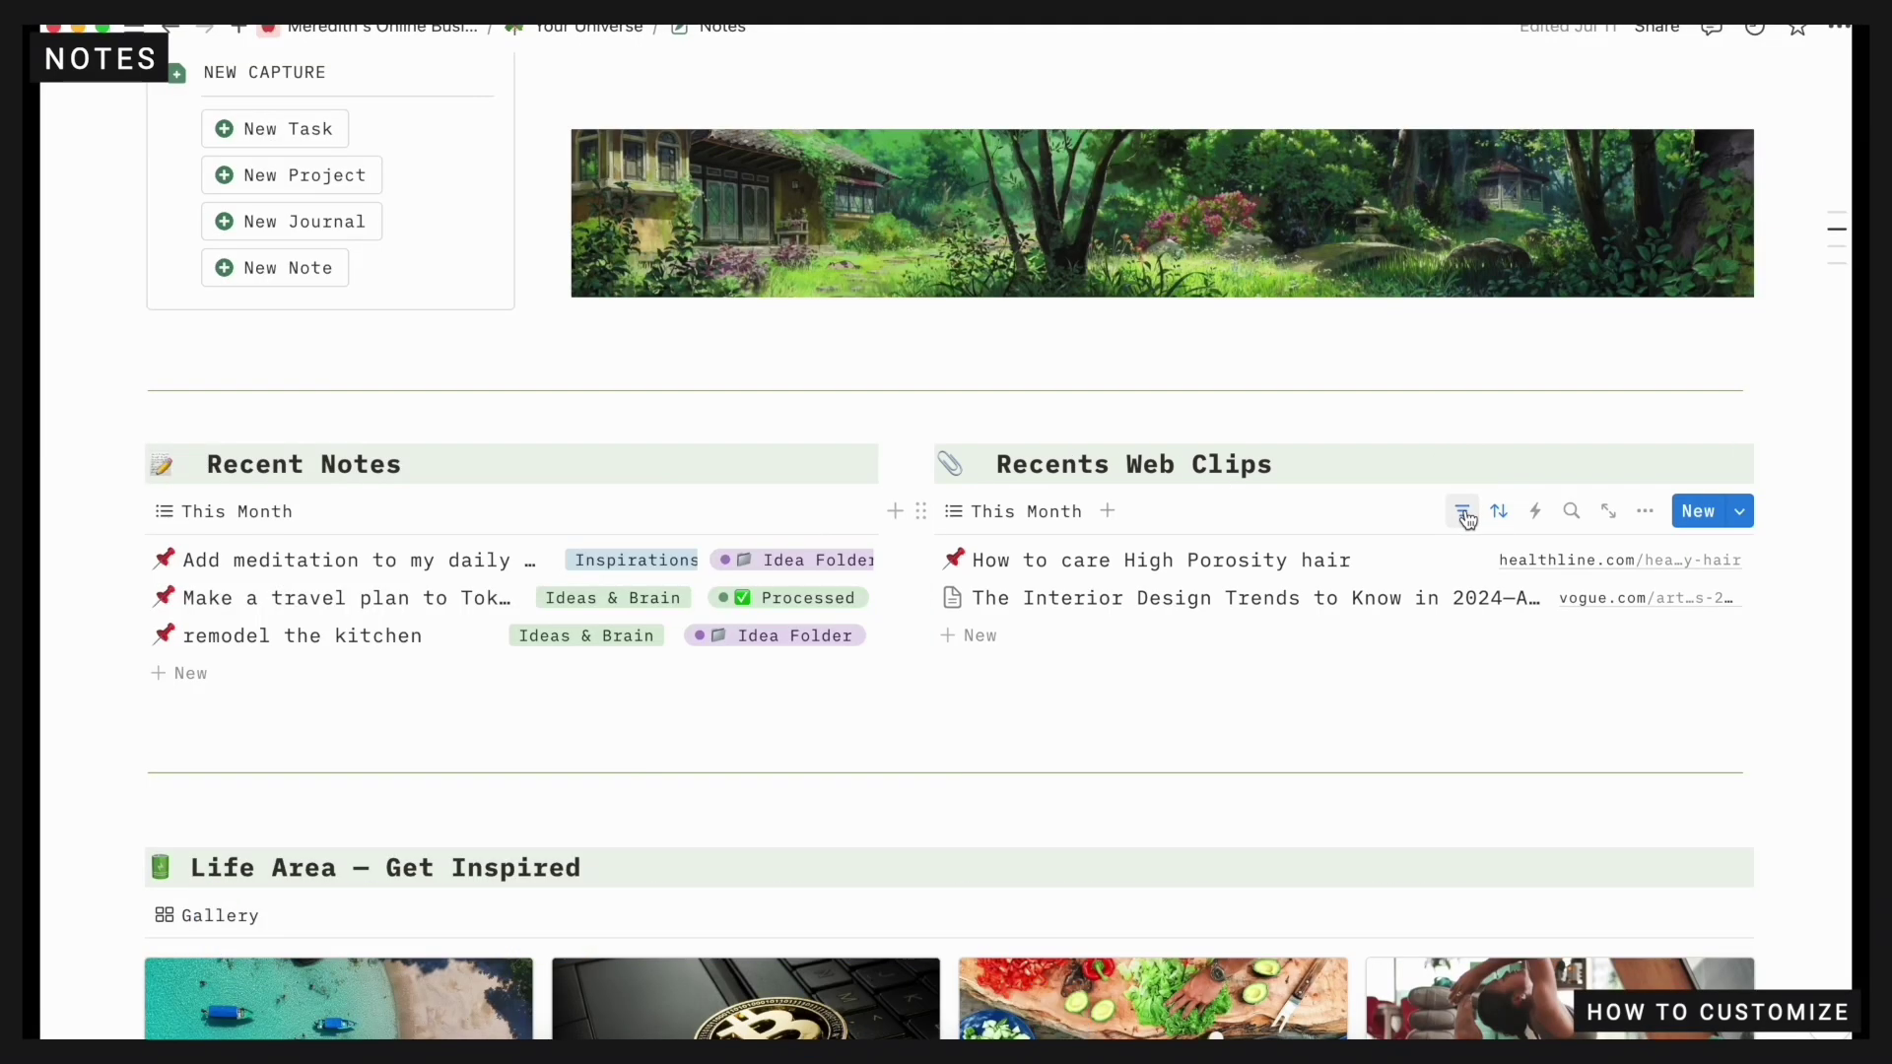
# Open the Travel category from the Life Area gallery to view its notes
pyautogui.scroll(-3, 1719, 943)
pyautogui.scroll(-3, 1719, 944)
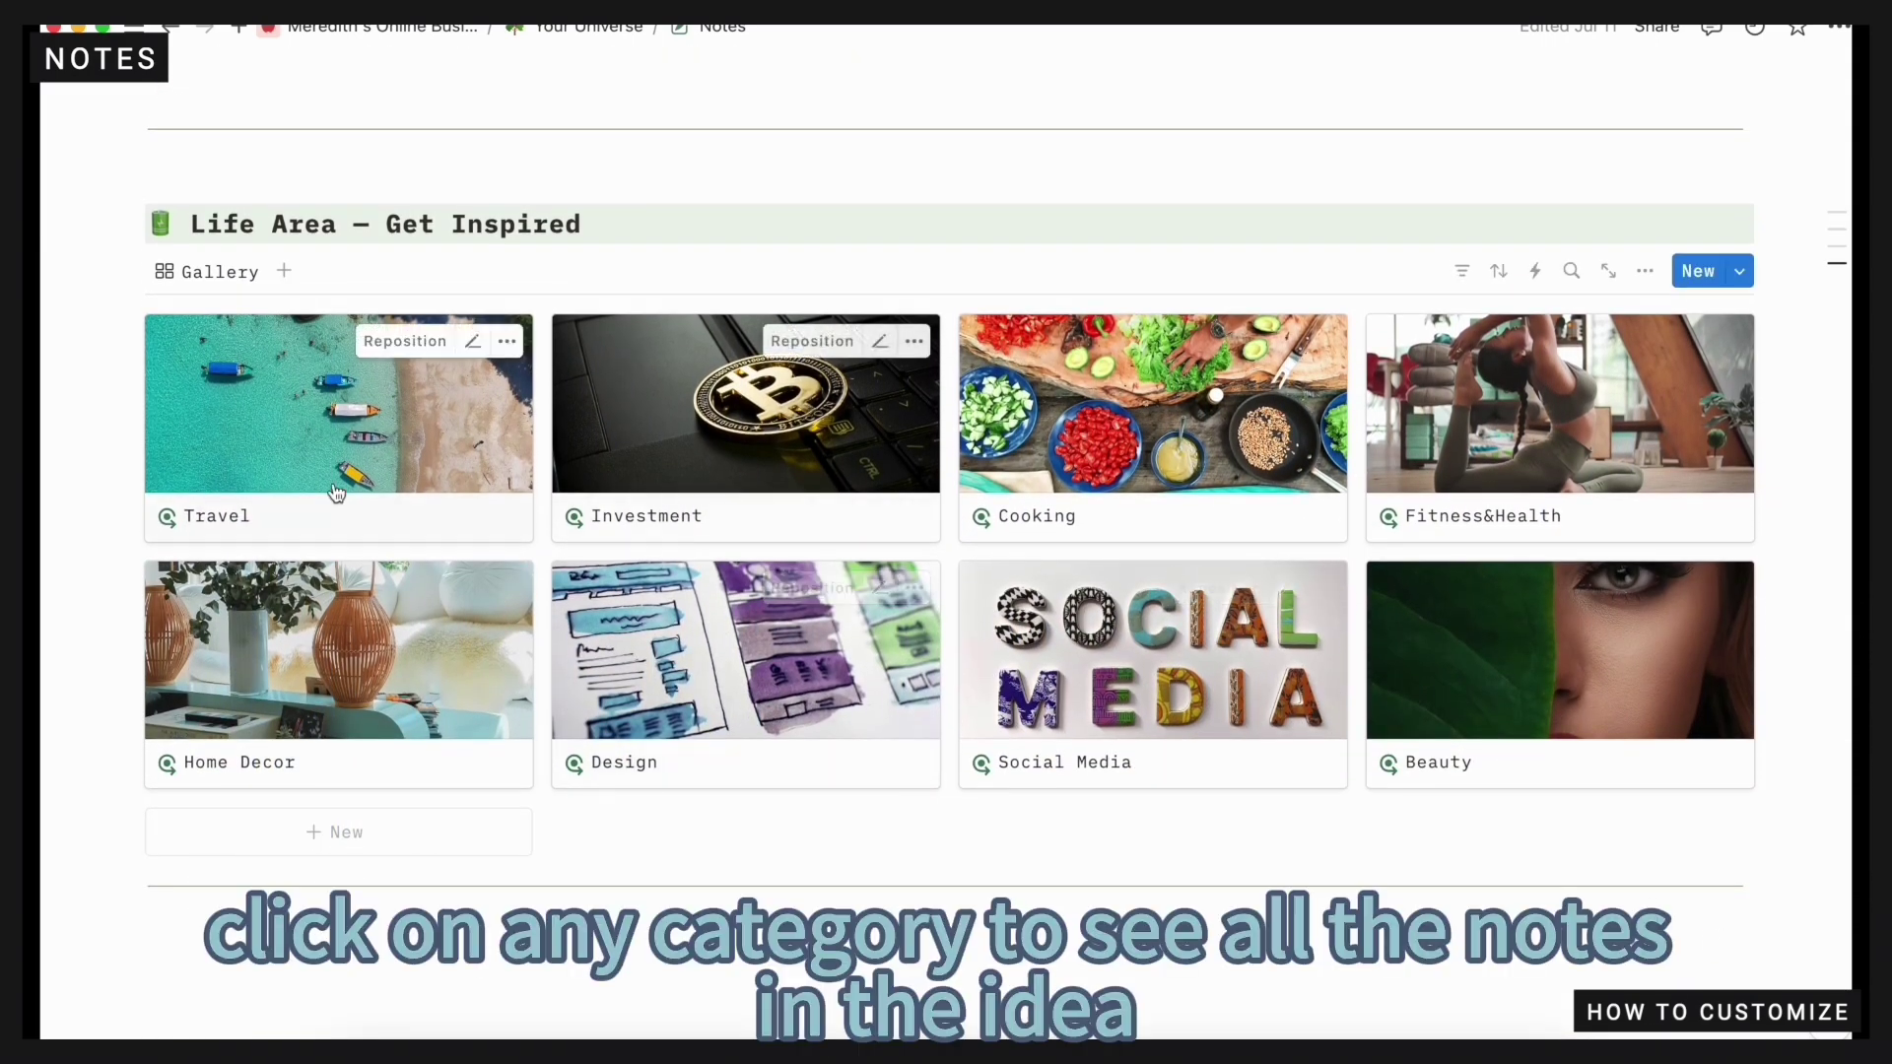
pyautogui.click(328, 448)
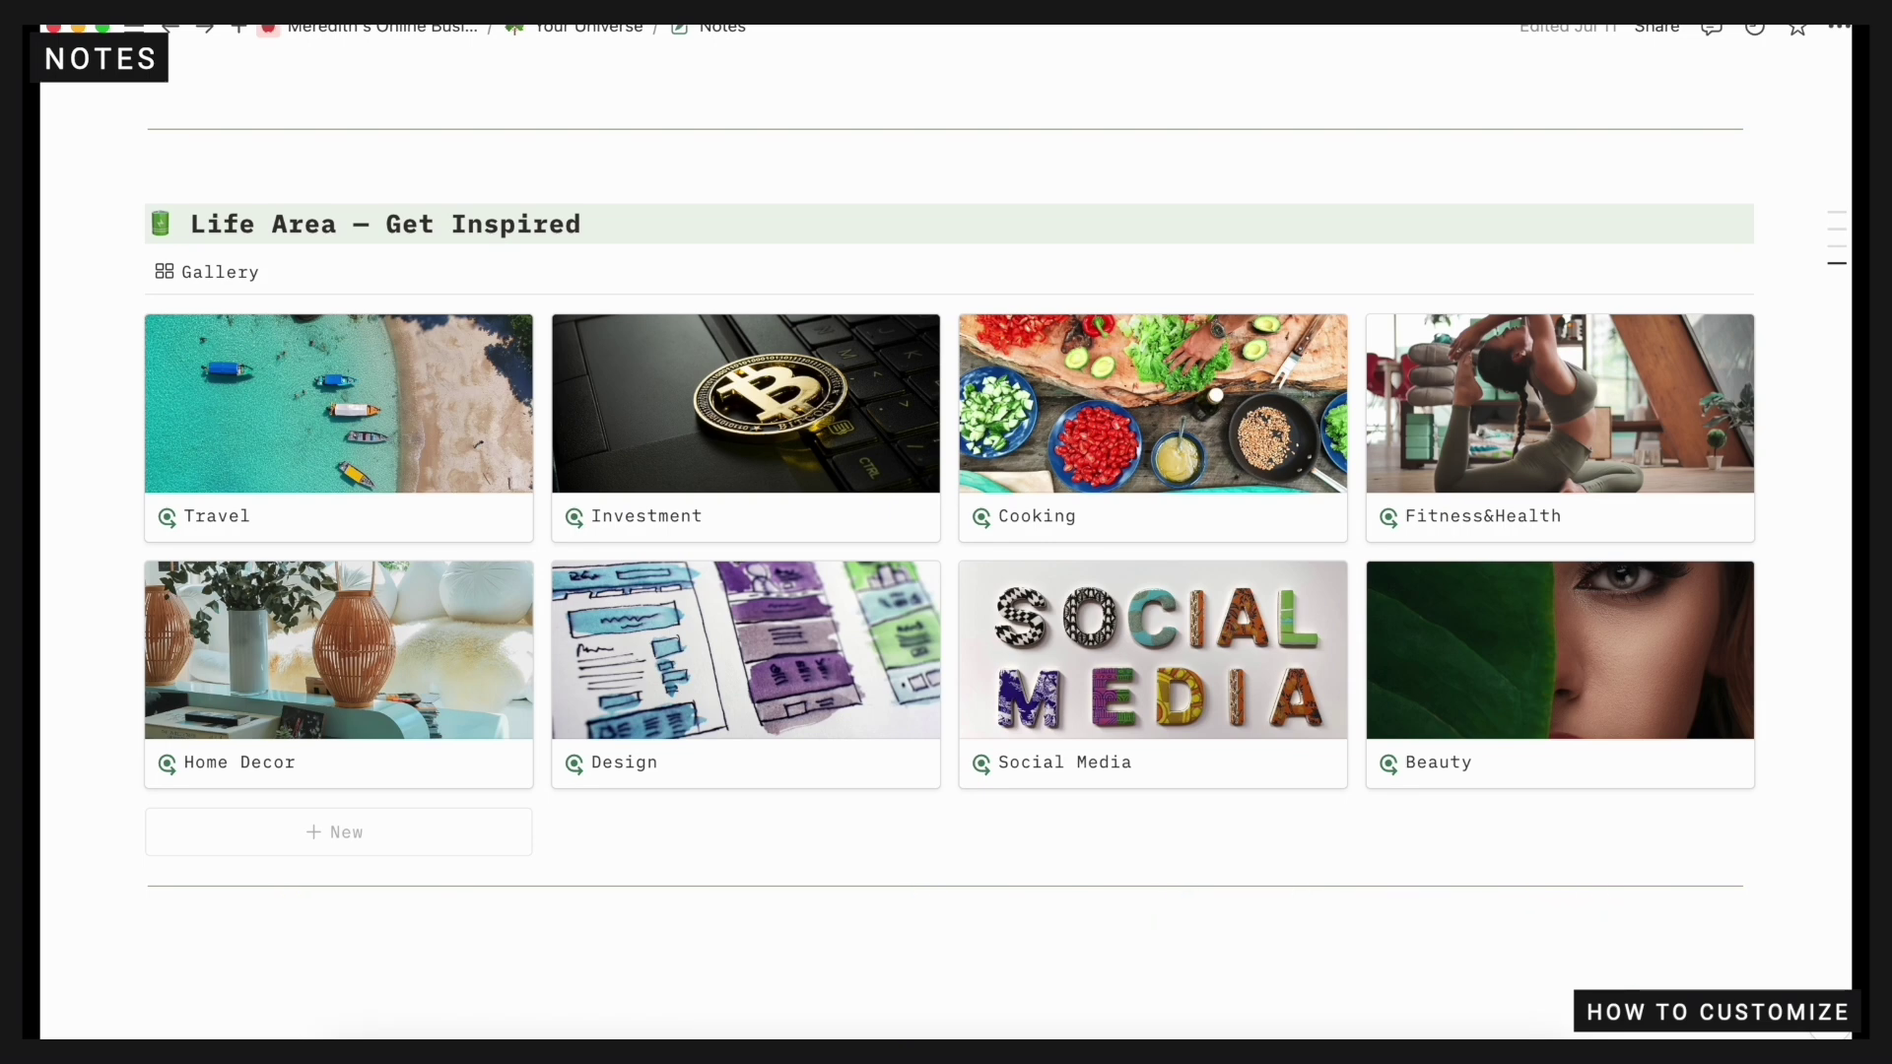
# Add a Notes Inbox entry titled "Remodel the kitchten" with the Type Research & Resource
pyautogui.scroll(10, 675, 443)
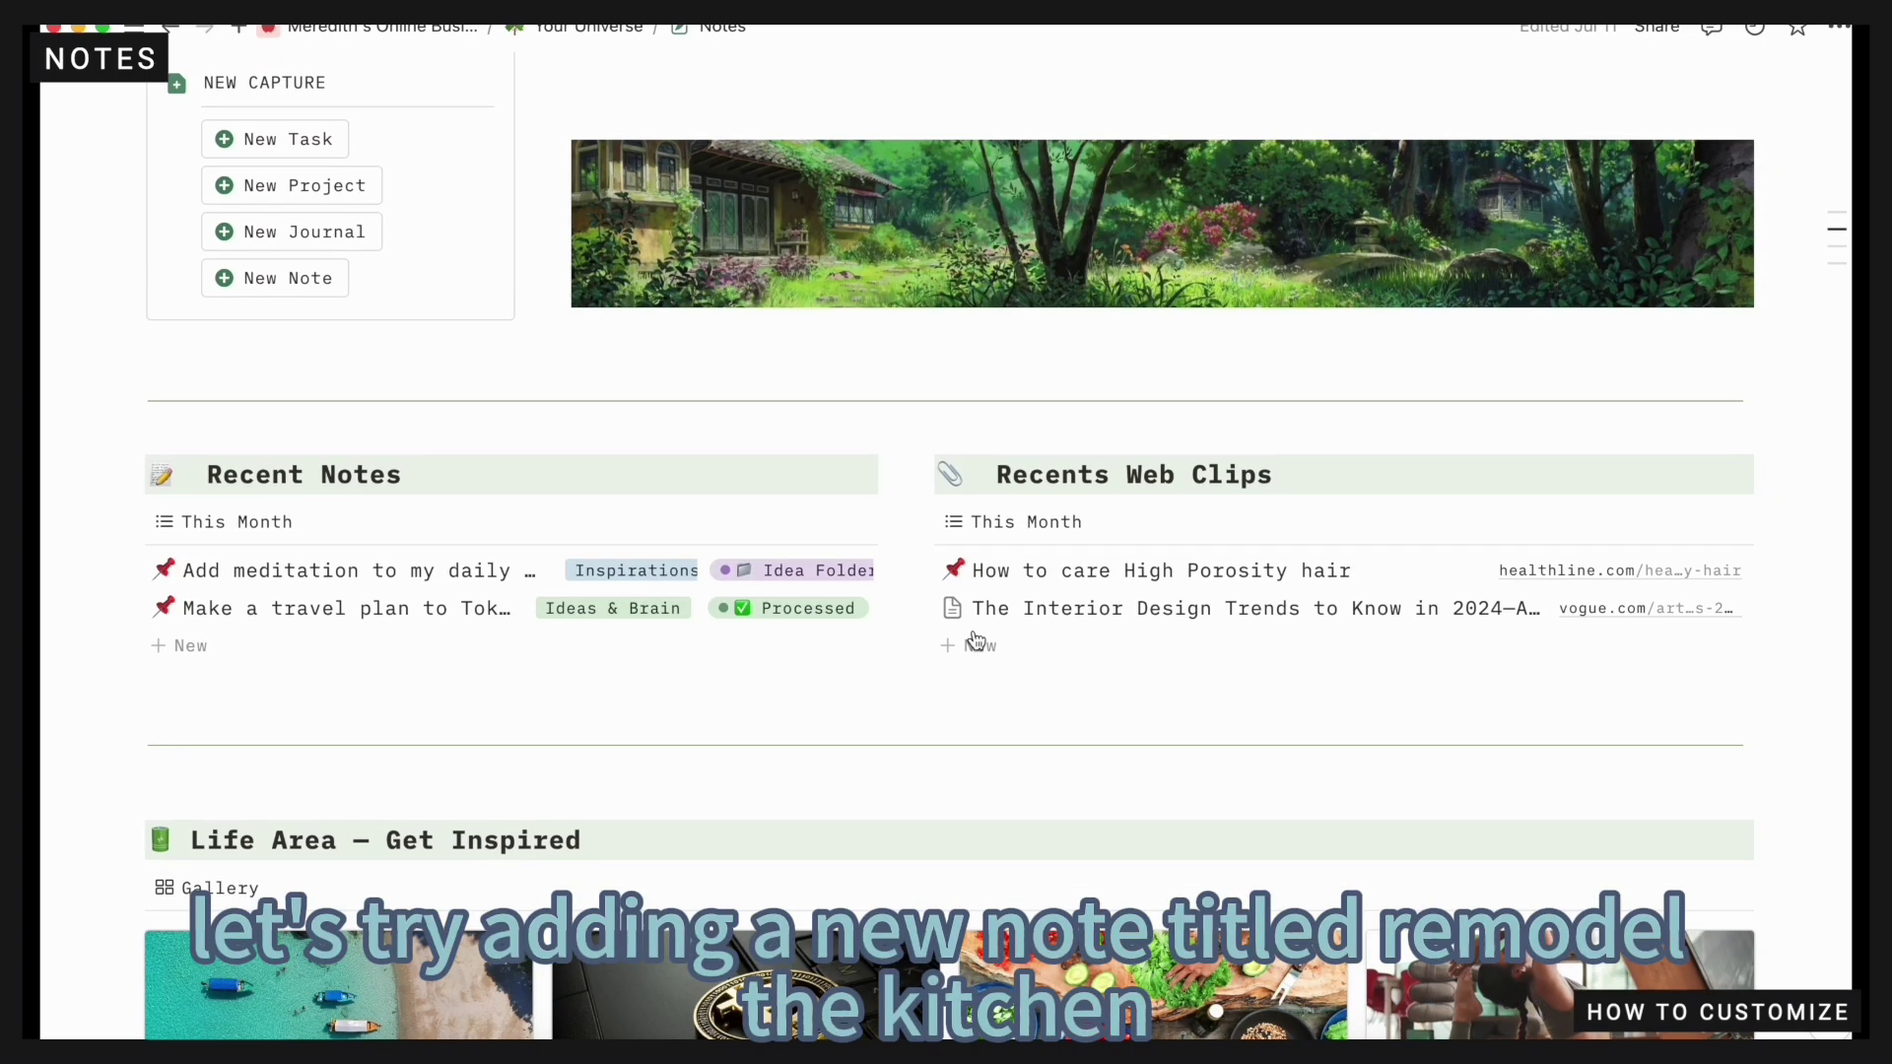
pyautogui.click(675, 440)
pyautogui.write('Re')
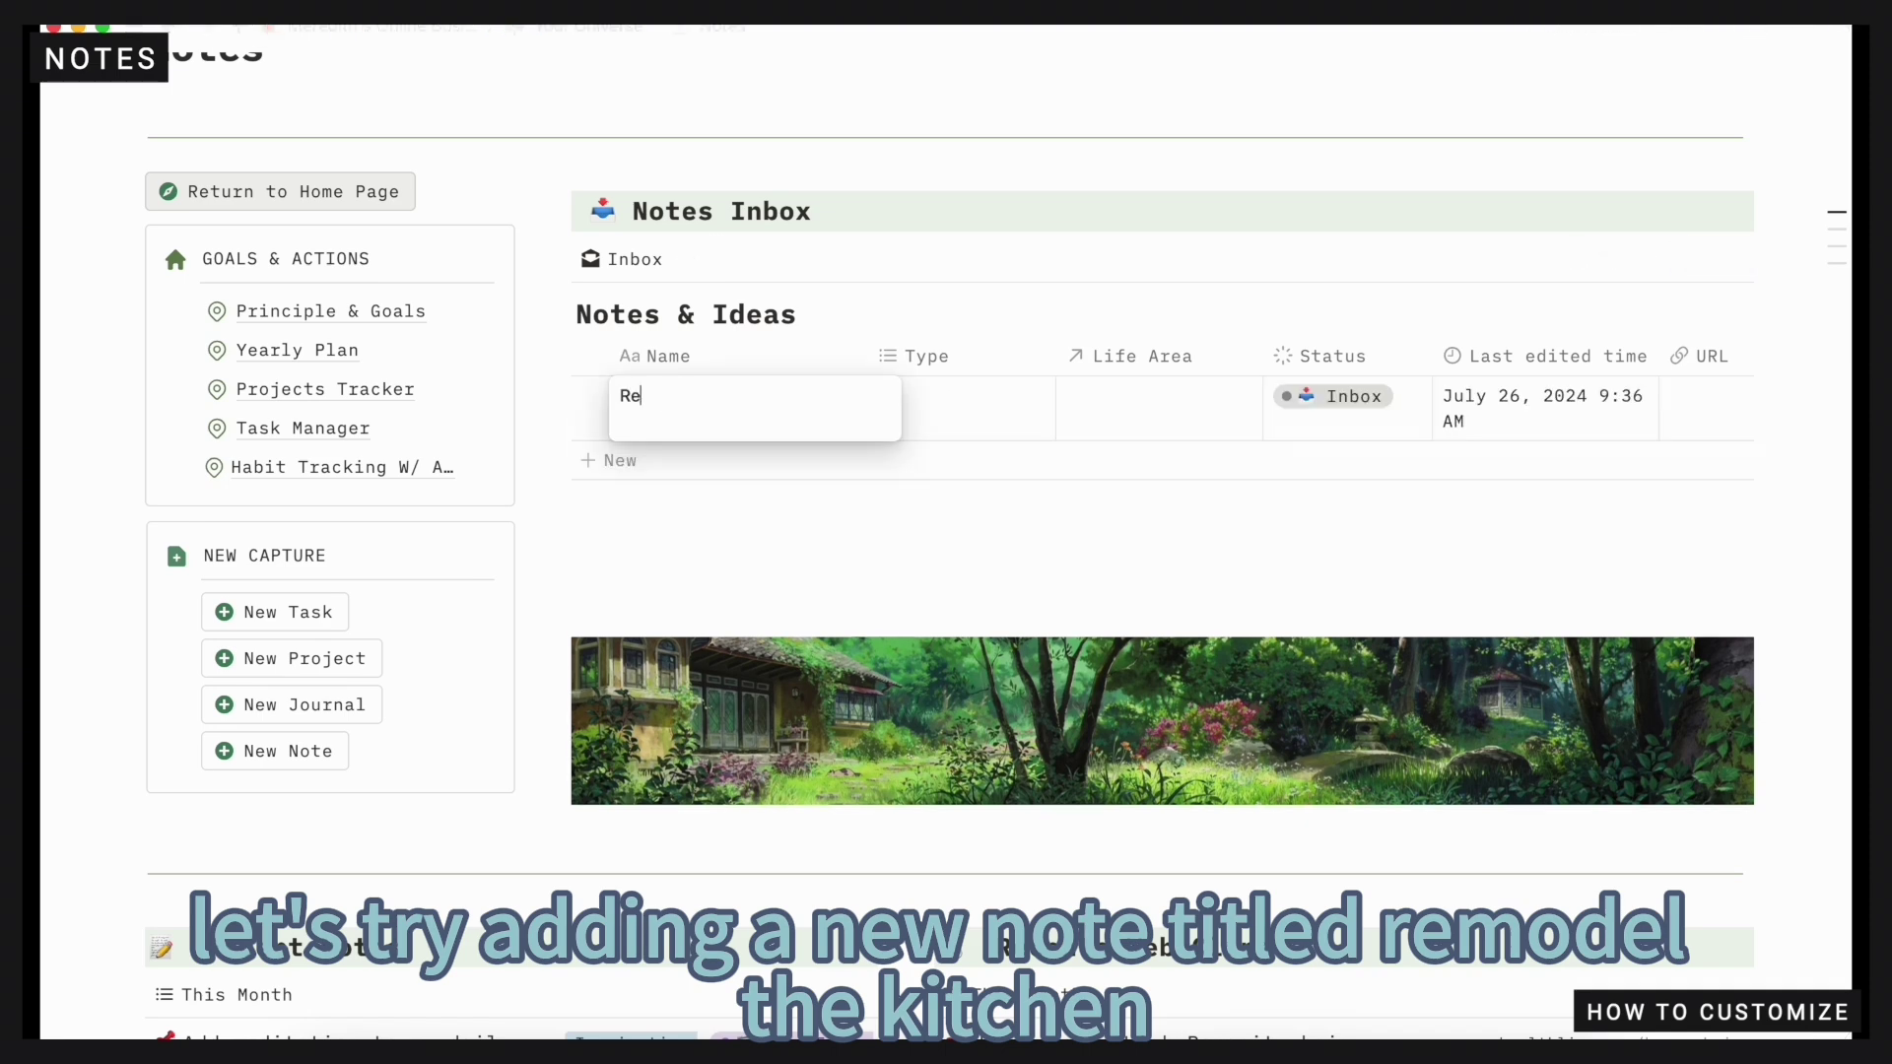
pyautogui.write('model the kitchten')
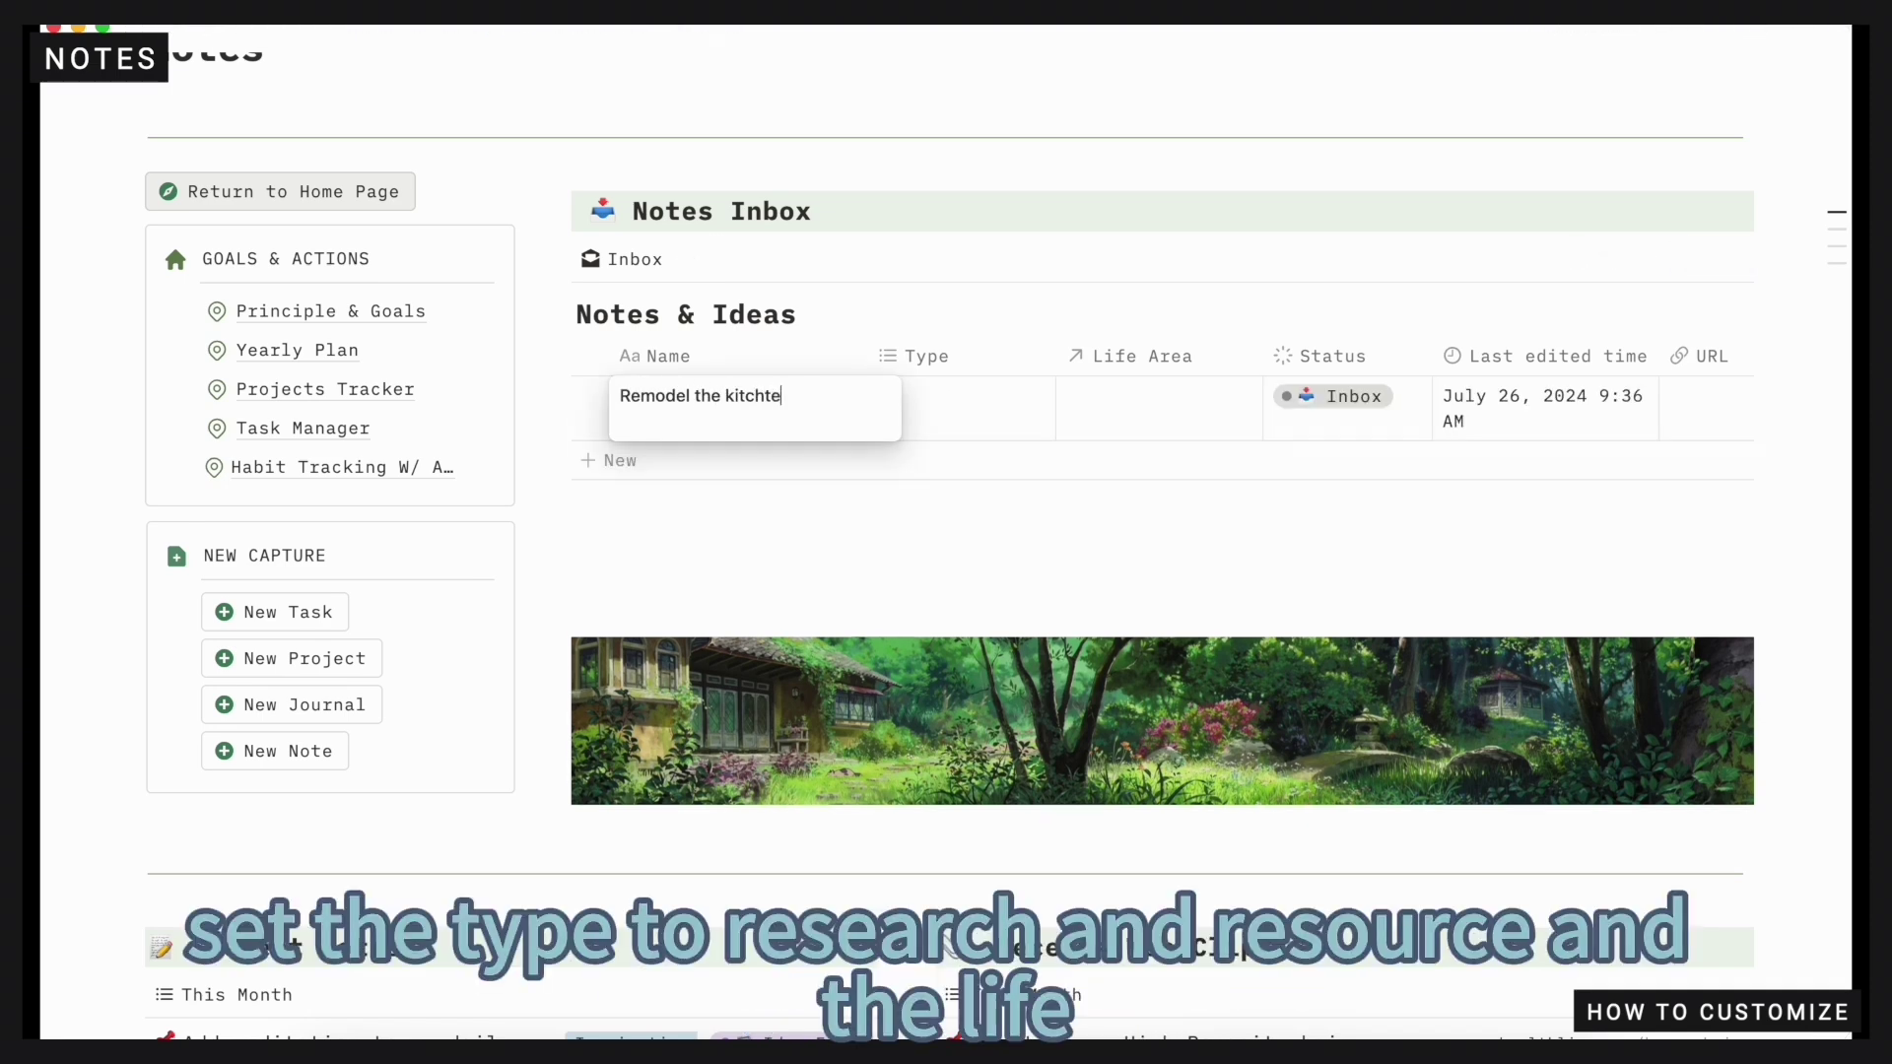
pyautogui.click(944, 404)
pyautogui.click(995, 574)
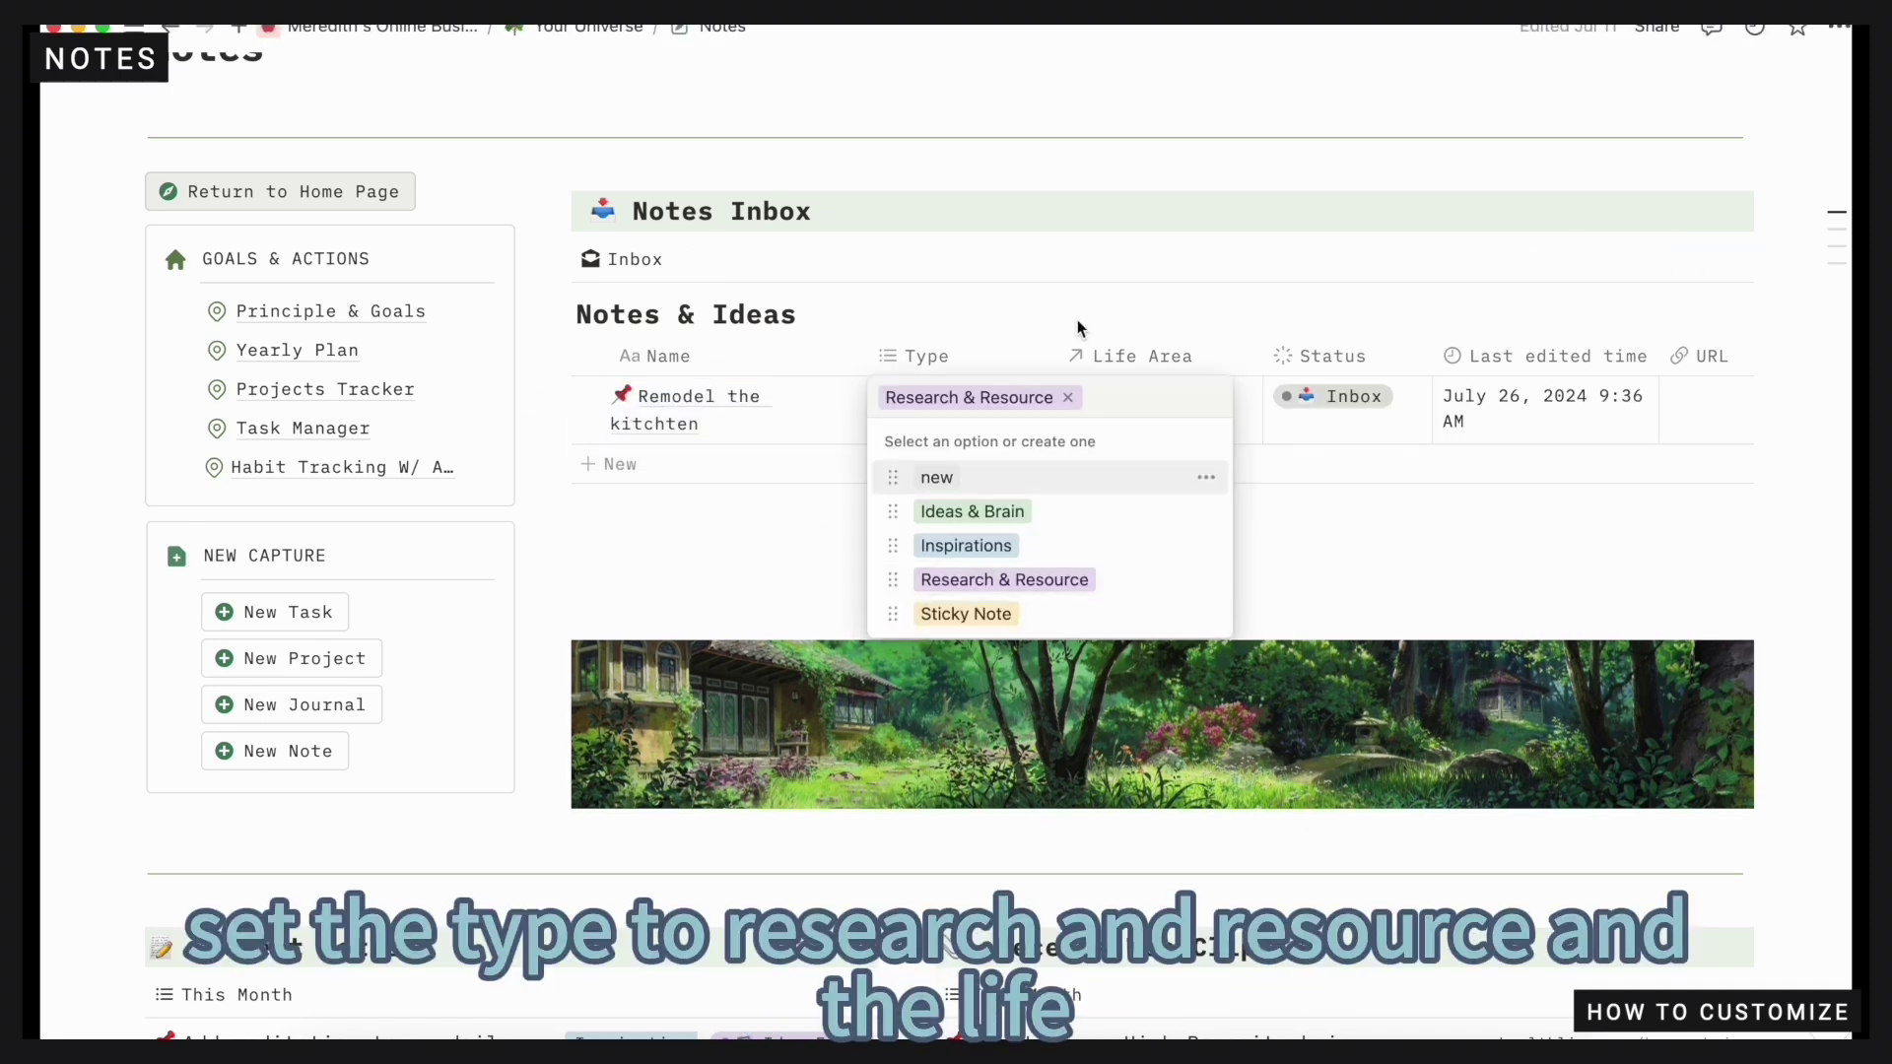
# Set the kitchen note's Life Area to Design and its Status to Idea Folder
pyautogui.click(1115, 409)
pyautogui.click(1116, 518)
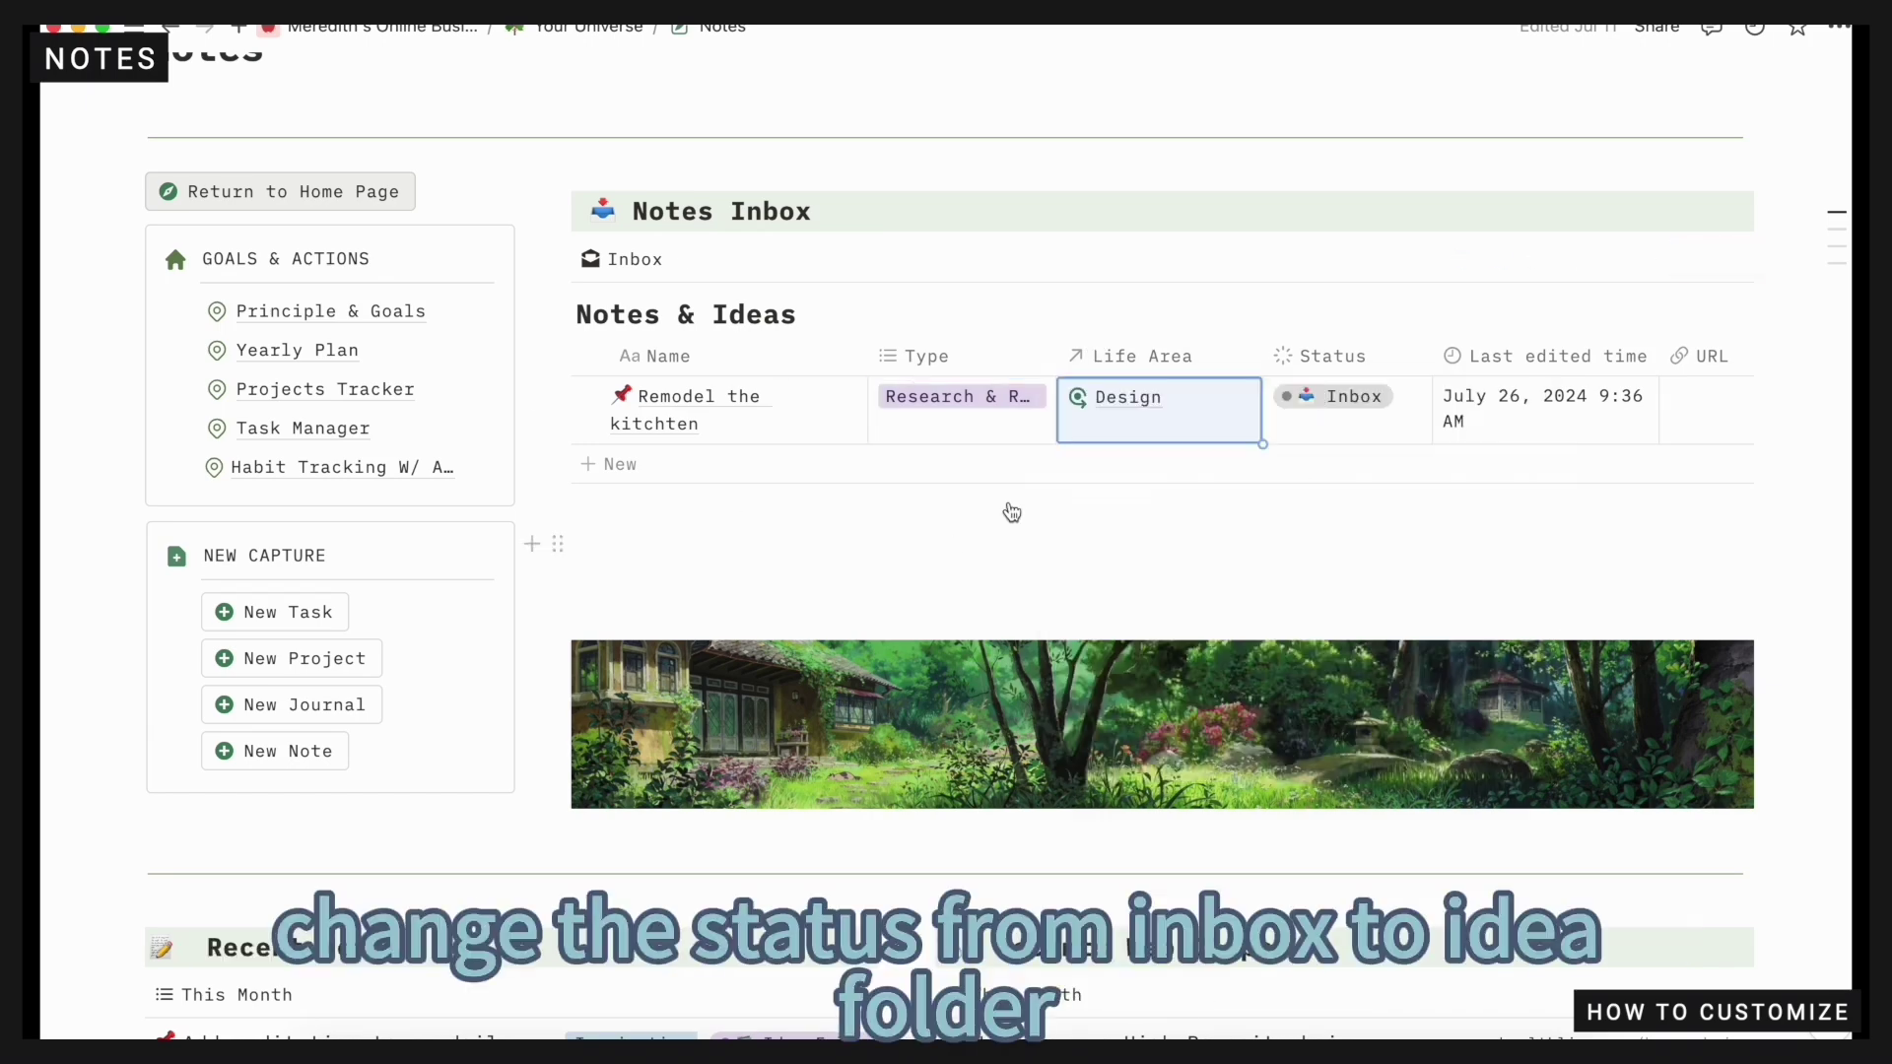
pyautogui.click(1325, 396)
pyautogui.click(1350, 568)
# Check the Design life area page for the kitchen note and return to the Notes page
pyautogui.scroll(-10, 1163, 552)
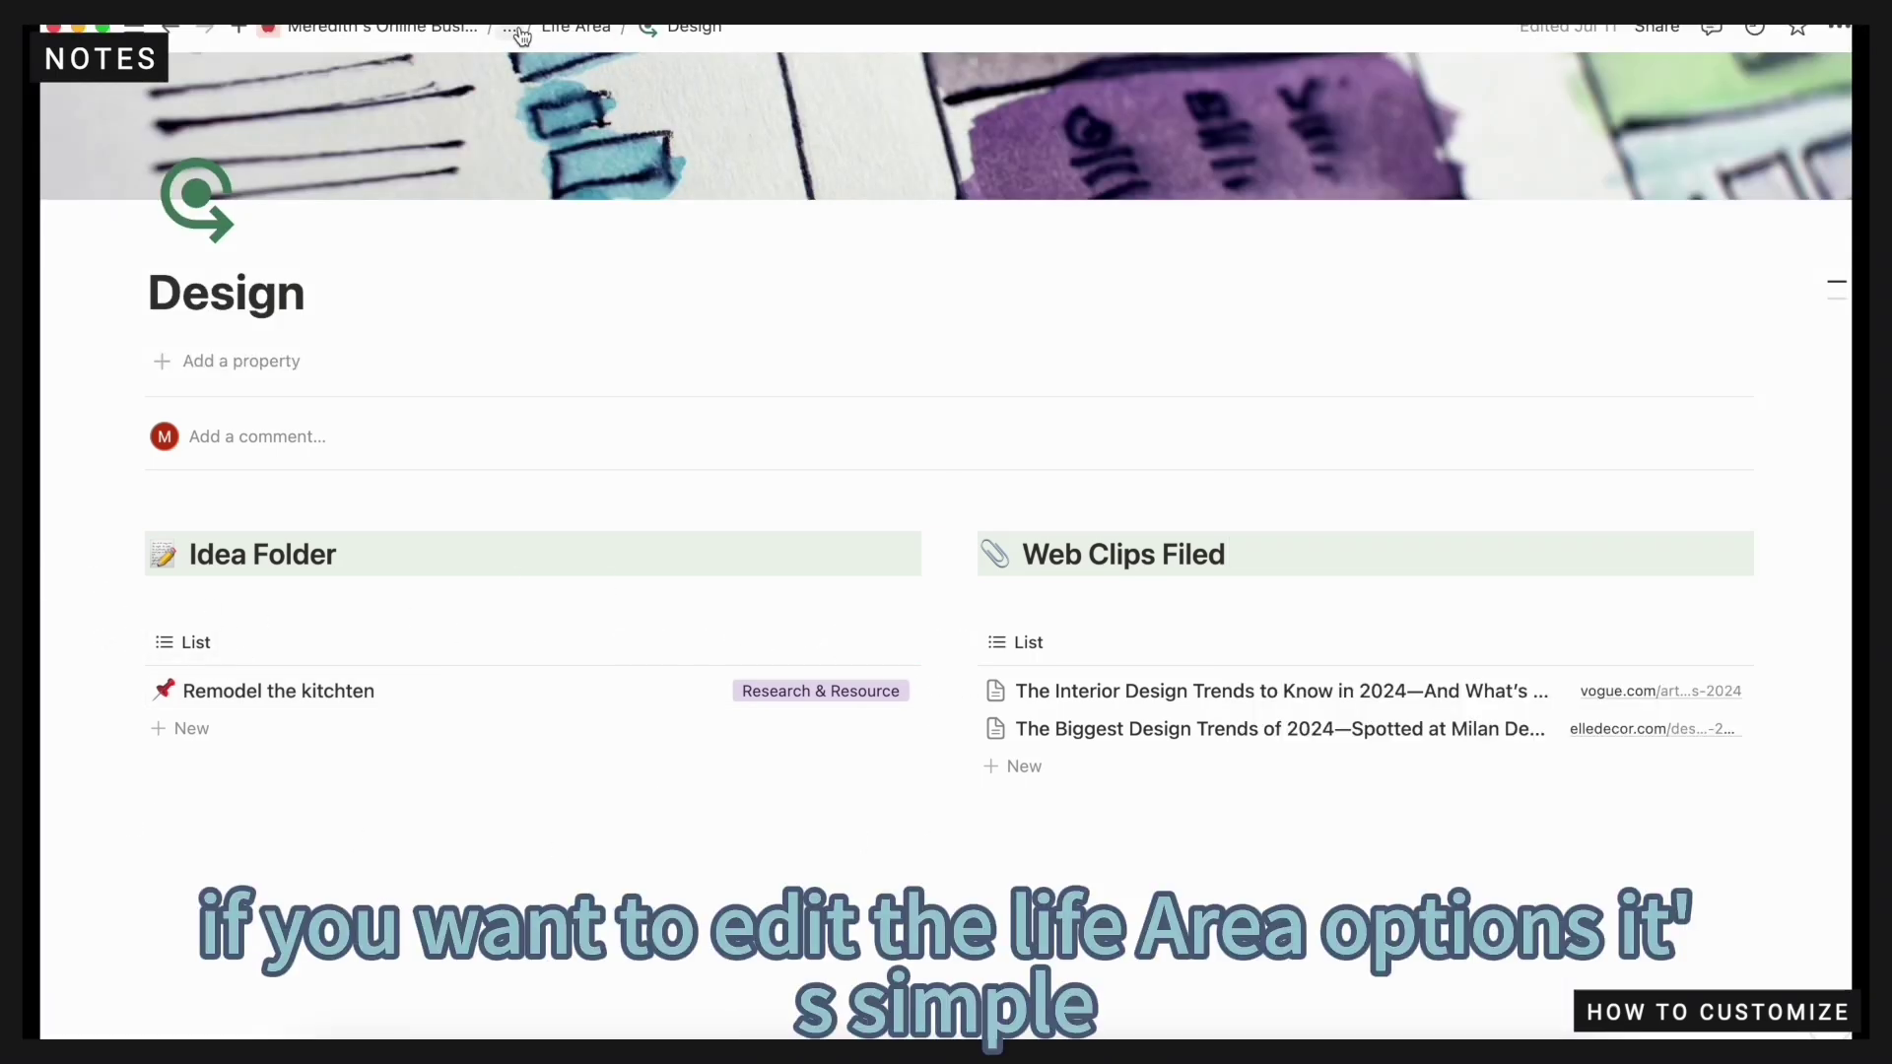
pyautogui.click(518, 30)
pyautogui.click(502, 113)
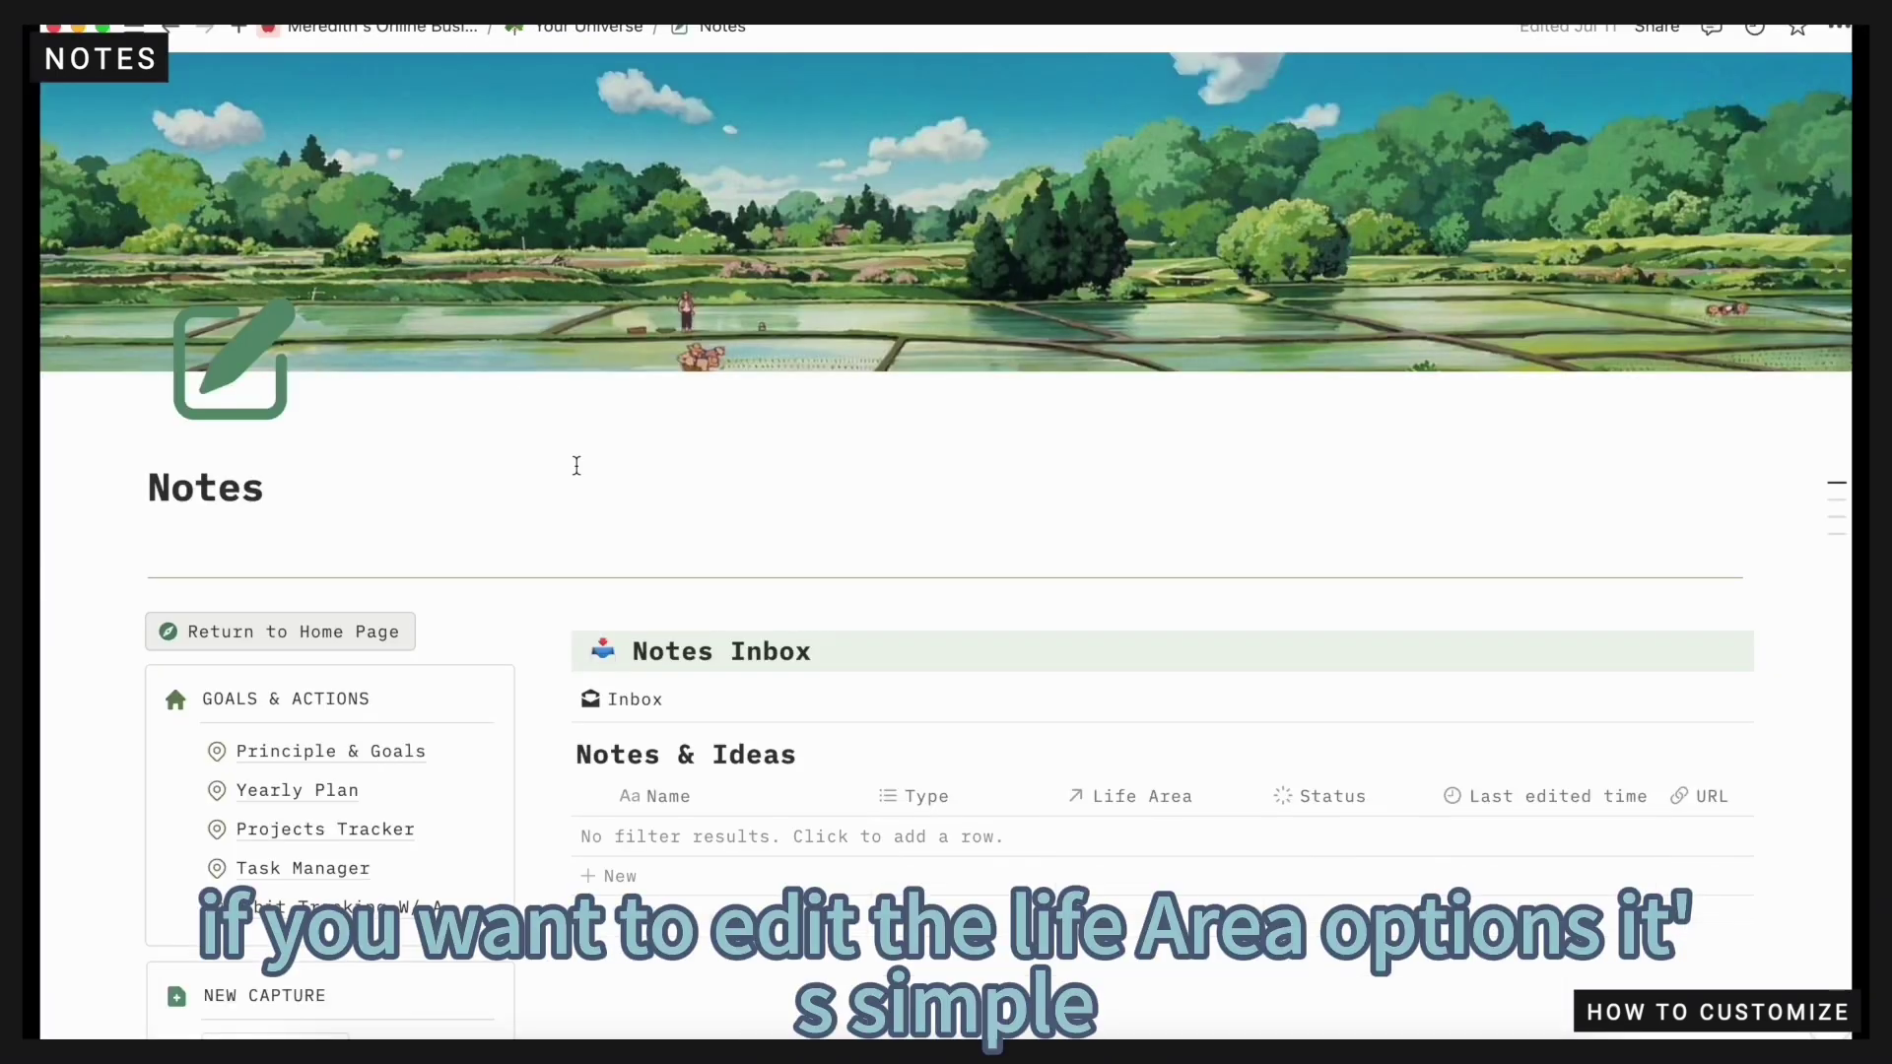
# Open the F.I.R.E life area from the gallery and rename it Investment
pyautogui.scroll(-10, 576, 465)
pyautogui.scroll(-5, 577, 465)
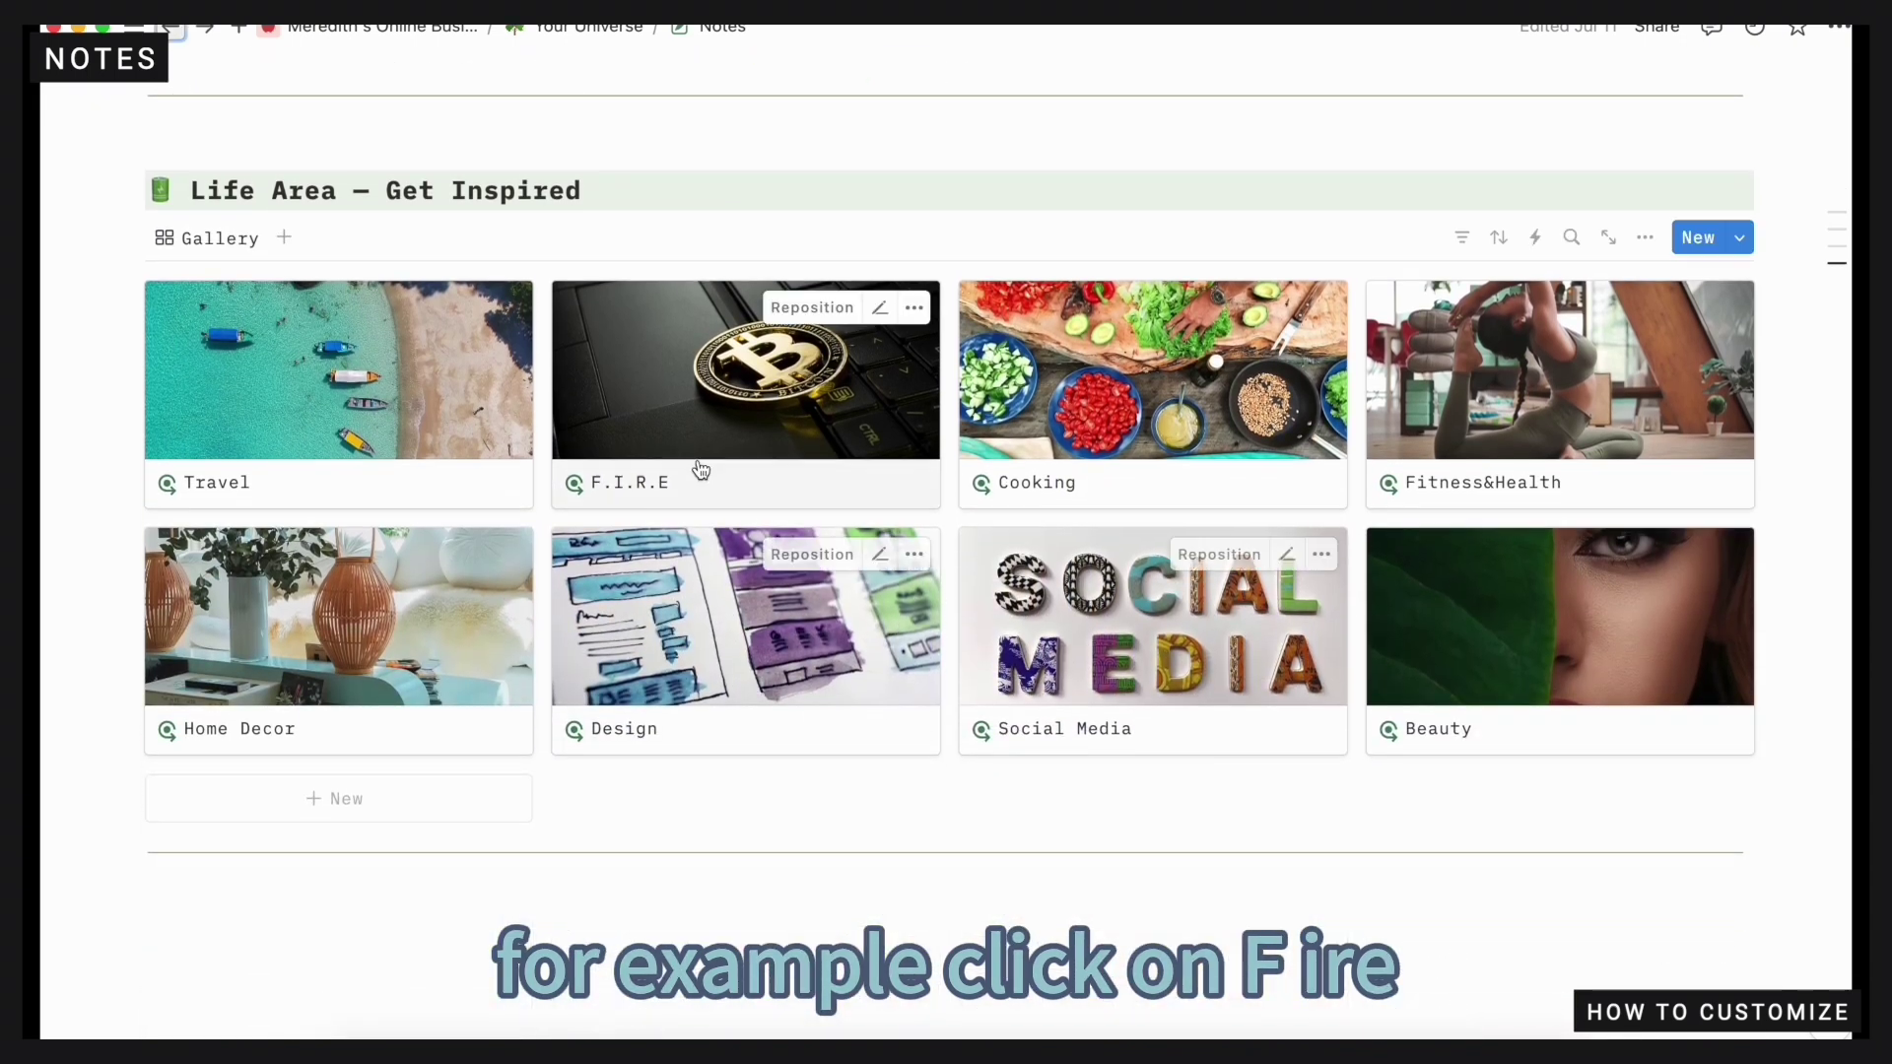
pyautogui.click(646, 495)
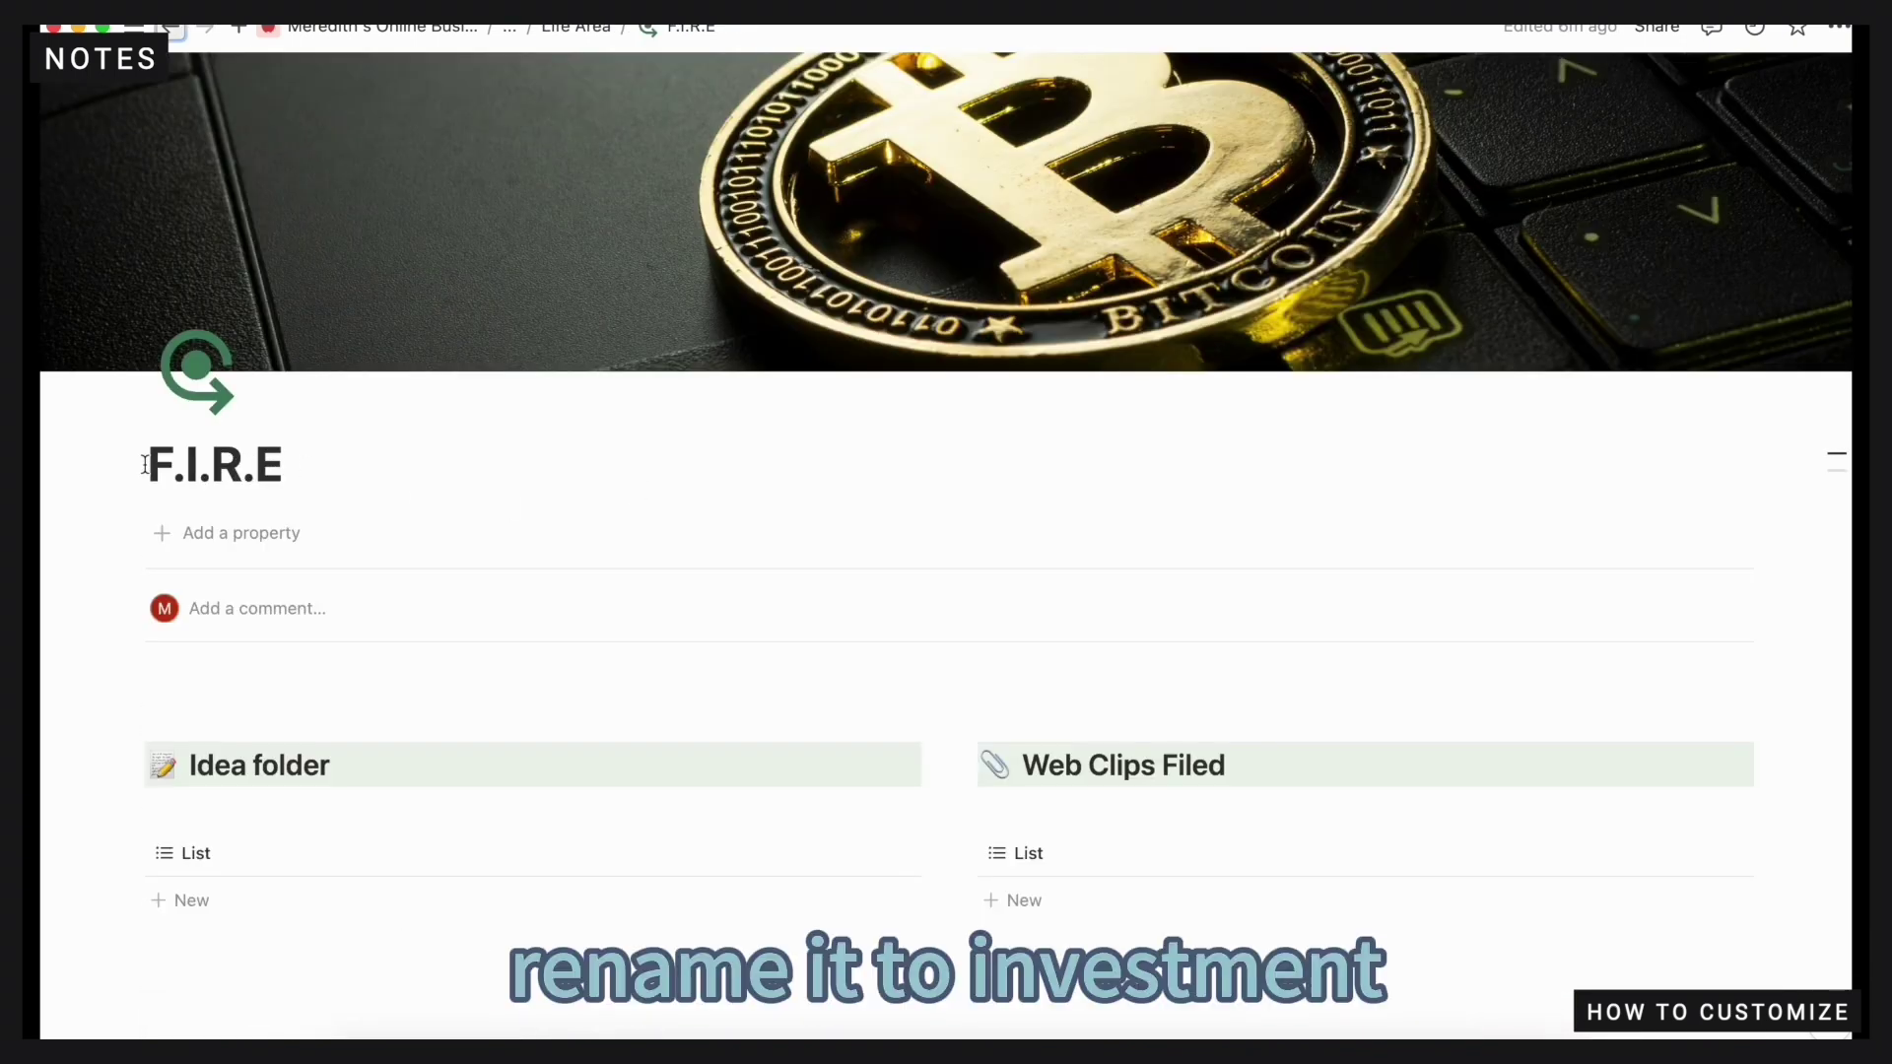
pyautogui.press('BackSpace')
pyautogui.write('Inves')
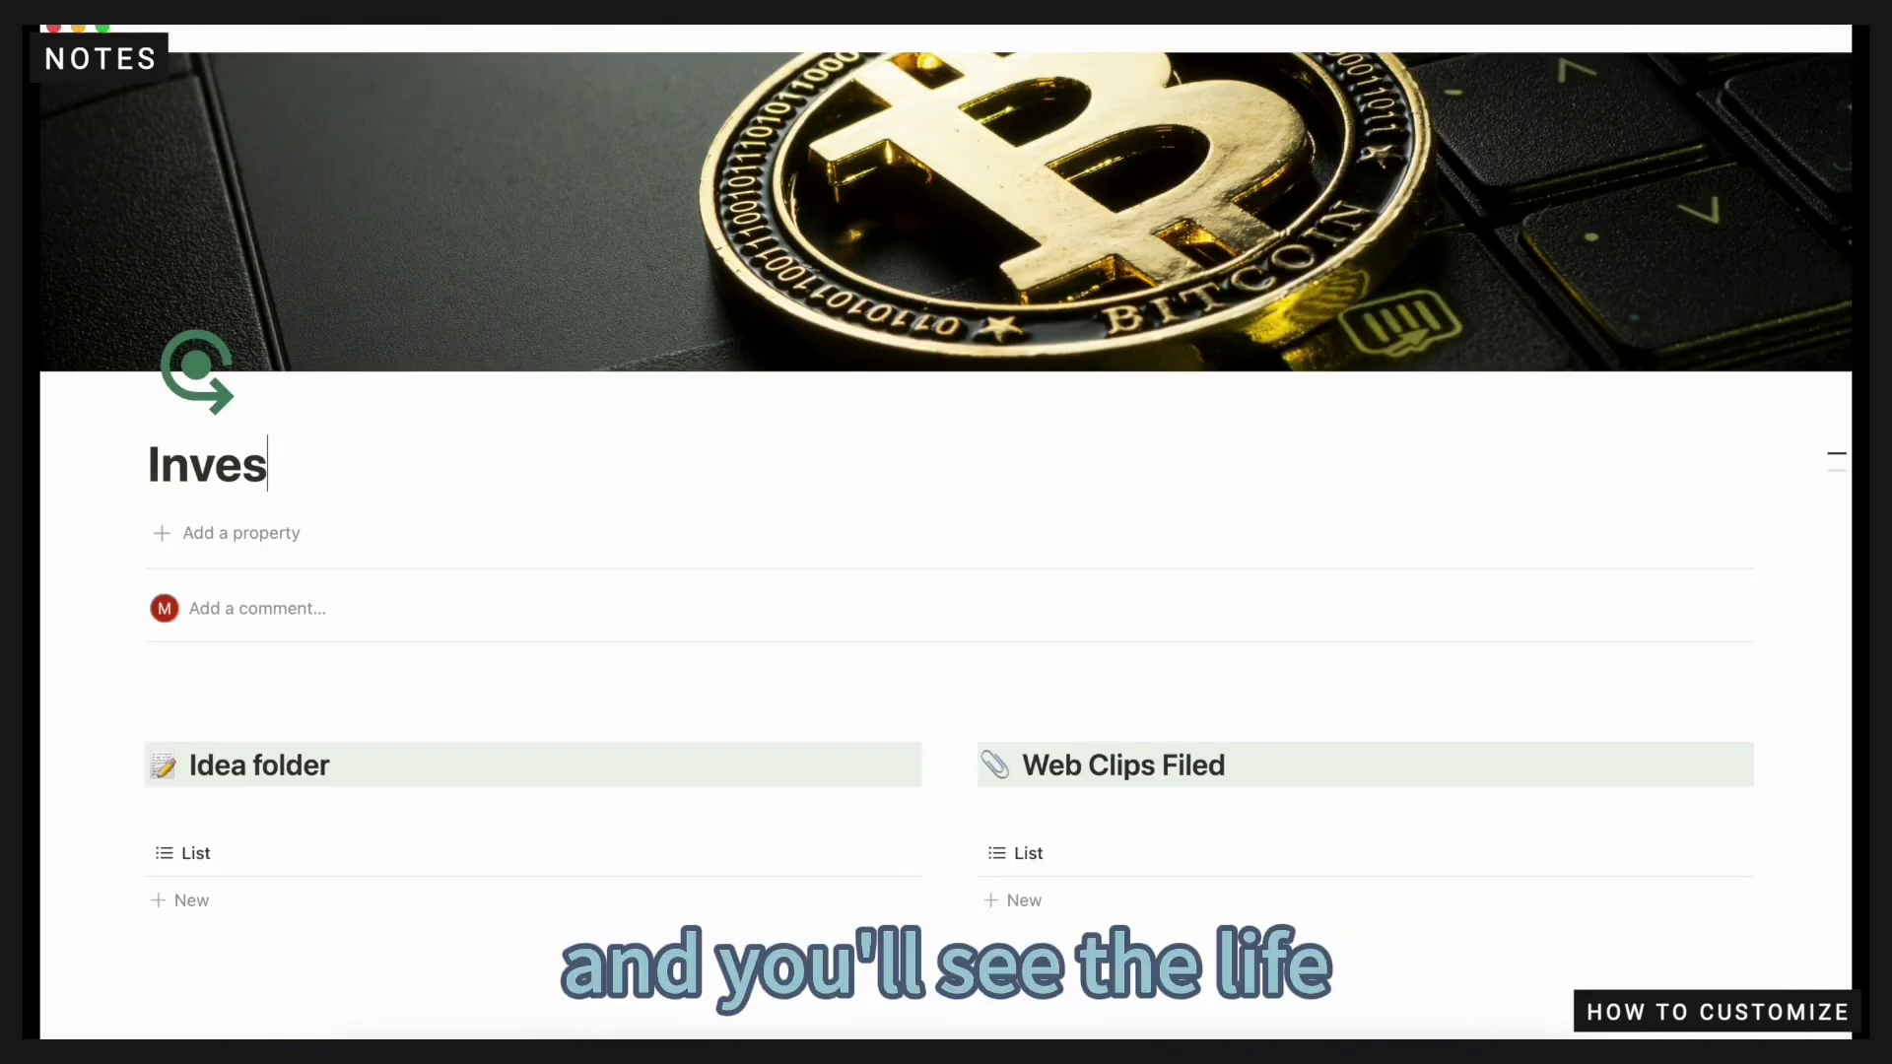
pyautogui.write('tment')
pyautogui.click(643, 858)
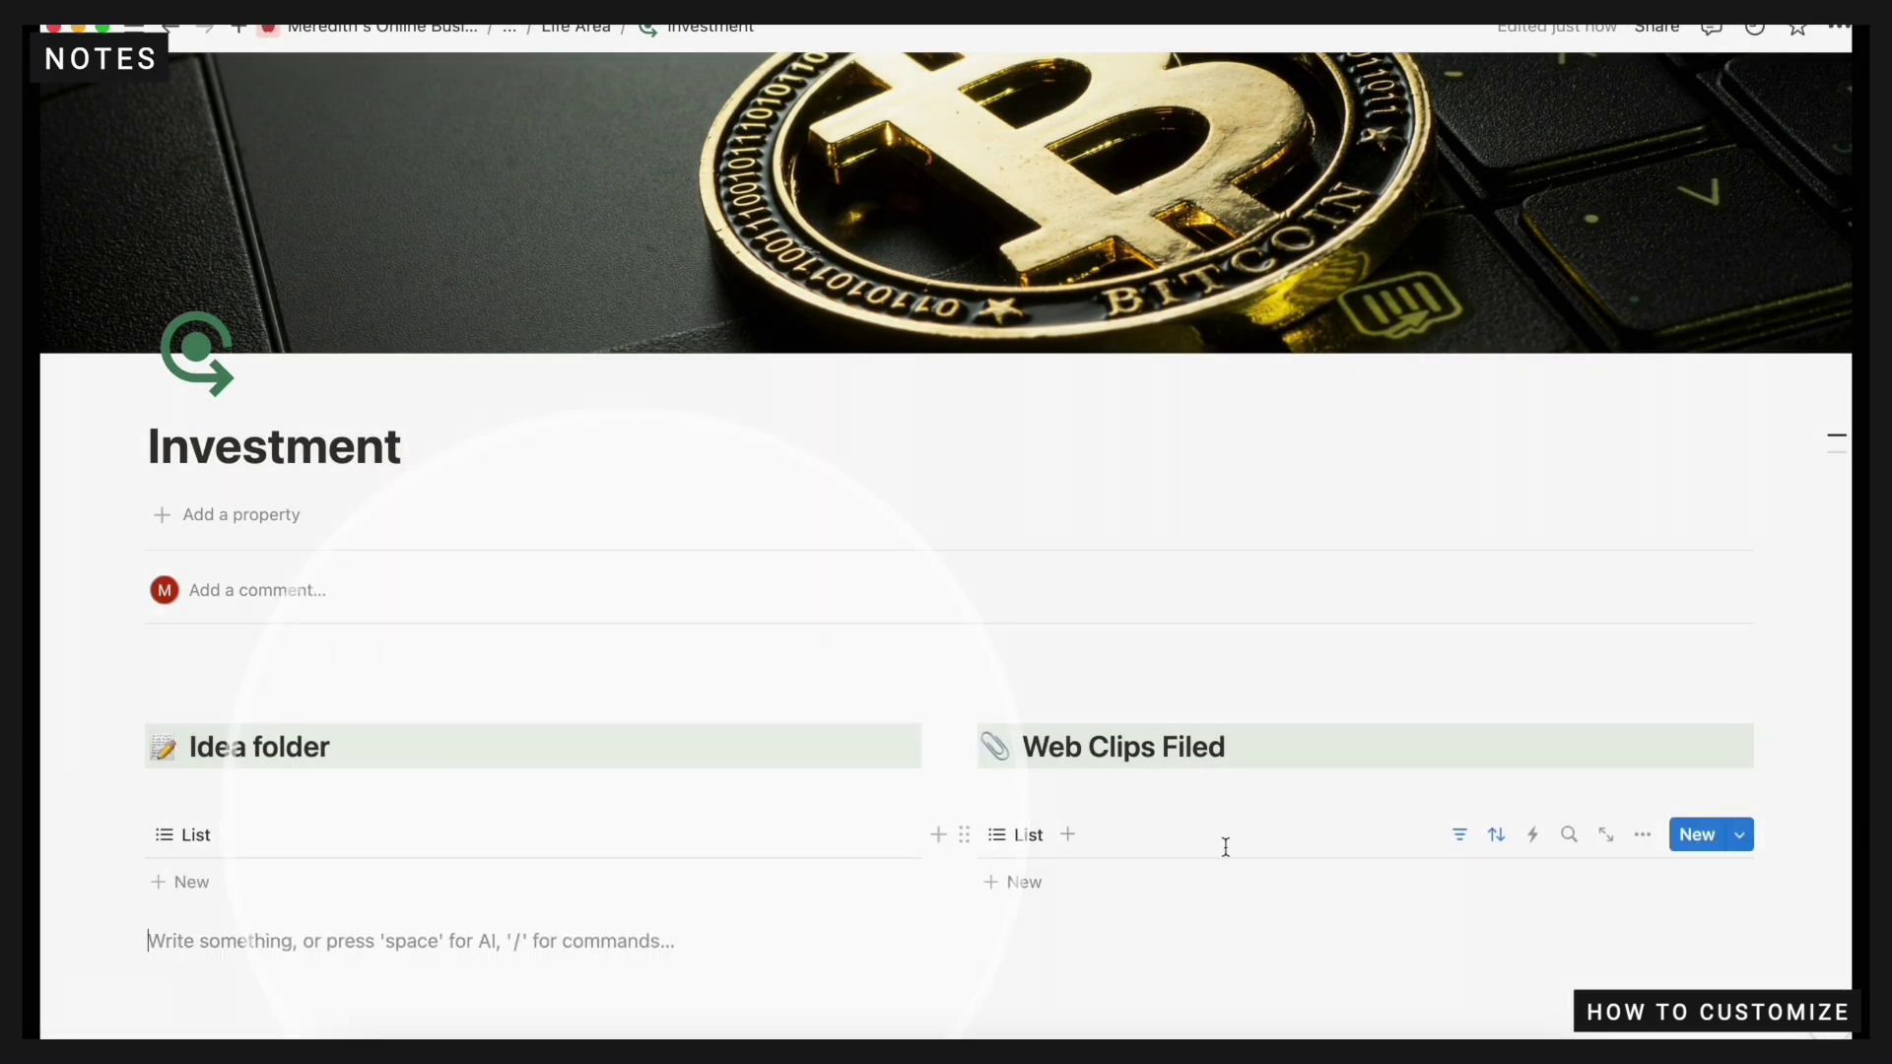
# Check the Web Clips Filed list's filter and the Life Area choices offered for a blank Notes Inbox entry
pyautogui.click(1460, 840)
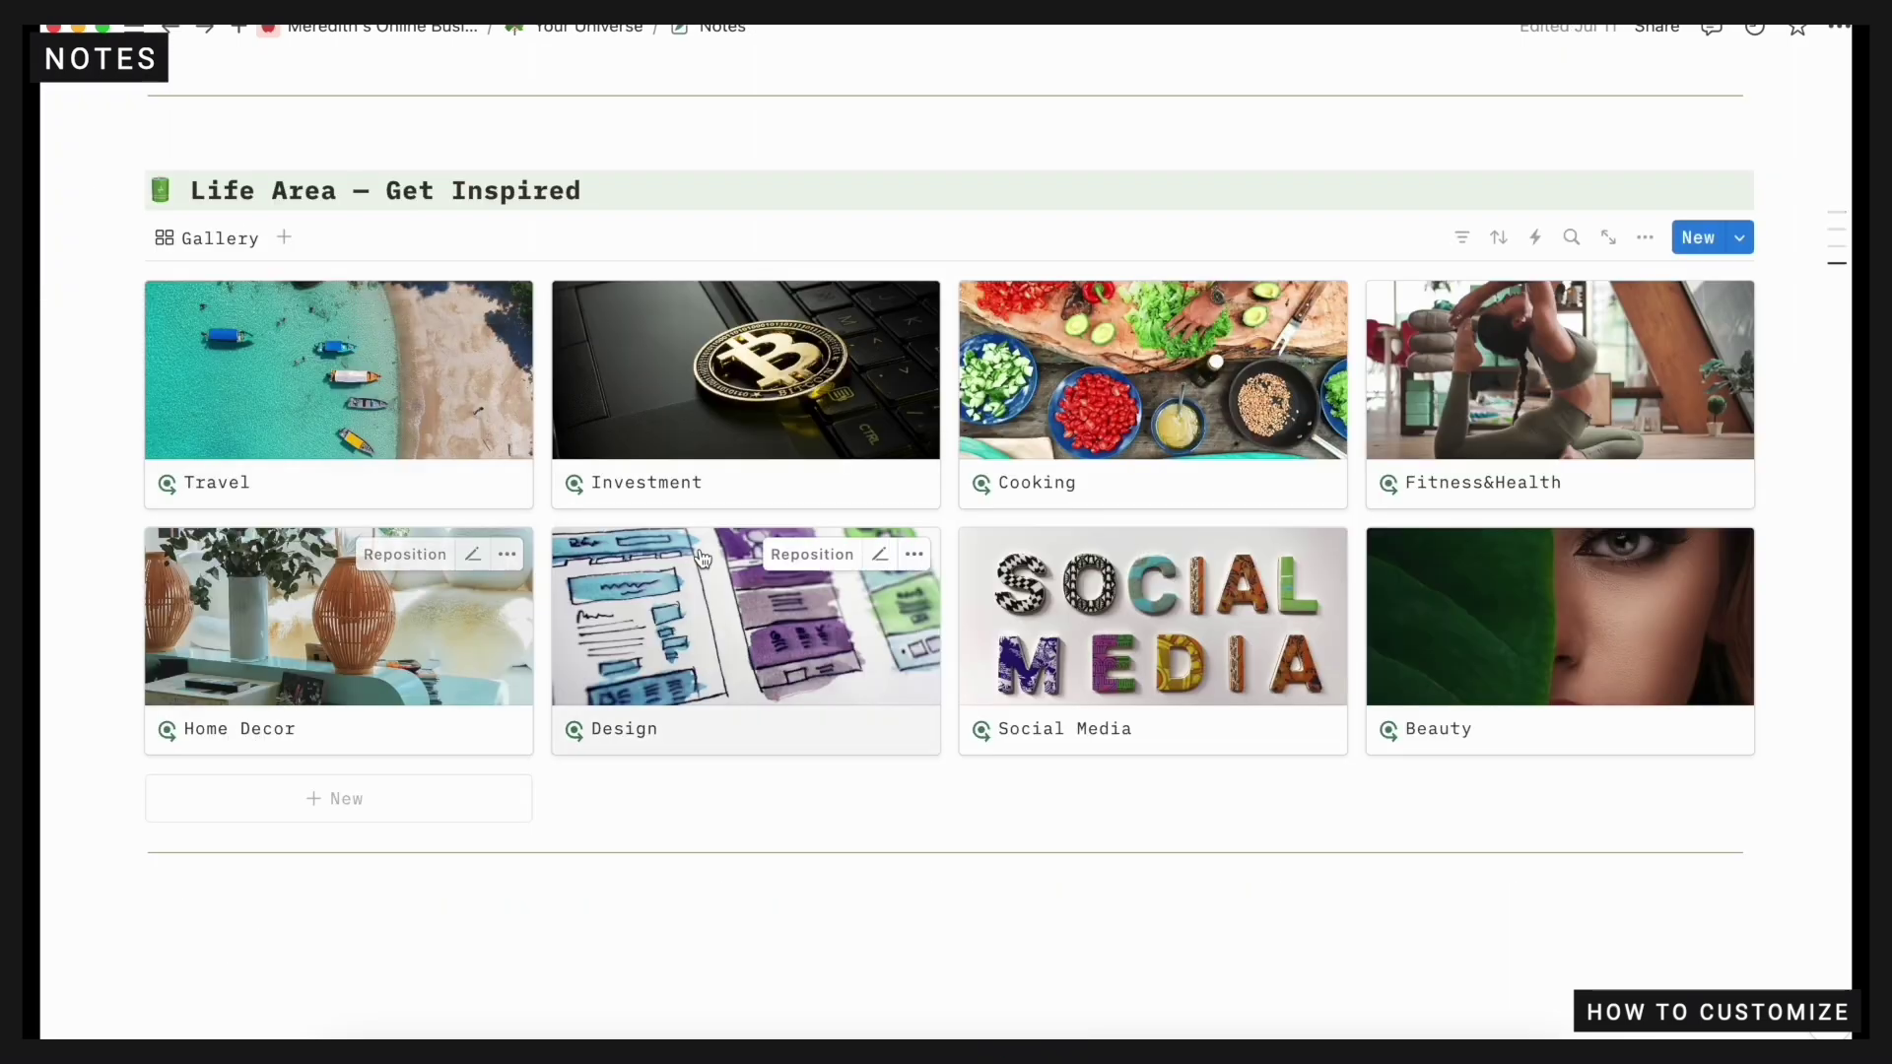
pyautogui.scroll(15, 671, 492)
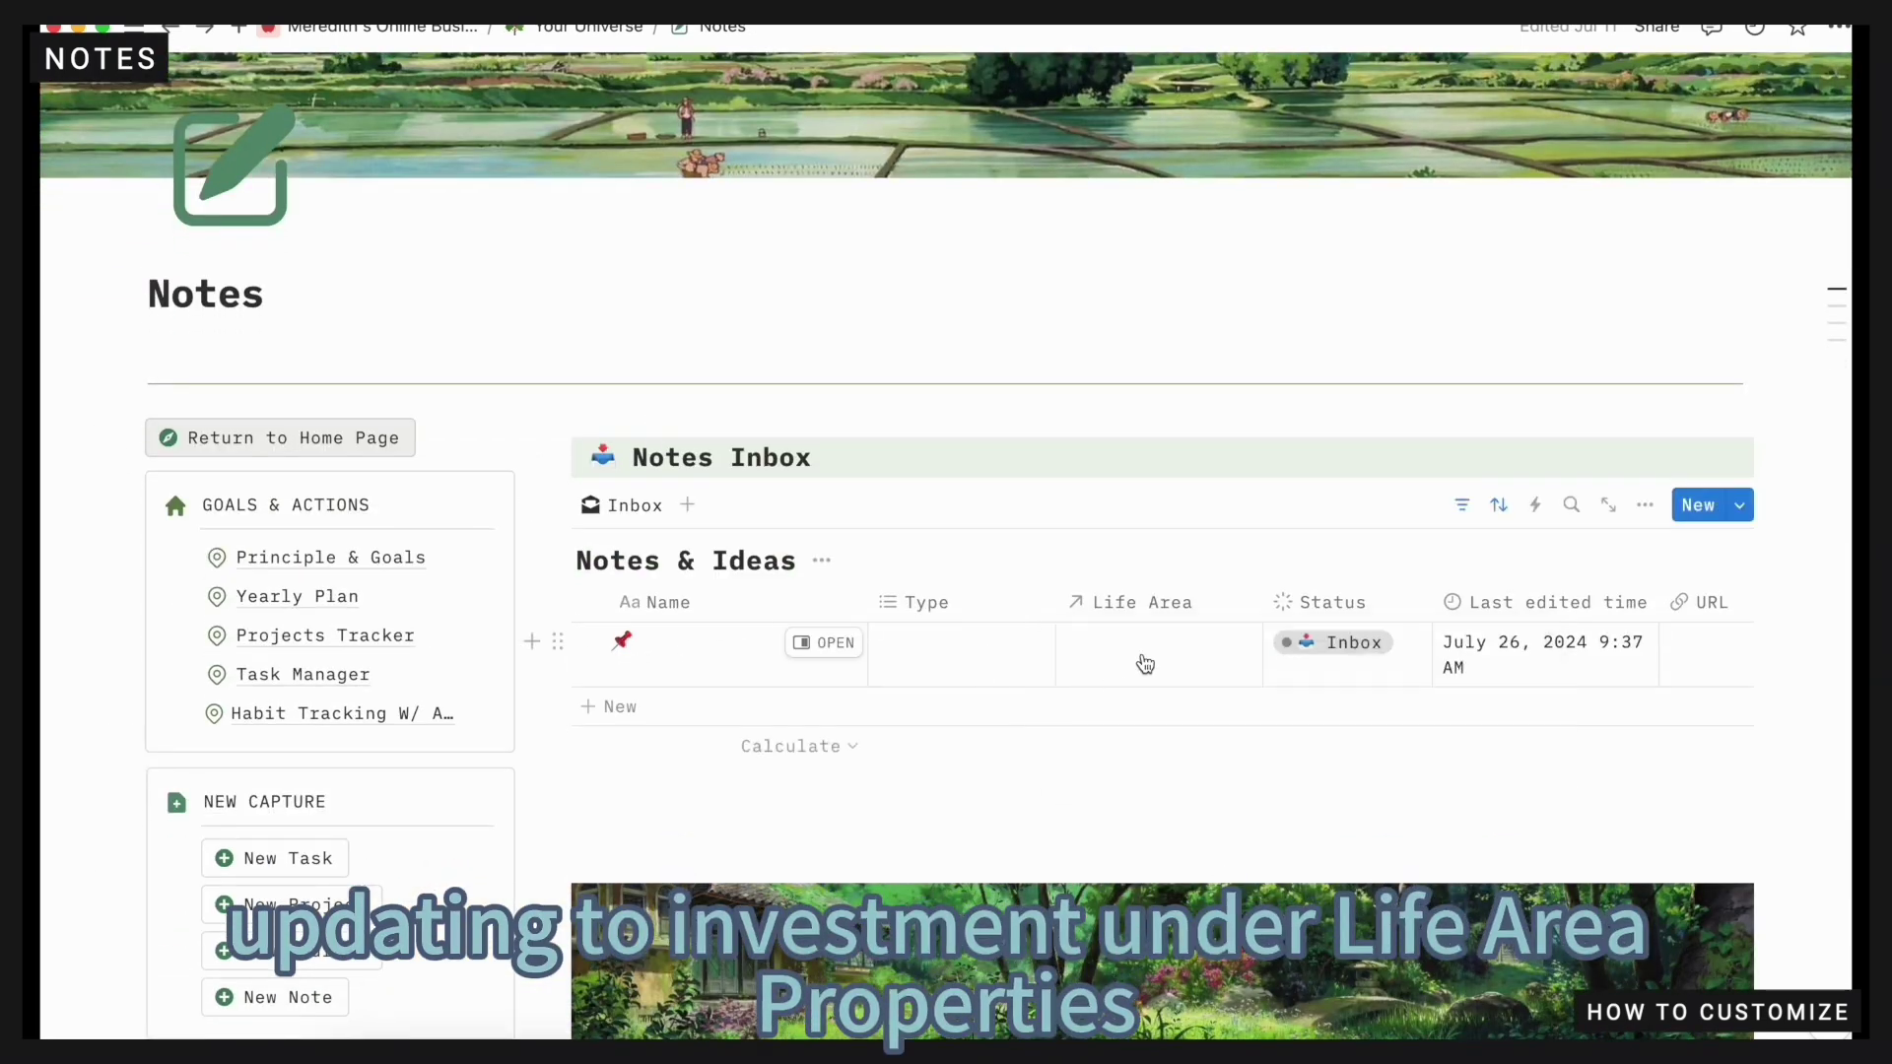
pyautogui.click(1143, 645)
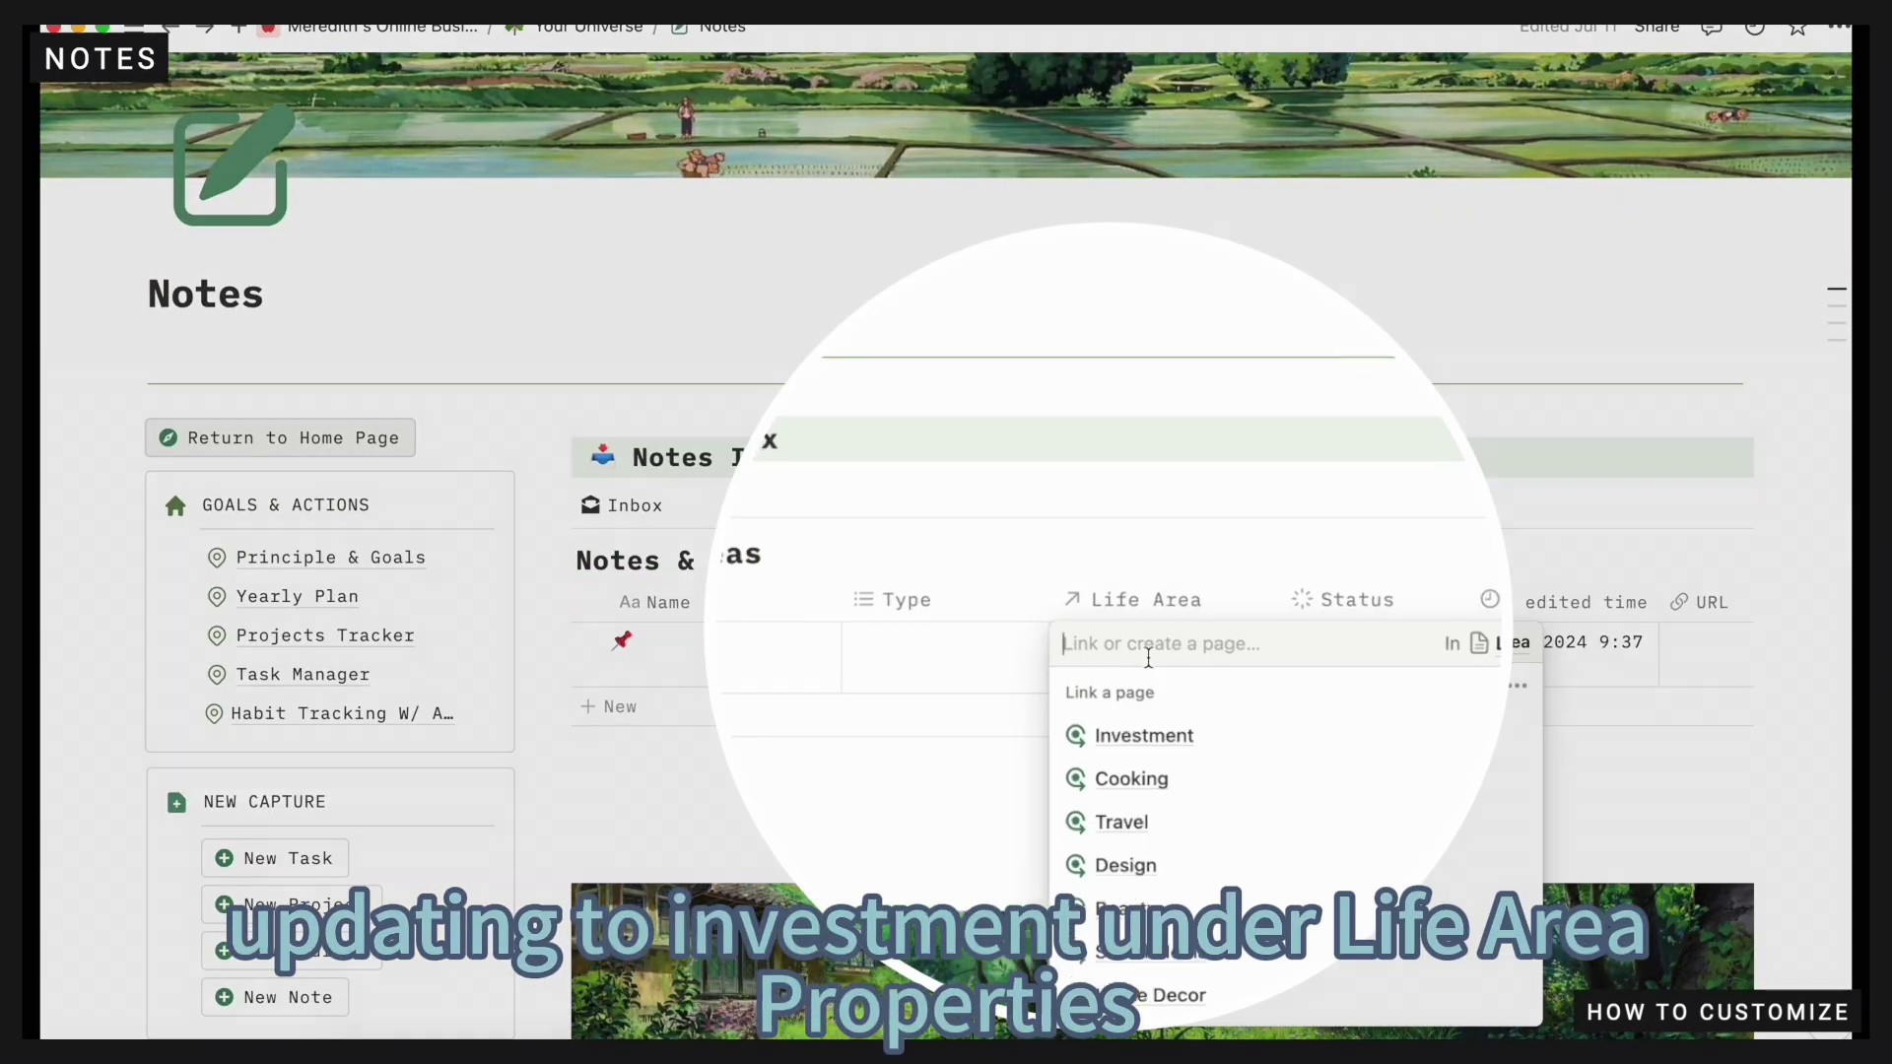
pyautogui.press('Escape')
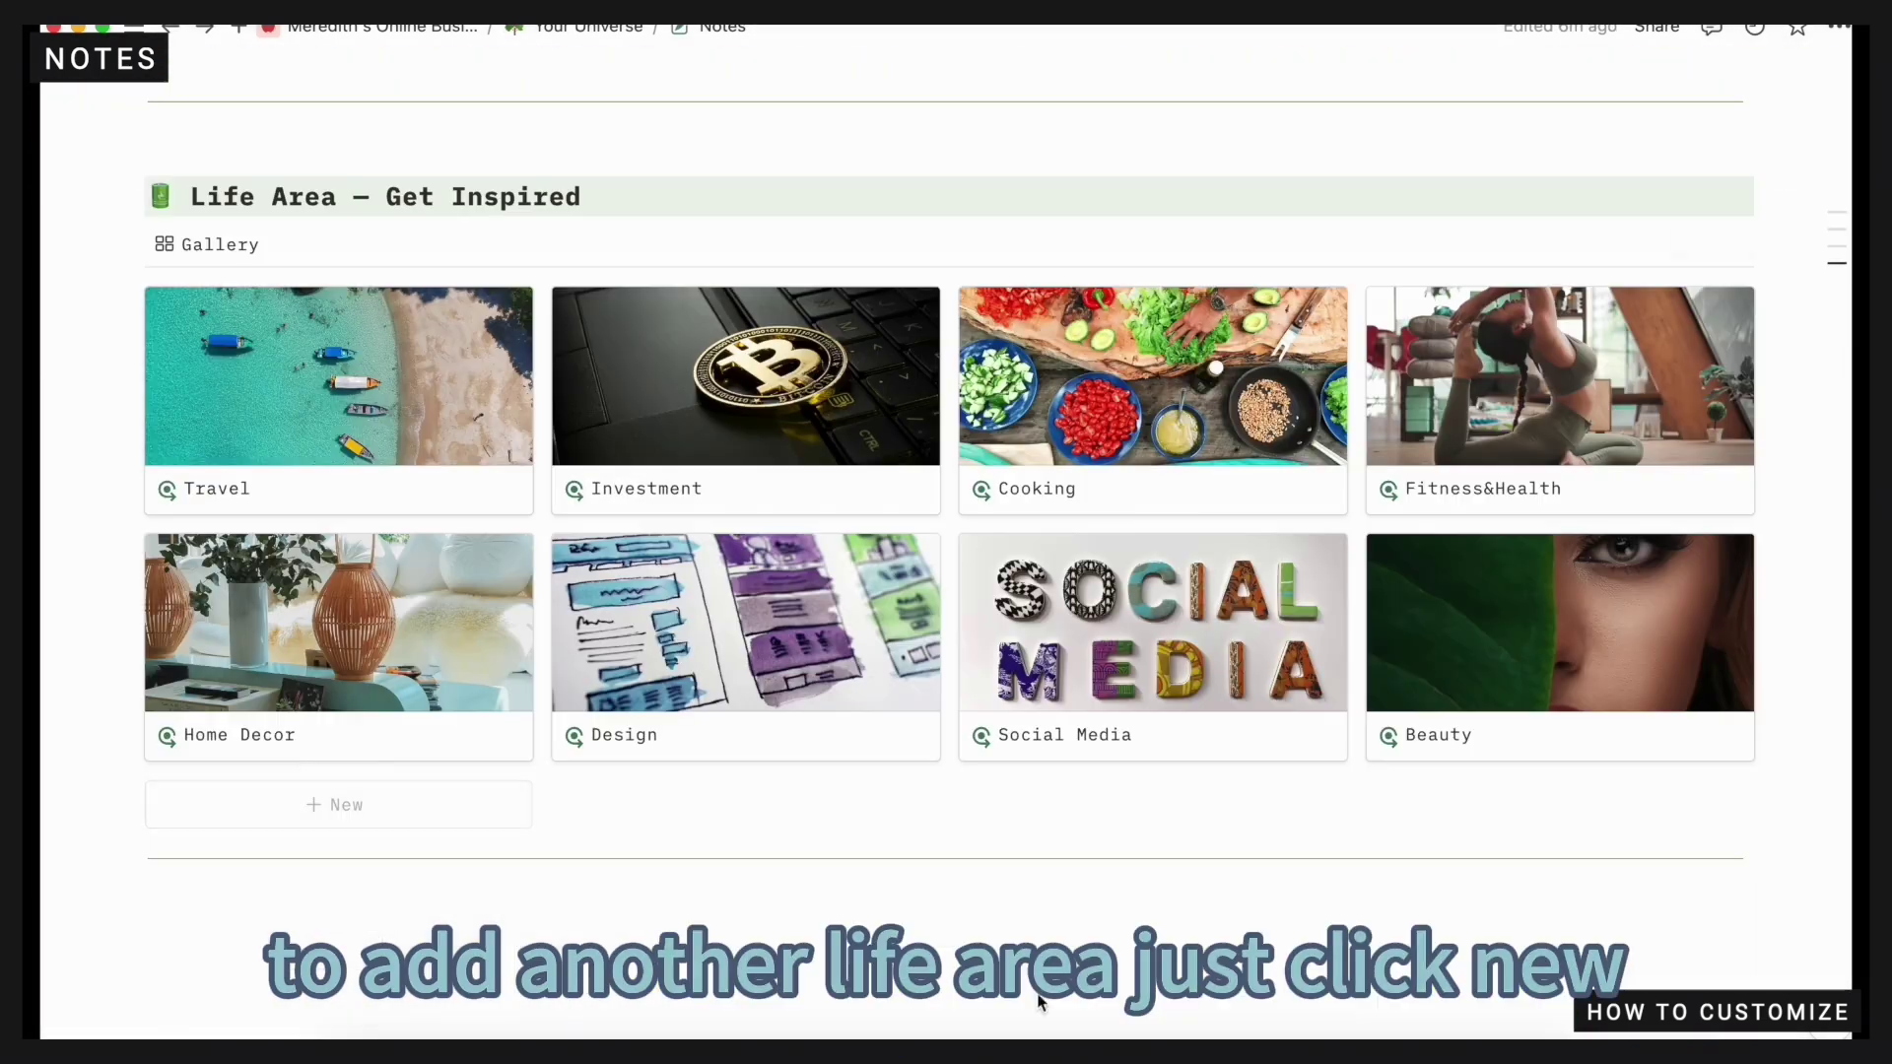
# Add a life area named Relationships with the New template and check the filters of its Idea Folder and Web Clips Filed lists
pyautogui.click(347, 805)
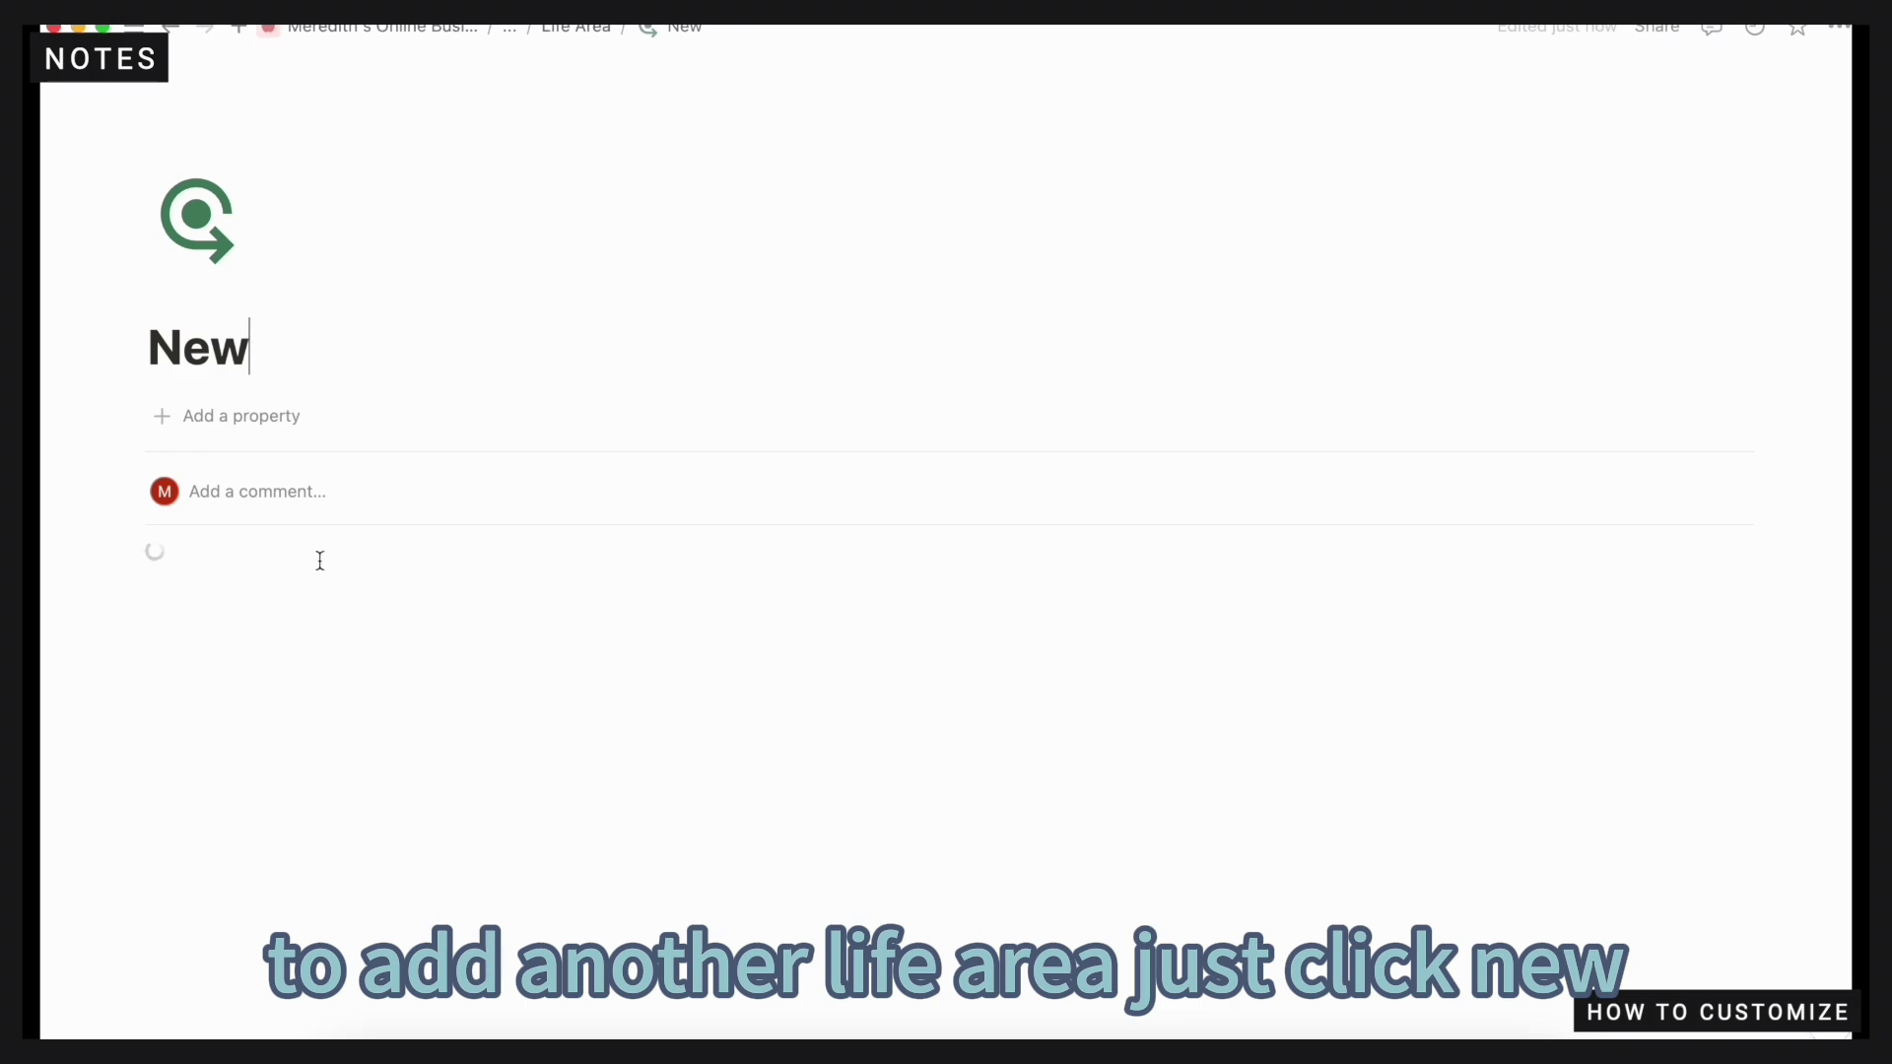
pyautogui.press('BackSpace')
pyautogui.press('BackSpace')
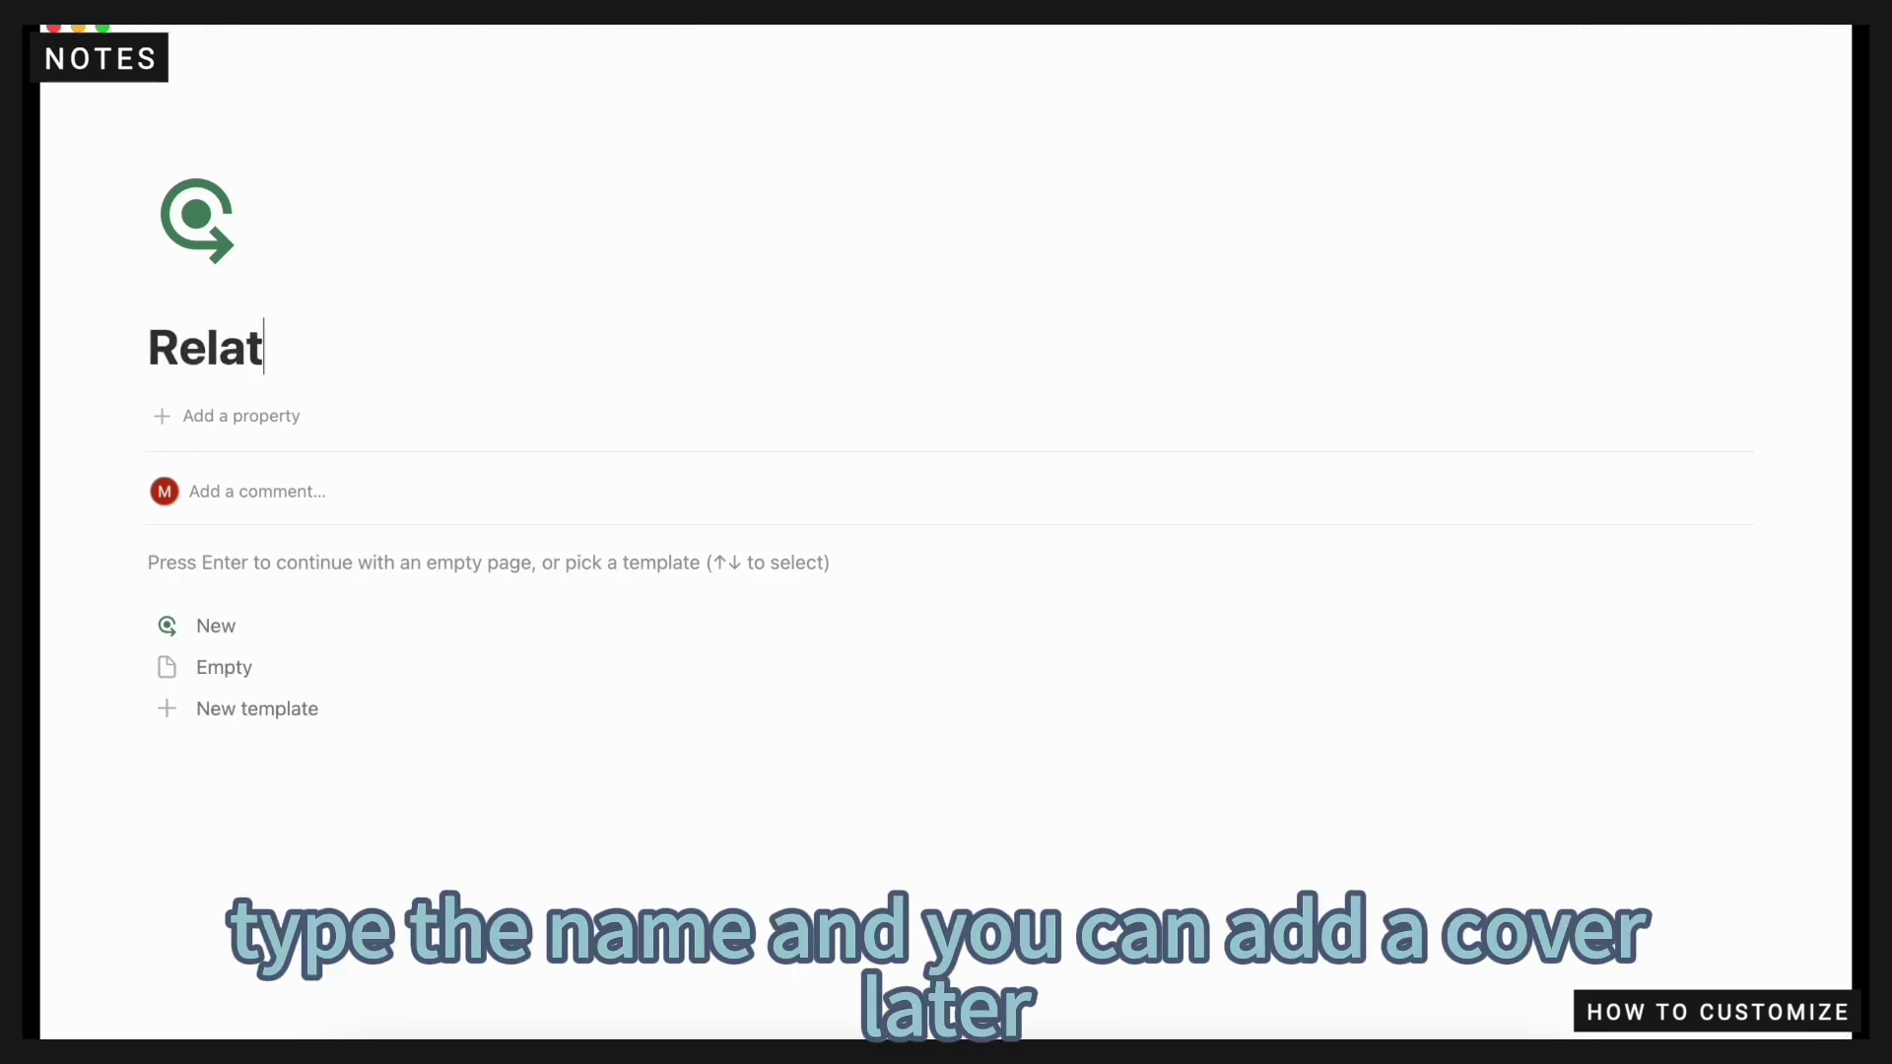
pyautogui.write('Relationships')
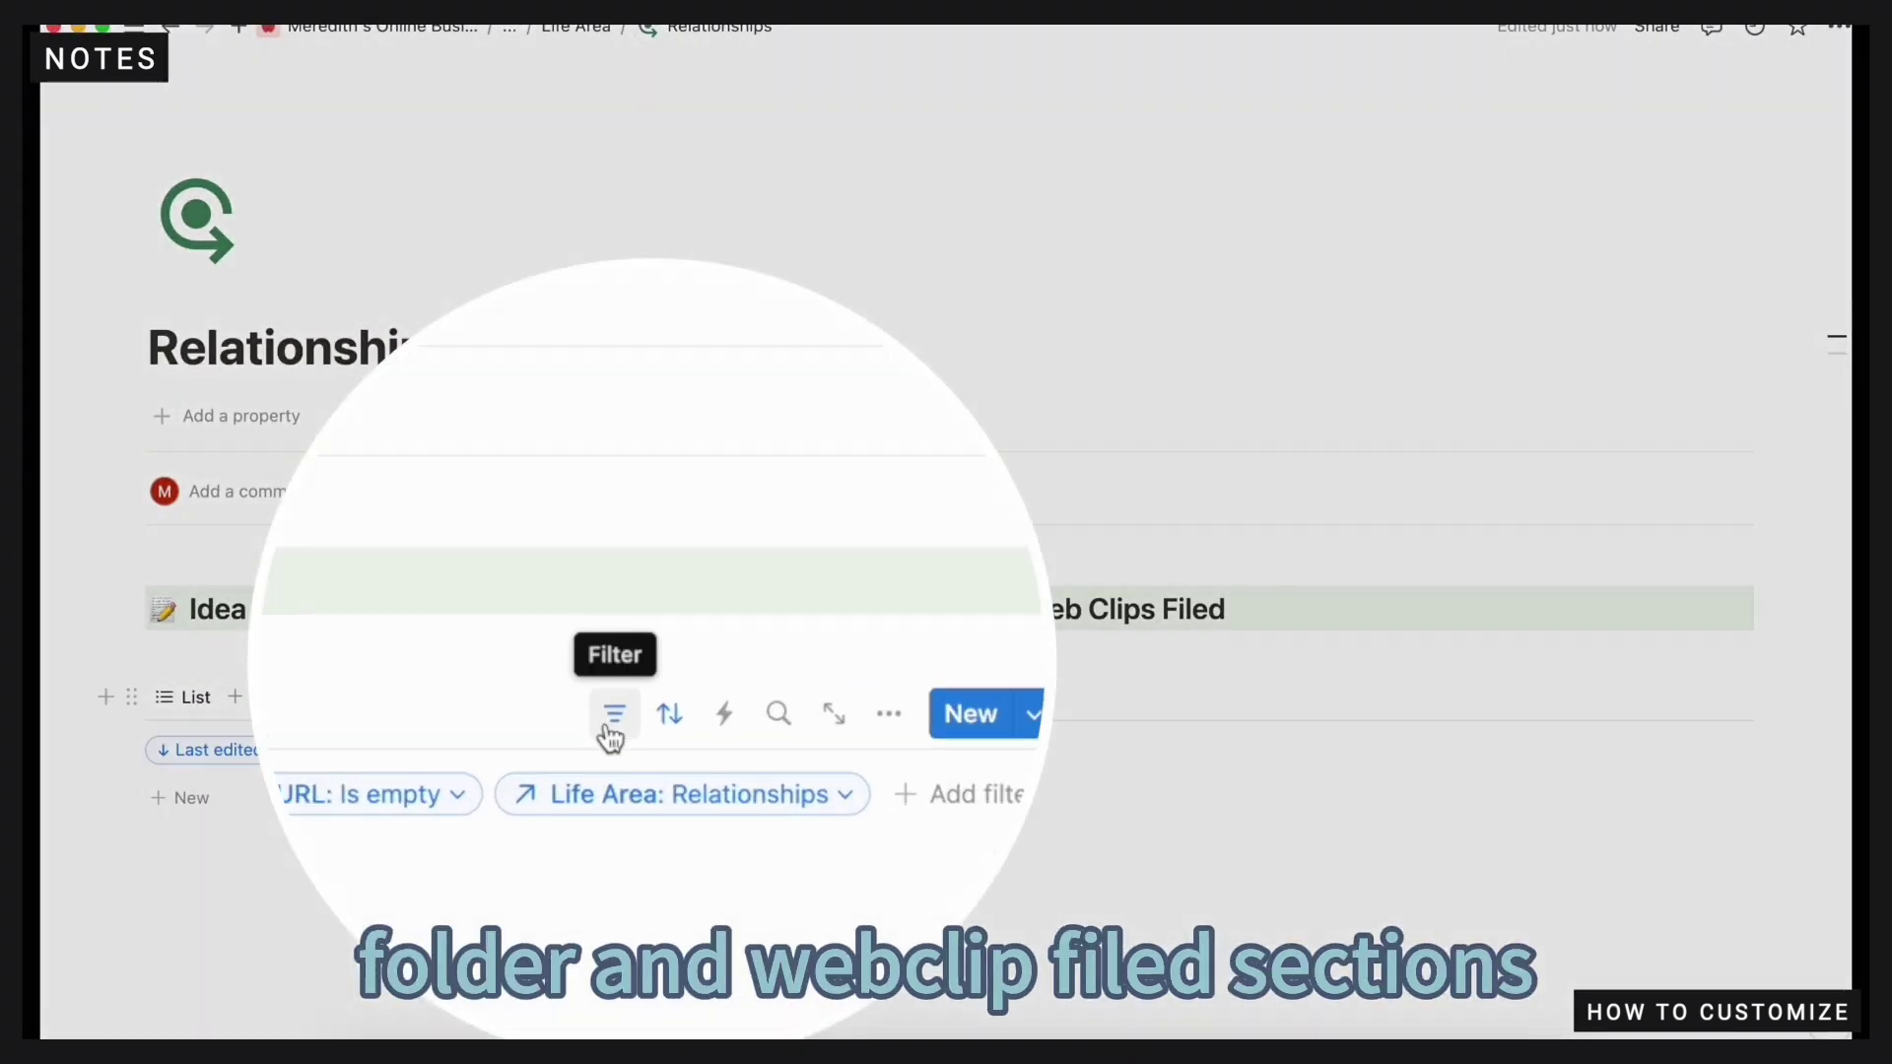
pyautogui.click(627, 697)
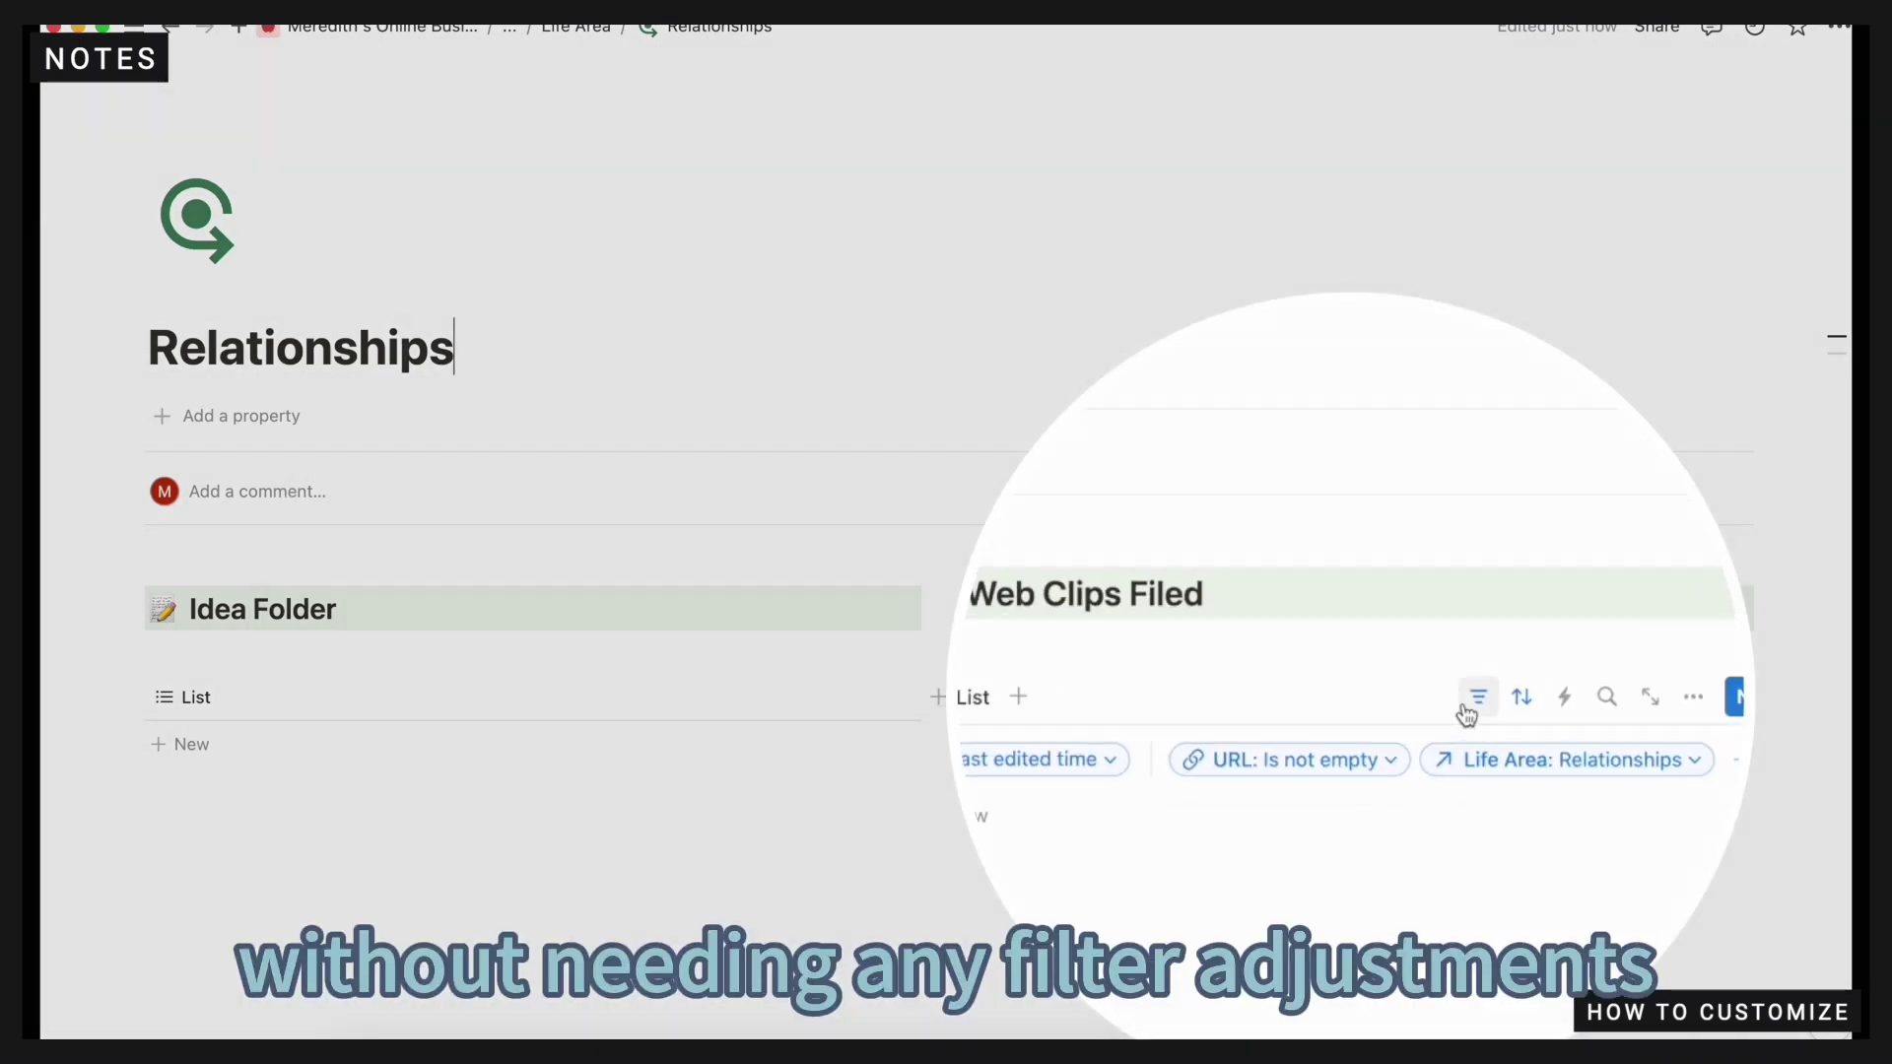
pyautogui.click(1459, 703)
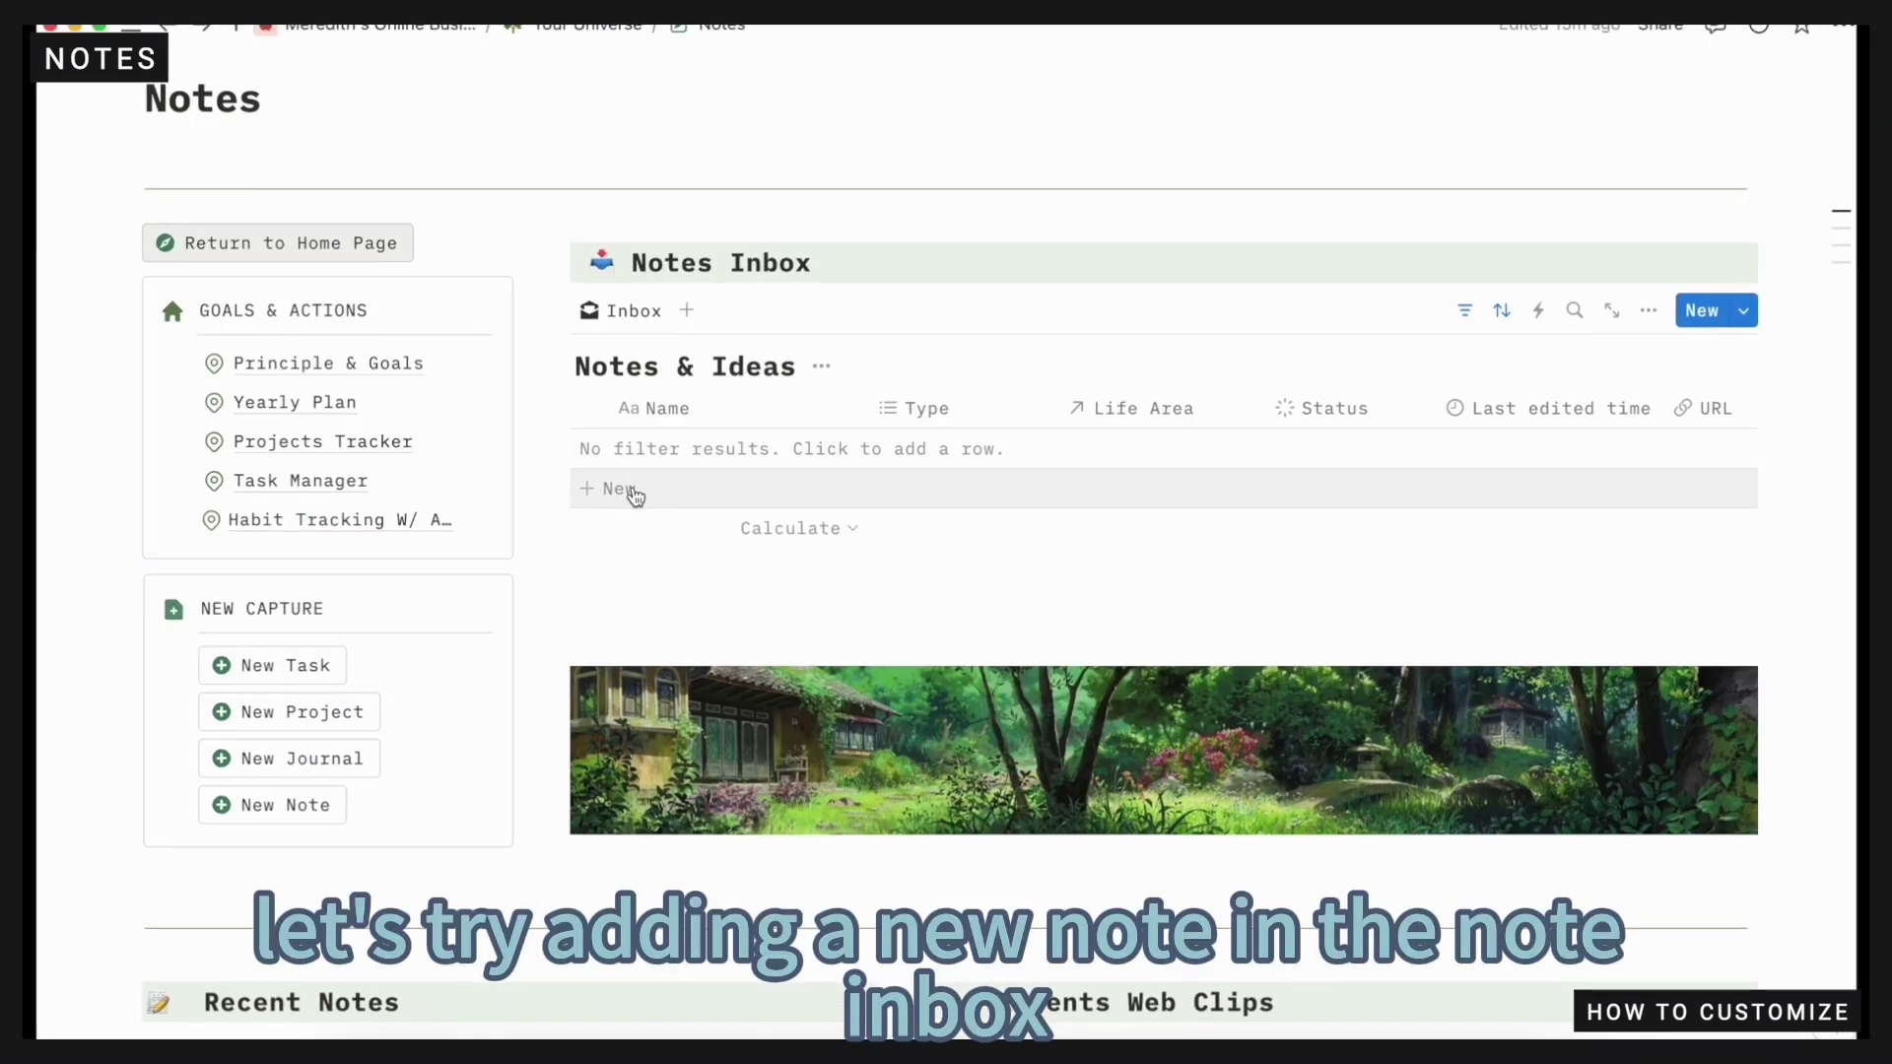
# Add a birthday party note to the Notes Inbox and set its Type to Ideas & Brain
pyautogui.click(623, 491)
pyautogui.write('Jul')
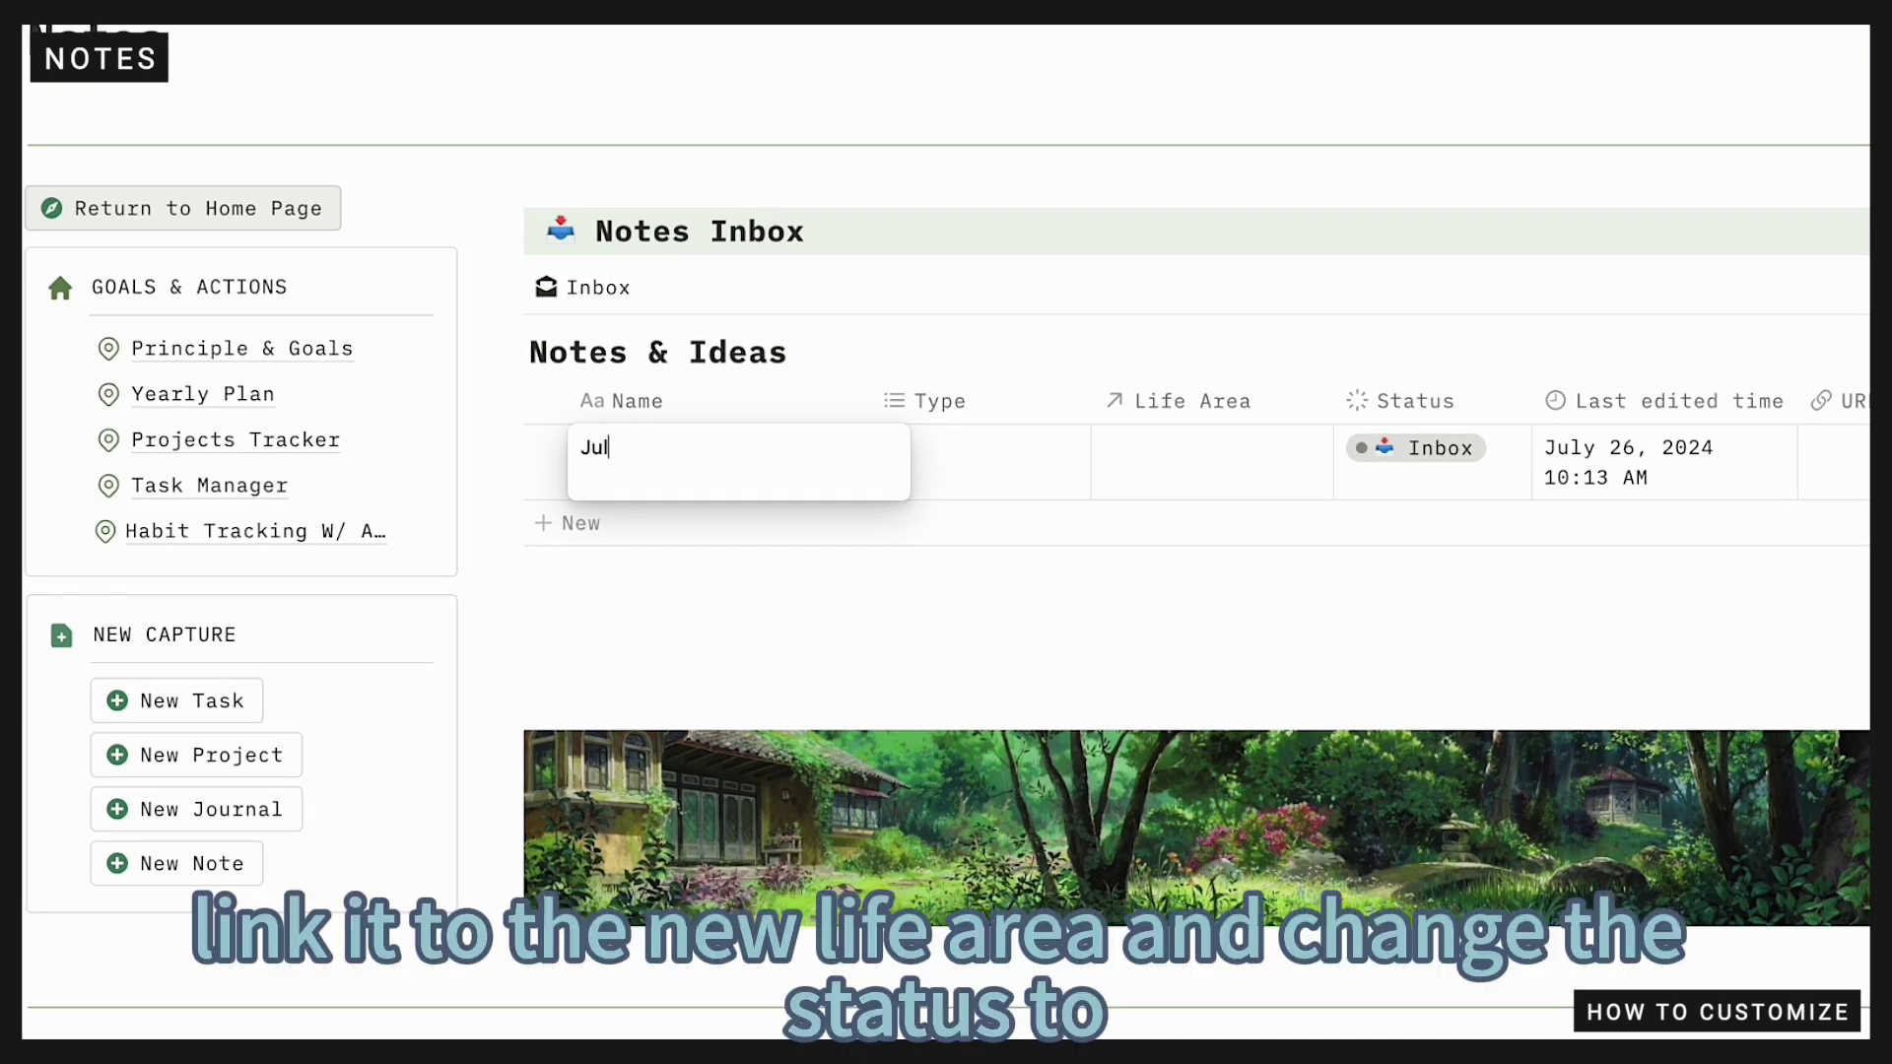
pyautogui.write("ie's birthday party")
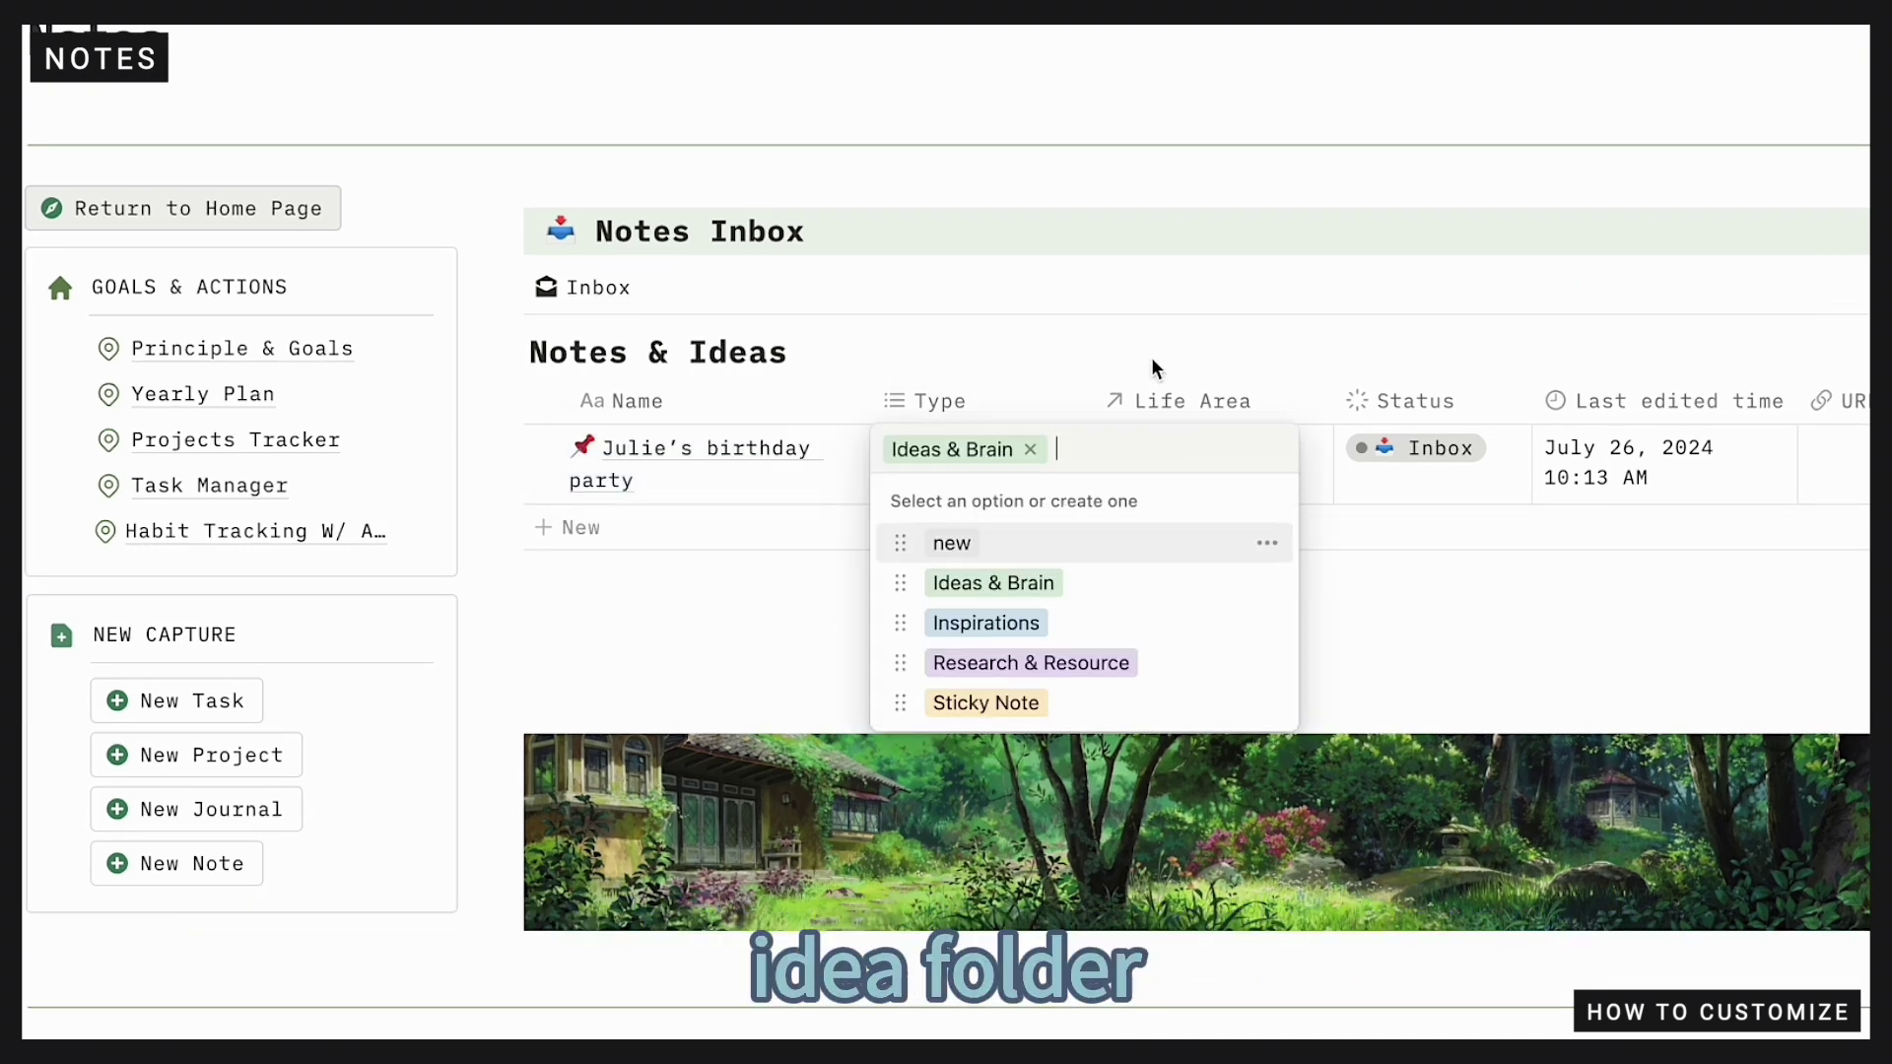
# Set the birthday party note's Life Area to Relationships and its Status to Idea Folder
pyautogui.click(1171, 471)
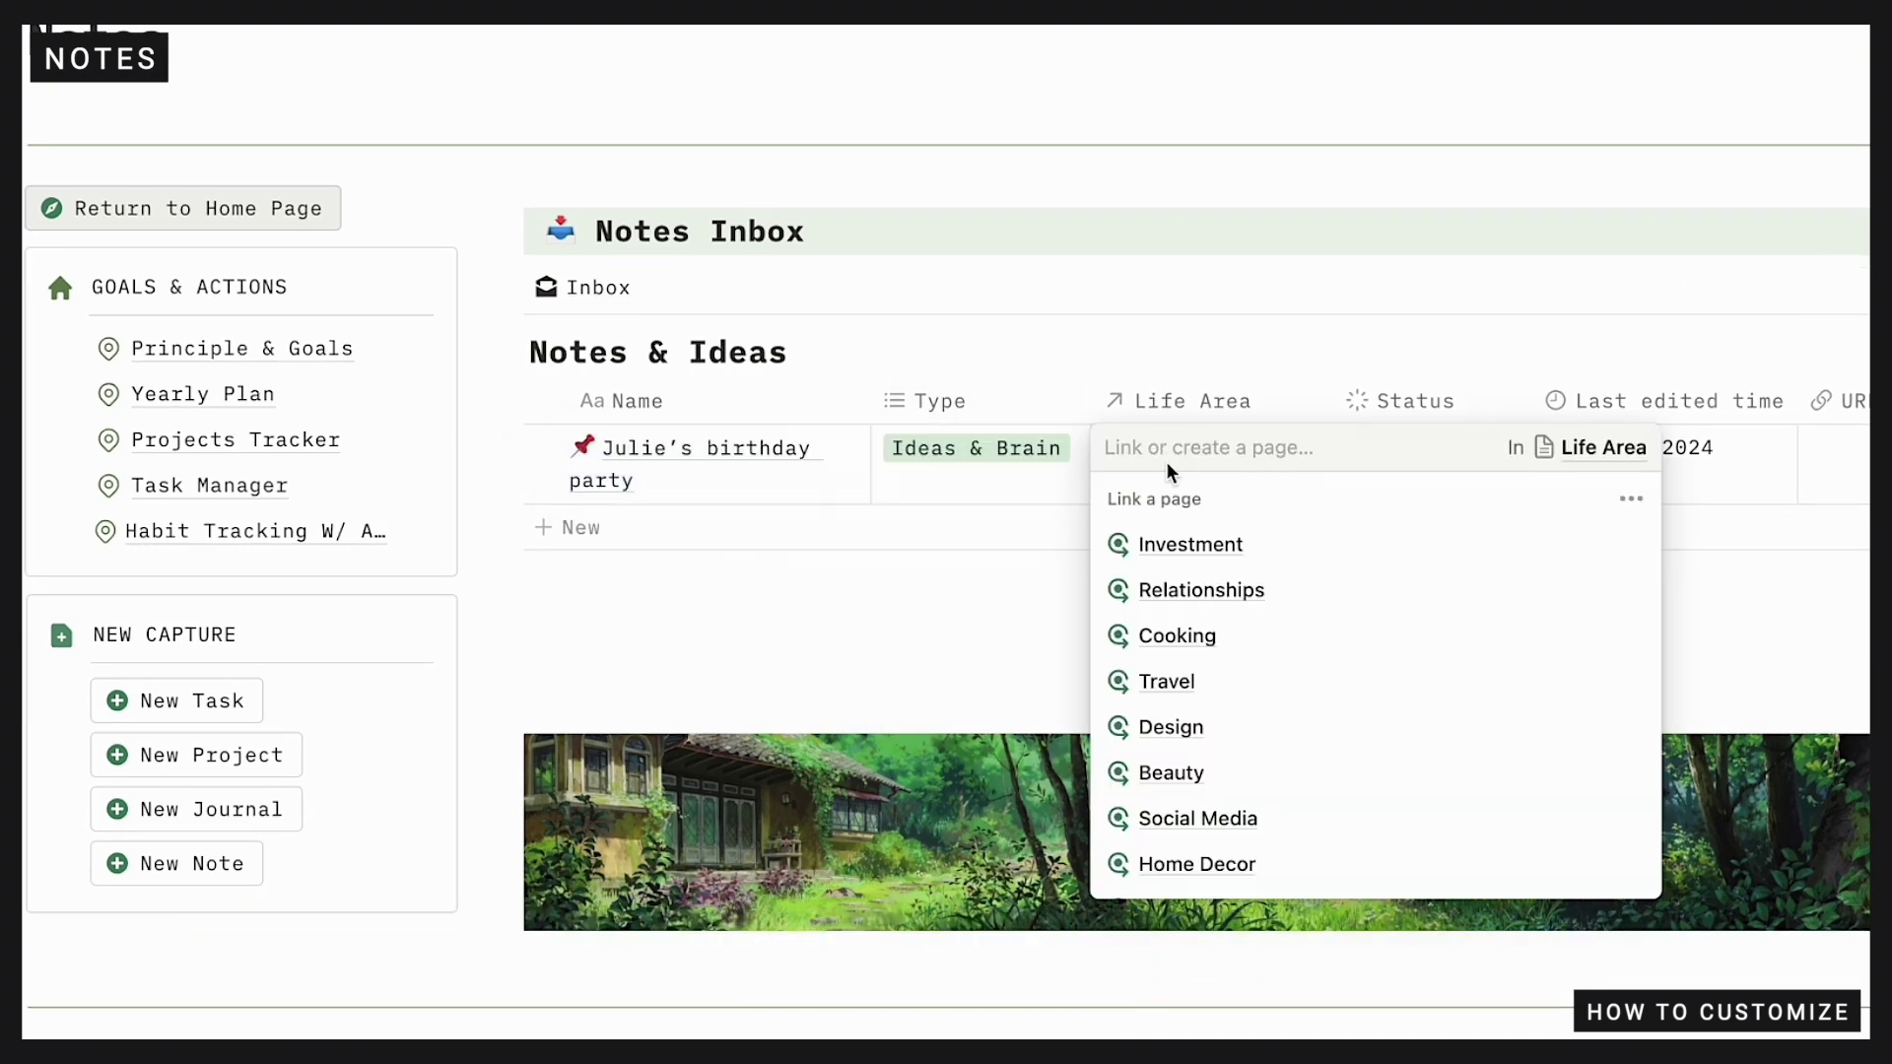
pyautogui.press('Escape')
pyautogui.click(1460, 489)
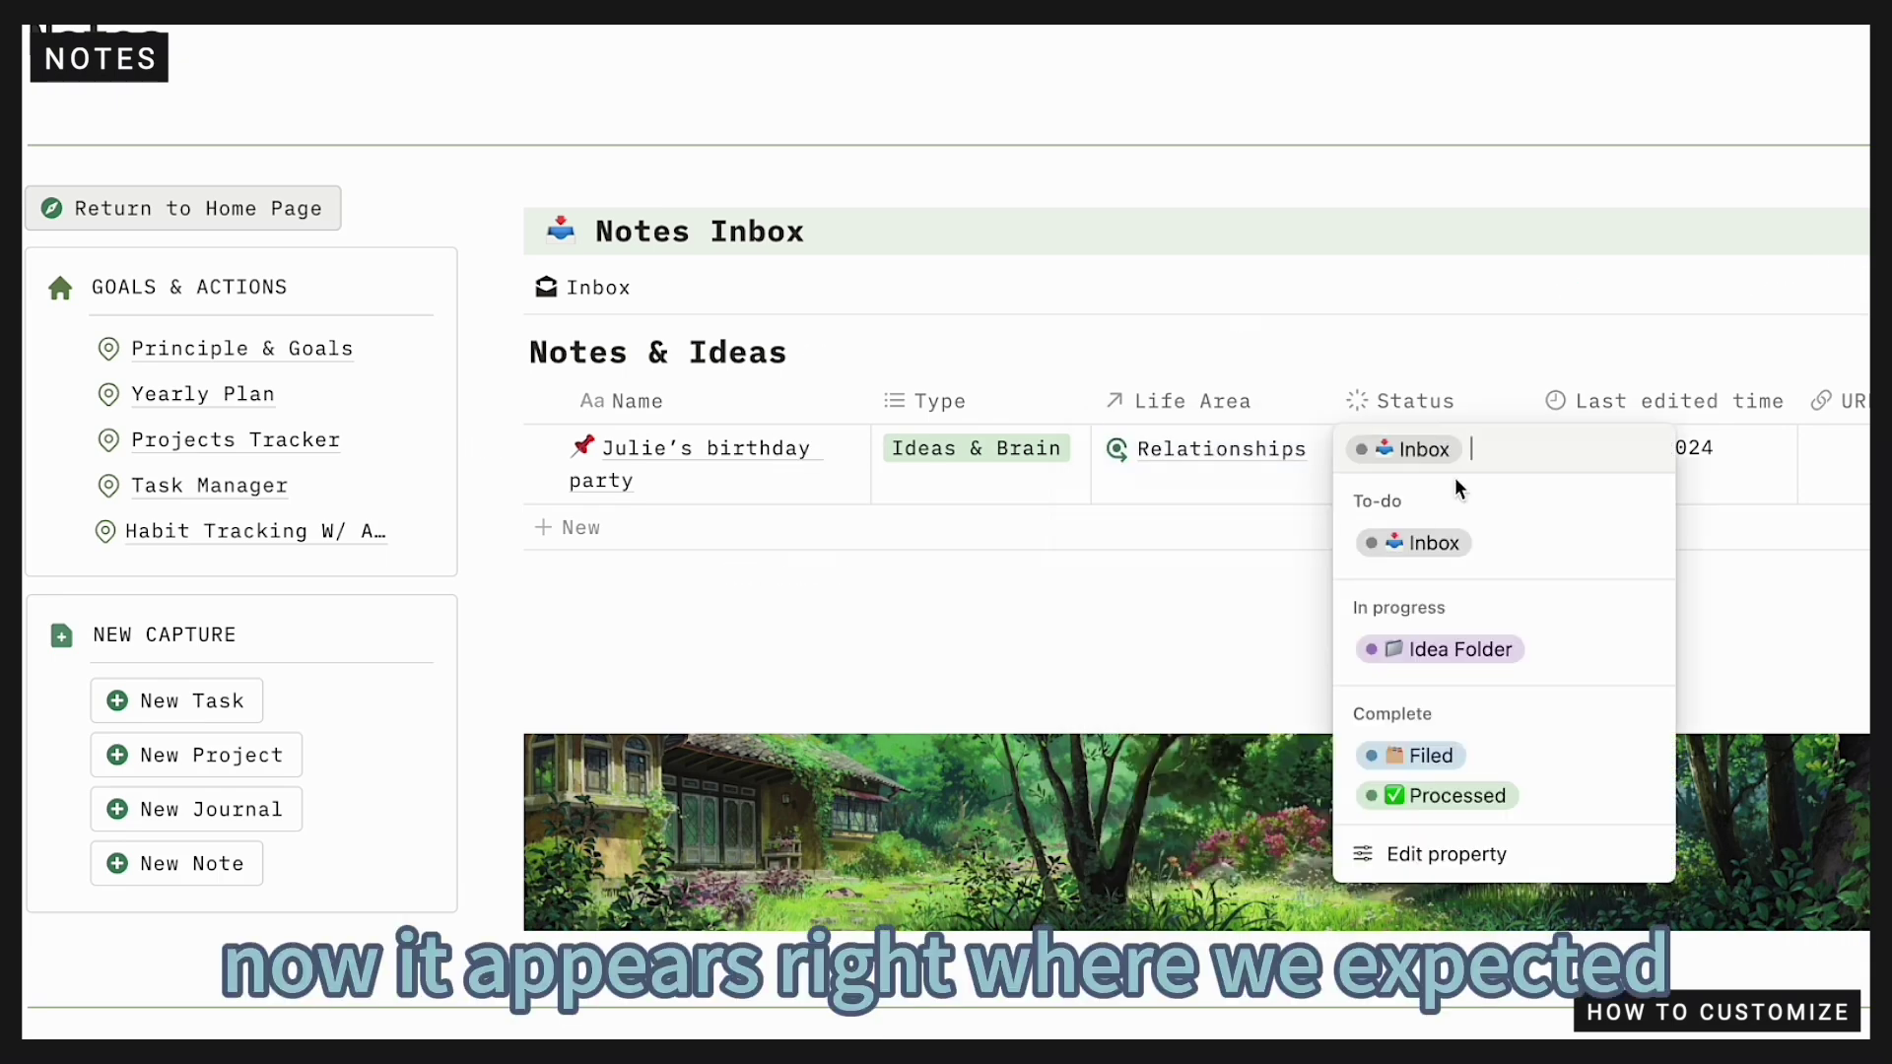
pyautogui.click(1453, 650)
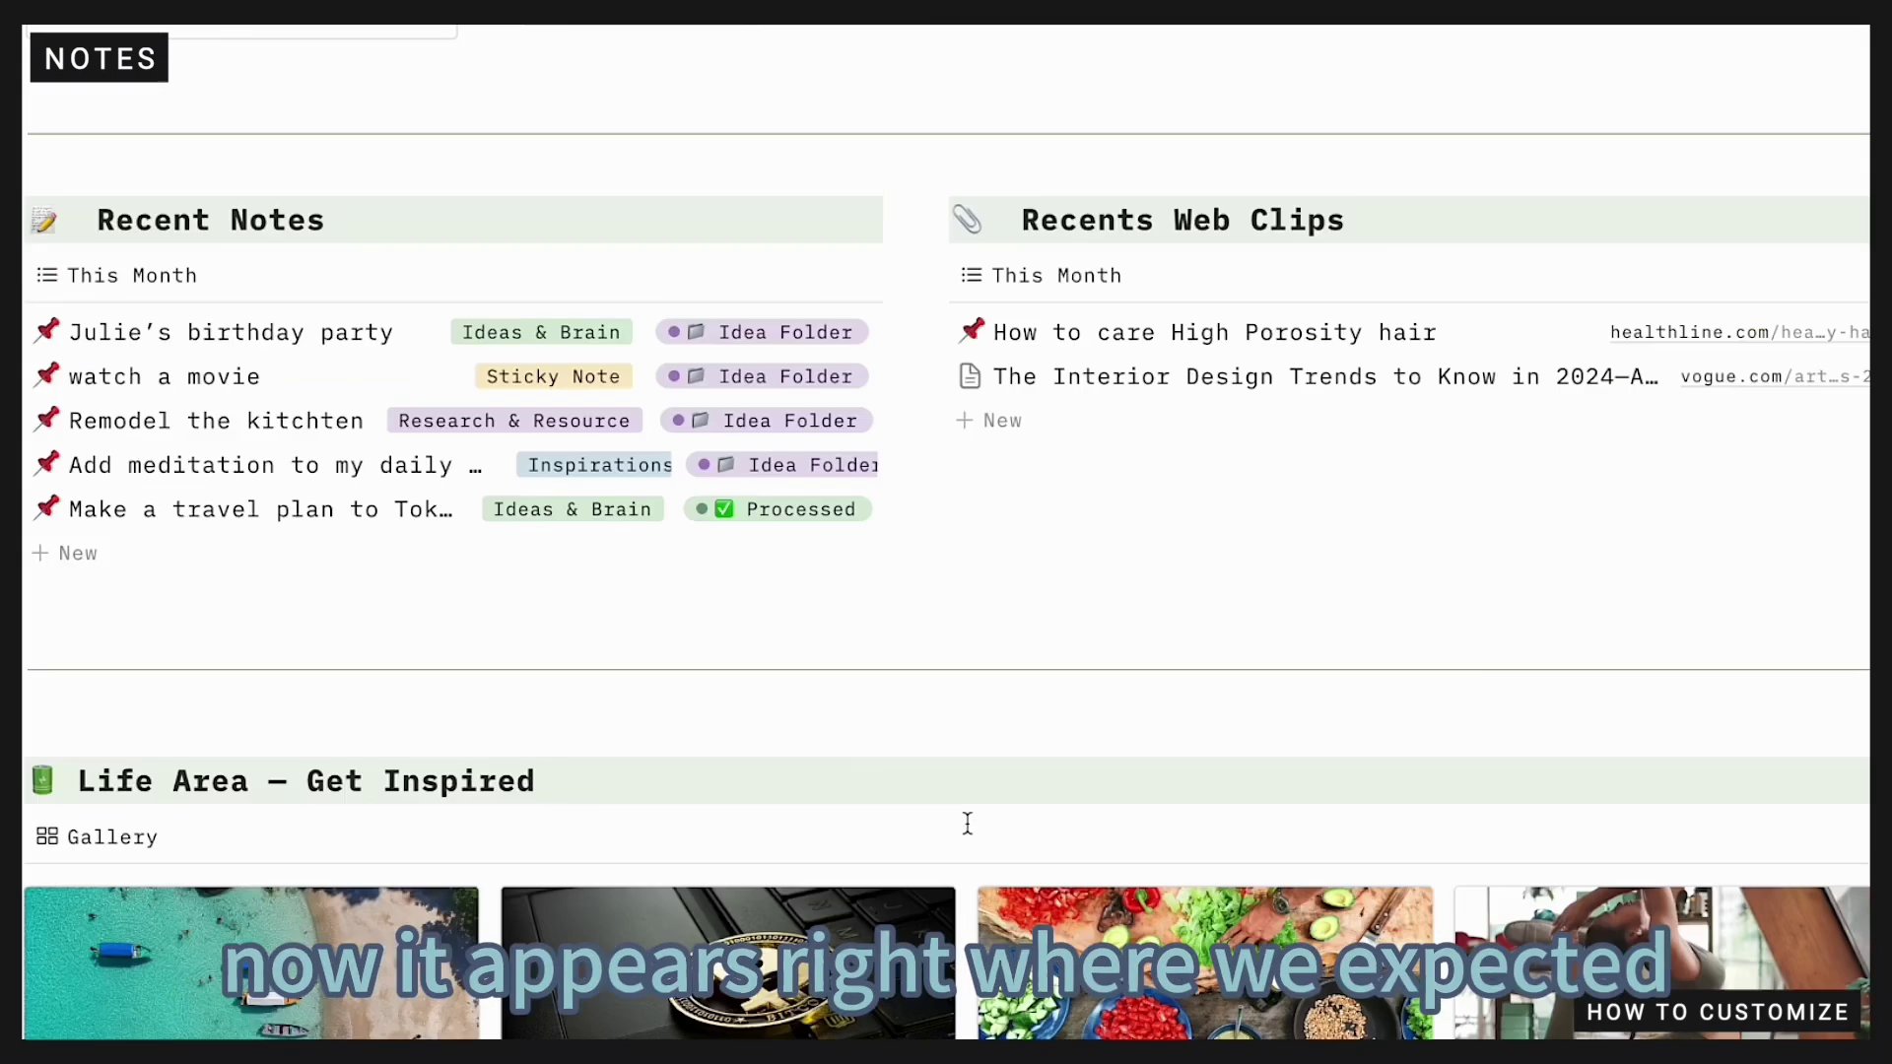
# Check the Relationships life area page for the birthday party note and leave the page
pyautogui.scroll(-8, 967, 824)
pyautogui.click(338, 832)
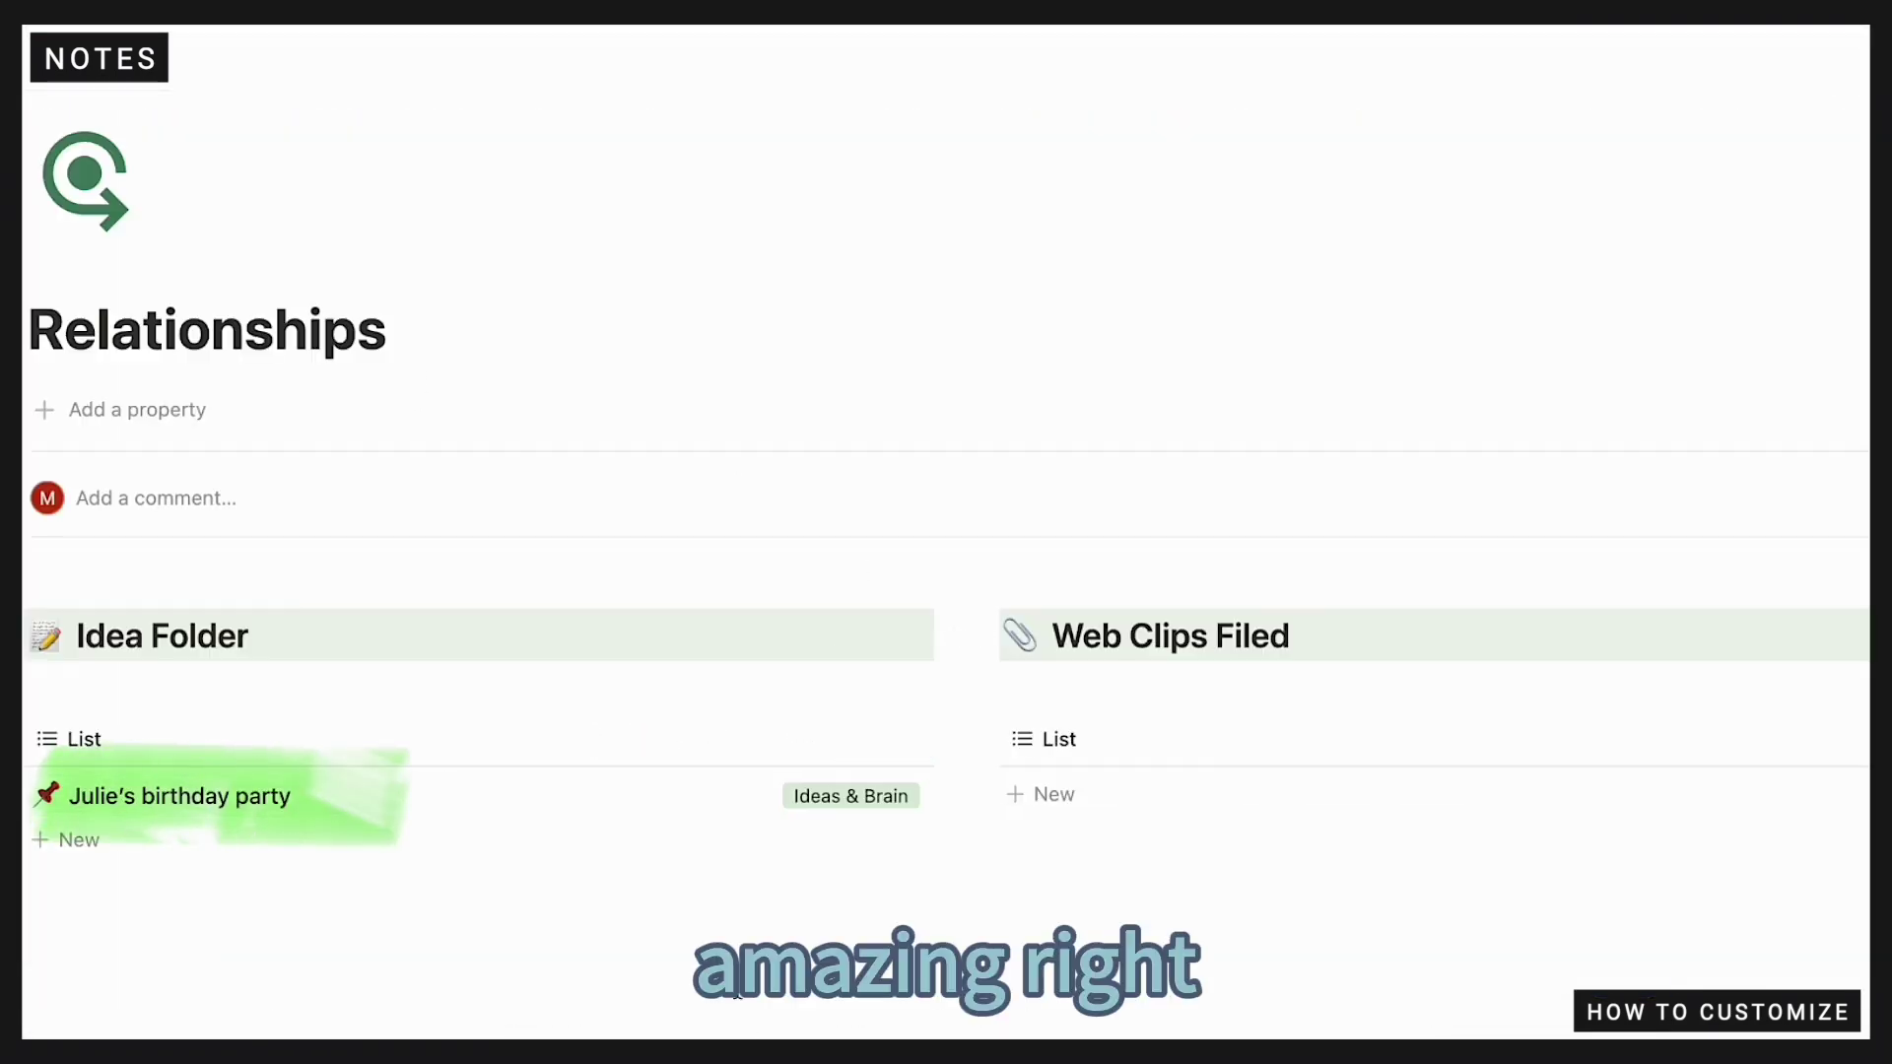
pyautogui.click(171, 26)
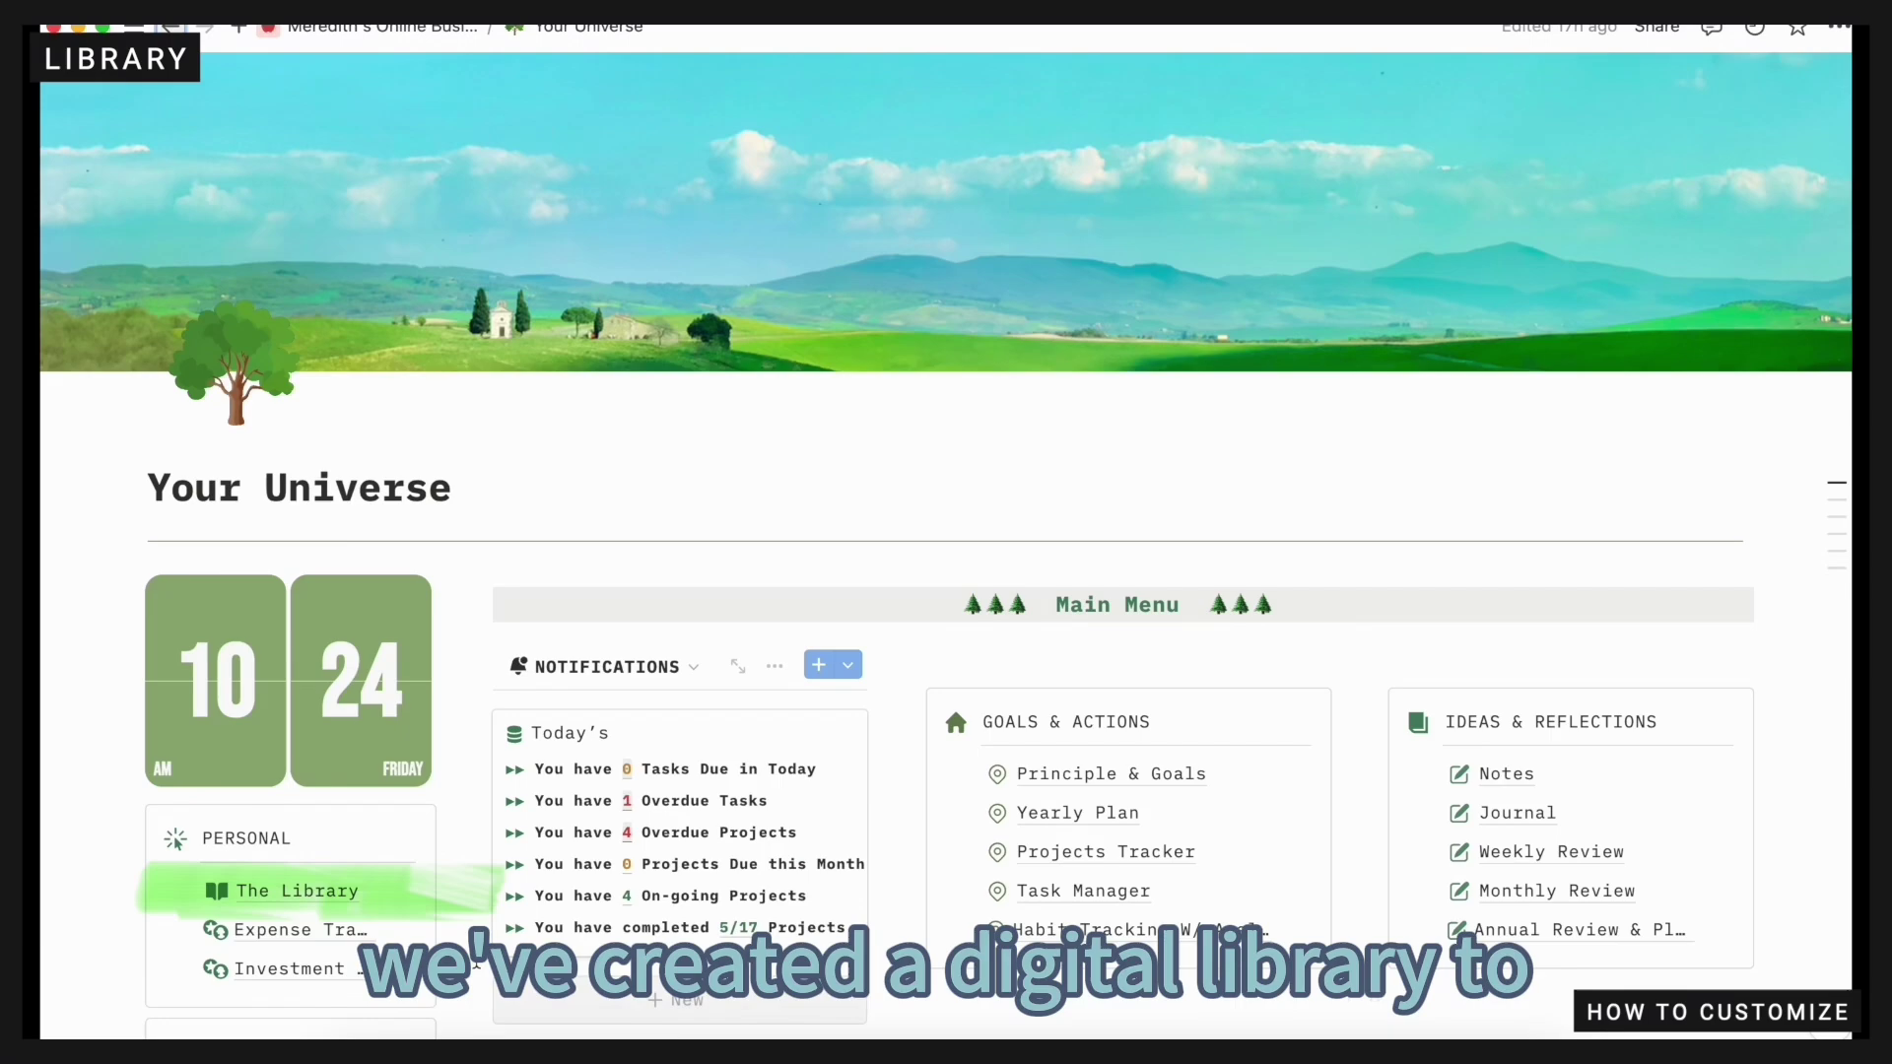
# Open The Library from the Your Universe home page and look through its whole Books gallery
pyautogui.click(338, 891)
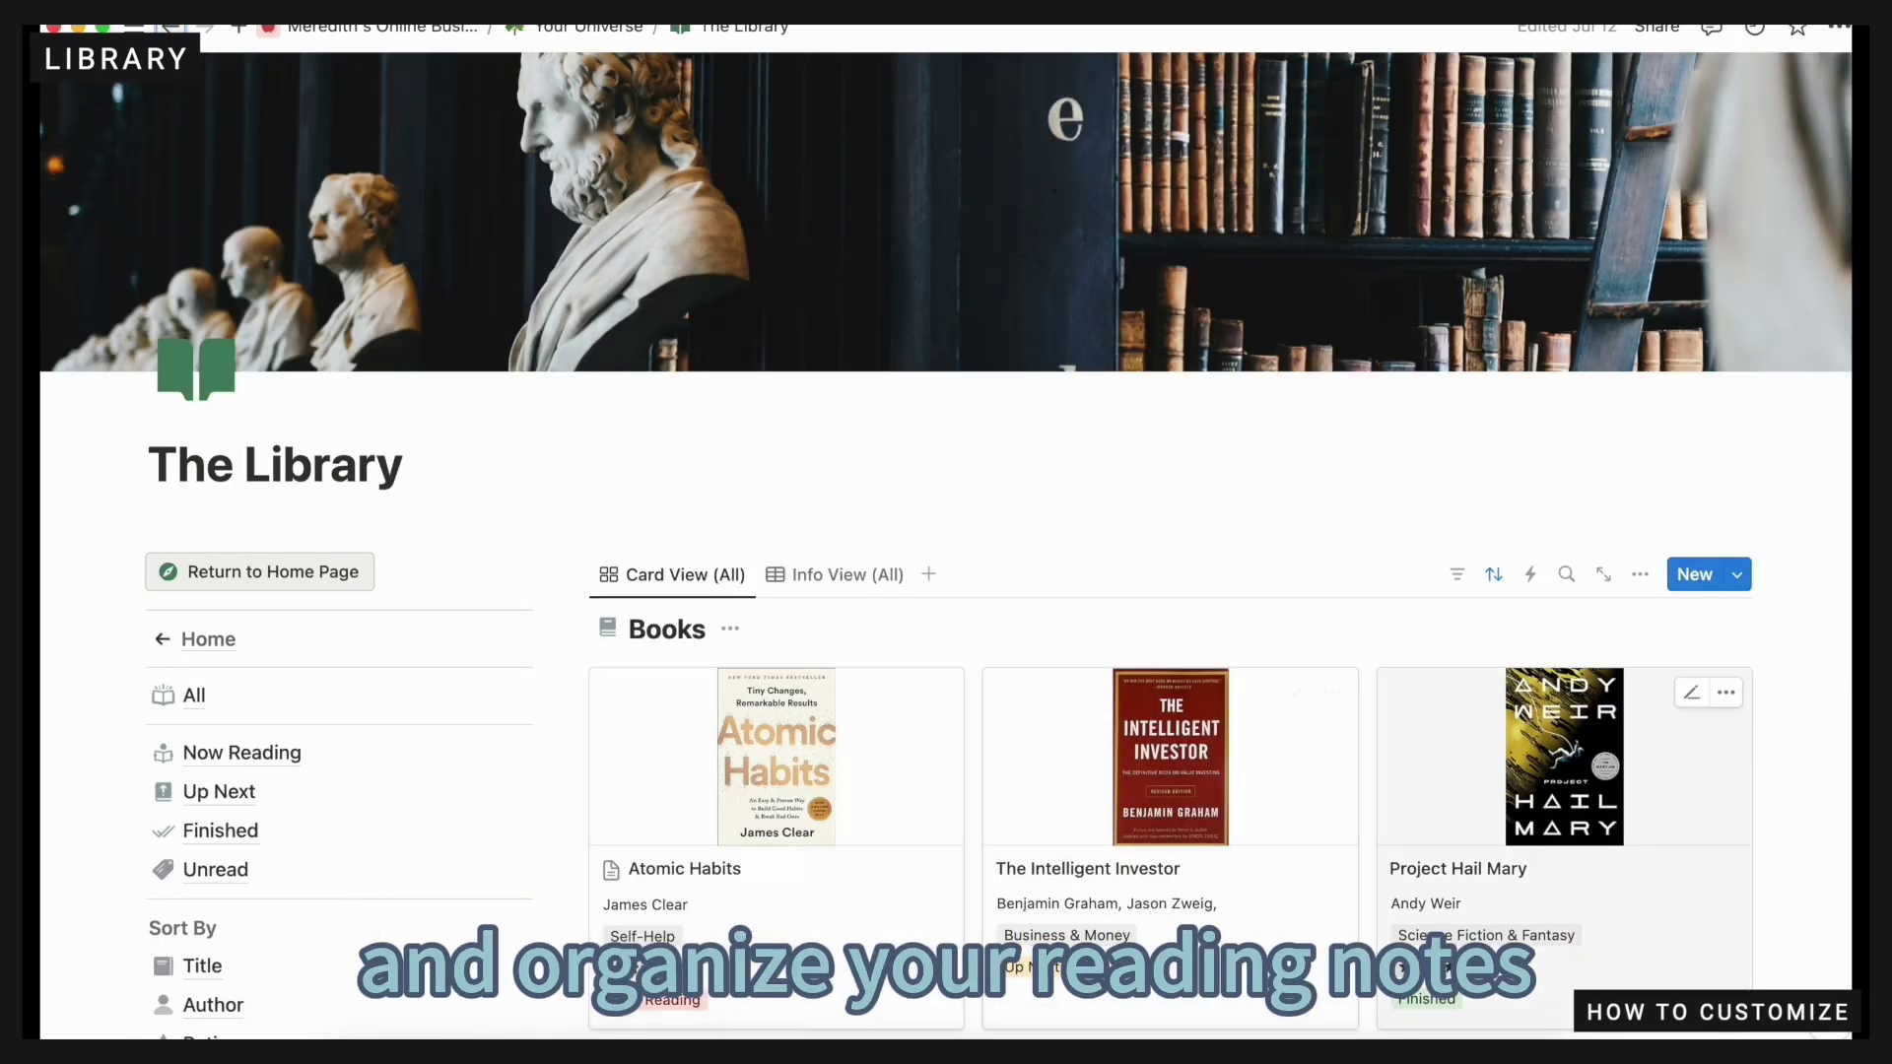
pyautogui.scroll(-9, 1795, 981)
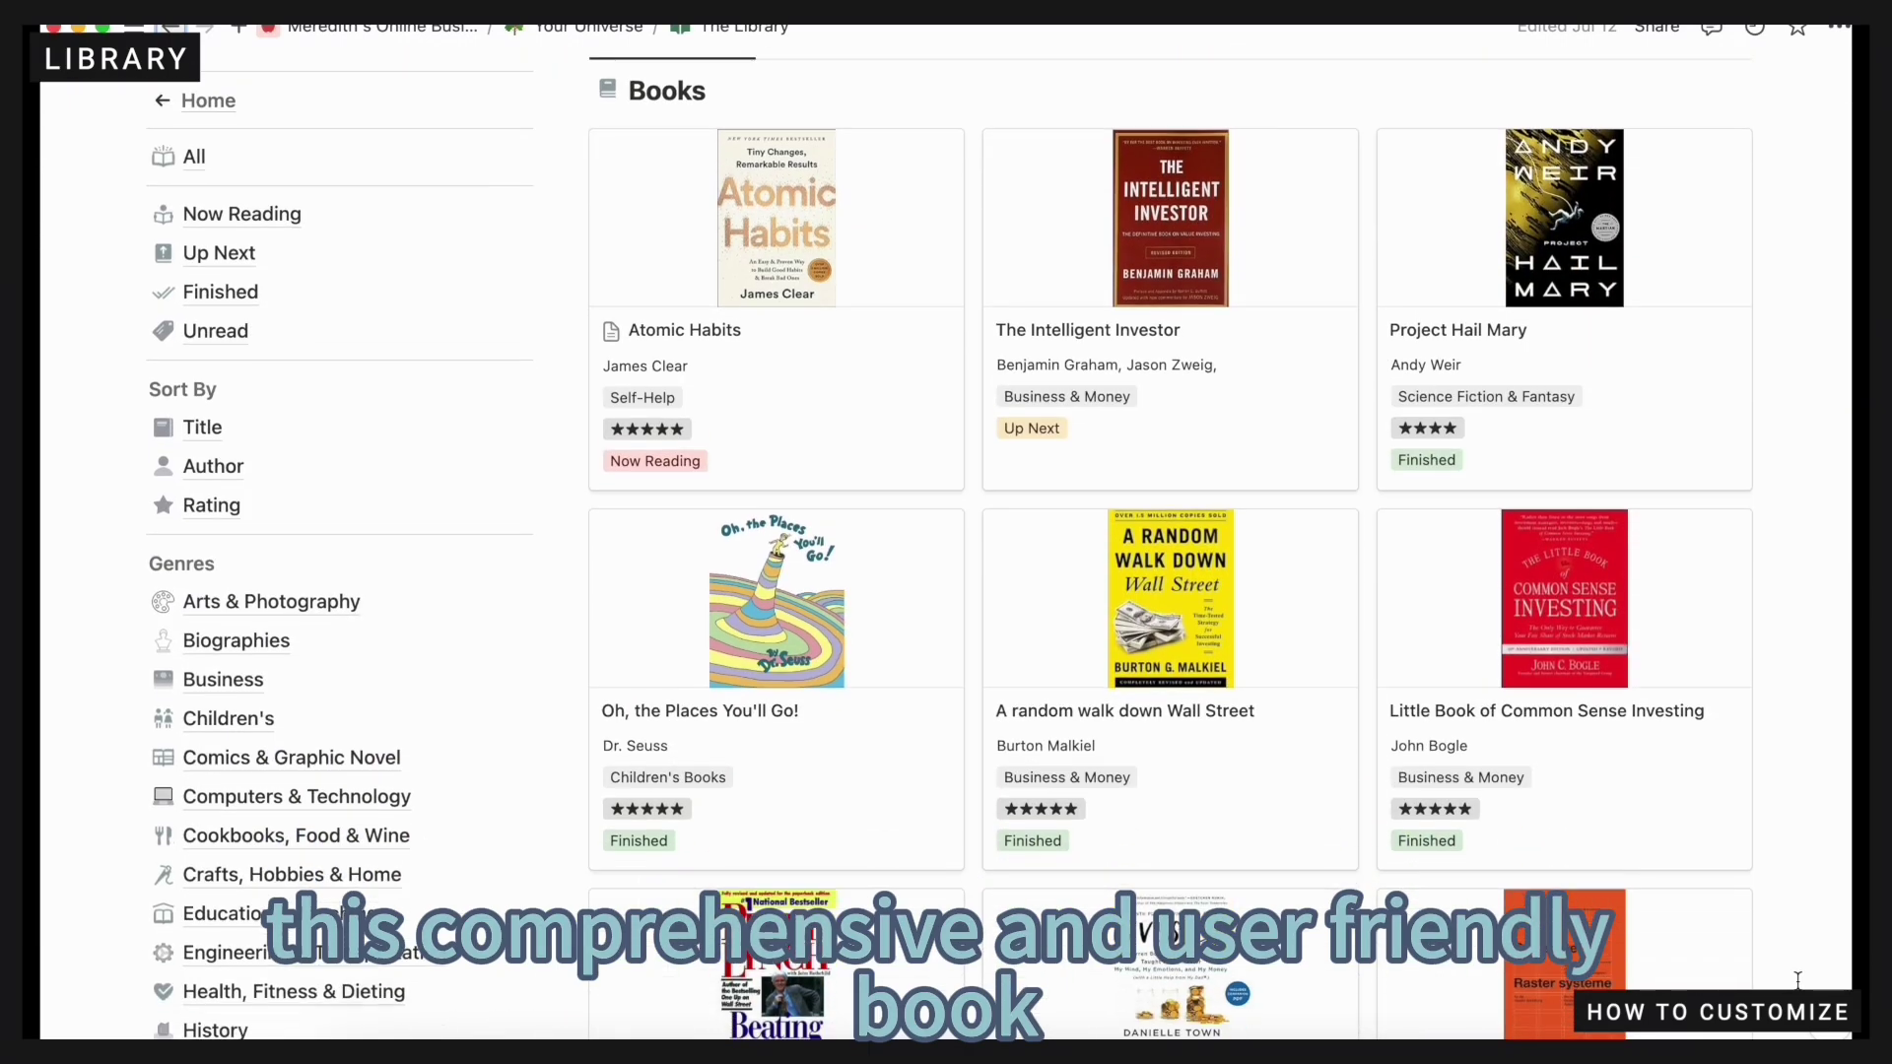
pyautogui.scroll(-13, 1797, 980)
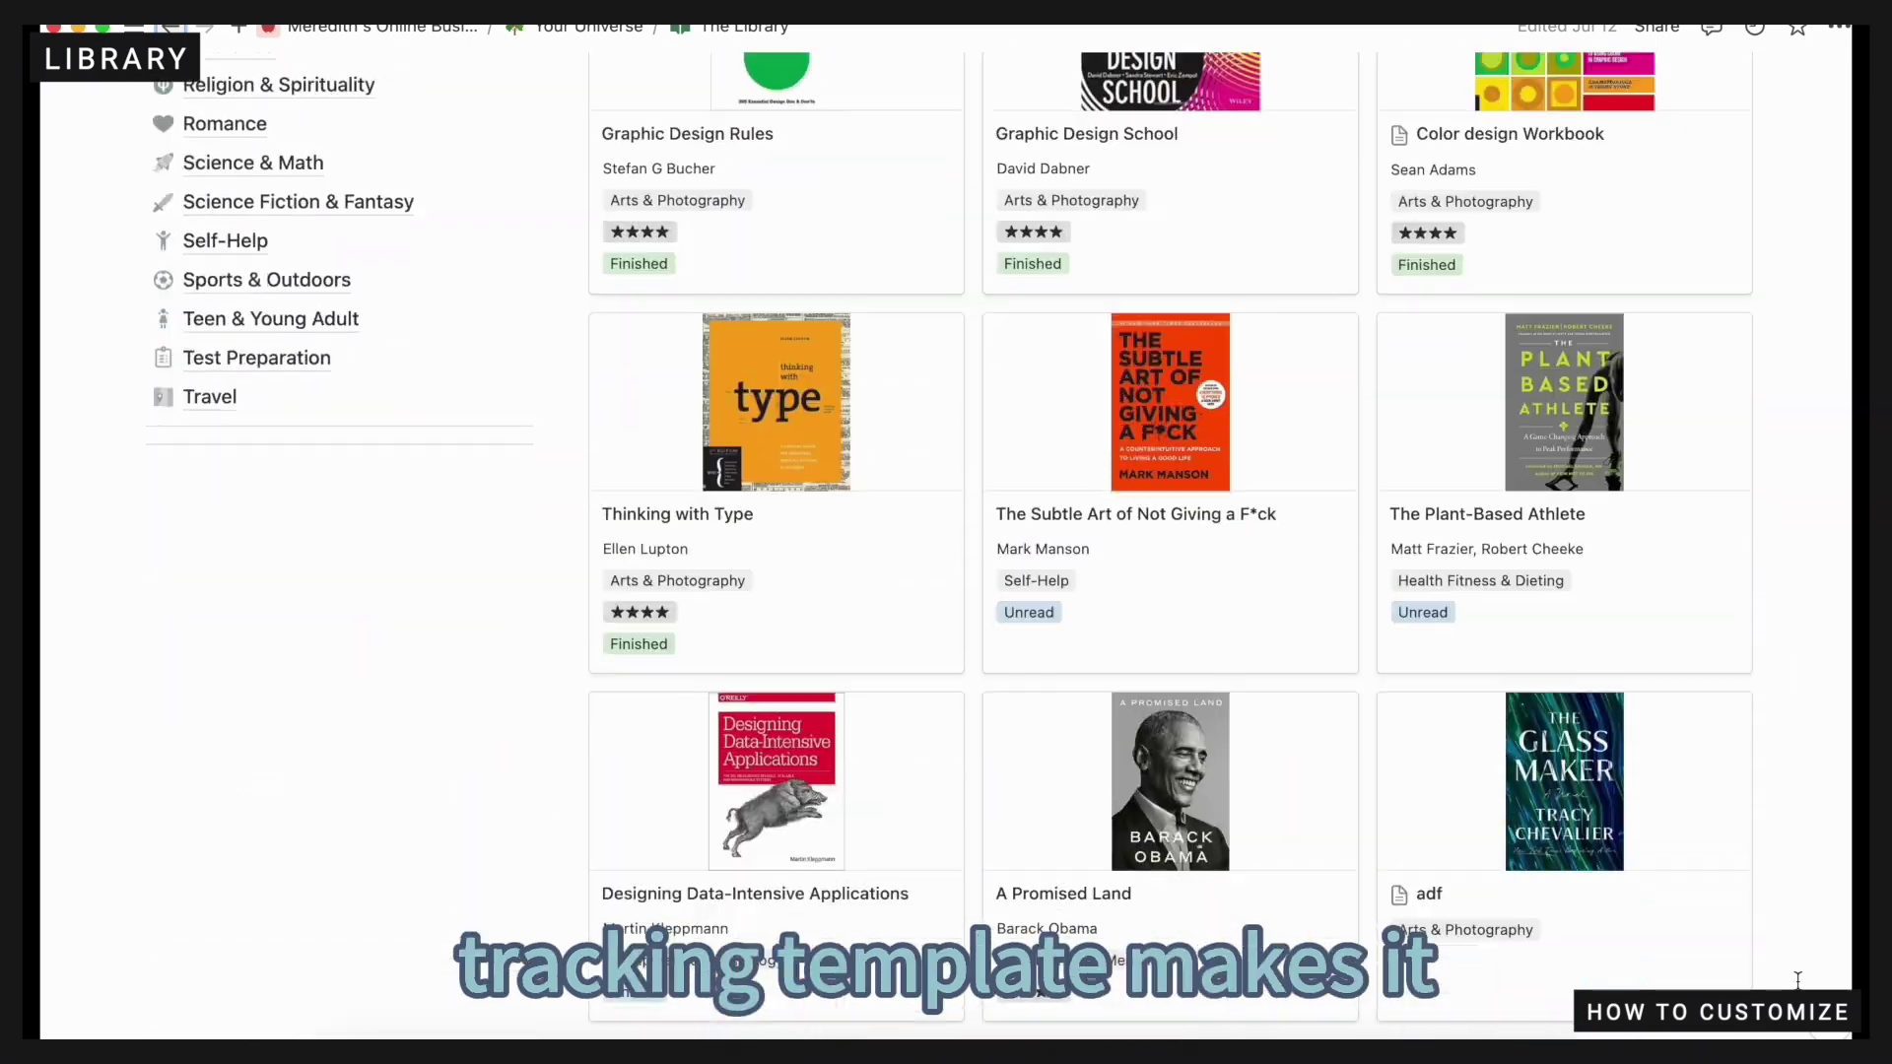
pyautogui.scroll(-1, 1797, 980)
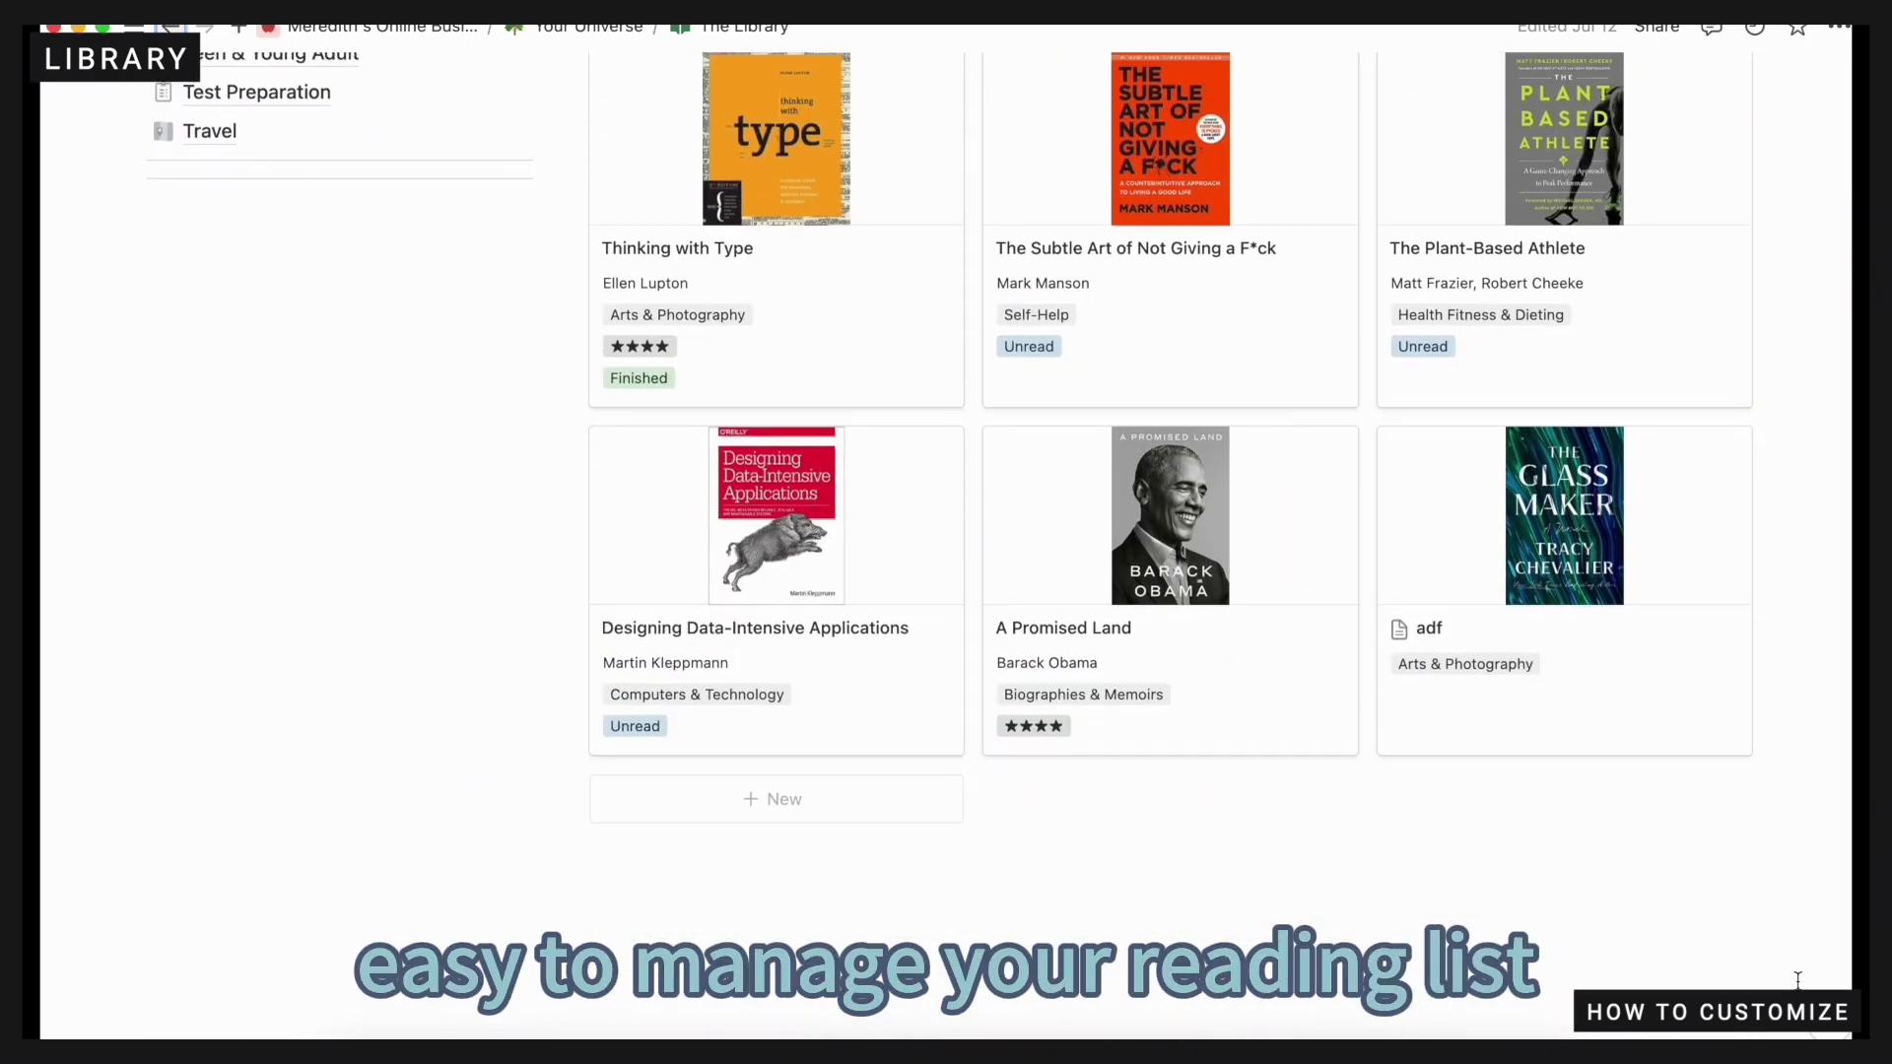
pyautogui.scroll(20, 1795, 978)
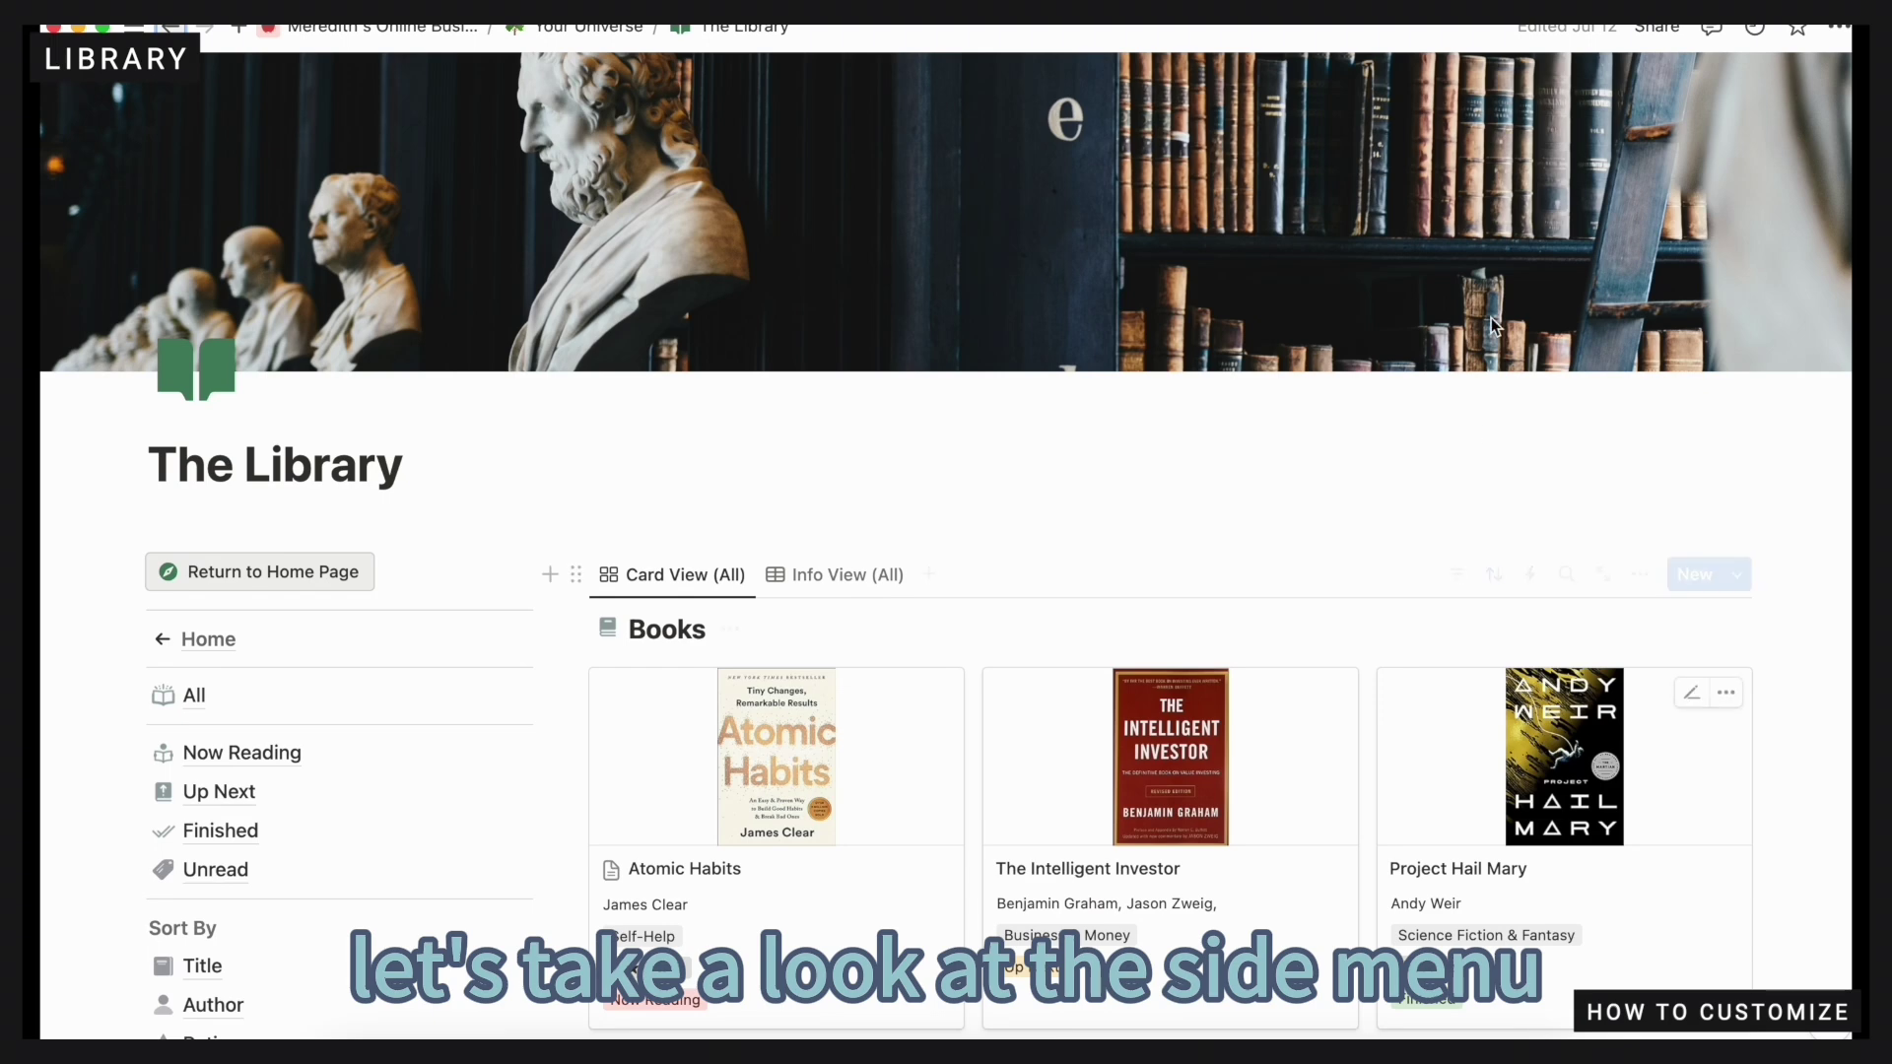
# View the library's All, Now Reading, Up Next and Unread book pages in turn
pyautogui.click(190, 700)
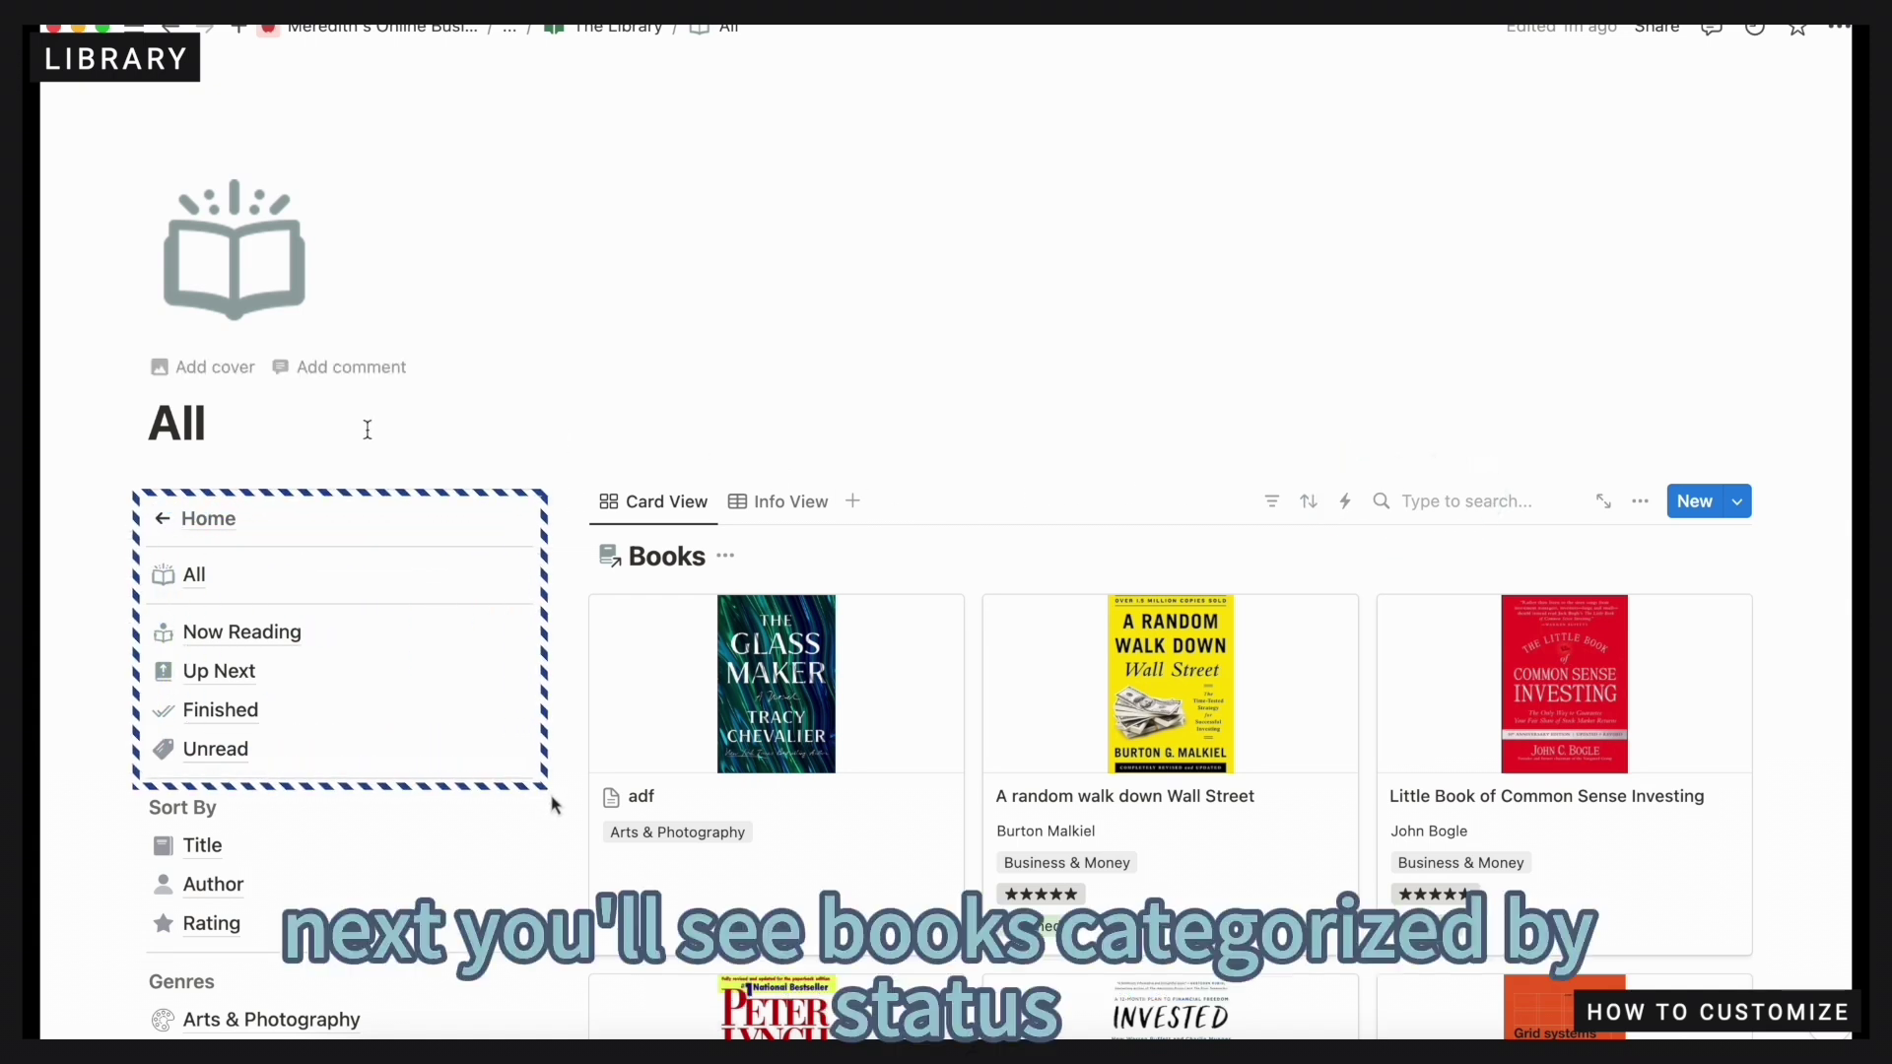
pyautogui.click(362, 629)
pyautogui.click(259, 672)
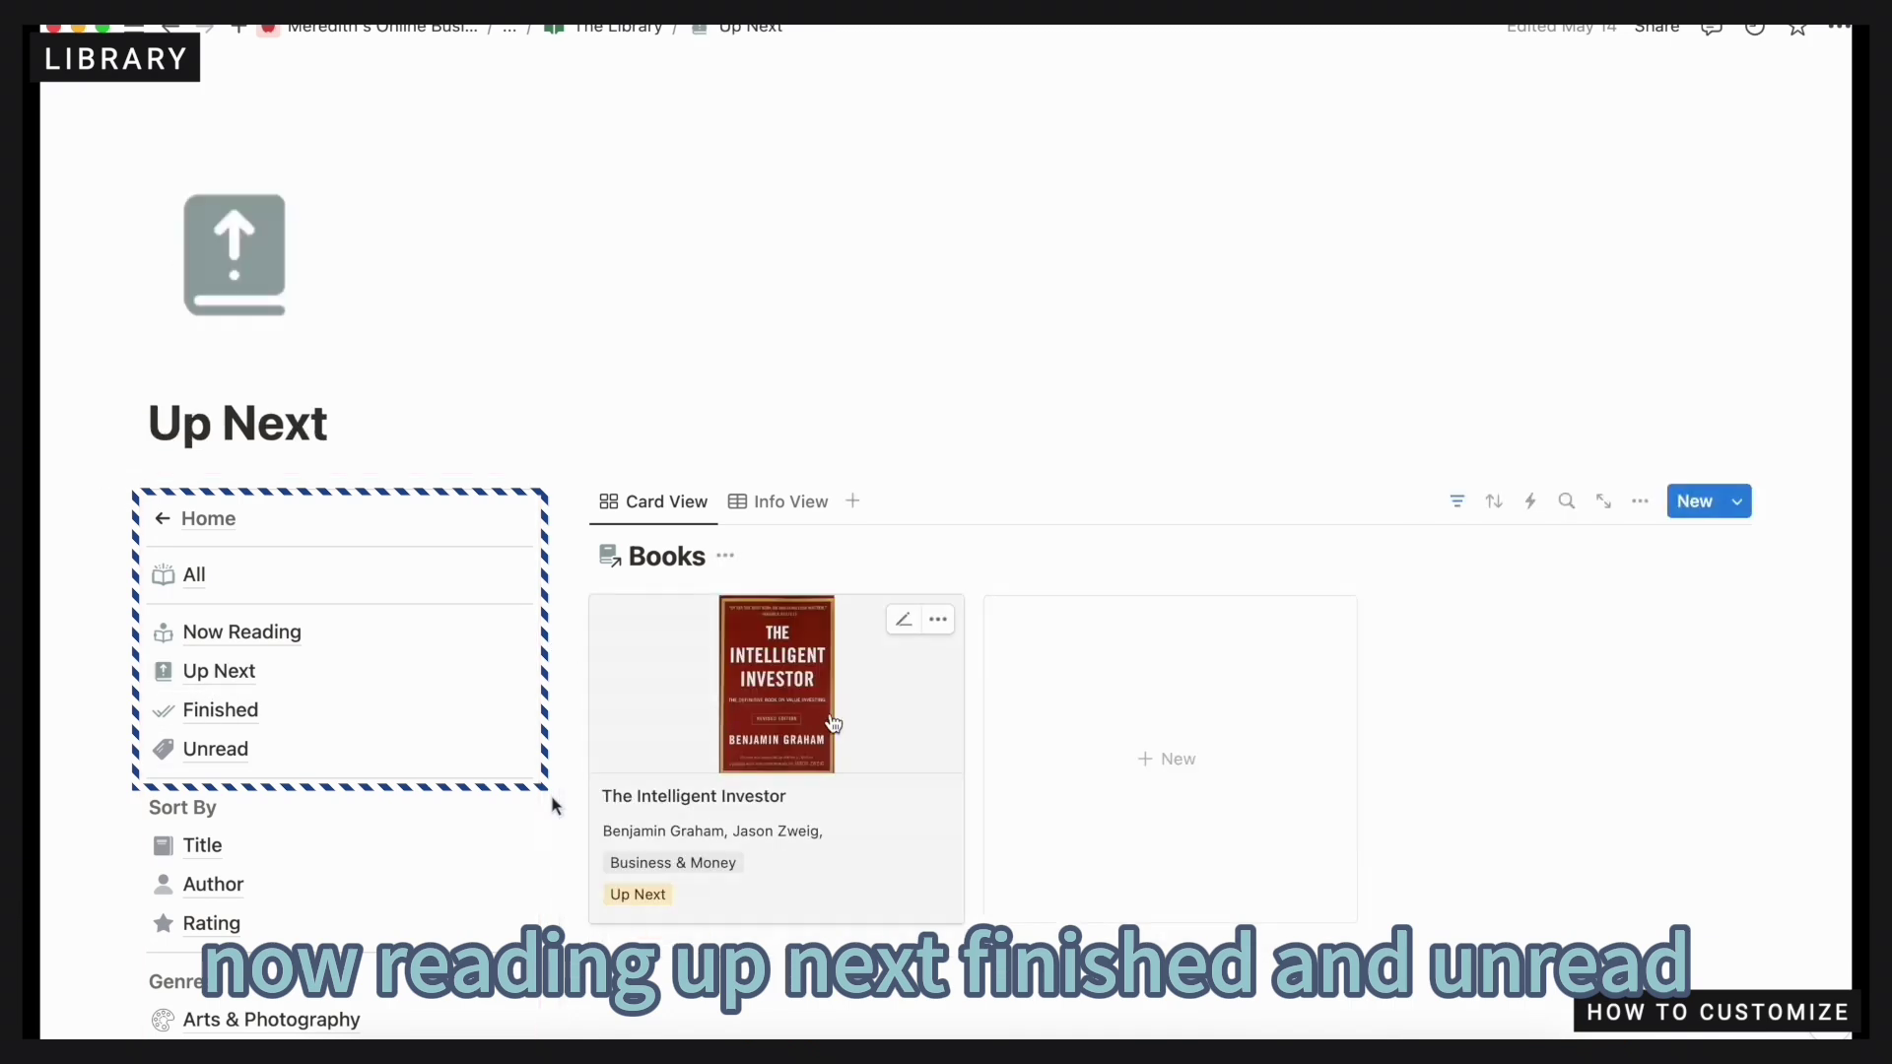
pyautogui.click(216, 749)
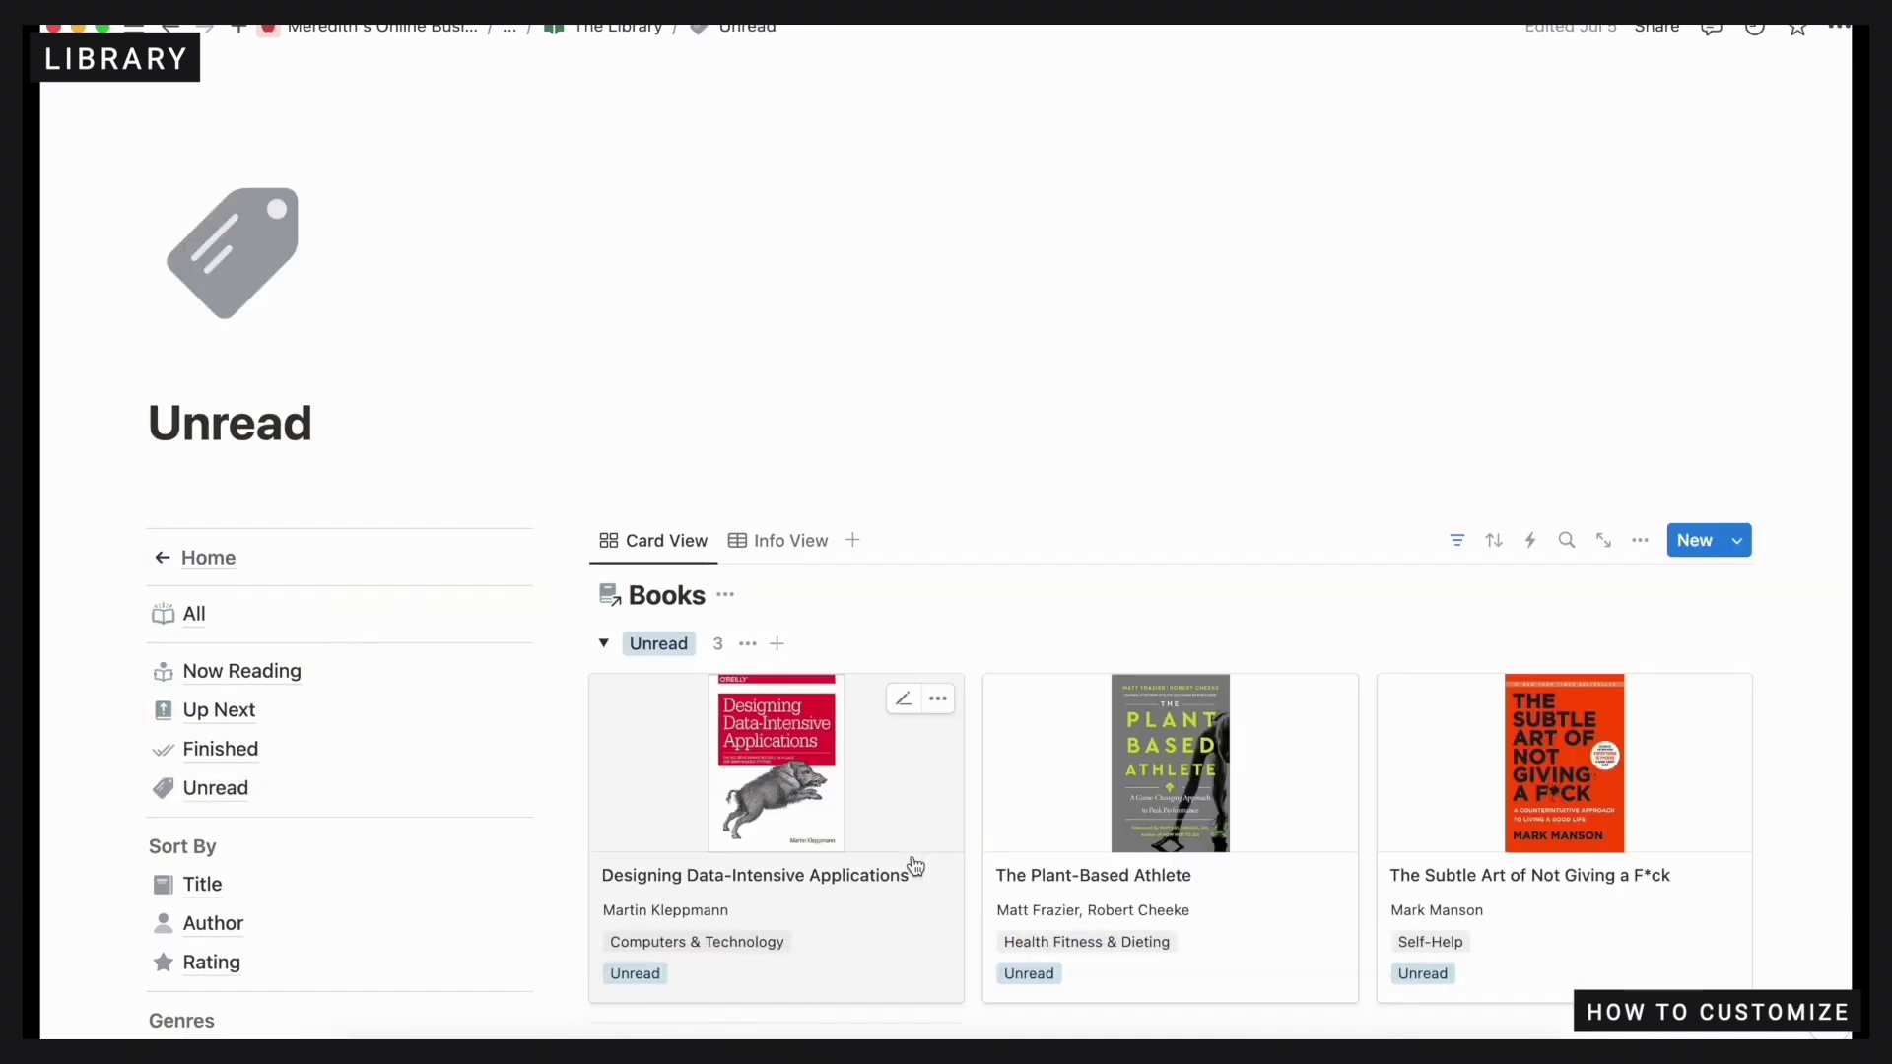
# Examine the Sort By options and the full list of genres on the Unread page and return to The Library's main page
pyautogui.scroll(-3, 901, 867)
pyautogui.scroll(-2, 868, 848)
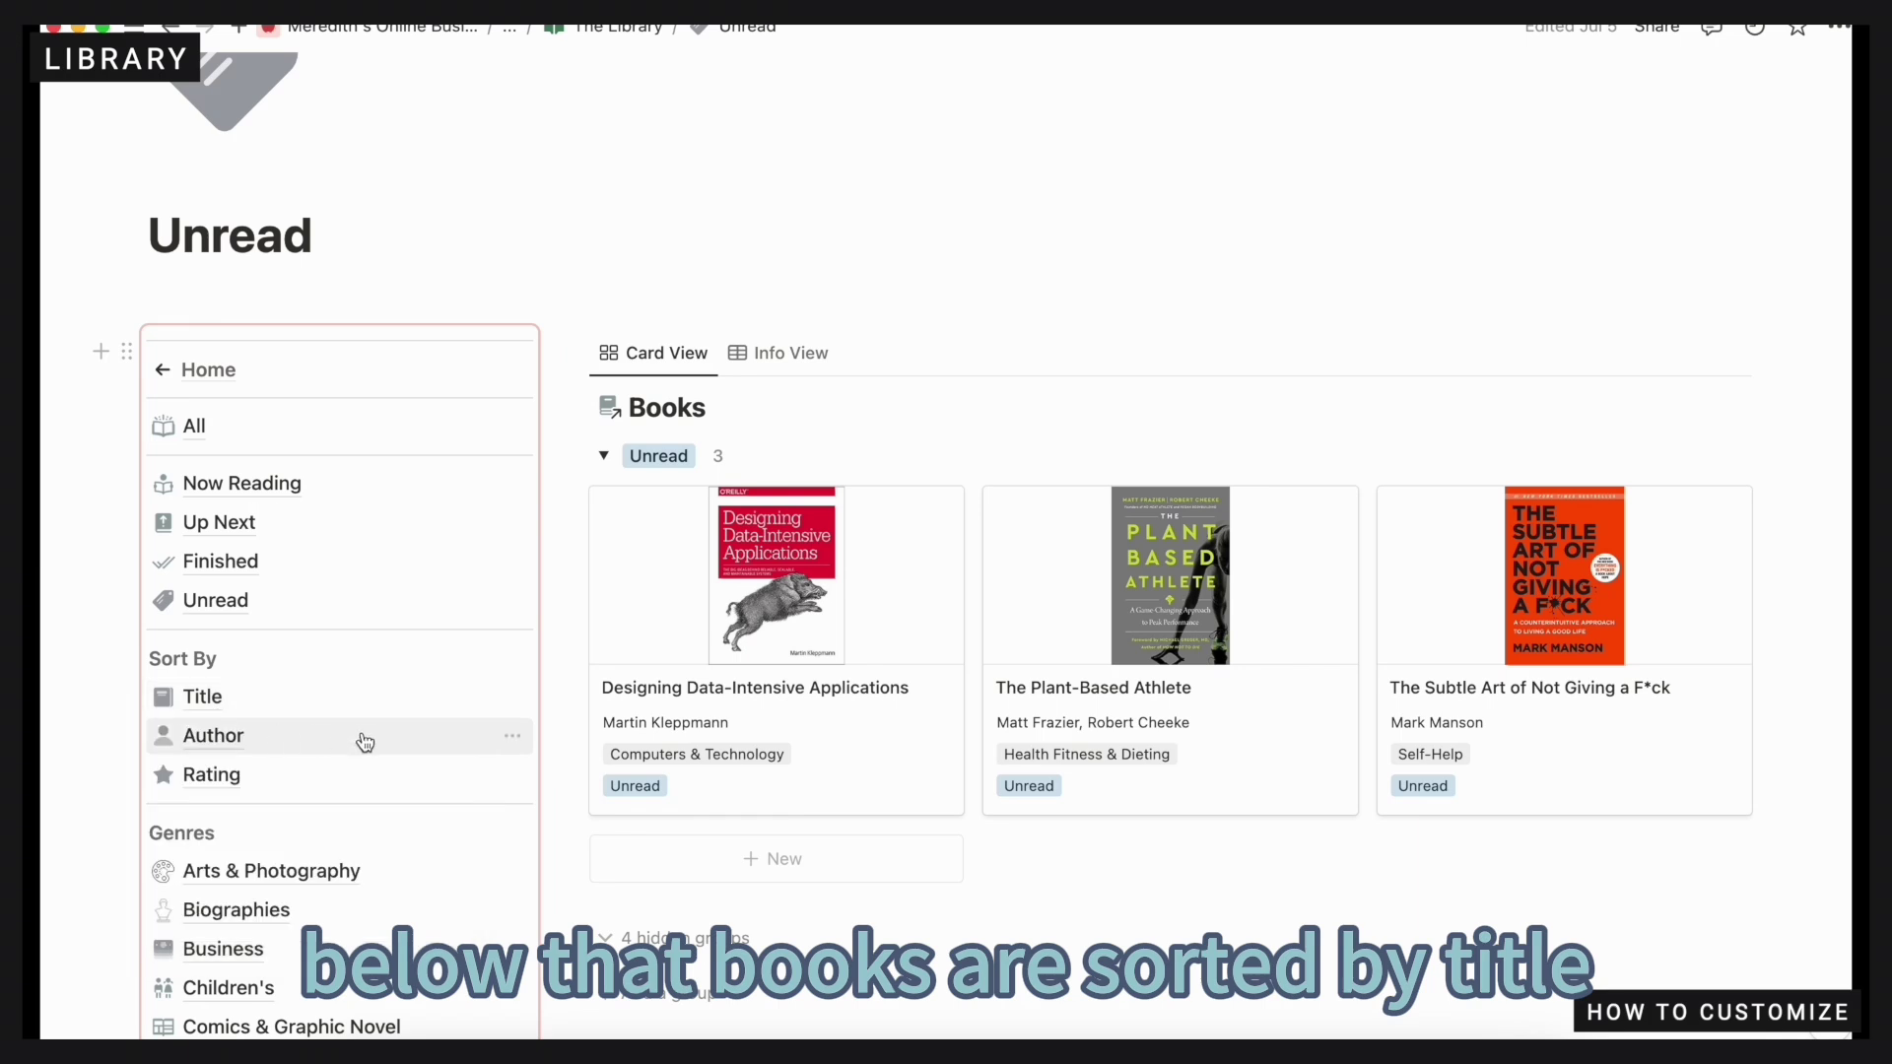
pyautogui.scroll(-1, 365, 742)
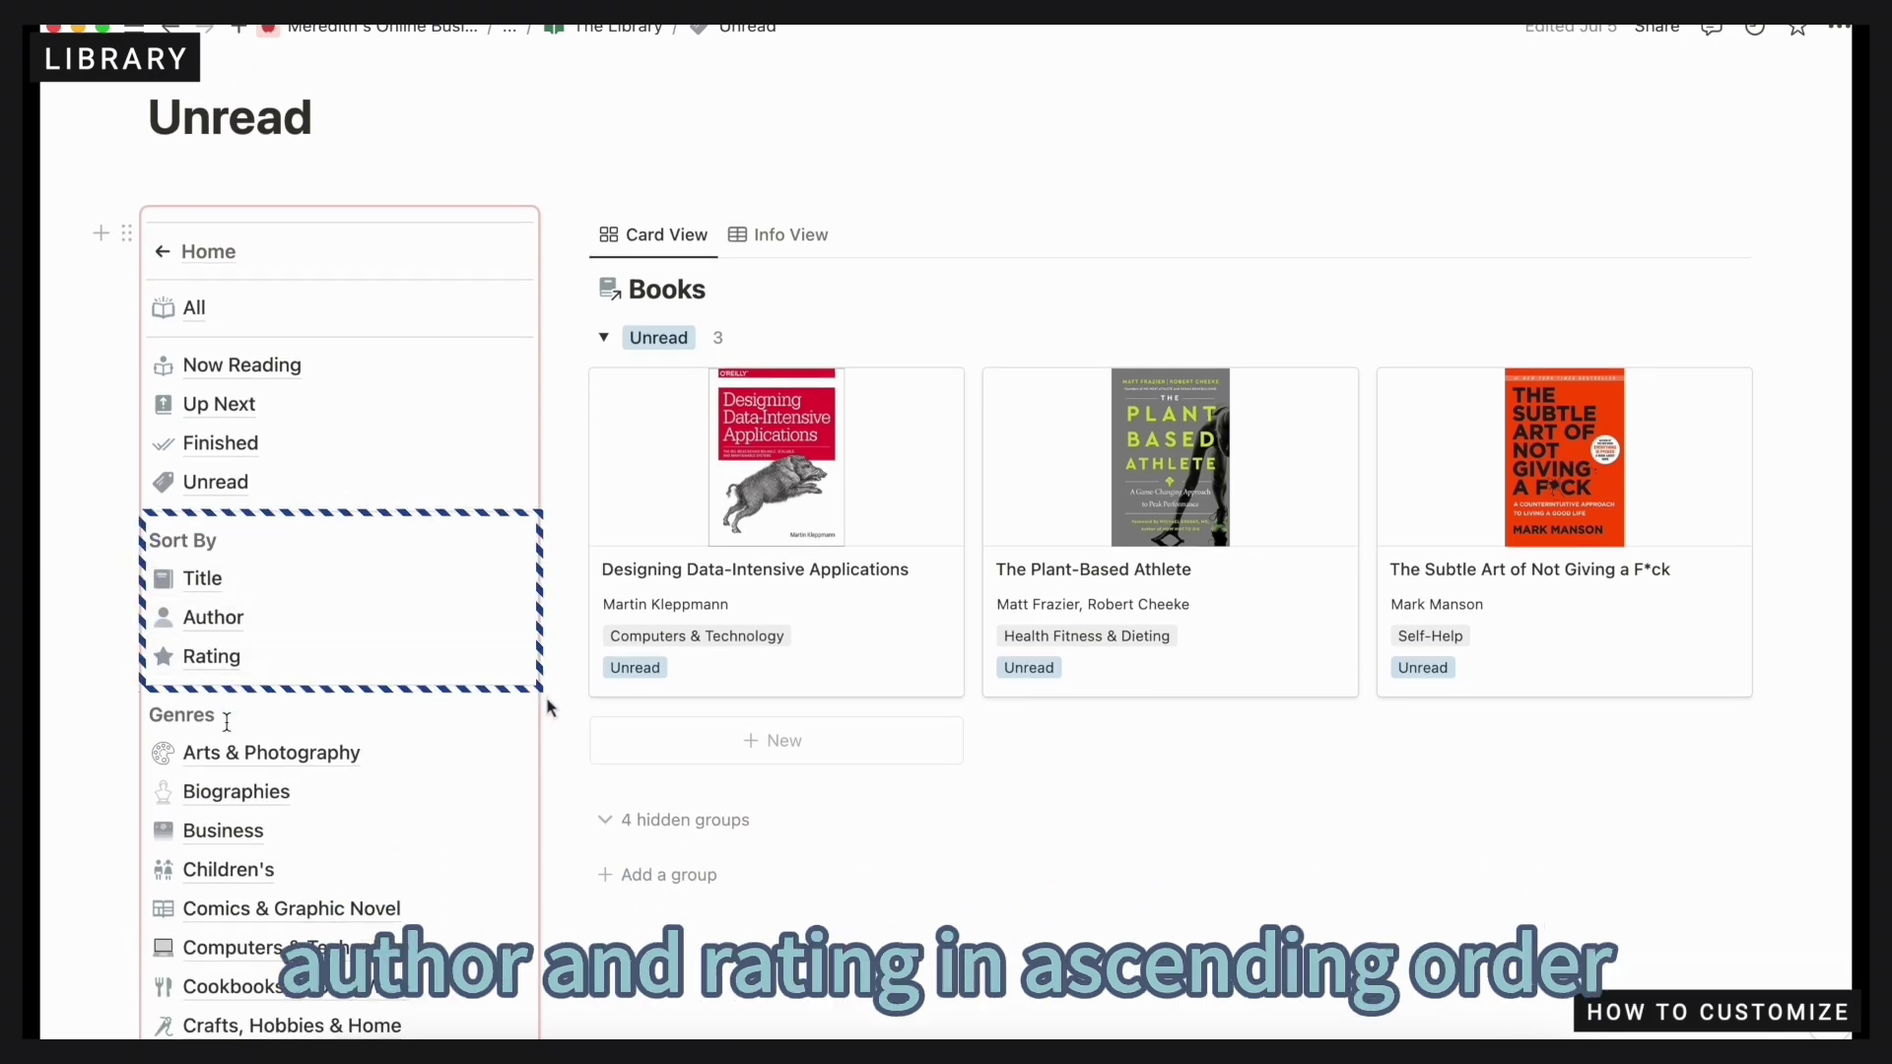
pyautogui.scroll(-1, 473, 631)
pyautogui.scroll(-2, 221, 678)
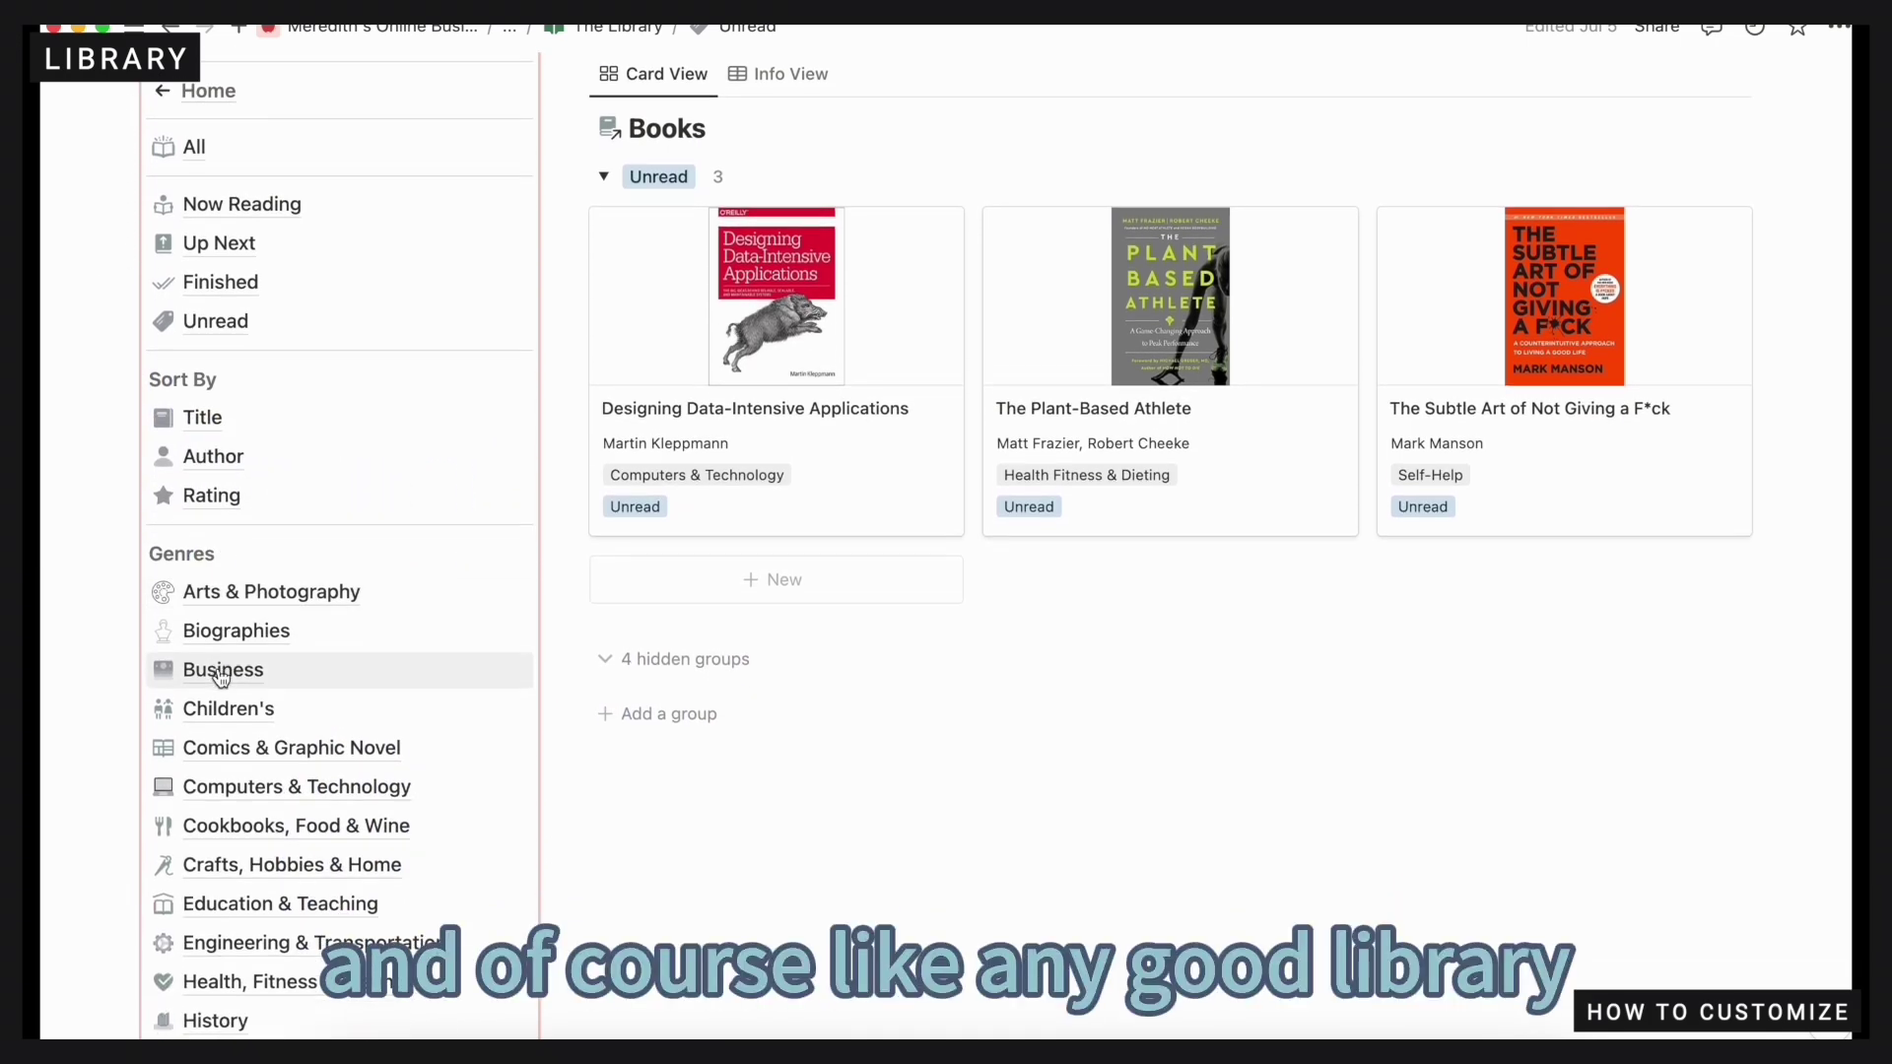
pyautogui.scroll(-10, 222, 678)
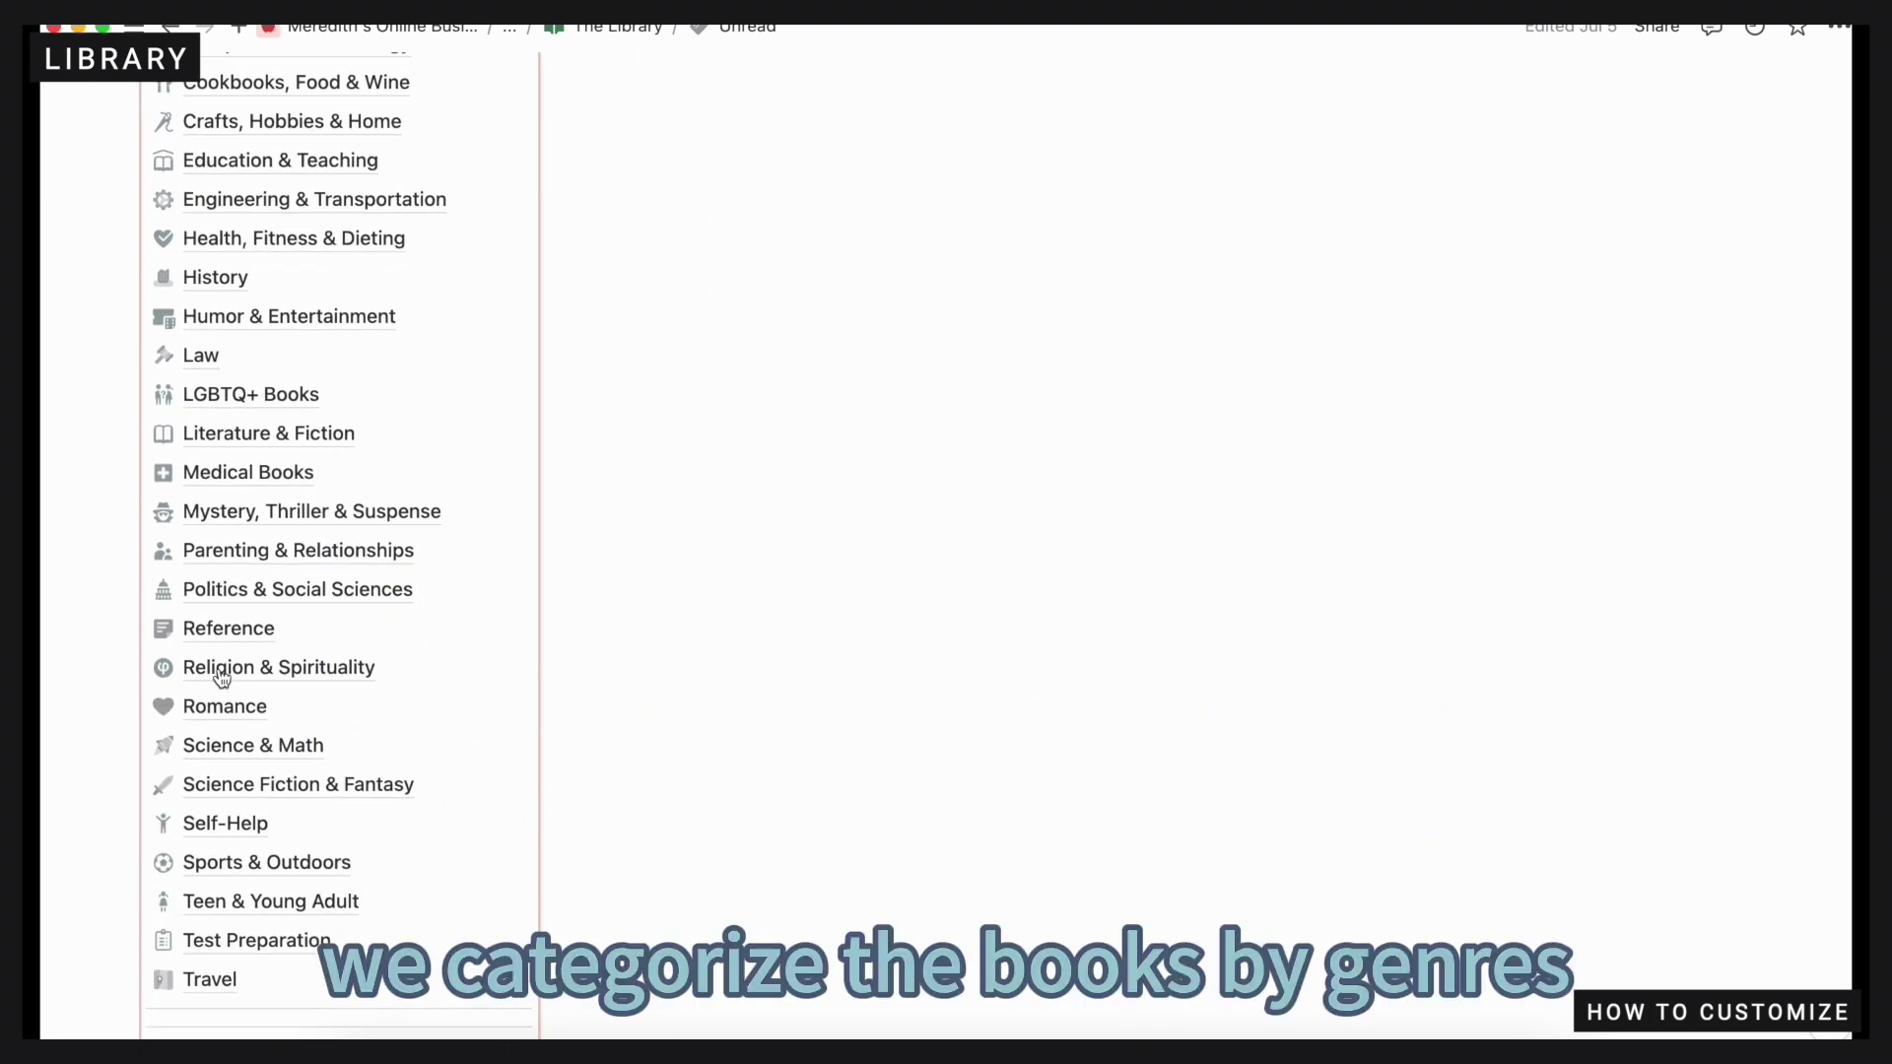
pyautogui.scroll(-4, 220, 679)
pyautogui.scroll(15, 221, 678)
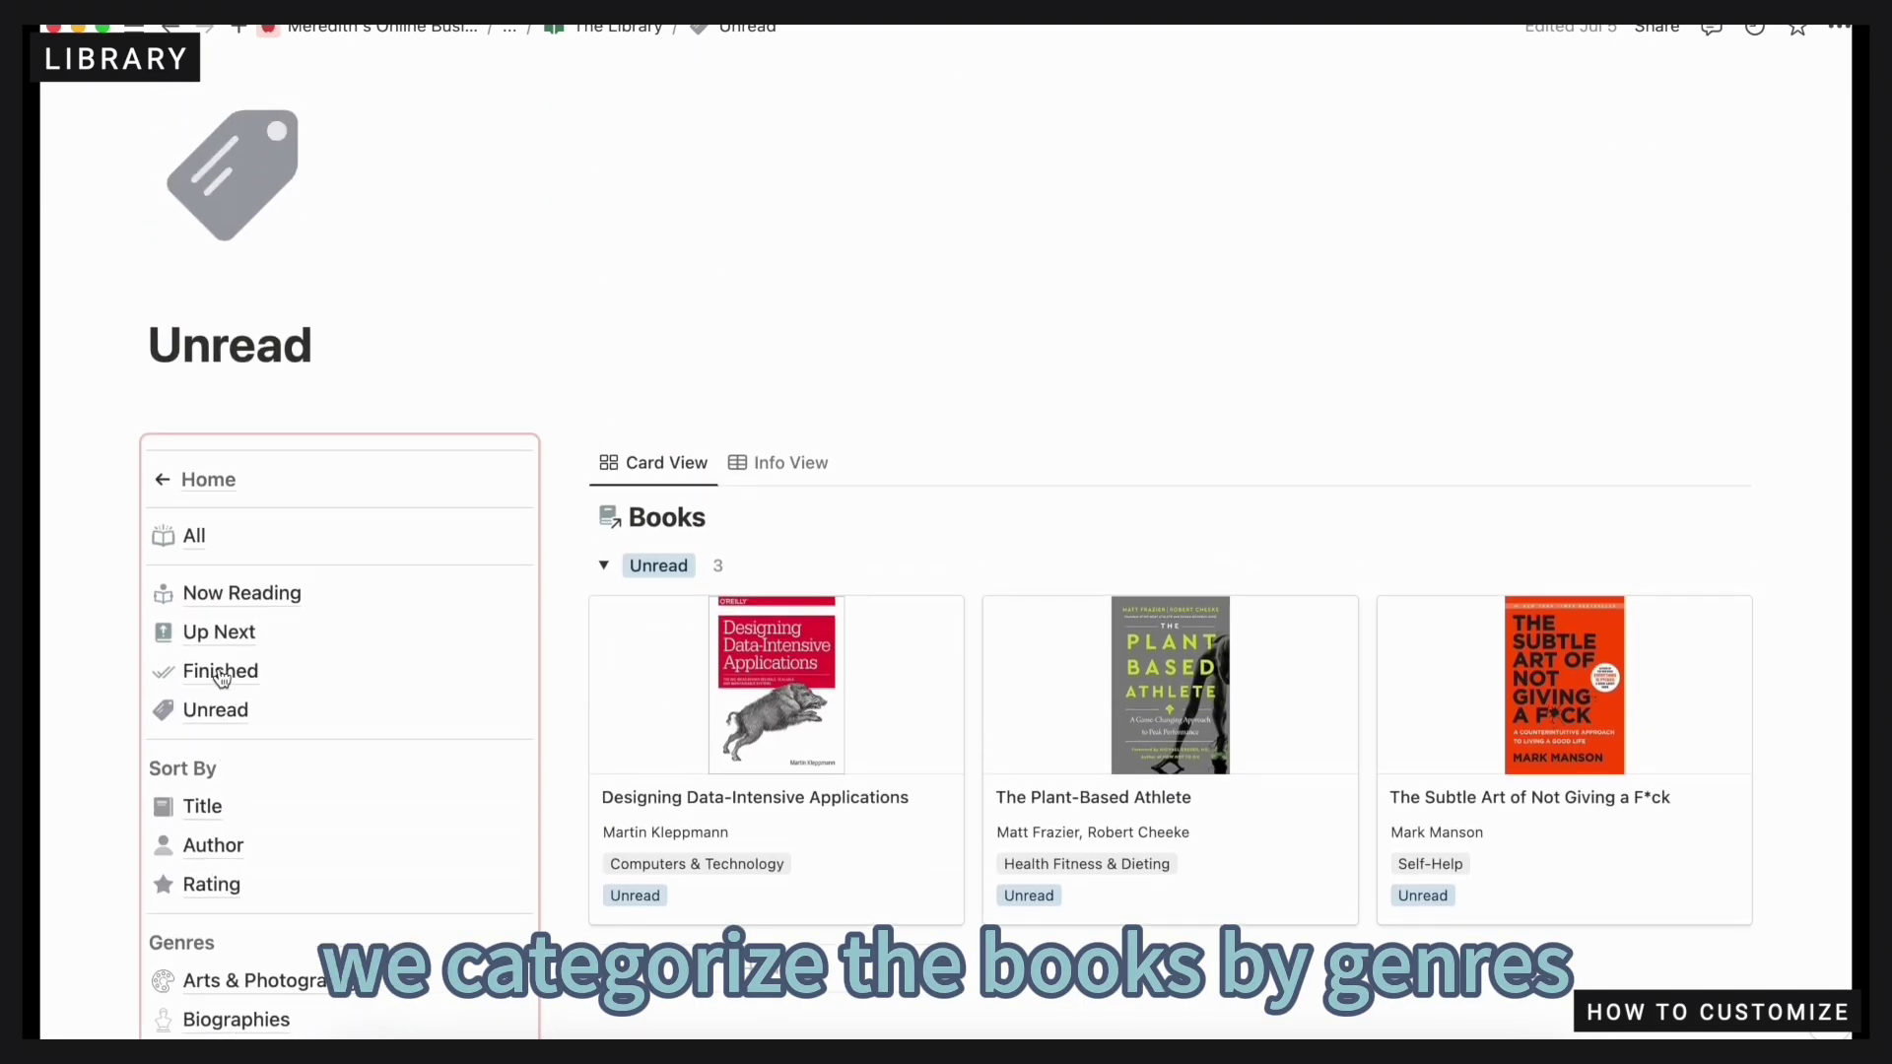
pyautogui.click(219, 483)
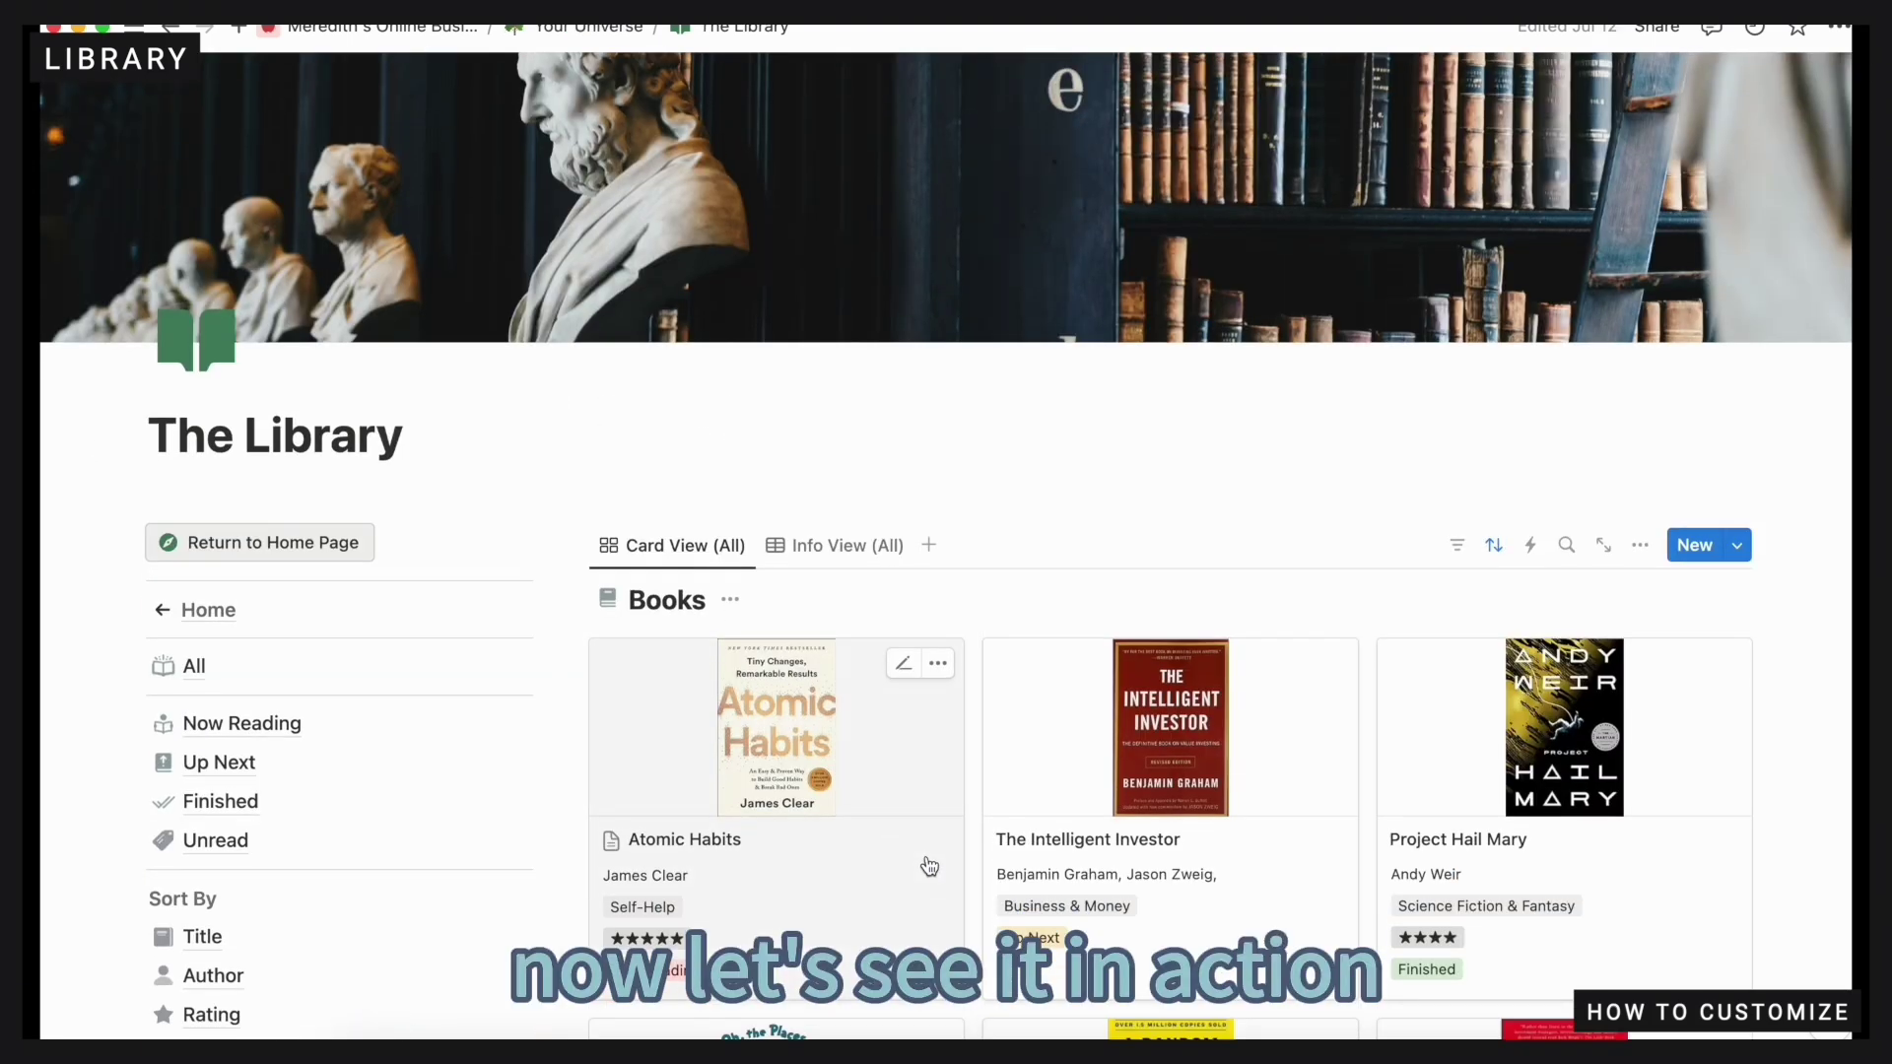
# Open the Arts & Photography genre page and review the status and ratings of its books
pyautogui.scroll(-3, 461, 922)
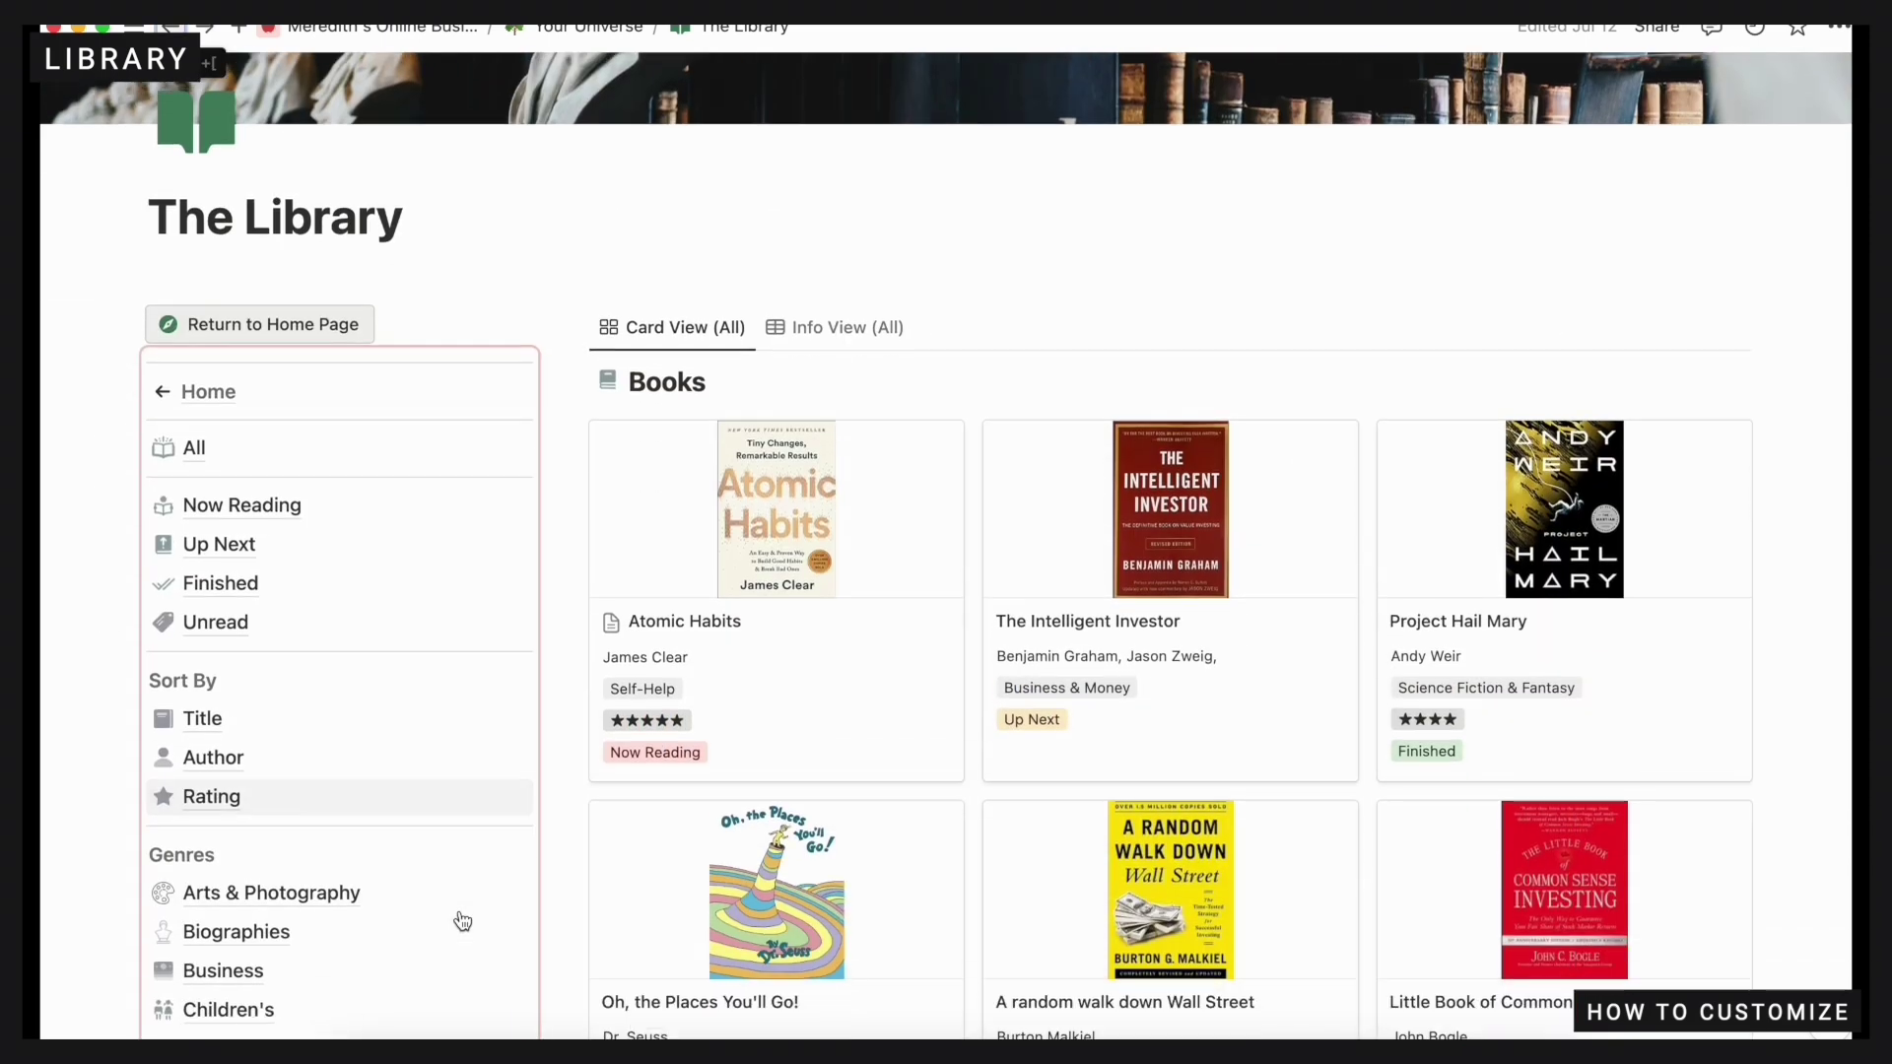
pyautogui.click(325, 895)
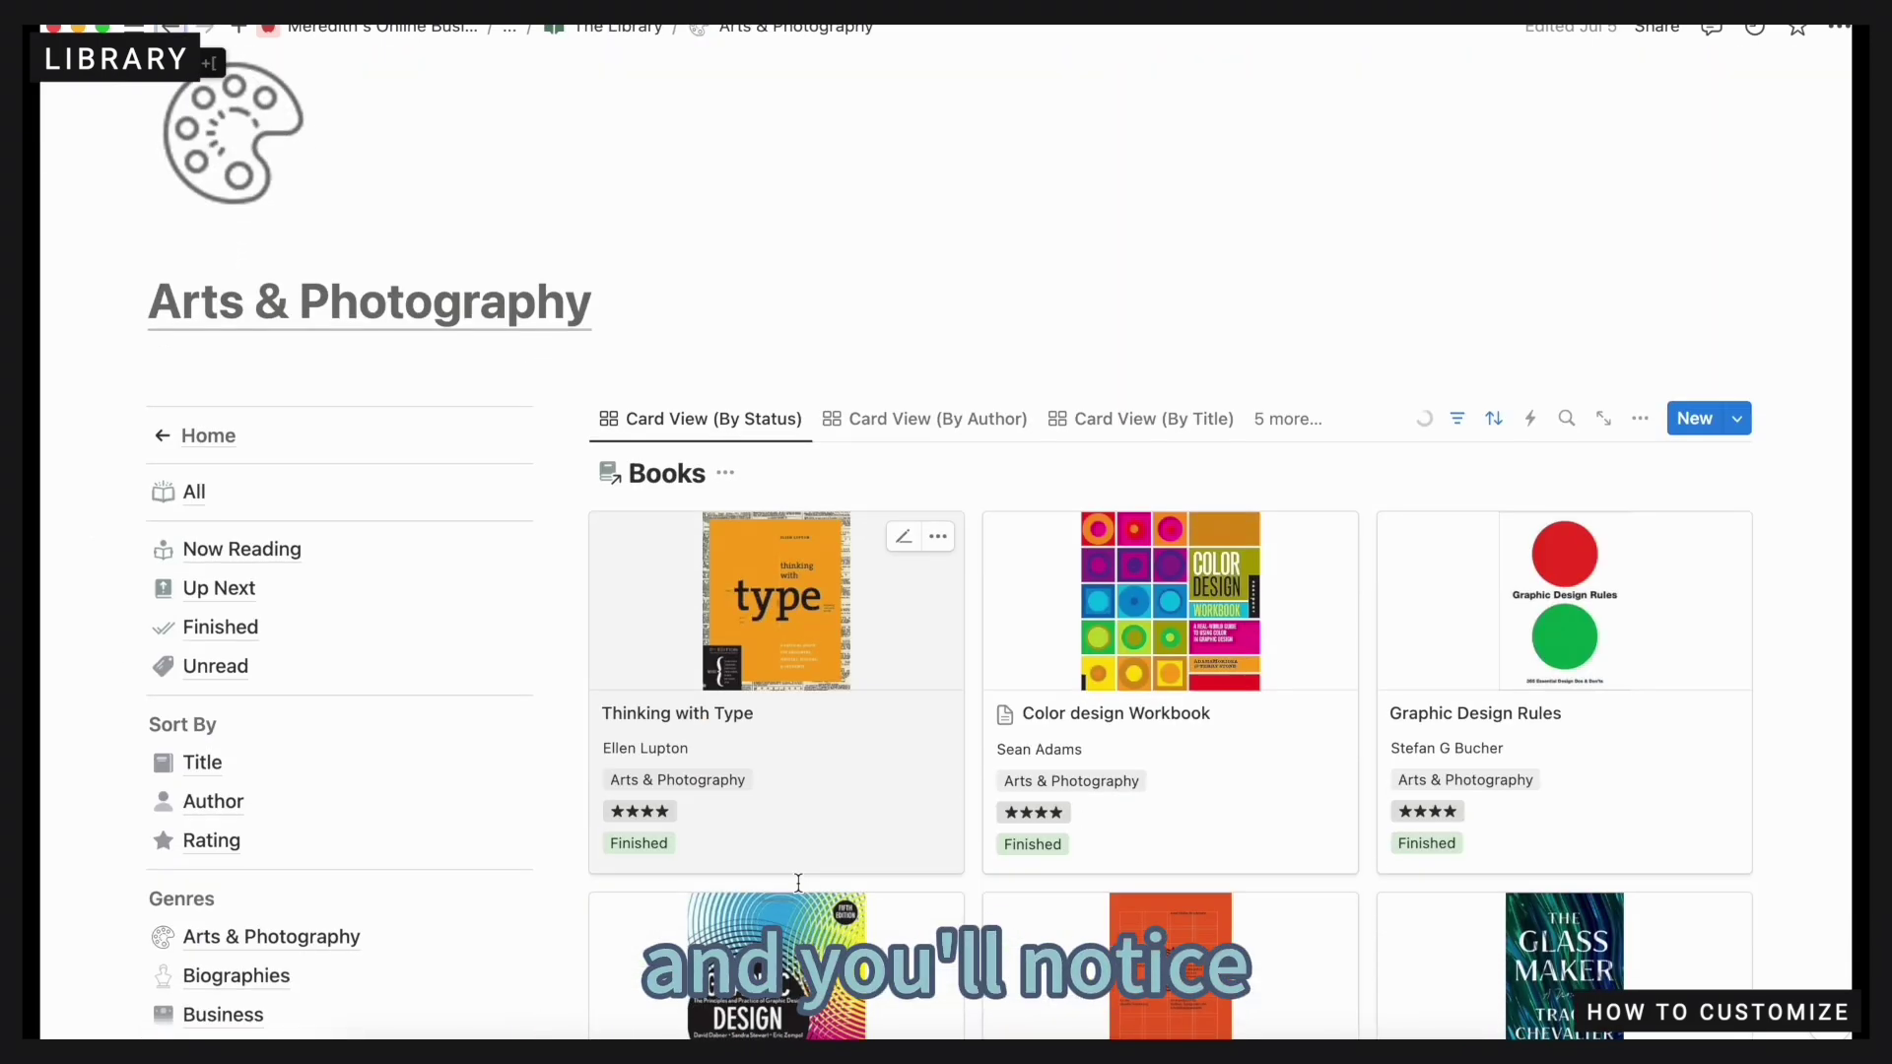
pyautogui.scroll(-2, 799, 882)
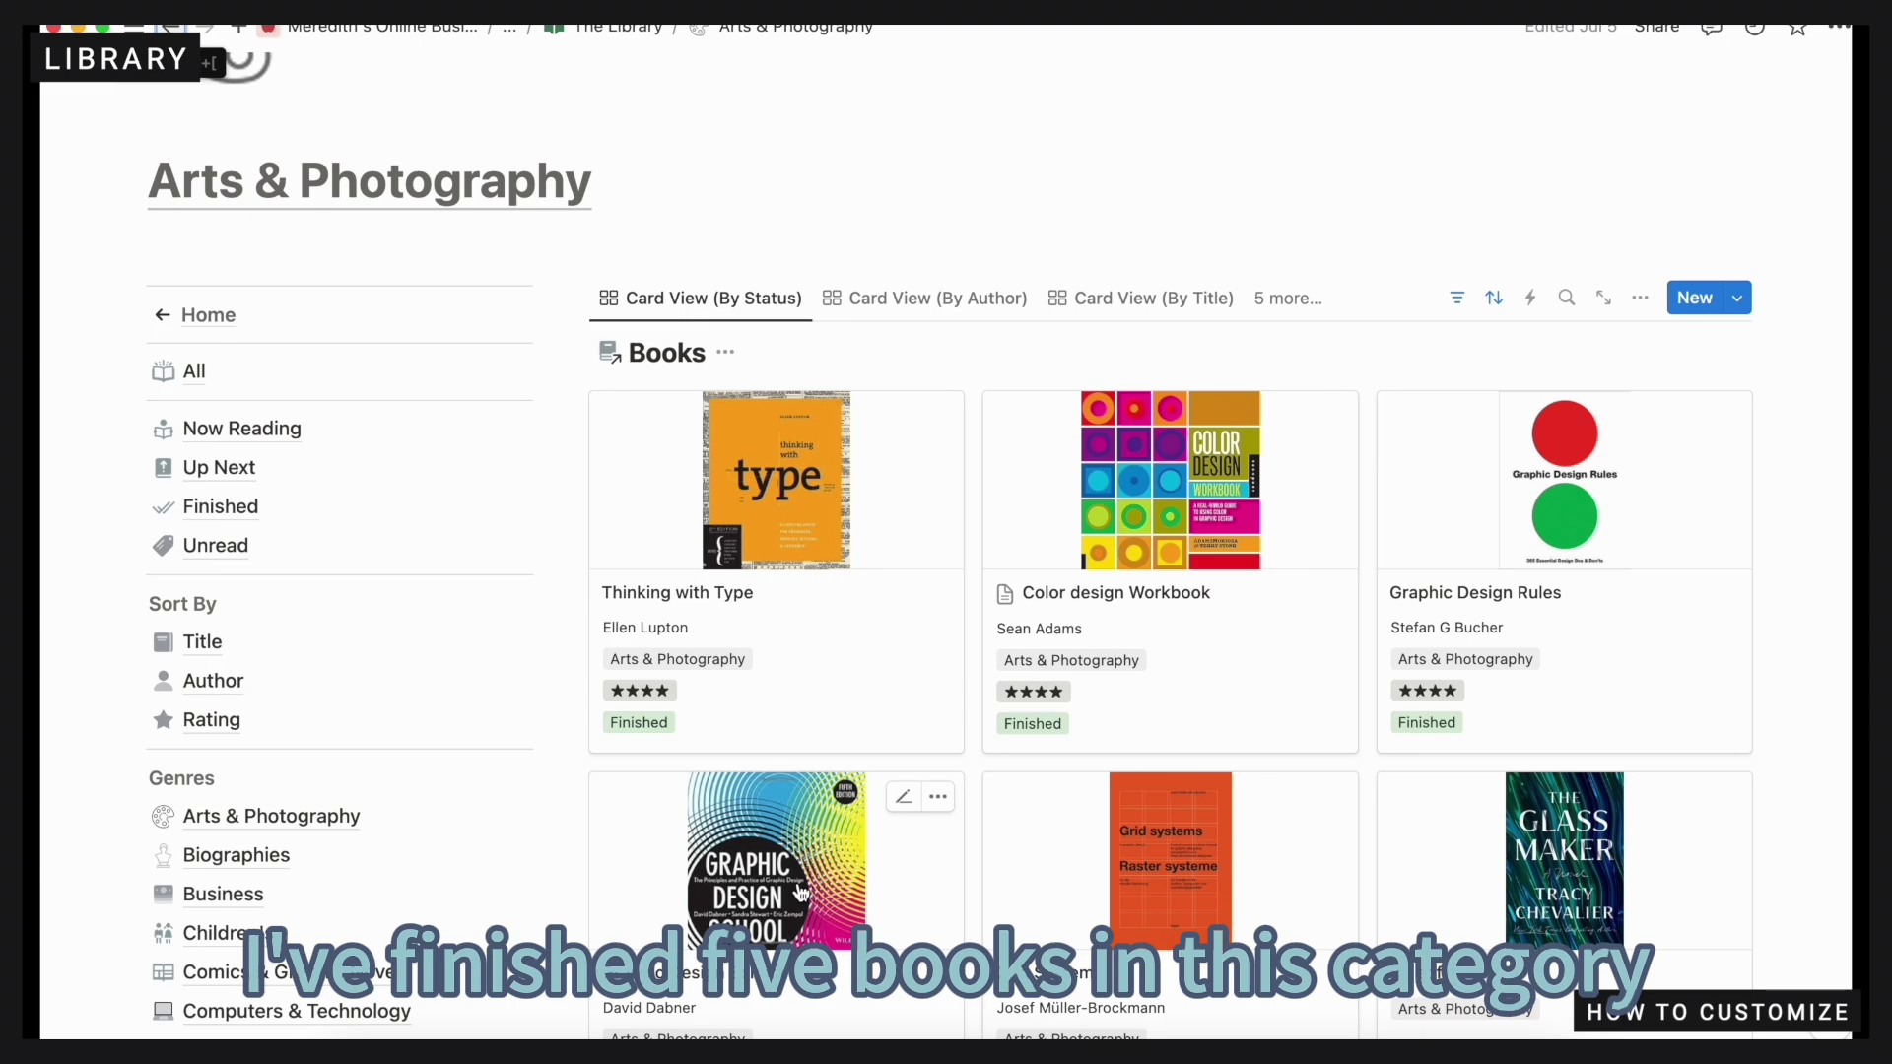
pyautogui.scroll(4, 735, 704)
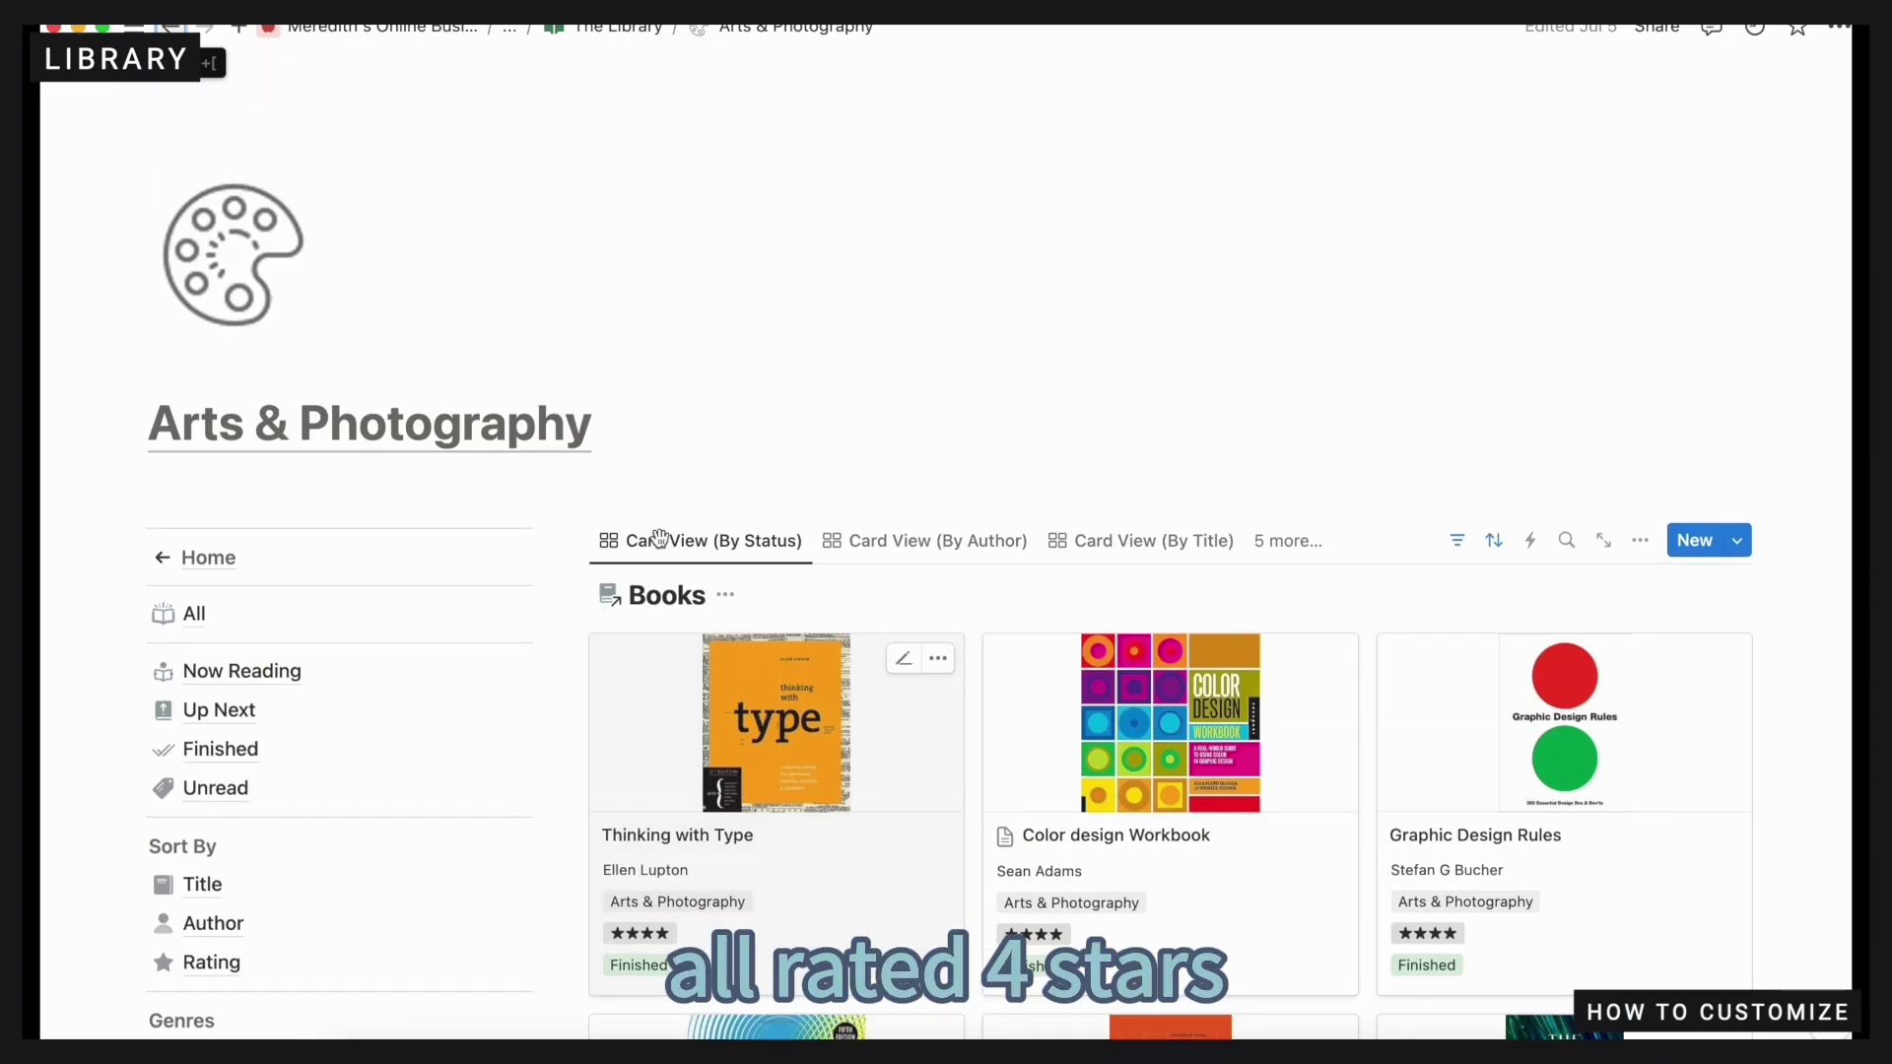
# Follow the link in the Arts & Photography title to the Goodreads Art genre page and browse its new releases
pyautogui.moveTo(368, 436)
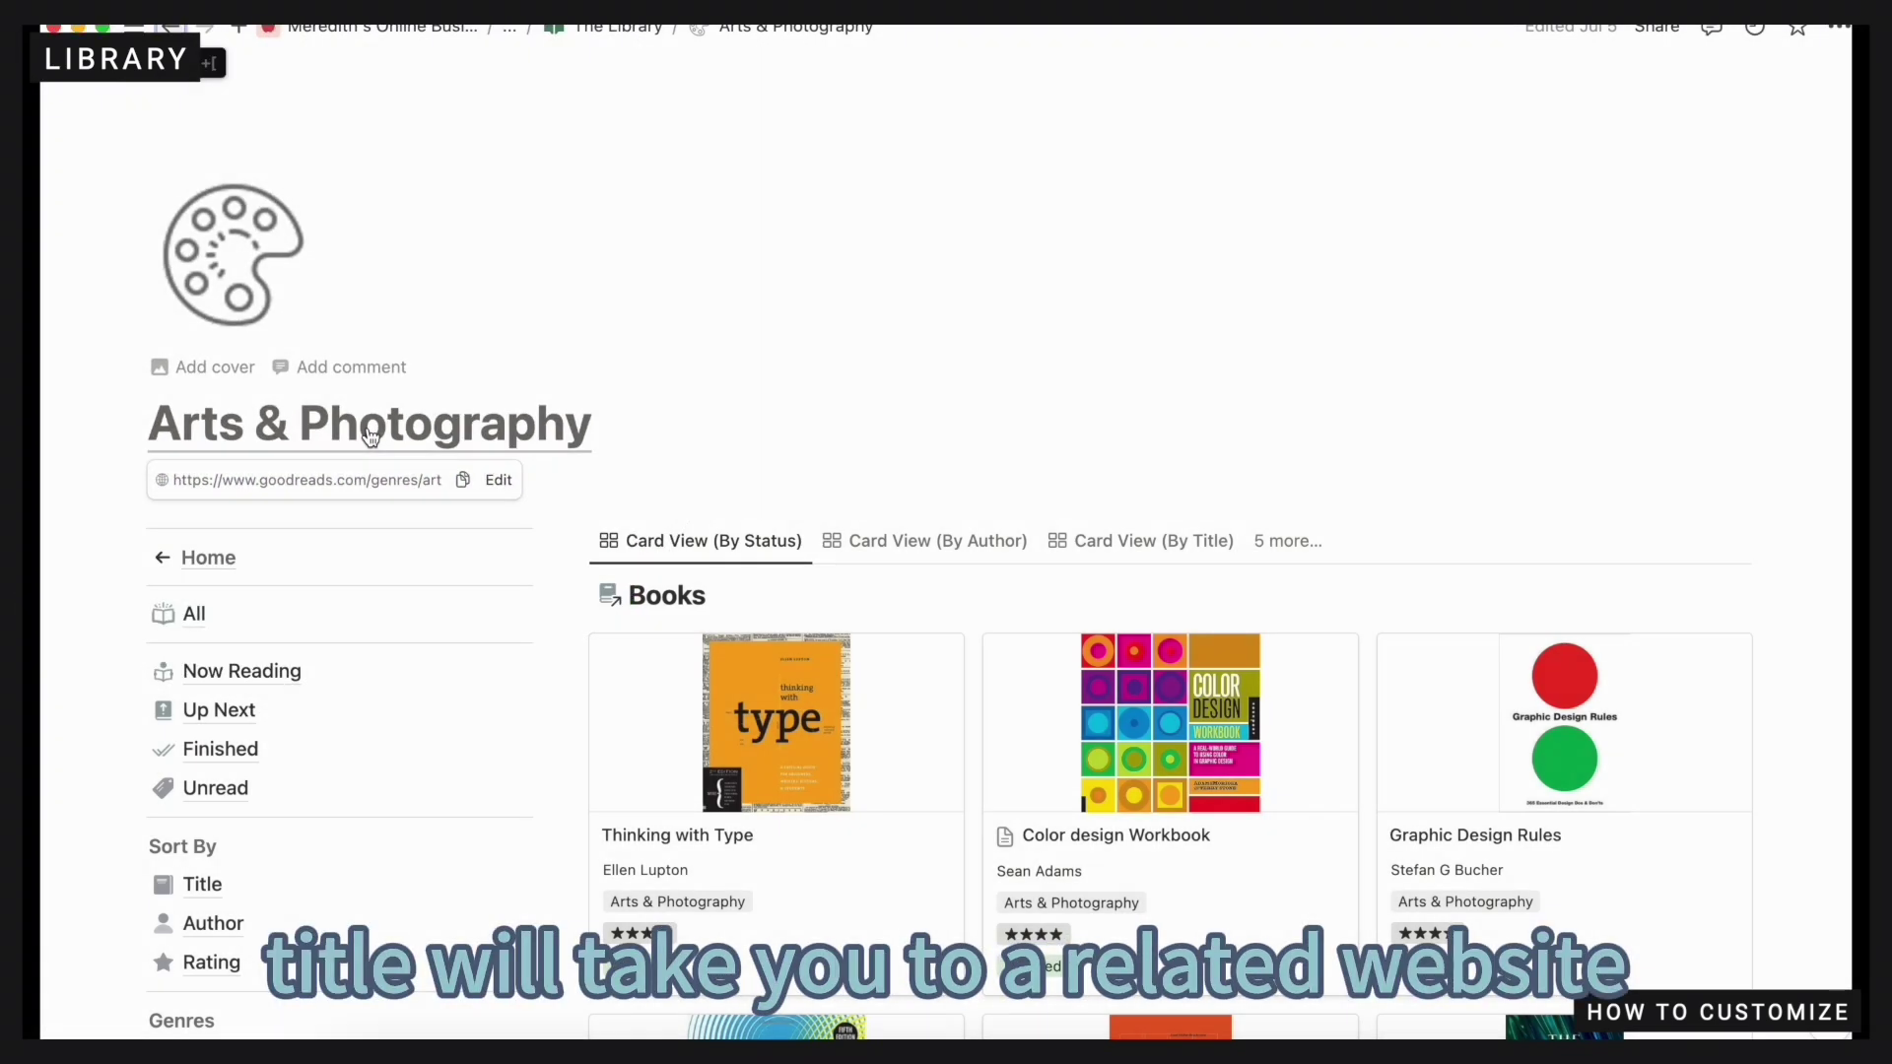
pyautogui.click(308, 480)
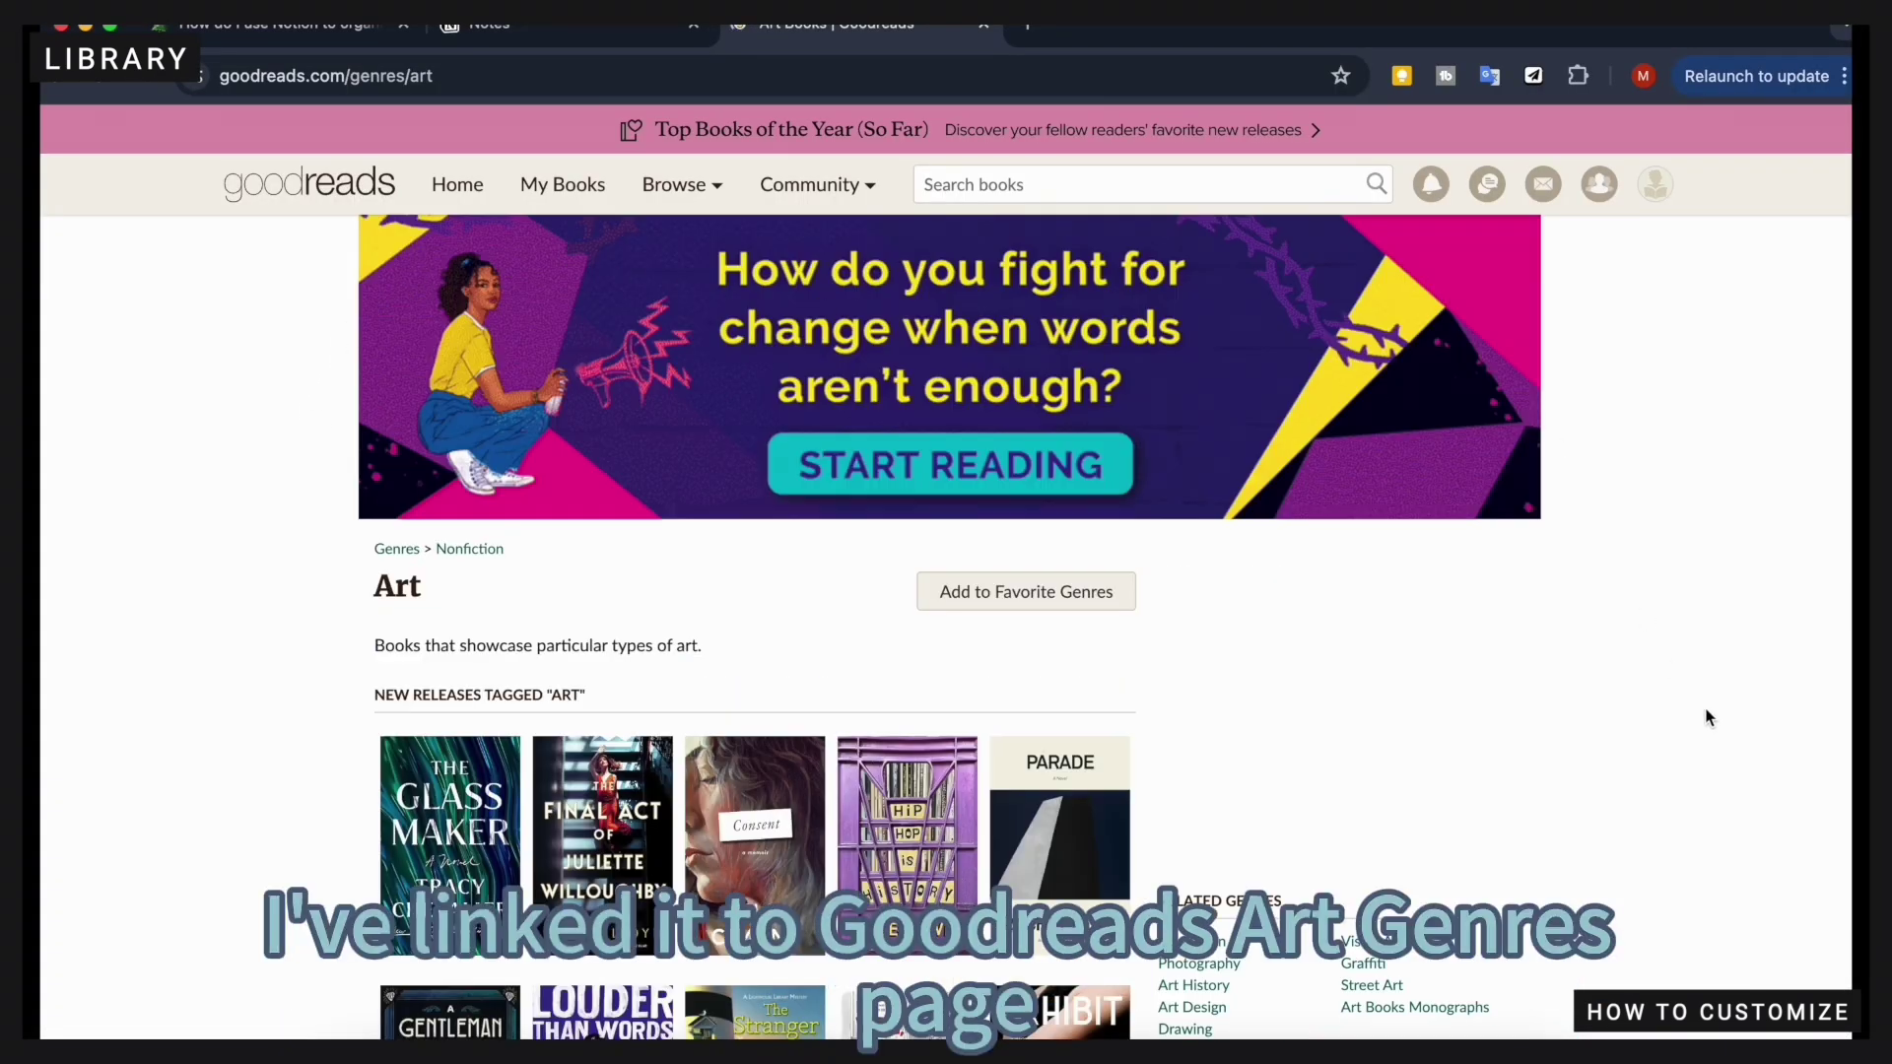
pyautogui.scroll(-3, 1709, 718)
pyautogui.scroll(-1, 1709, 719)
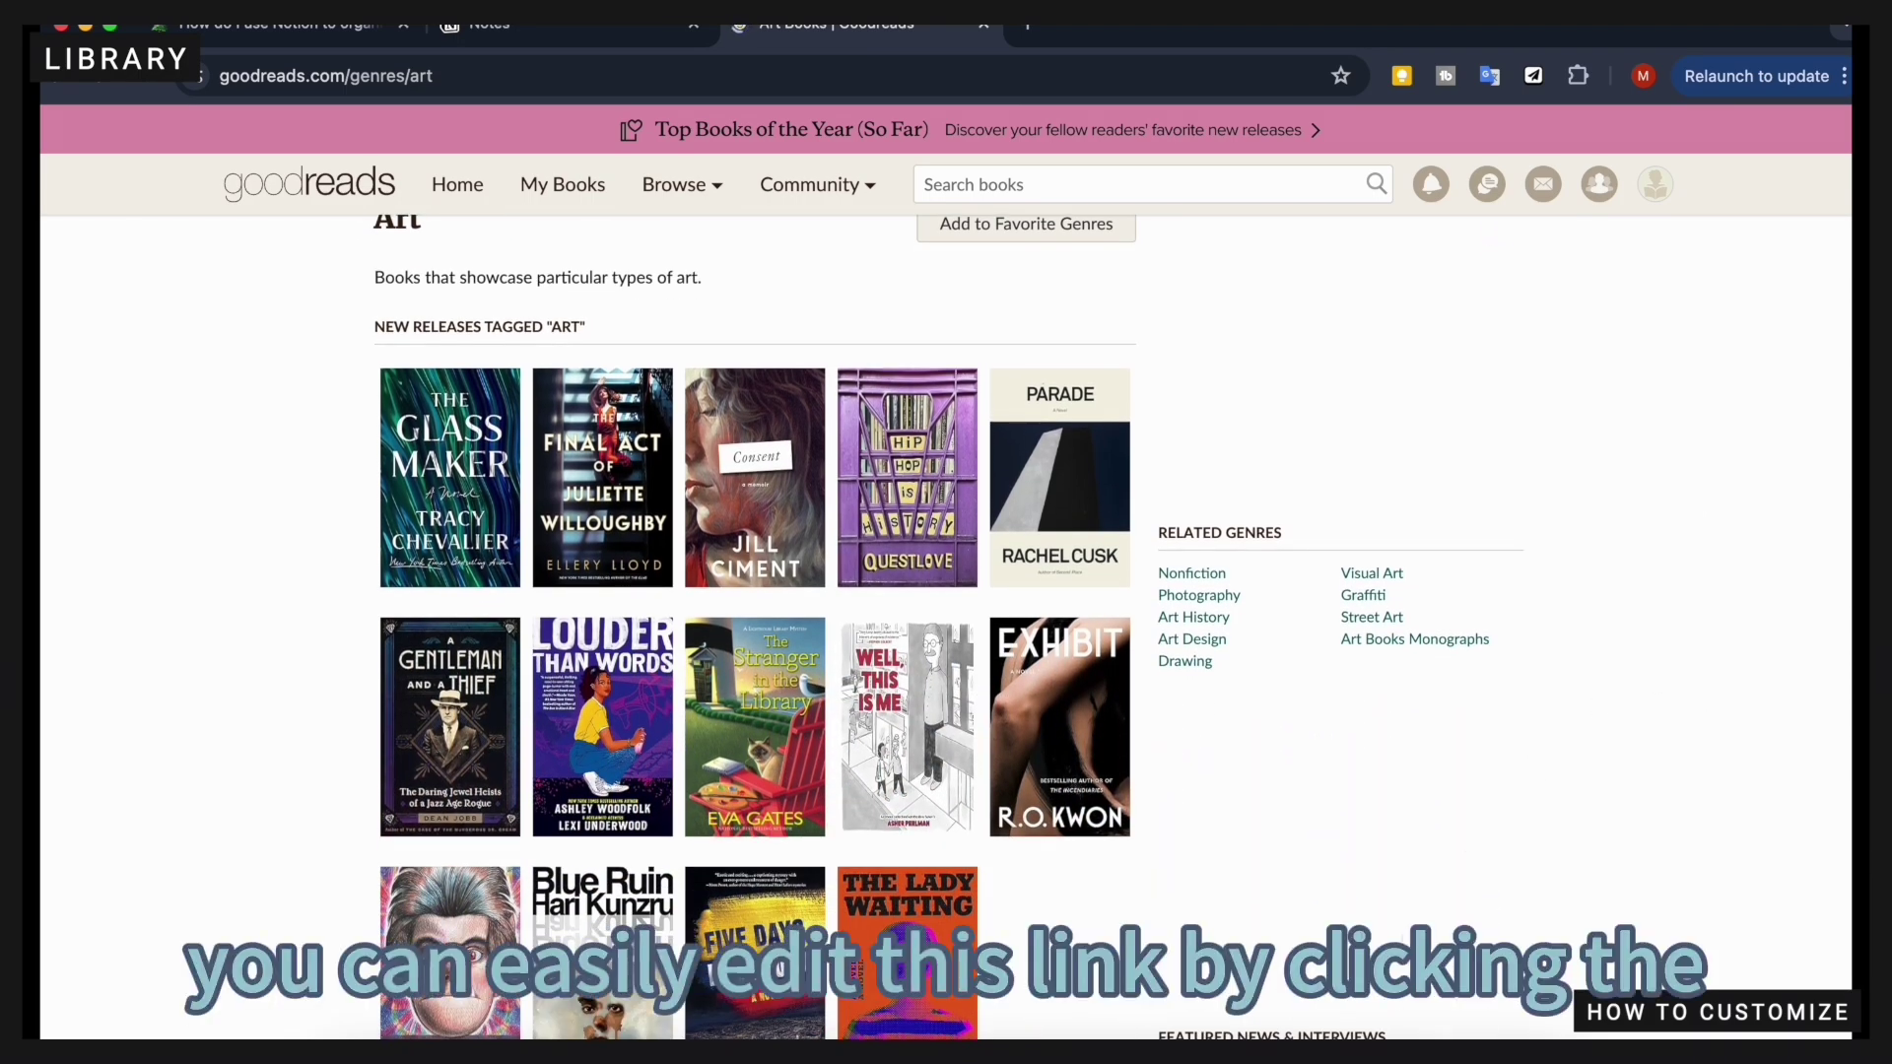
# Switch back to Notion and open the Arts & Photography title's link for editing, clearing its Goodreads URL
pyautogui.click(1442, 1033)
pyautogui.moveTo(370, 448)
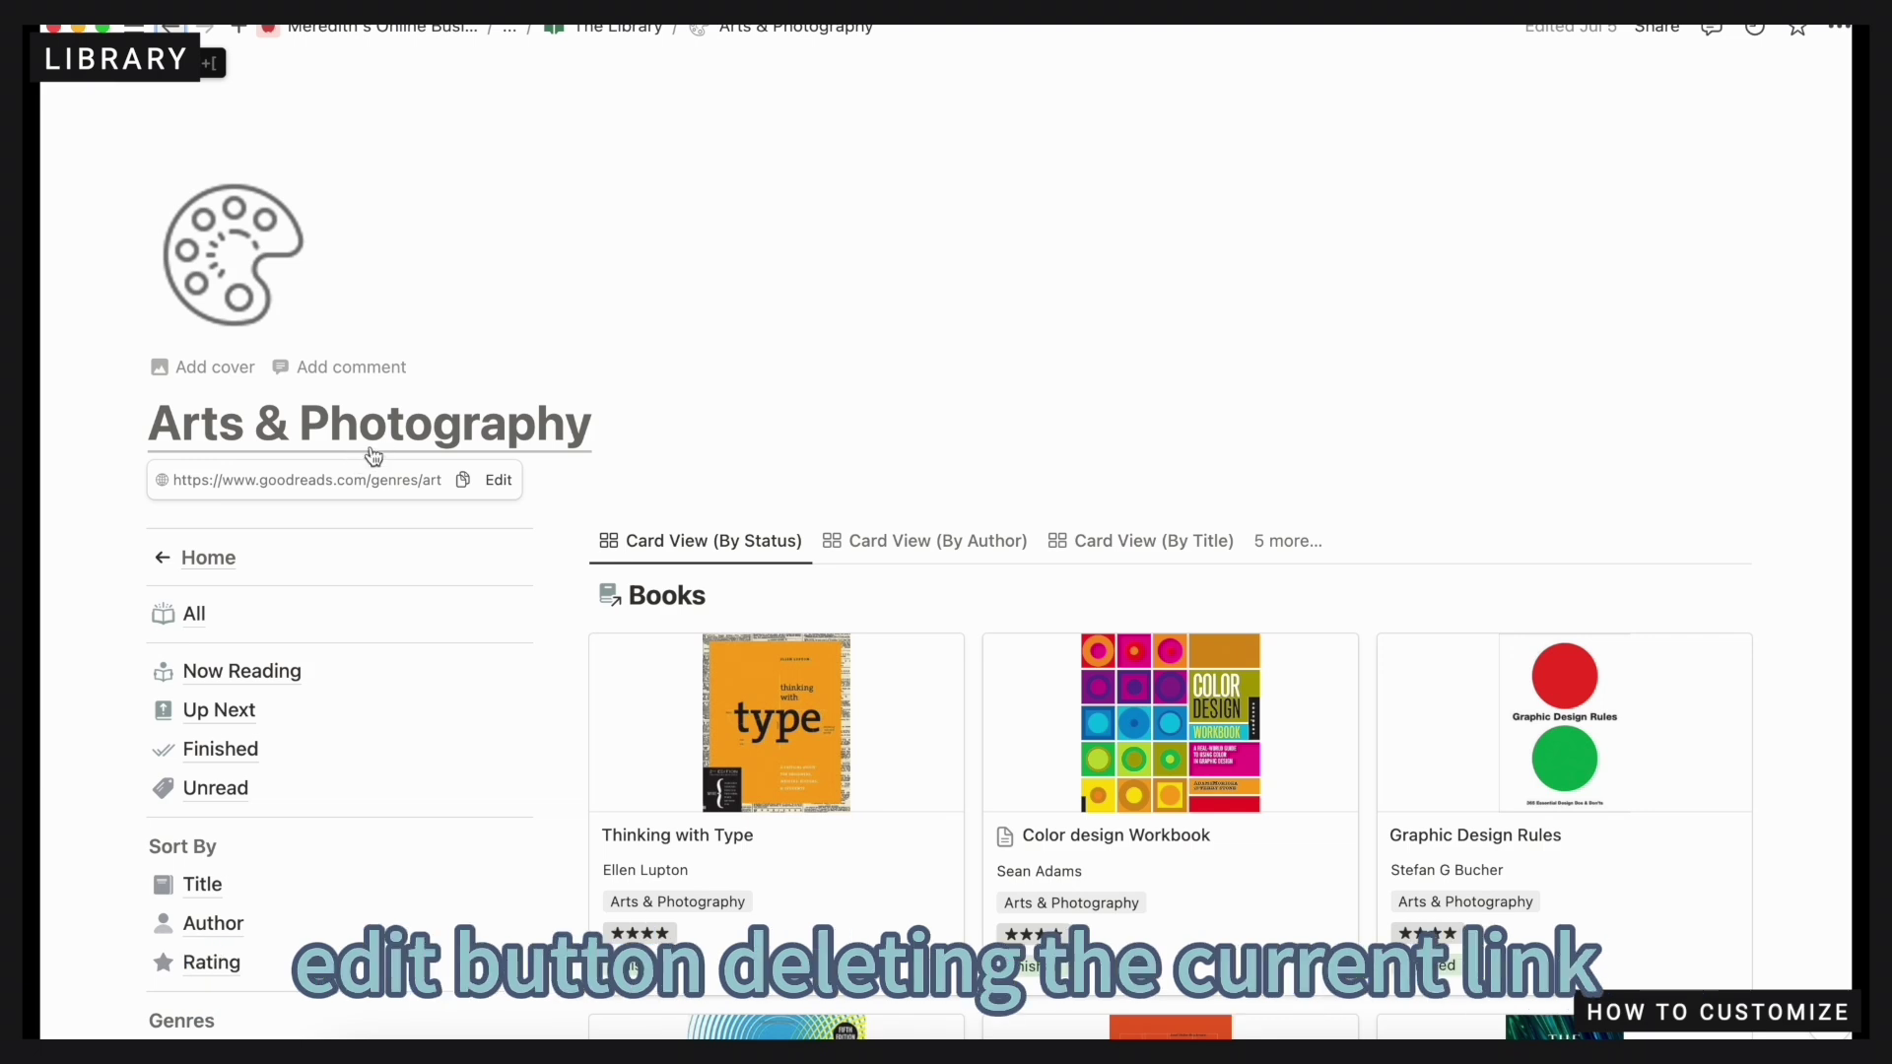
pyautogui.click(494, 478)
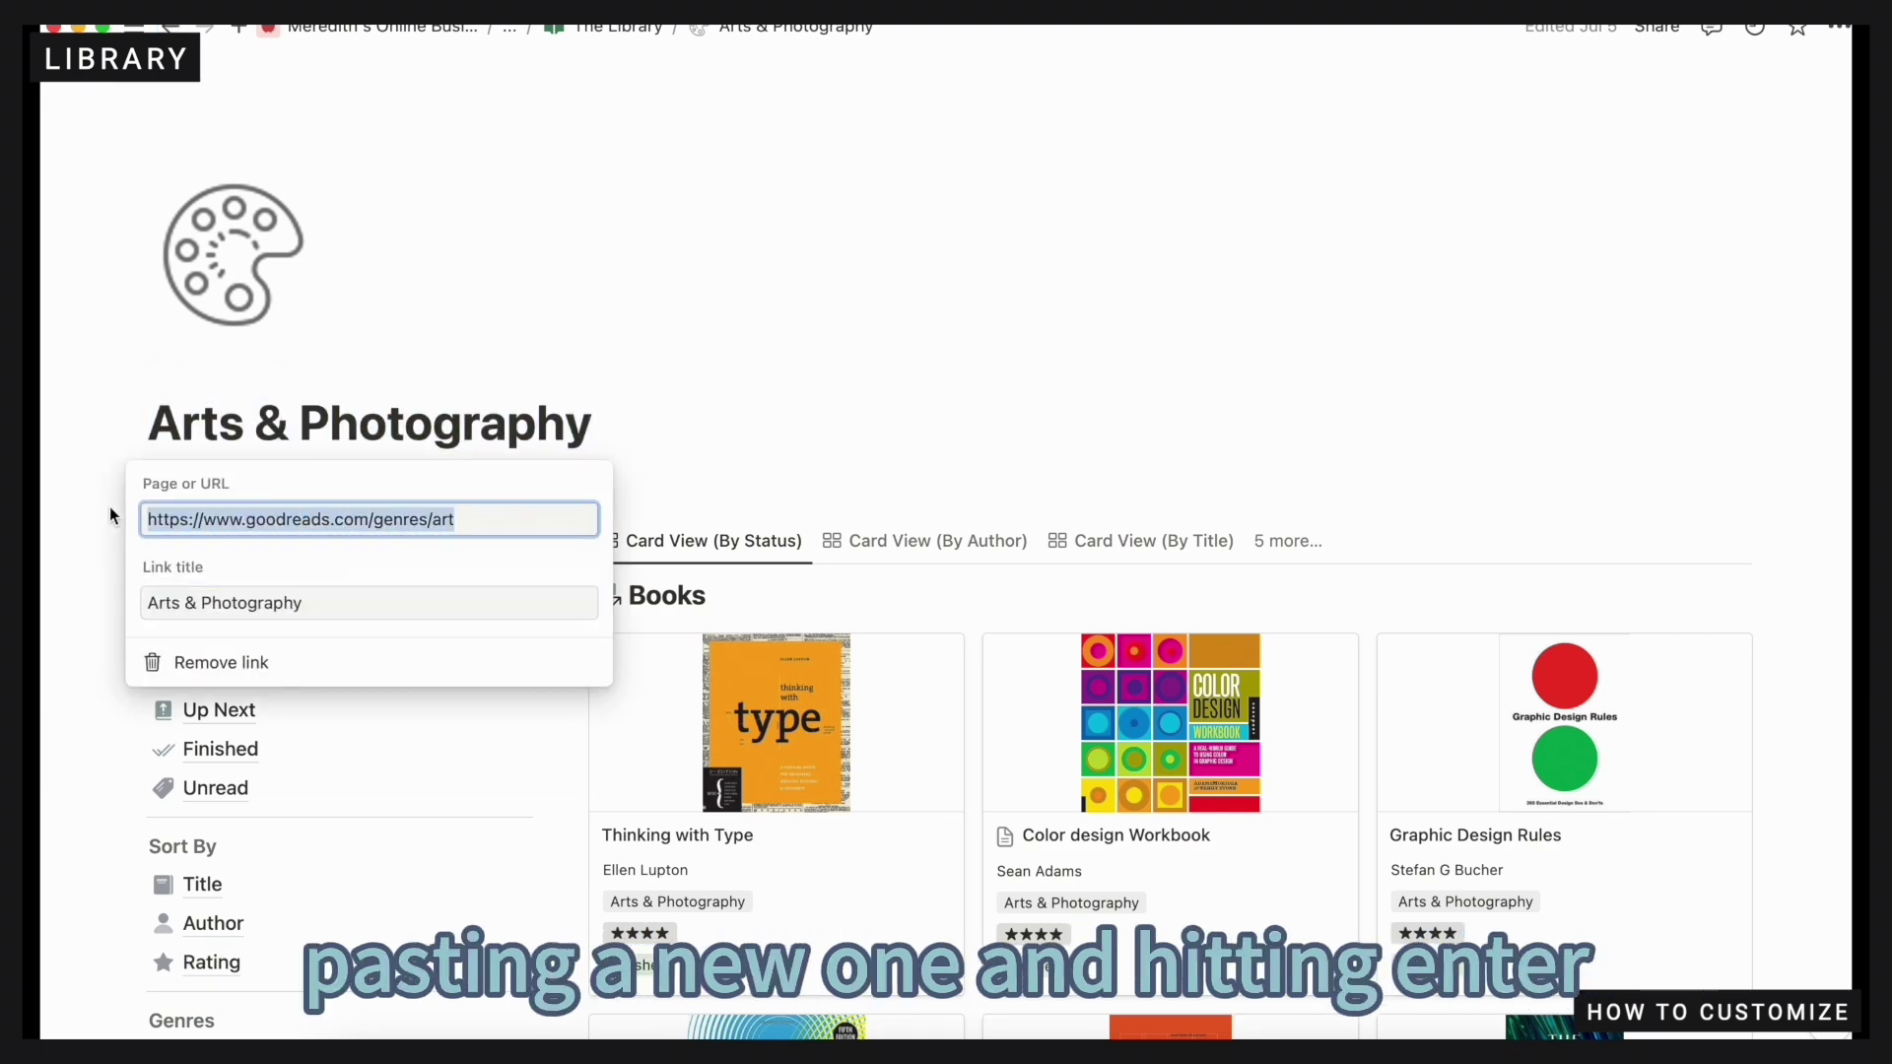
pyautogui.press('BackSpace')
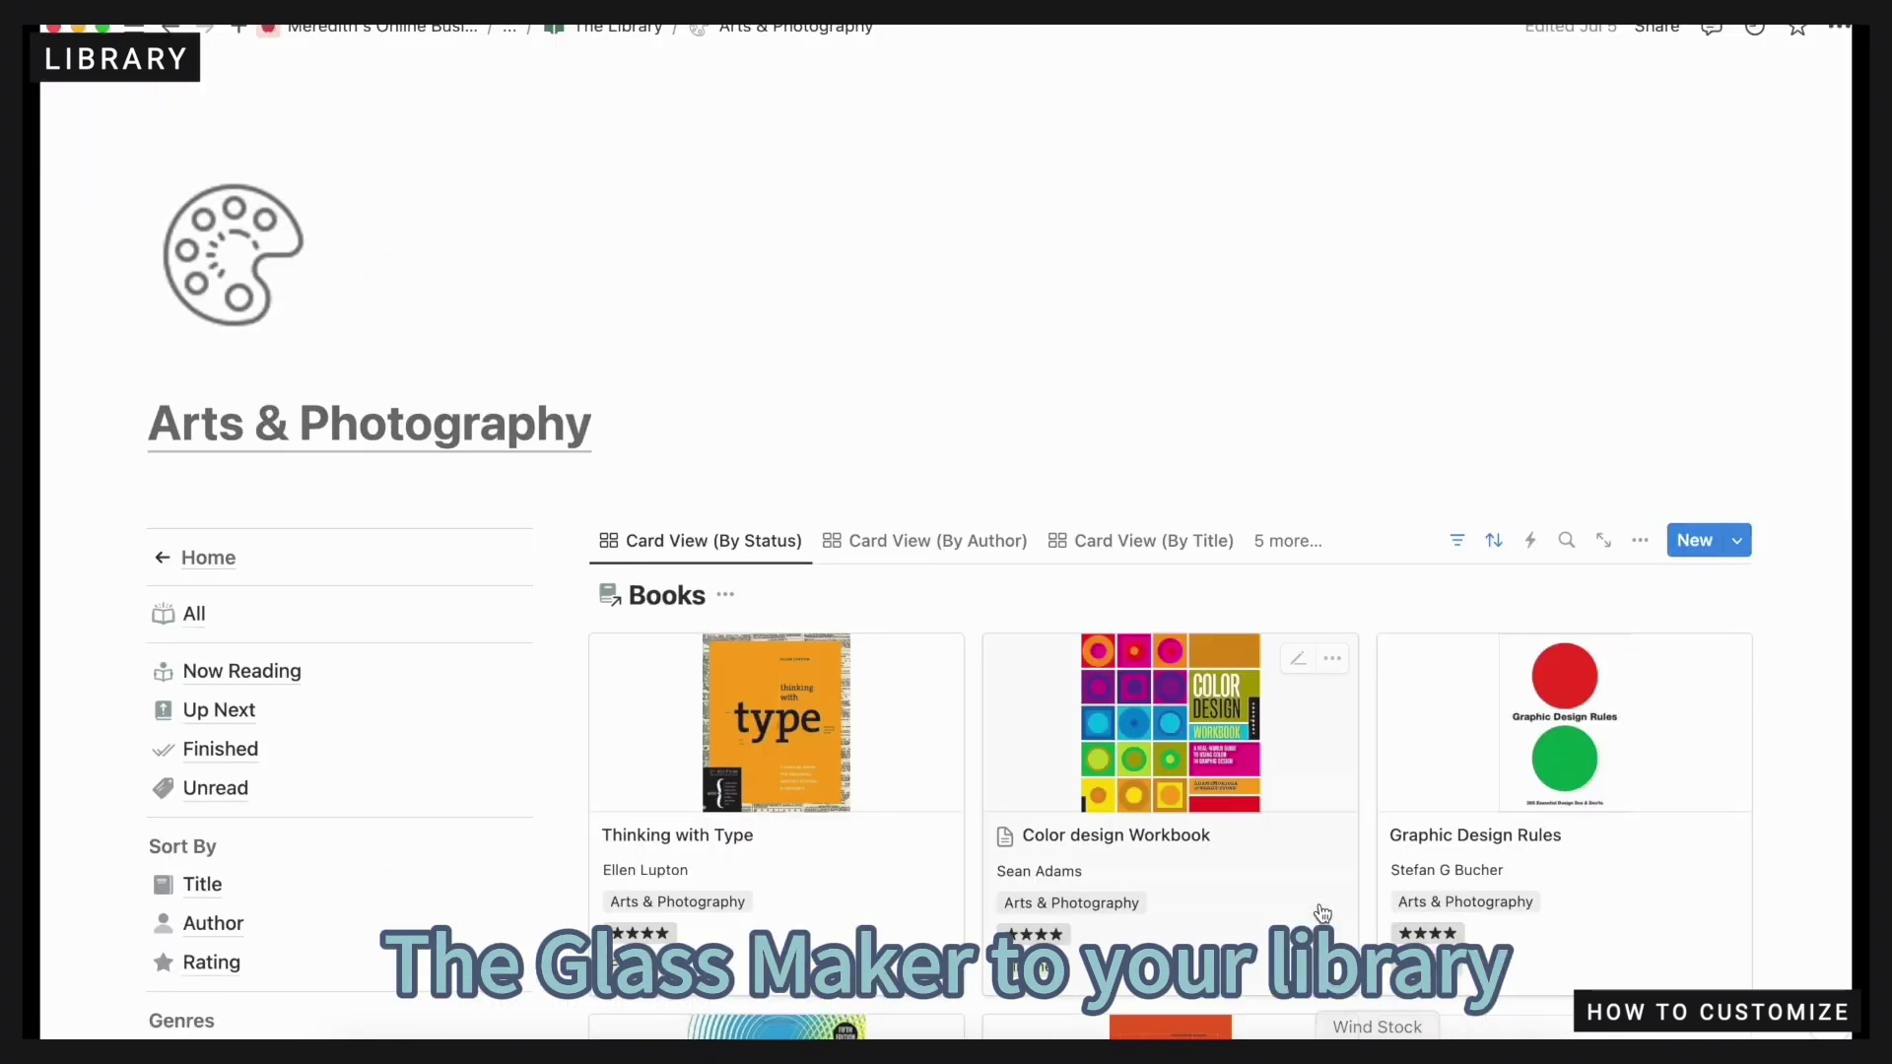
# Add a new book from the notes template to the Arts & Photography gallery and title it The Glass Maker
pyautogui.scroll(-5, 1320, 909)
pyautogui.scroll(-2, 1321, 909)
pyautogui.click(1538, 635)
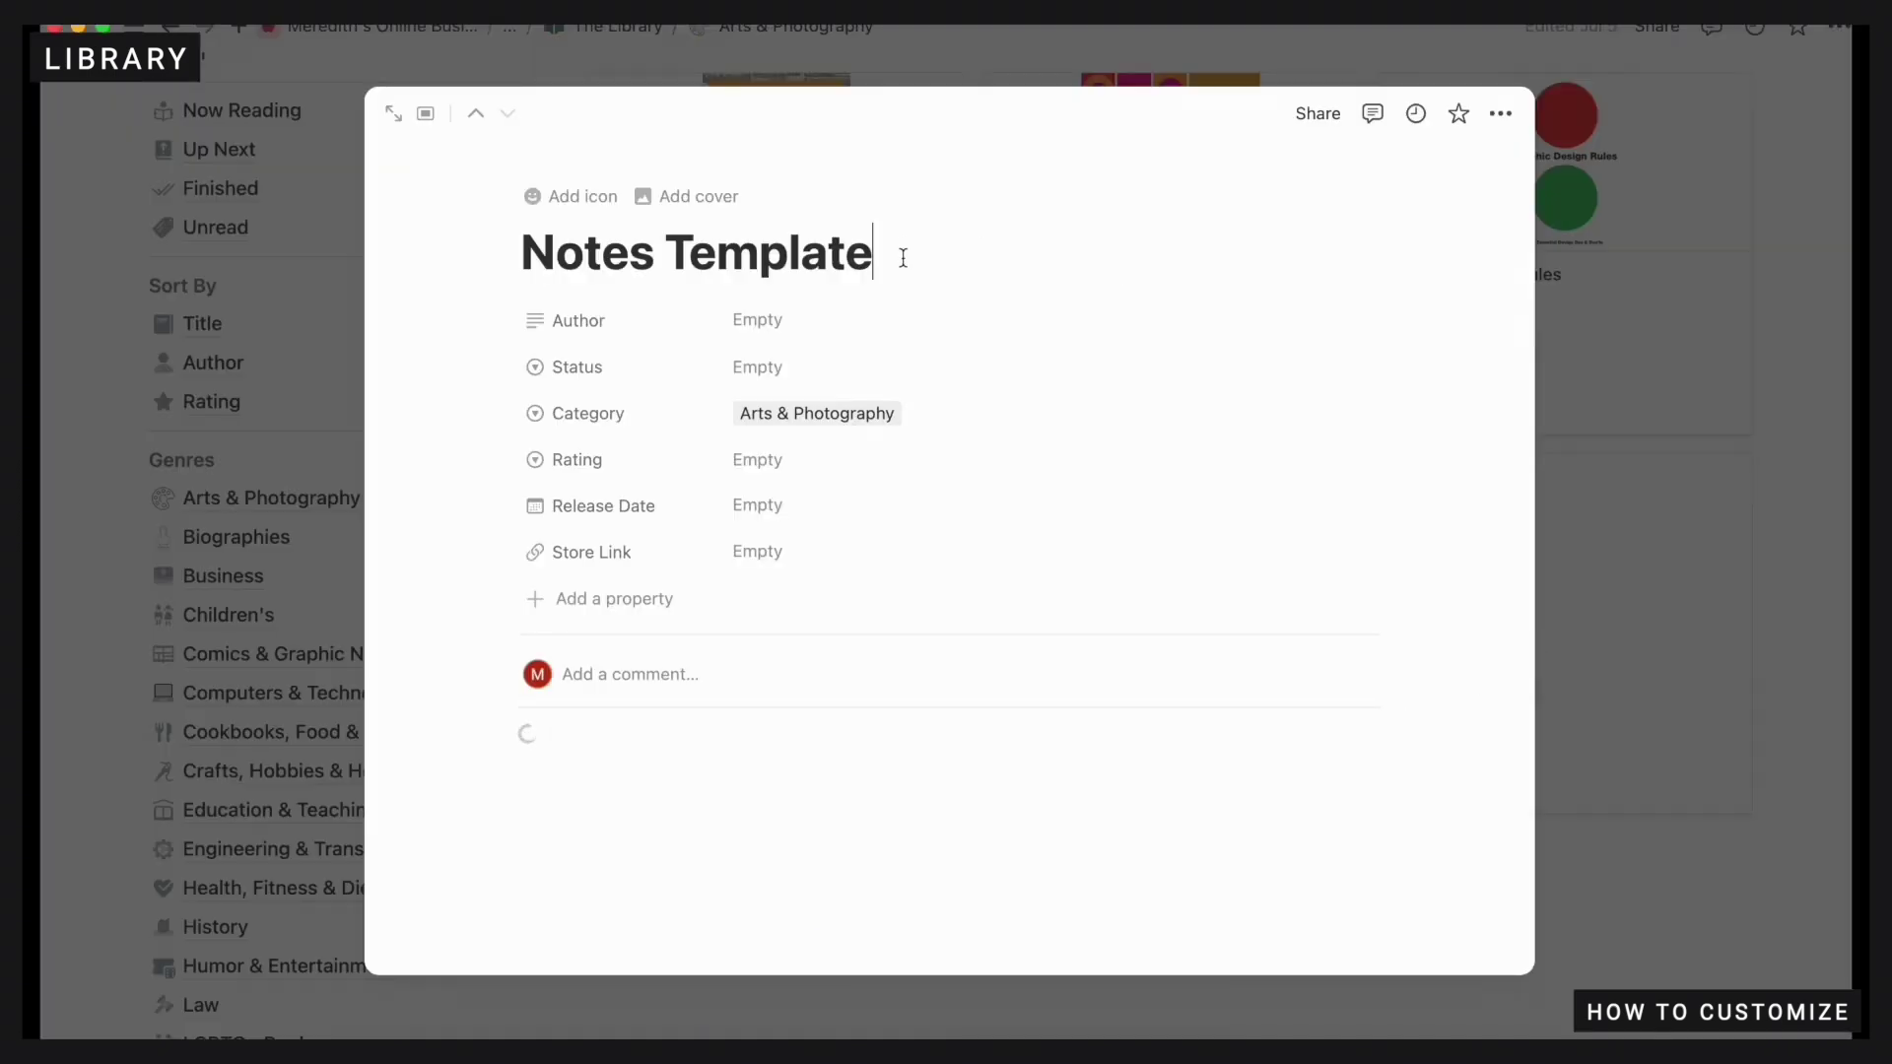
pyautogui.moveTo(874, 241); pyautogui.dragTo(503, 230)
pyautogui.write('The Glass Maker')
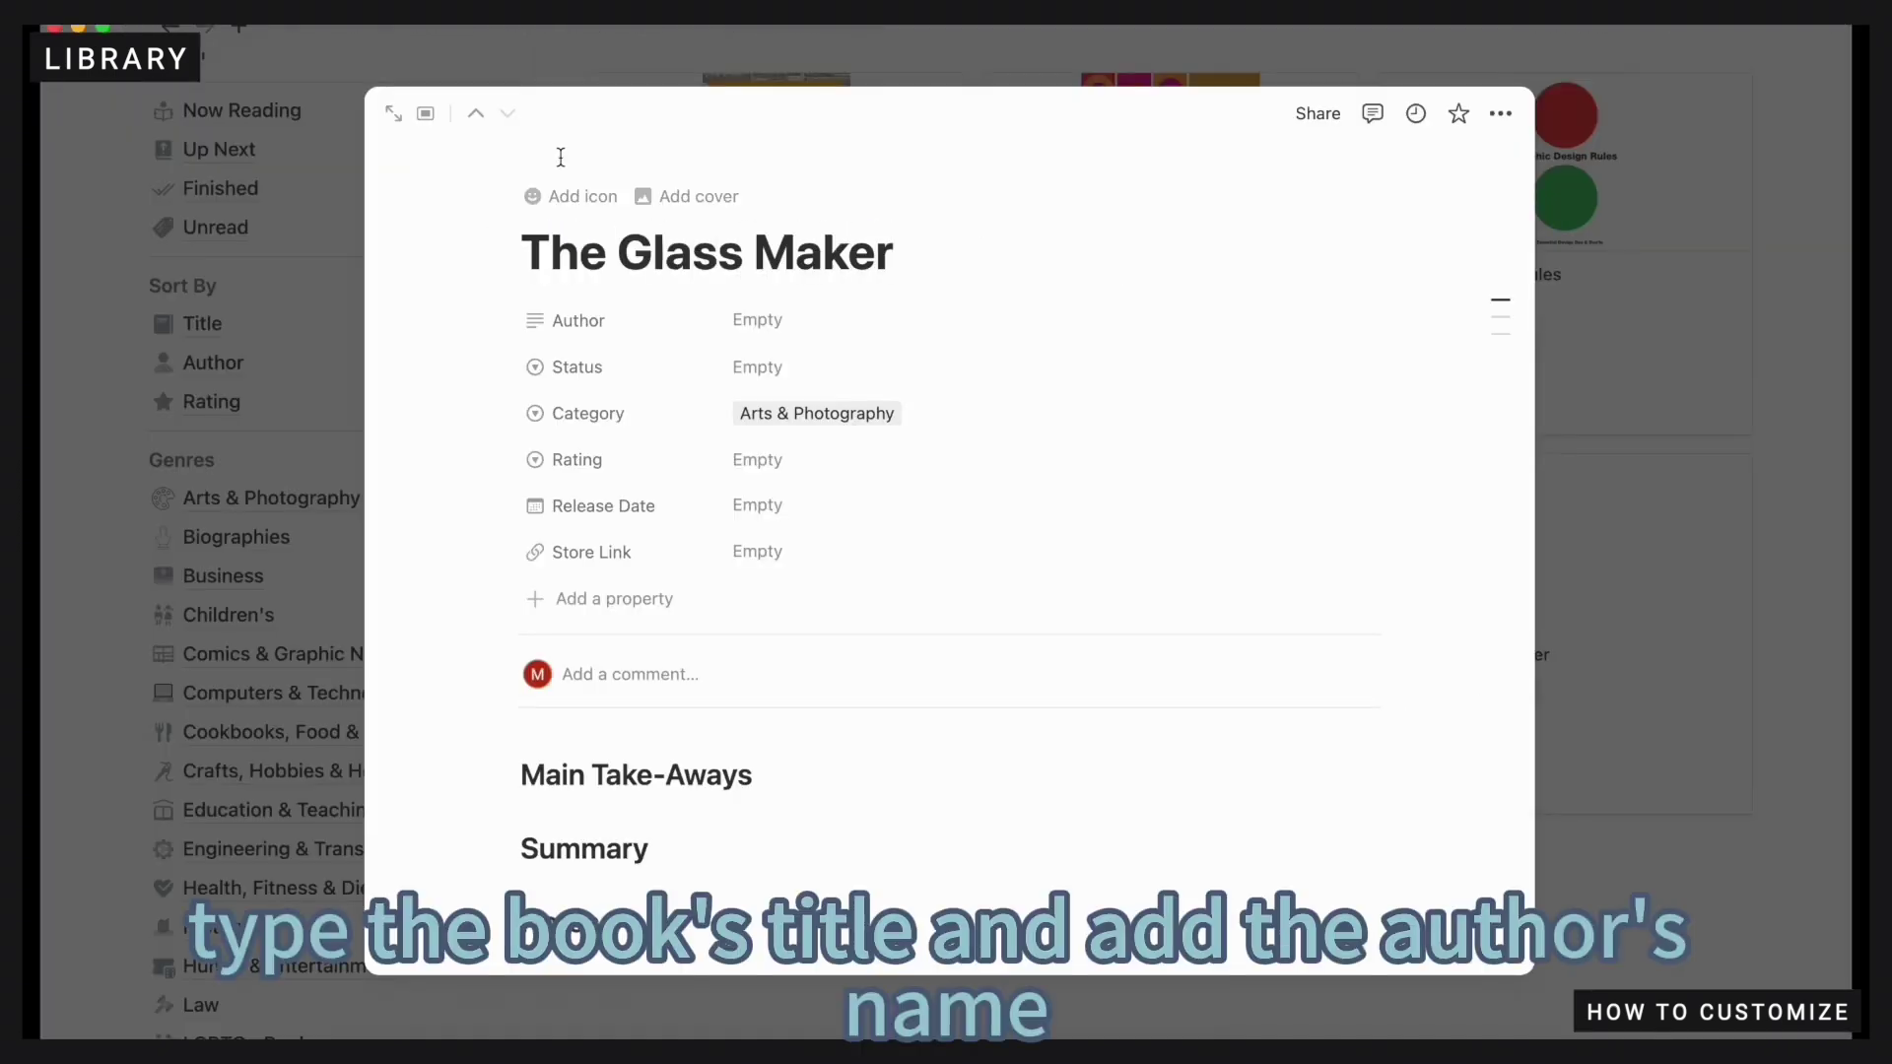
# Set The Glass Maker's author to Tracy Chevalier and its status to Up Next, and close the book's page
pyautogui.click(734, 330)
pyautogui.write('Tracy Che')
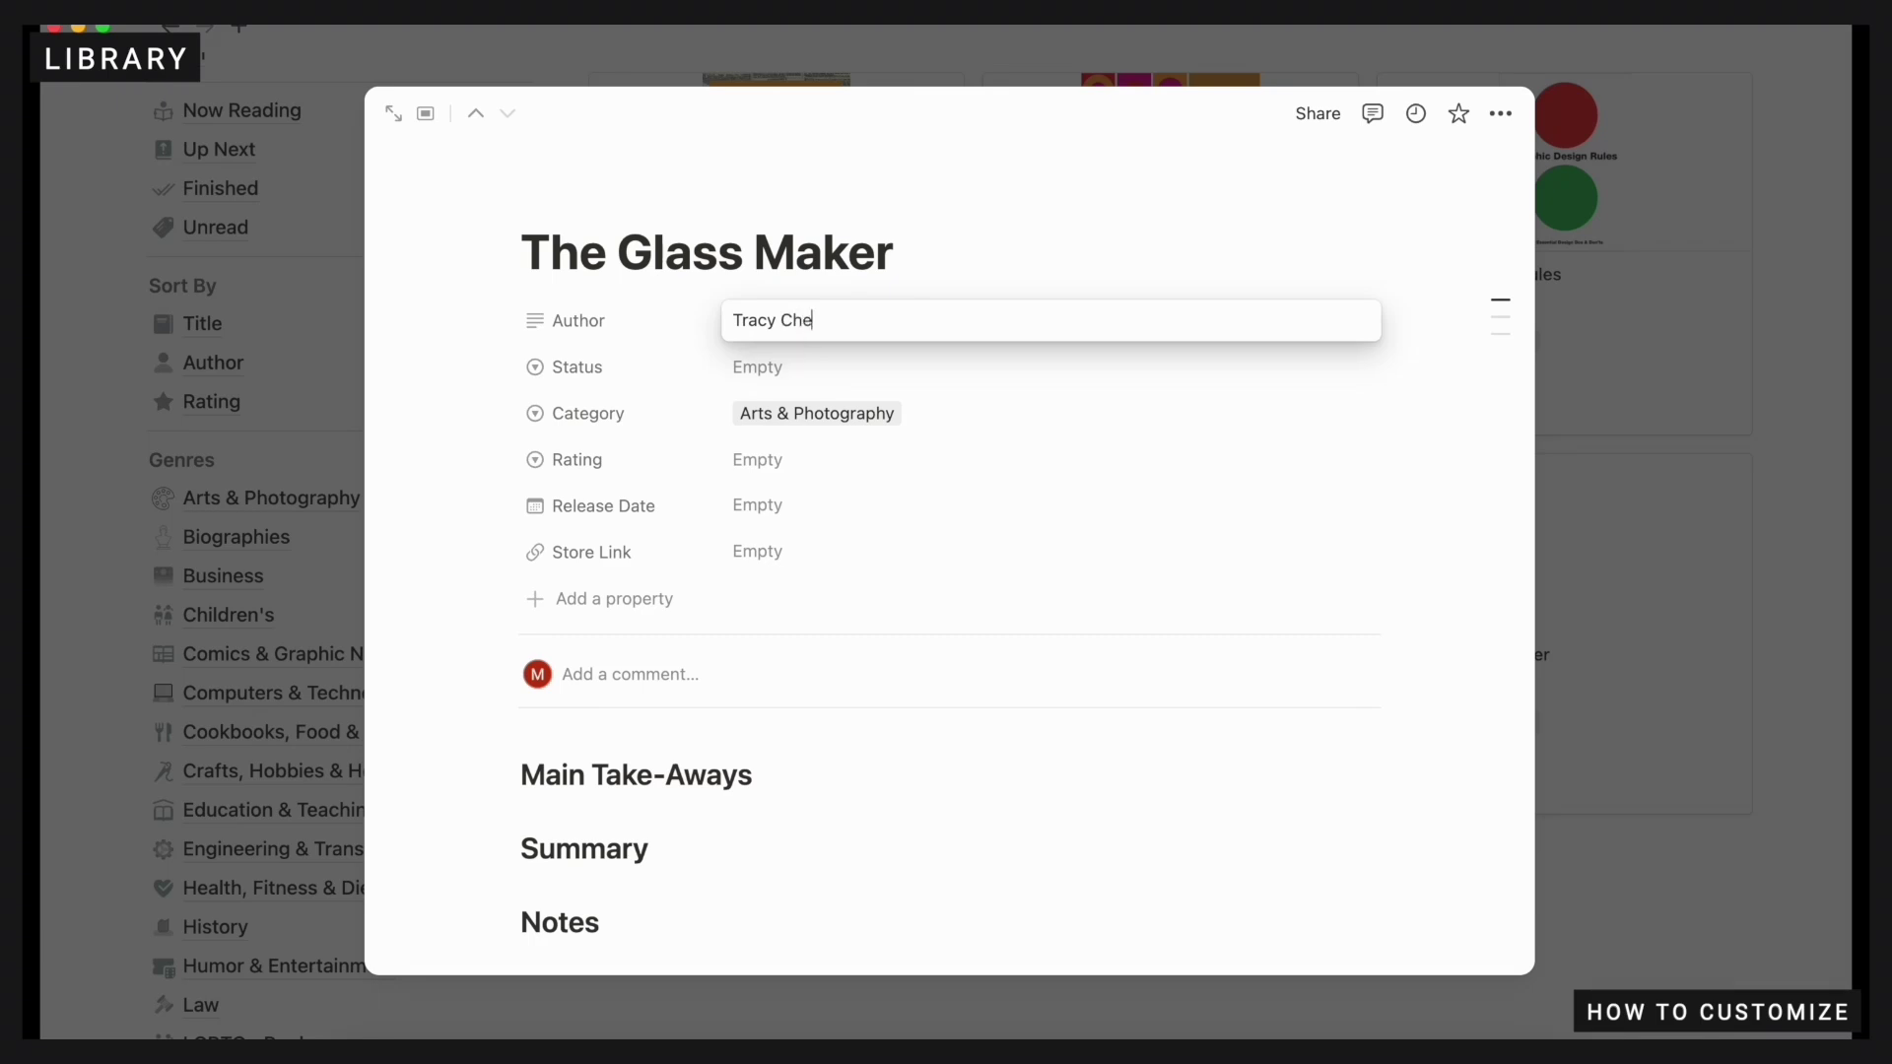
pyautogui.write('valier')
pyautogui.click(765, 372)
pyautogui.click(764, 372)
pyautogui.click(781, 498)
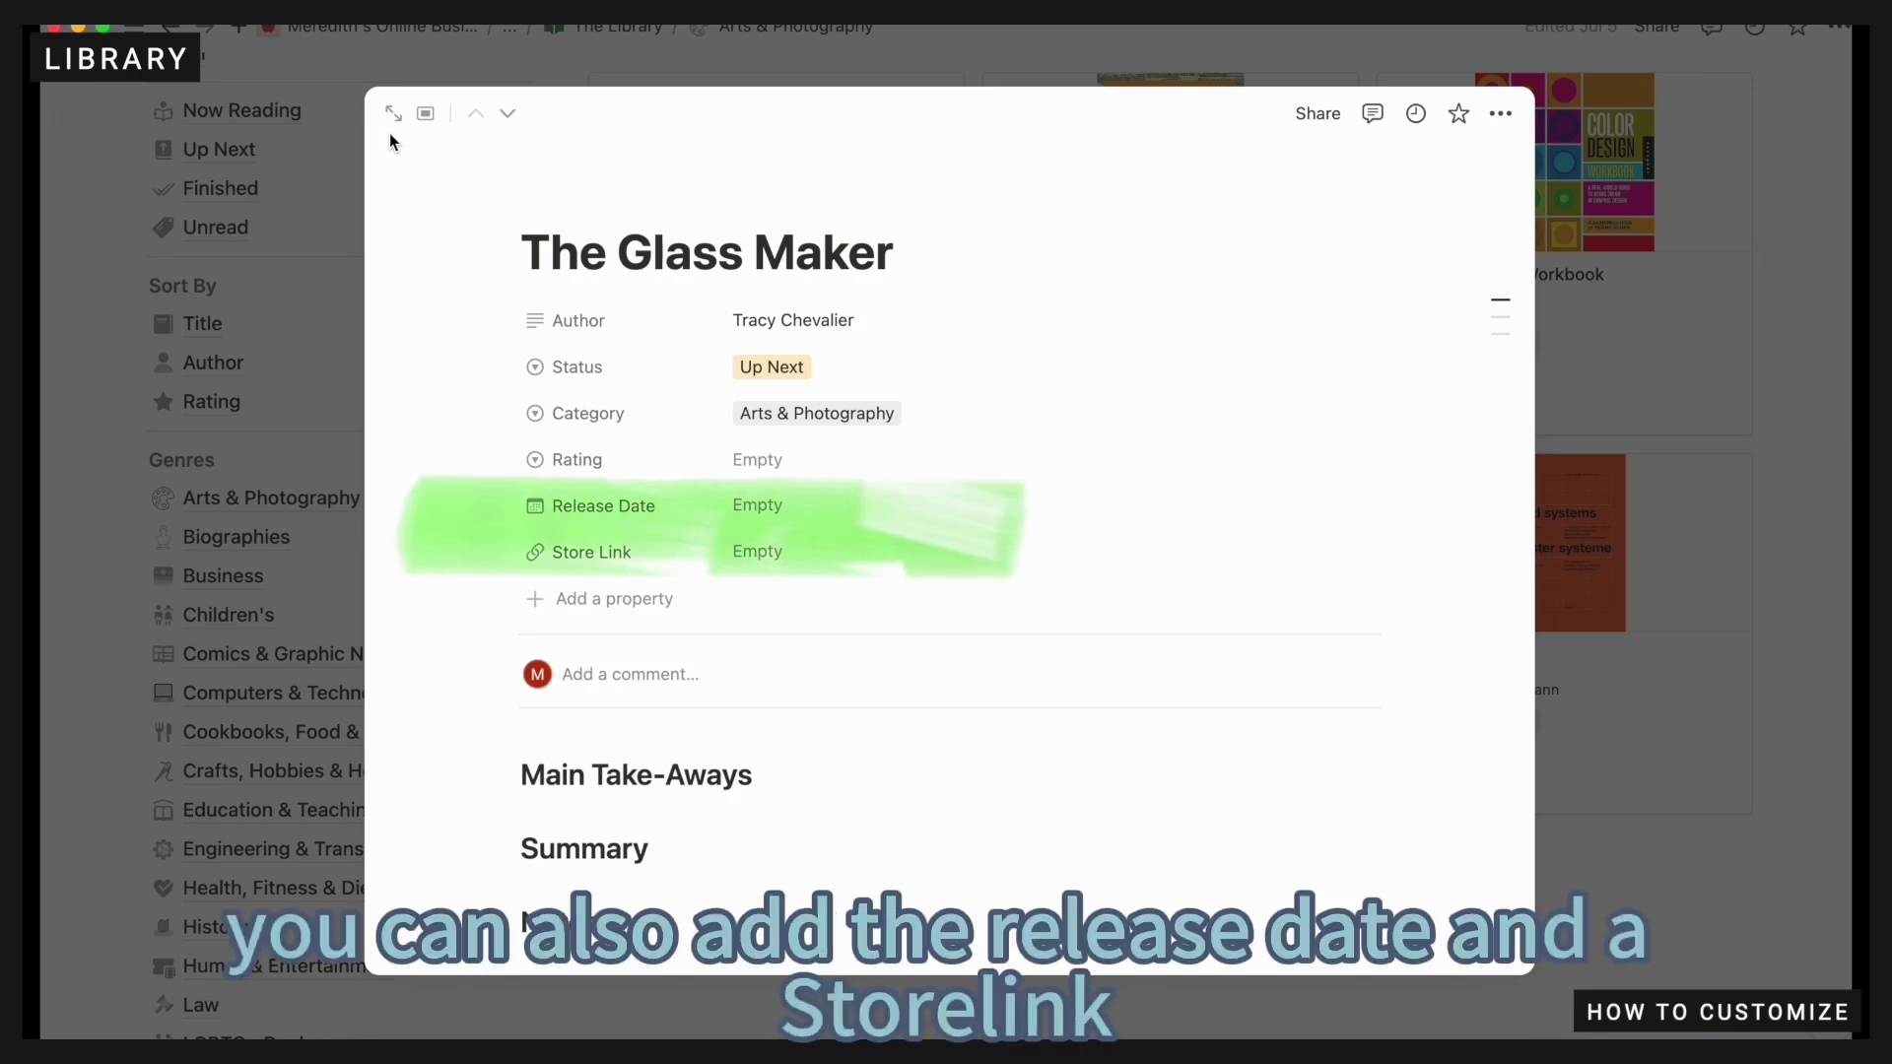
pyautogui.click(351, 109)
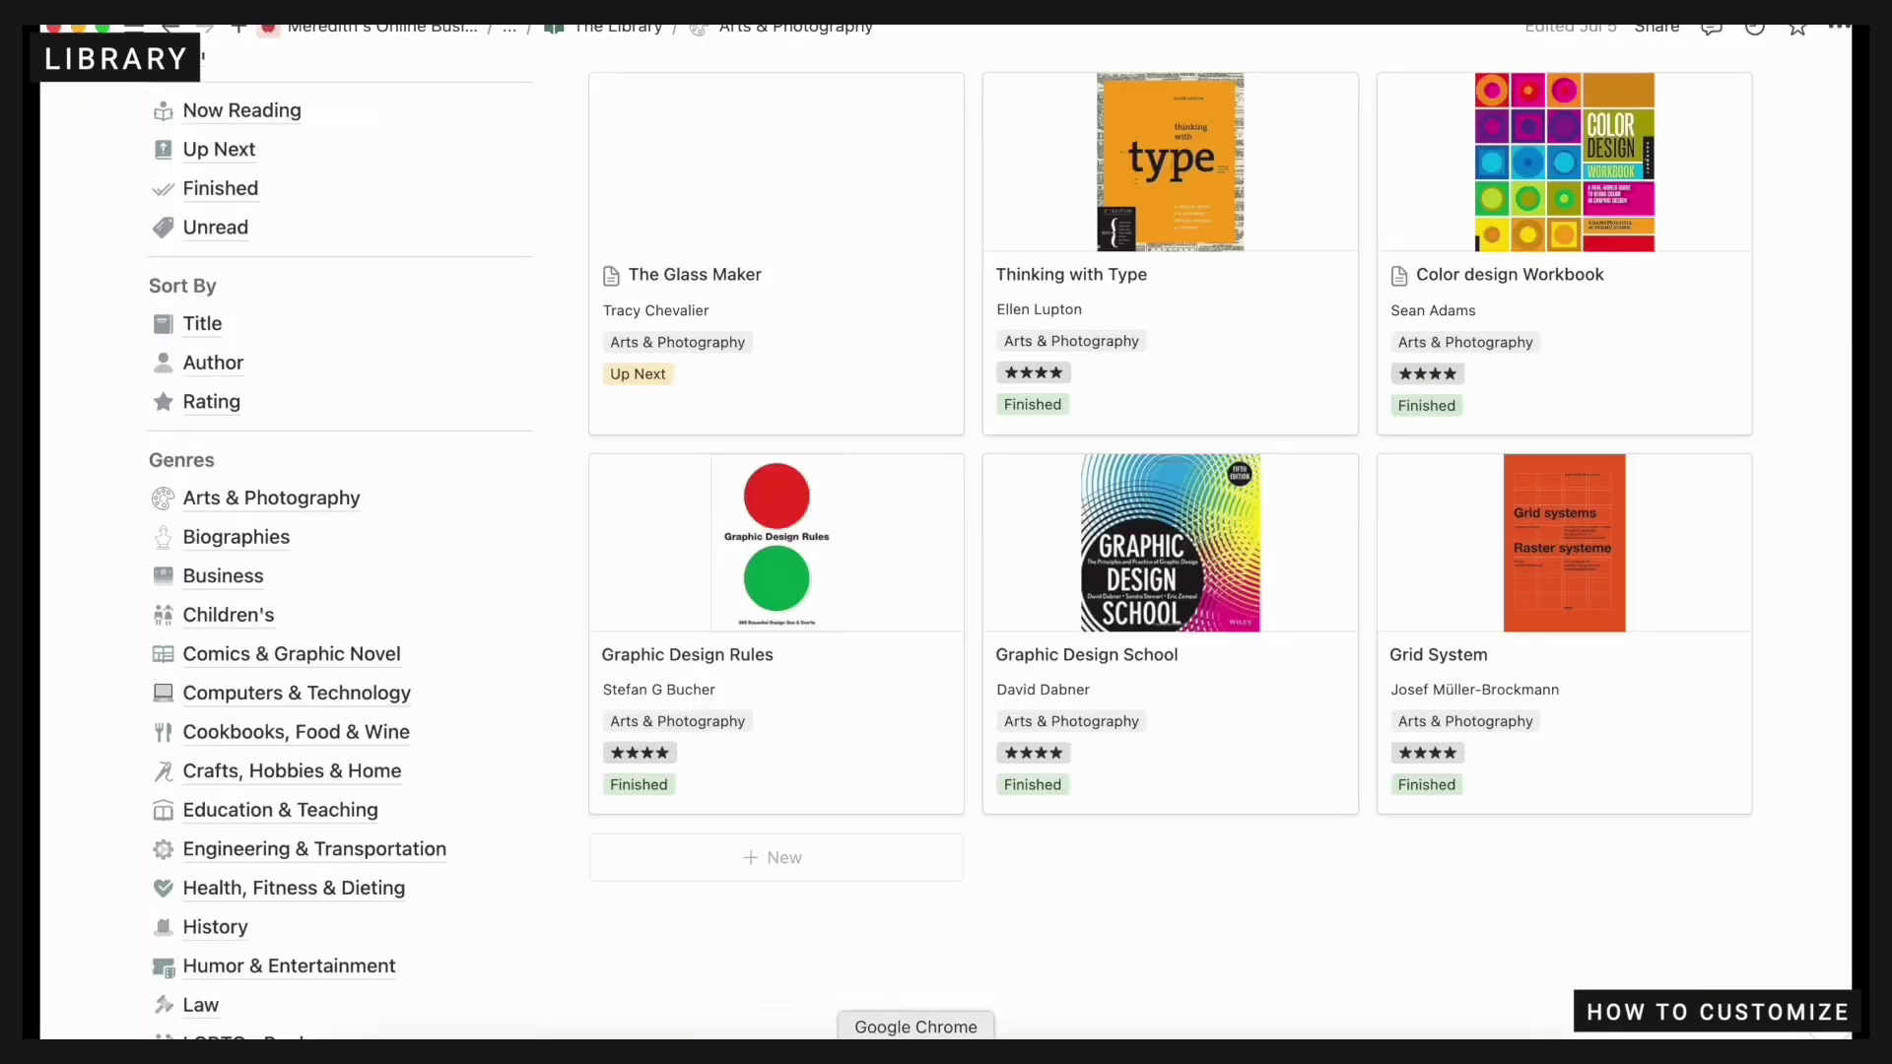
# Switch to Chrome and copy the image address of The Glassmaker's cover from the Goodreads Art genre page
pyautogui.click(916, 1058)
pyautogui.moveTo(460, 582)
pyautogui.rightClick(458, 535)
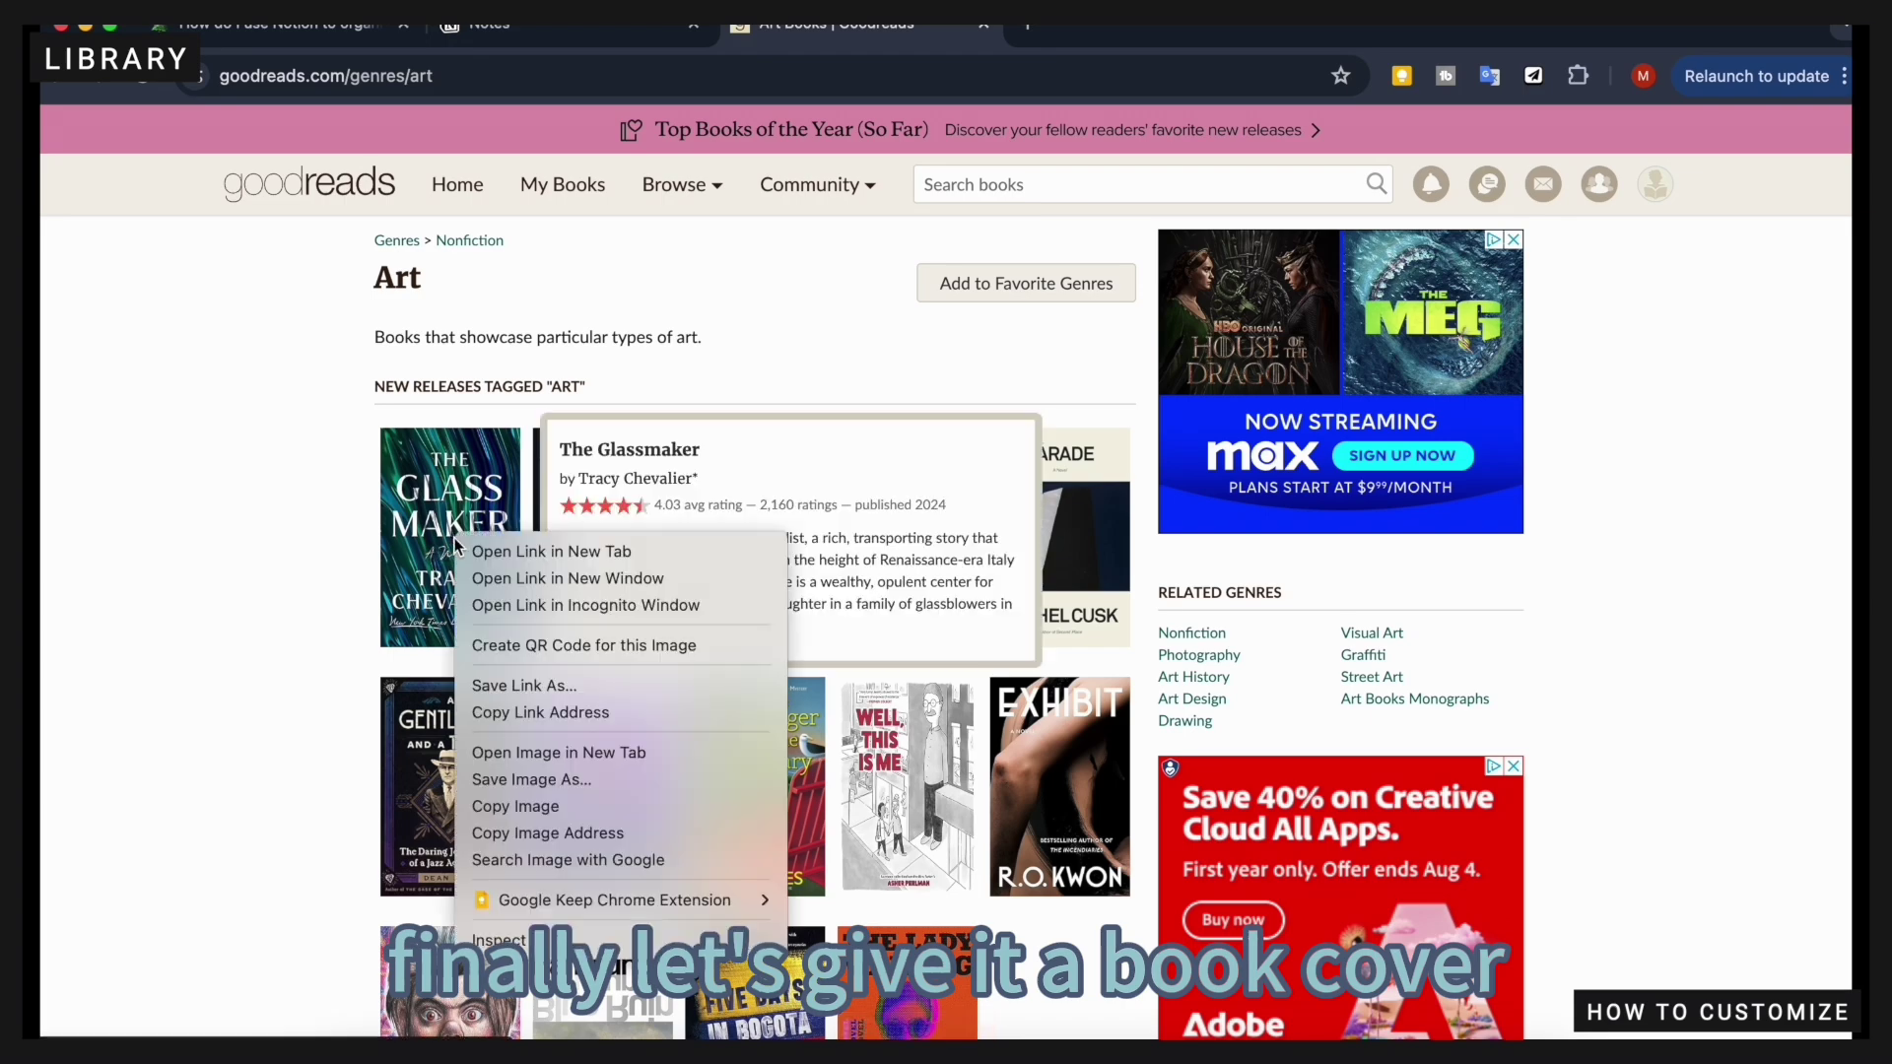
pyautogui.click(528, 834)
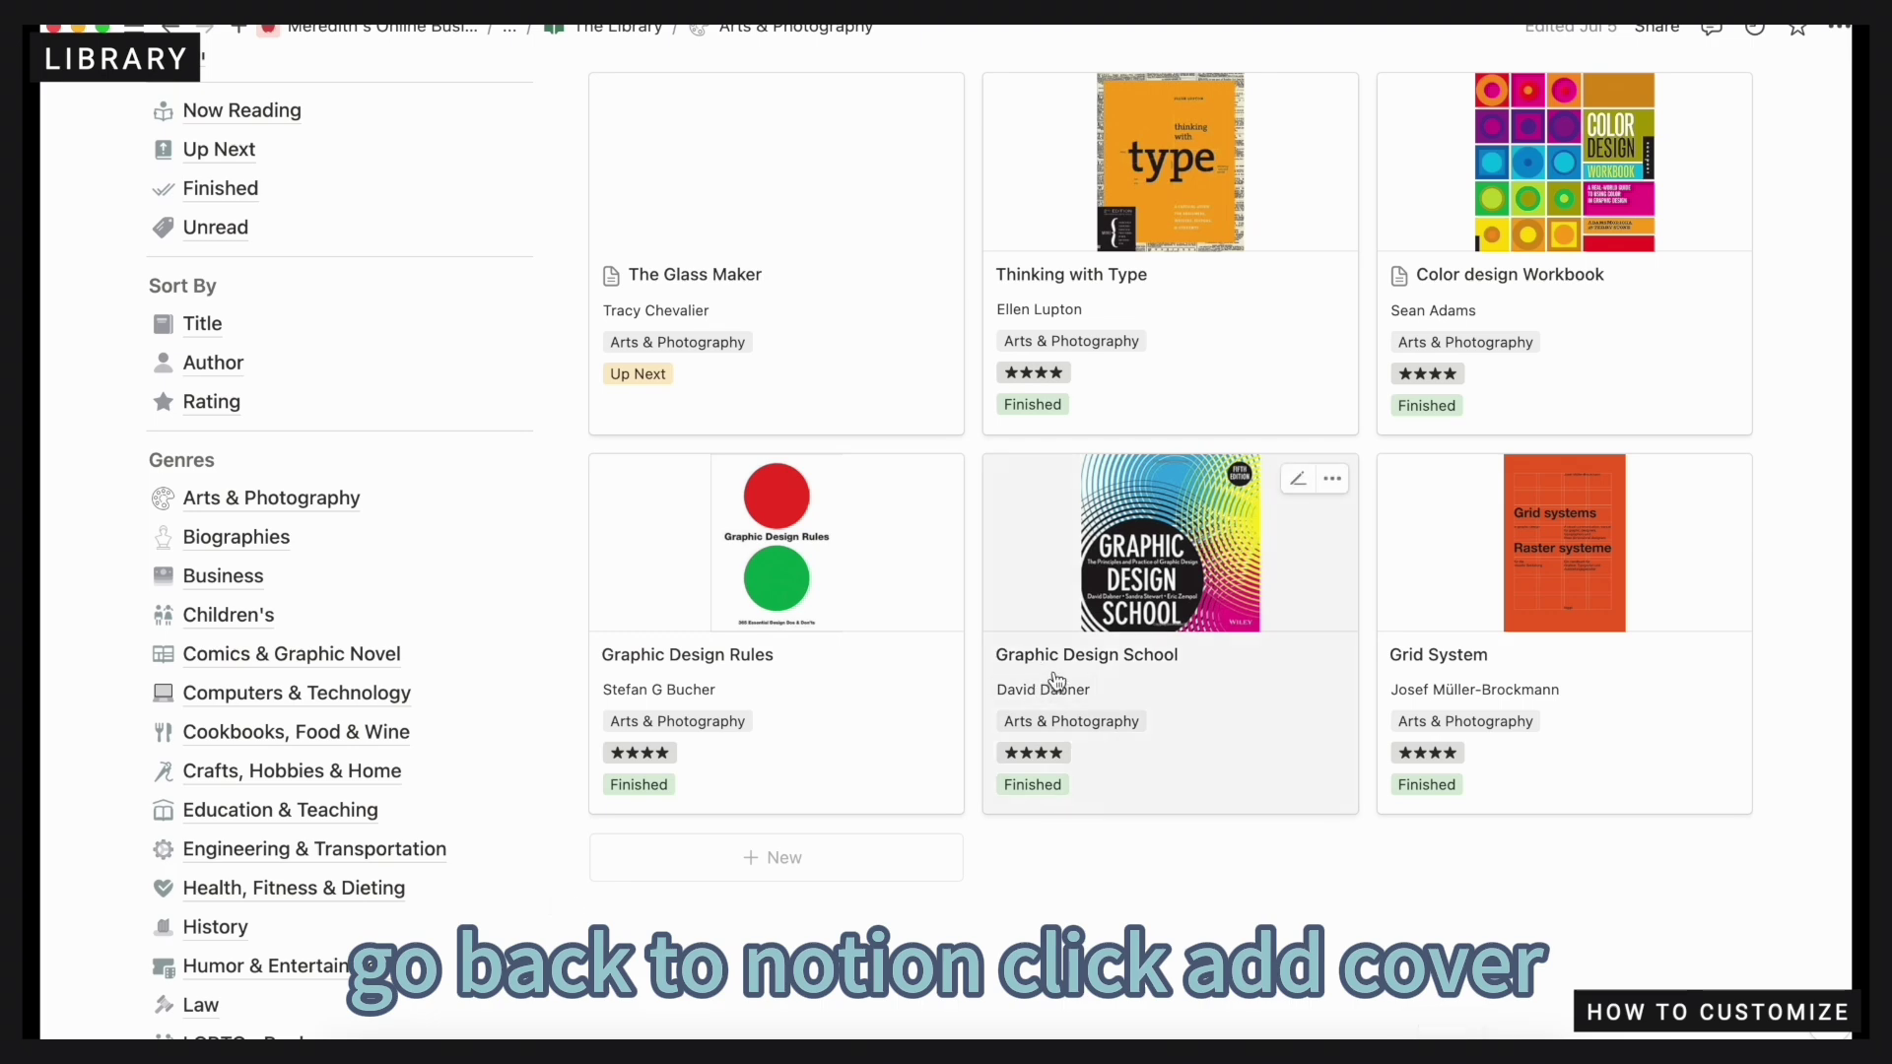
# Switch to Notion and give The Glass Maker's page a cover using the copied image link
pyautogui.scroll(3, 786, 240)
pyautogui.click(729, 485)
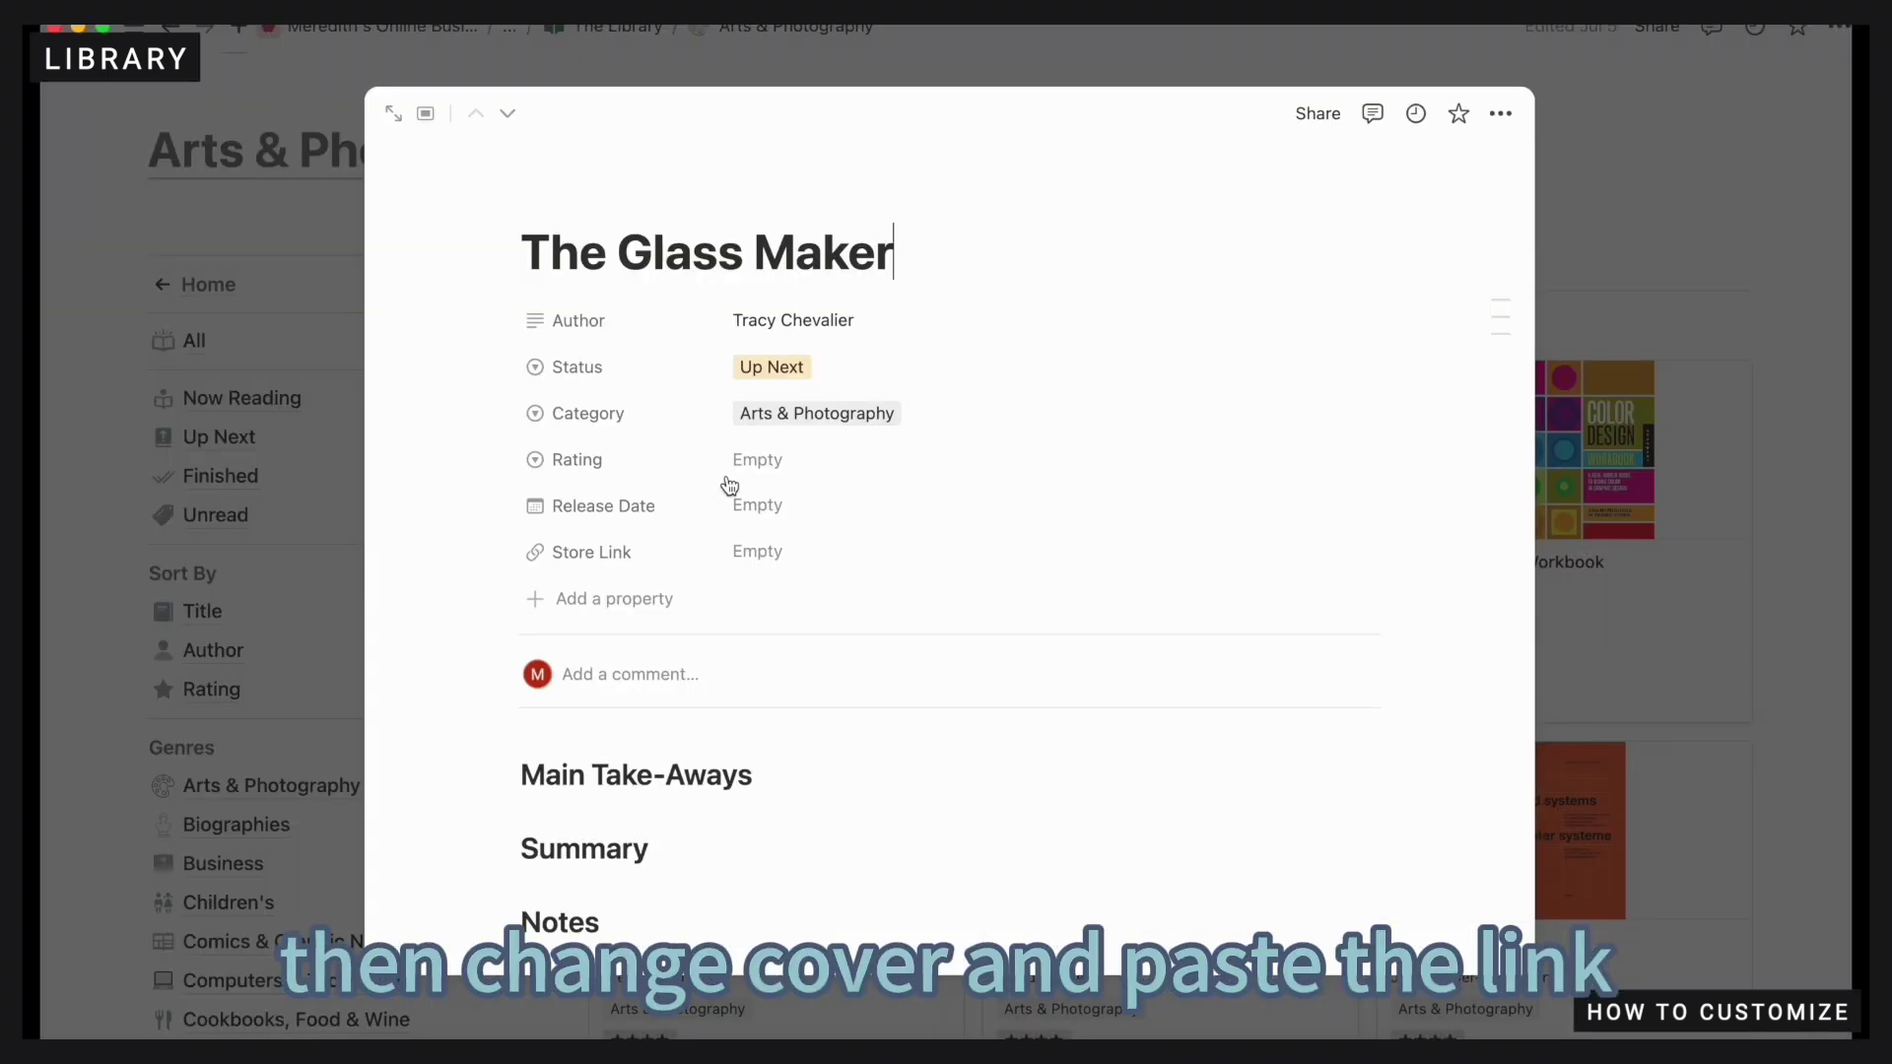
pyautogui.click(676, 203)
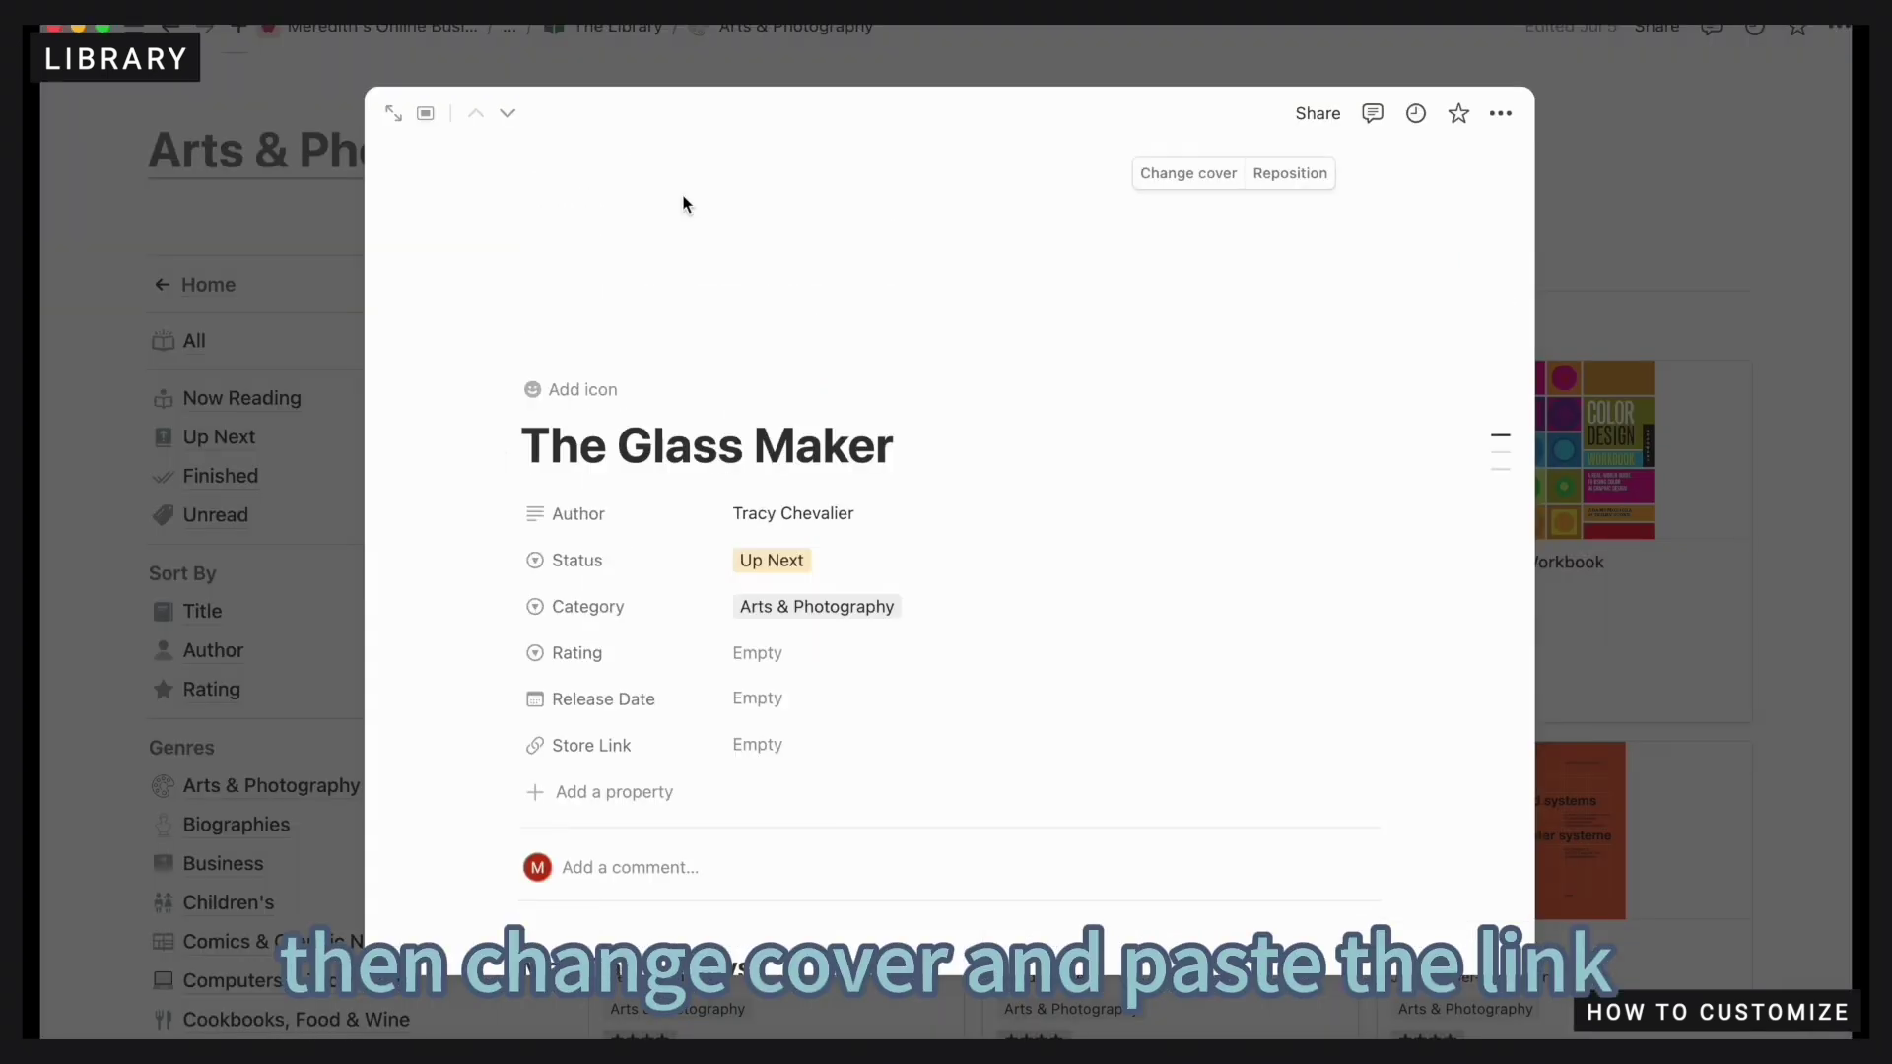
pyautogui.click(1205, 183)
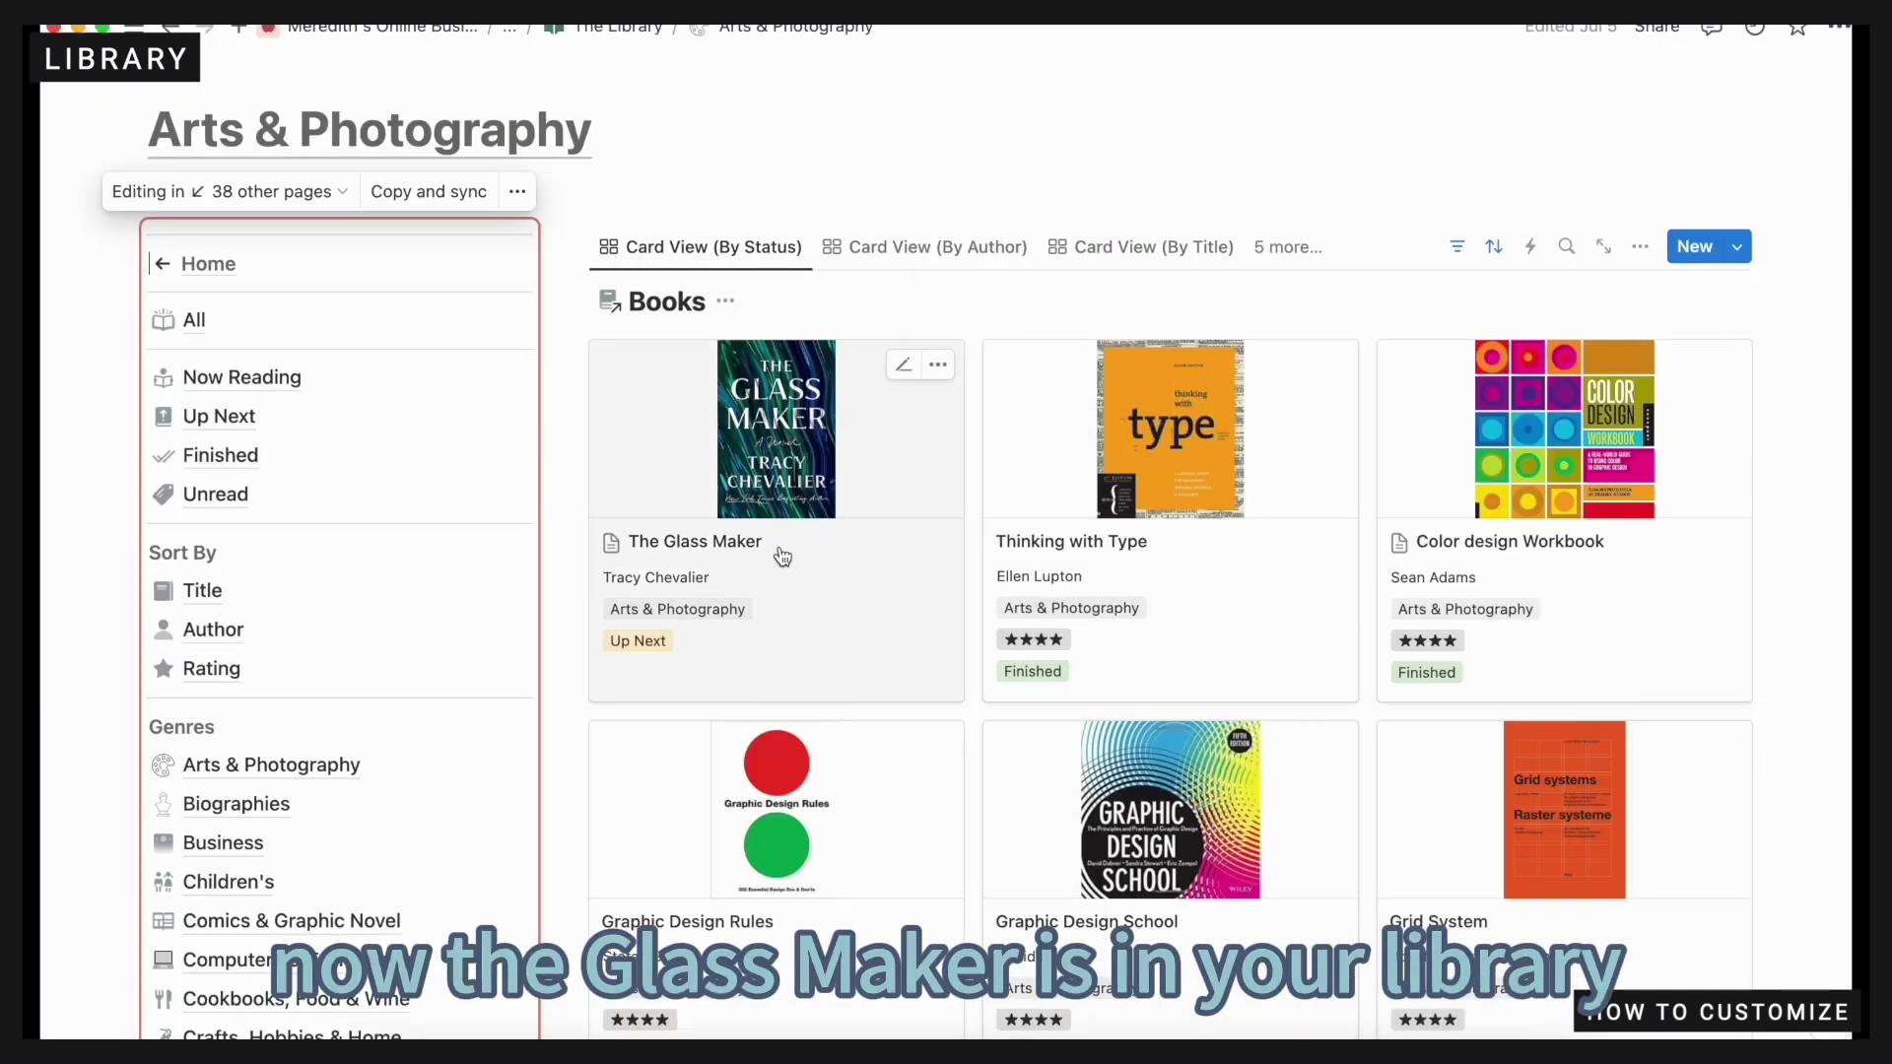
# Open The Glass Maker's page and set its status to Now Reading
pyautogui.click(836, 644)
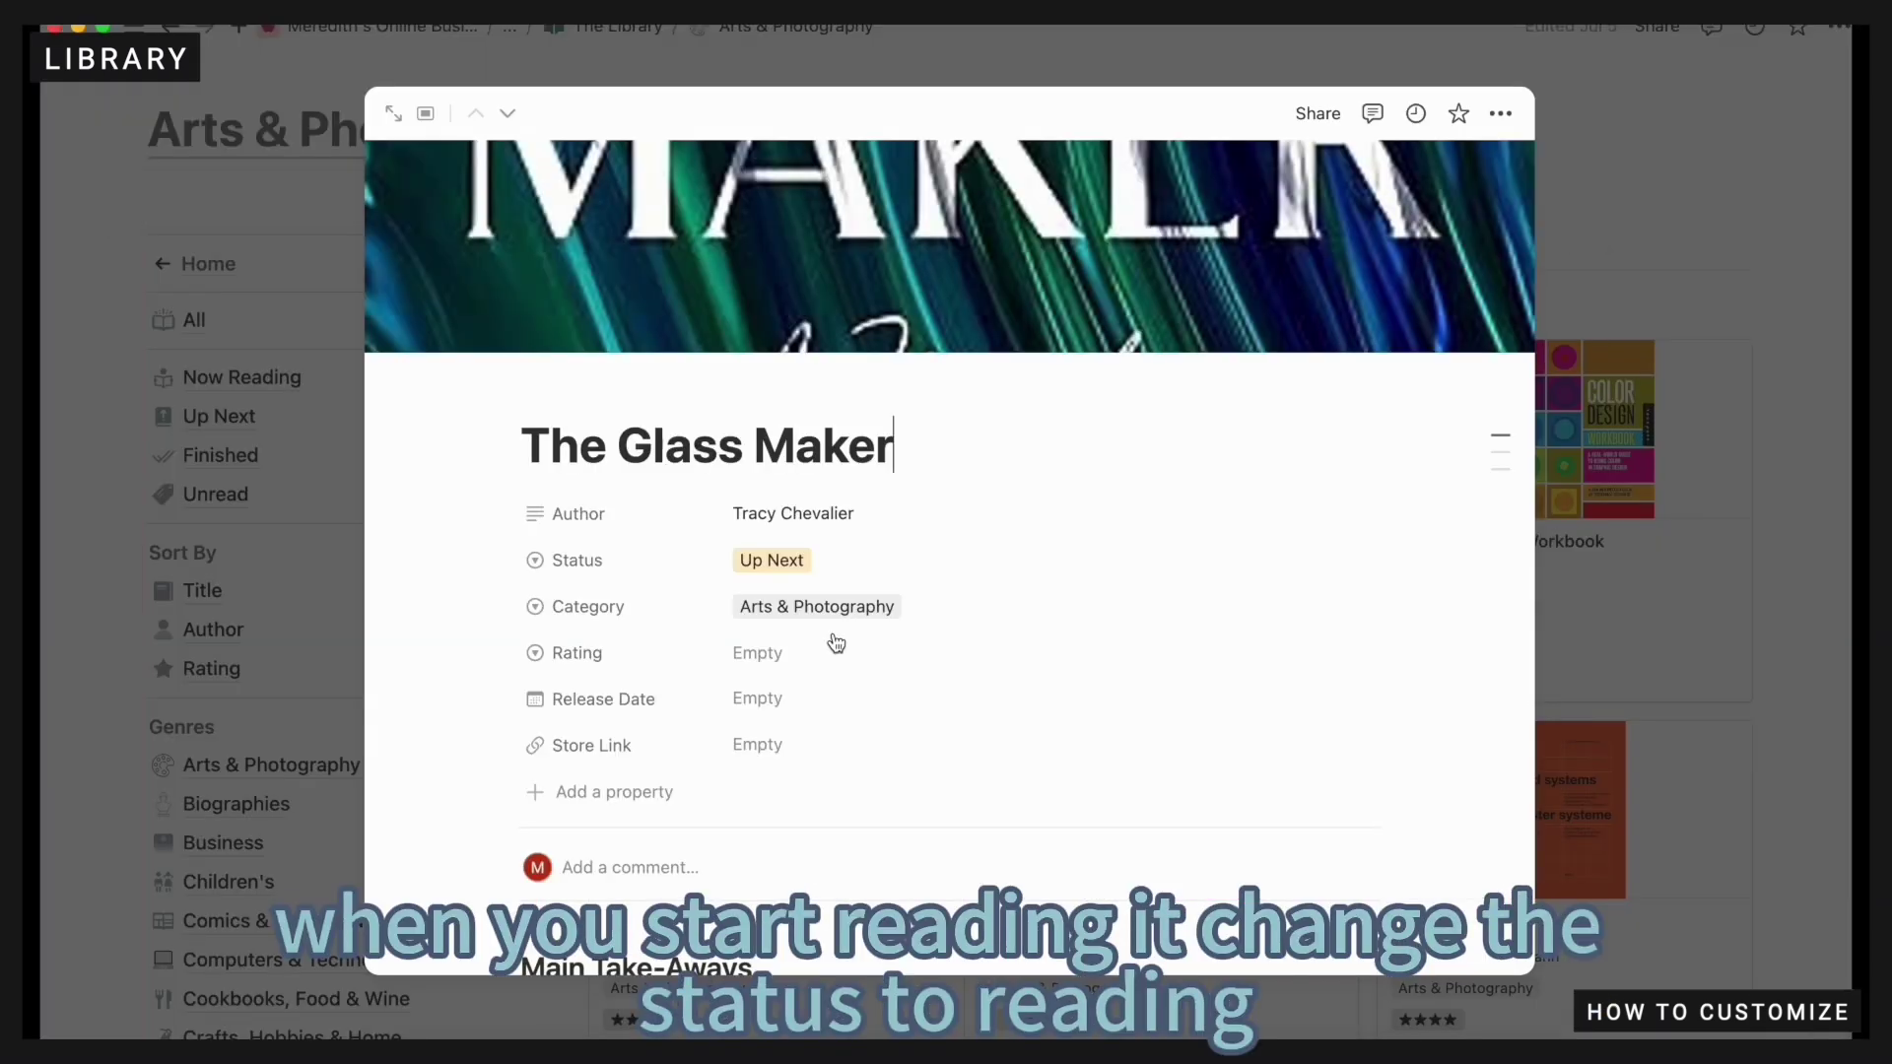
pyautogui.click(781, 562)
pyautogui.click(803, 641)
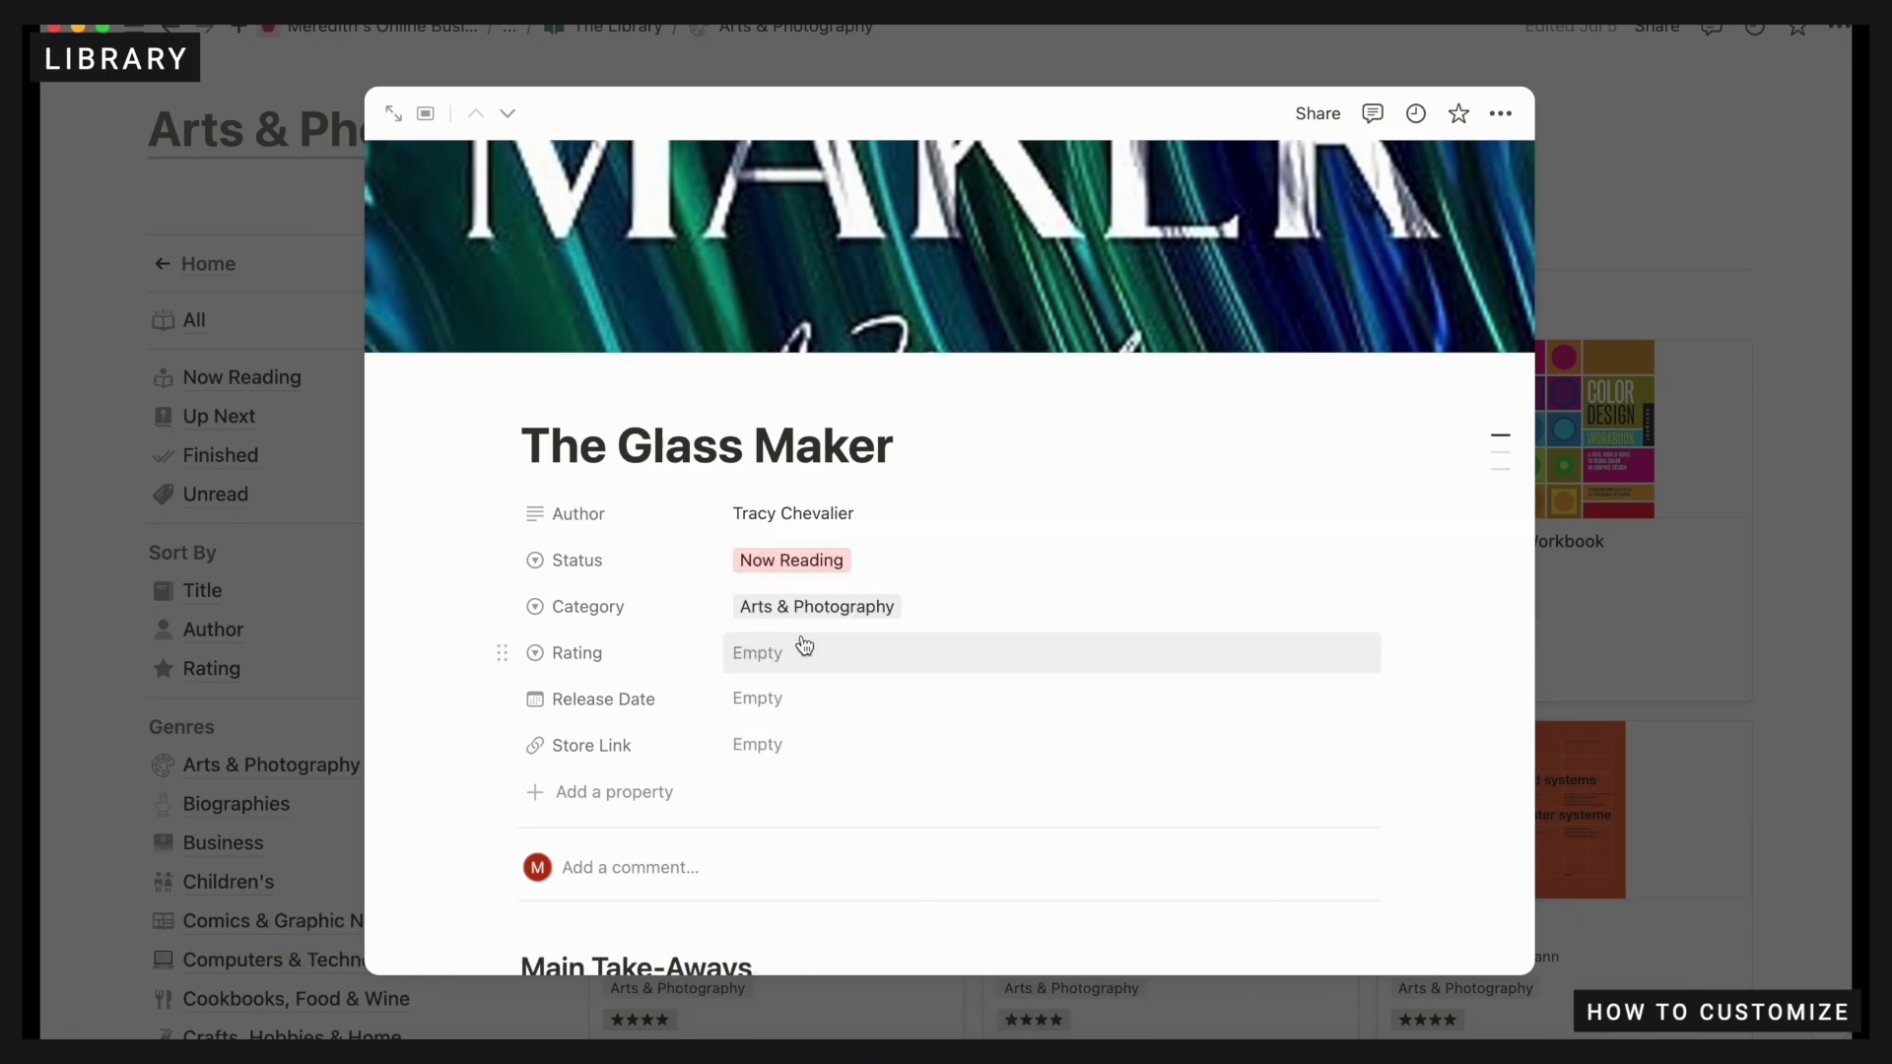
# Expand The Glass Maker to a full page and look over its properties and note sections
pyautogui.scroll(-3, 710, 708)
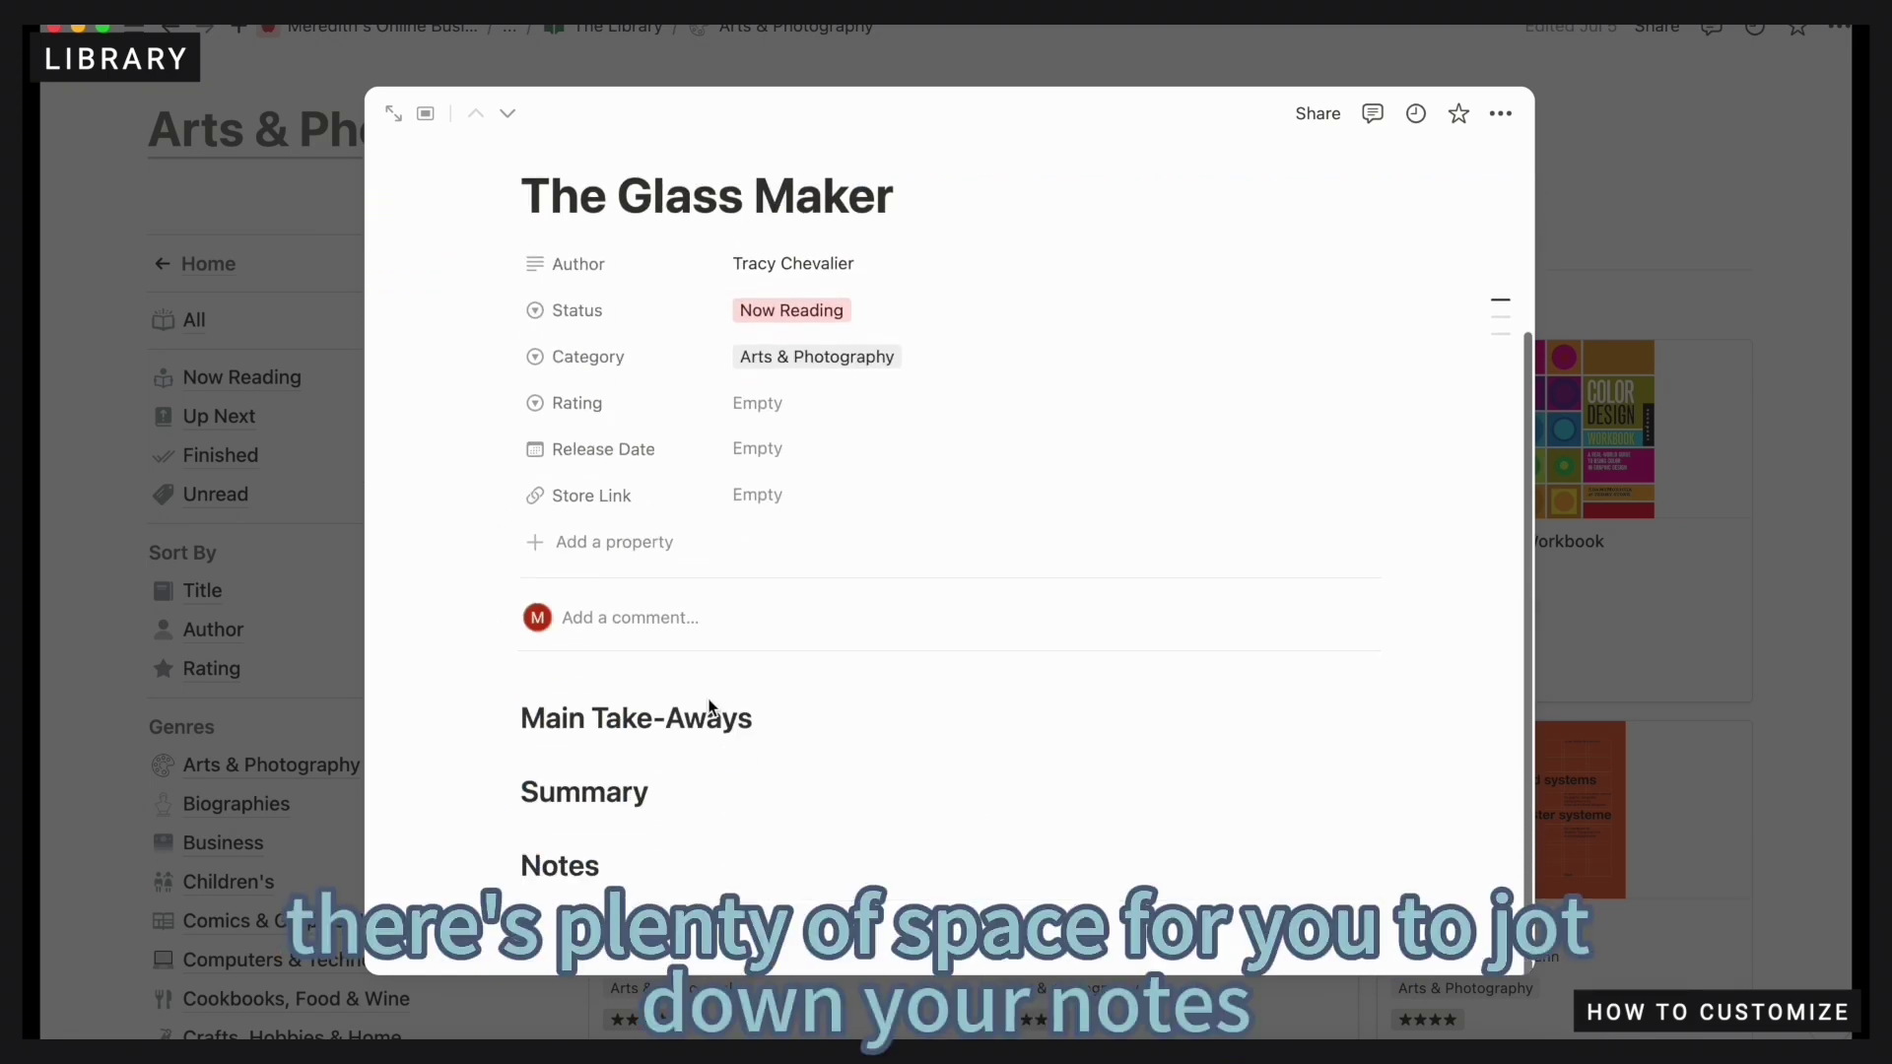
pyautogui.click(392, 115)
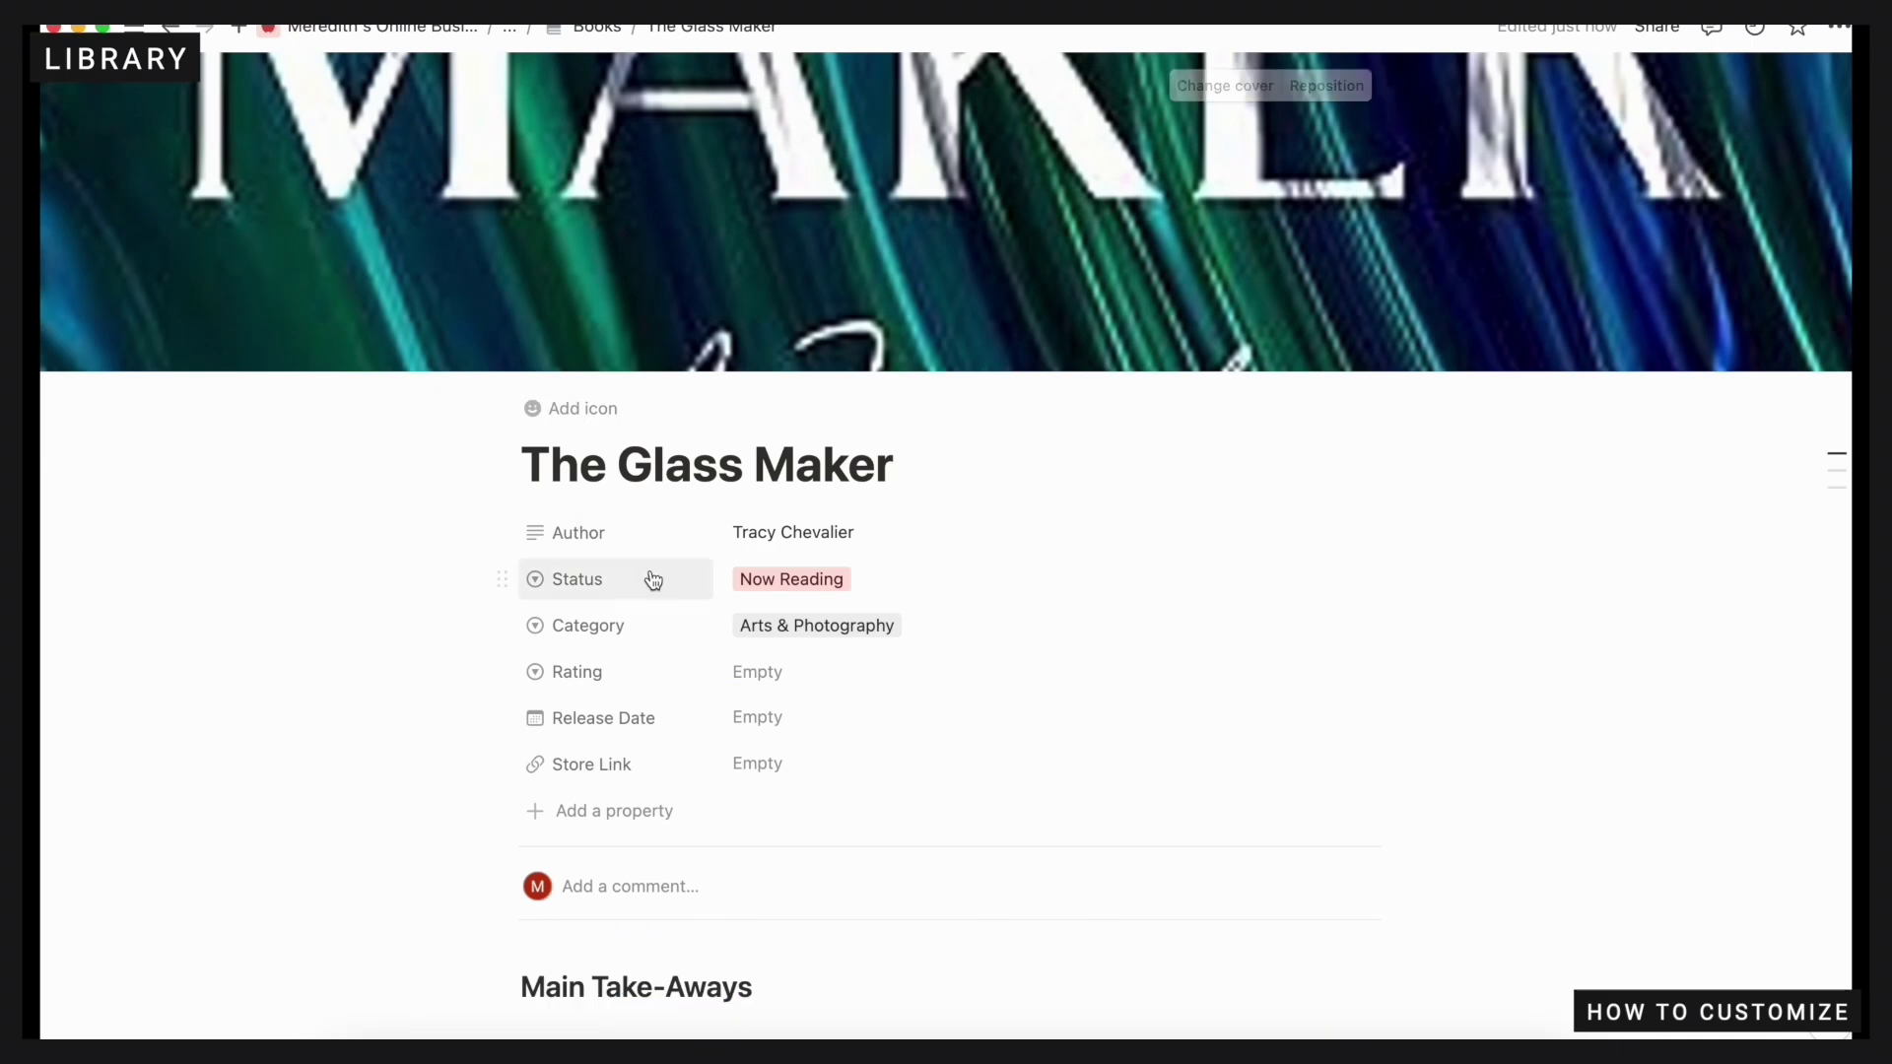
pyautogui.scroll(-5, 861, 647)
pyautogui.scroll(5, 862, 647)
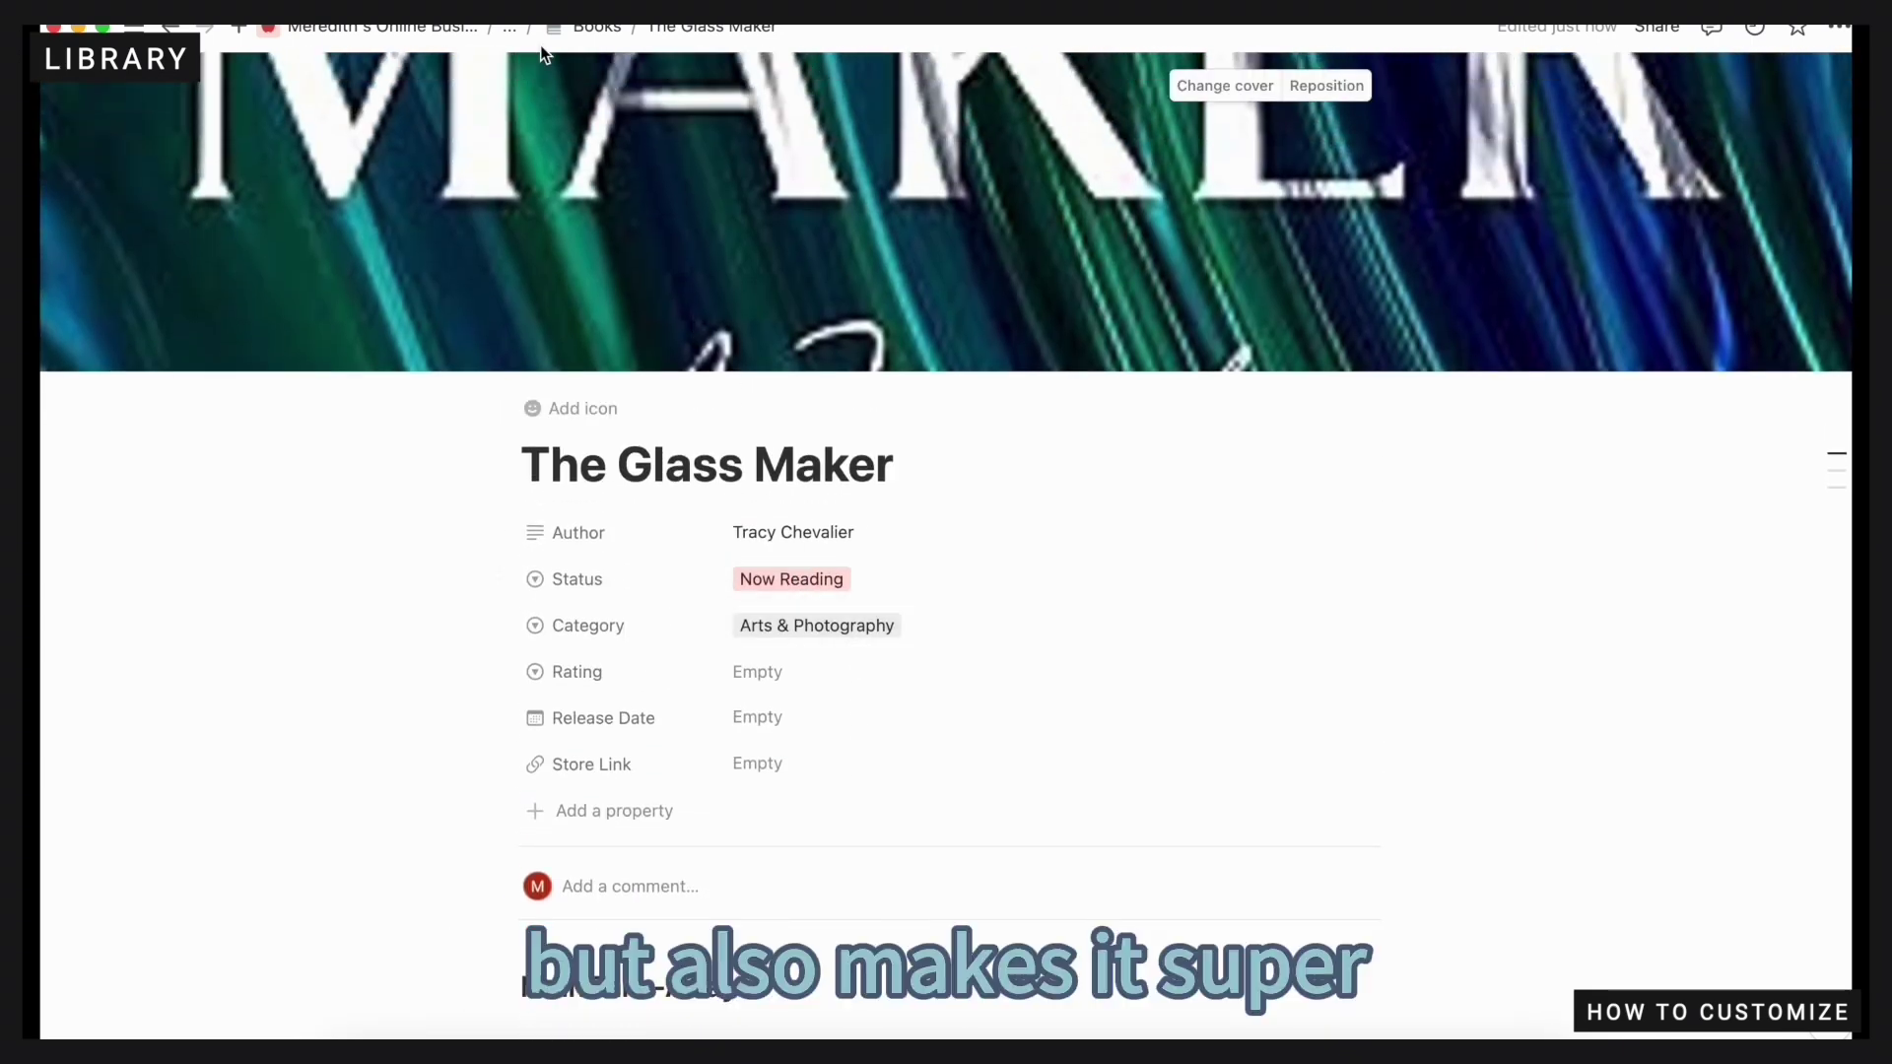
# Return to The Library's main page and browse the book cards in the Card View
pyautogui.click(514, 32)
pyautogui.click(483, 93)
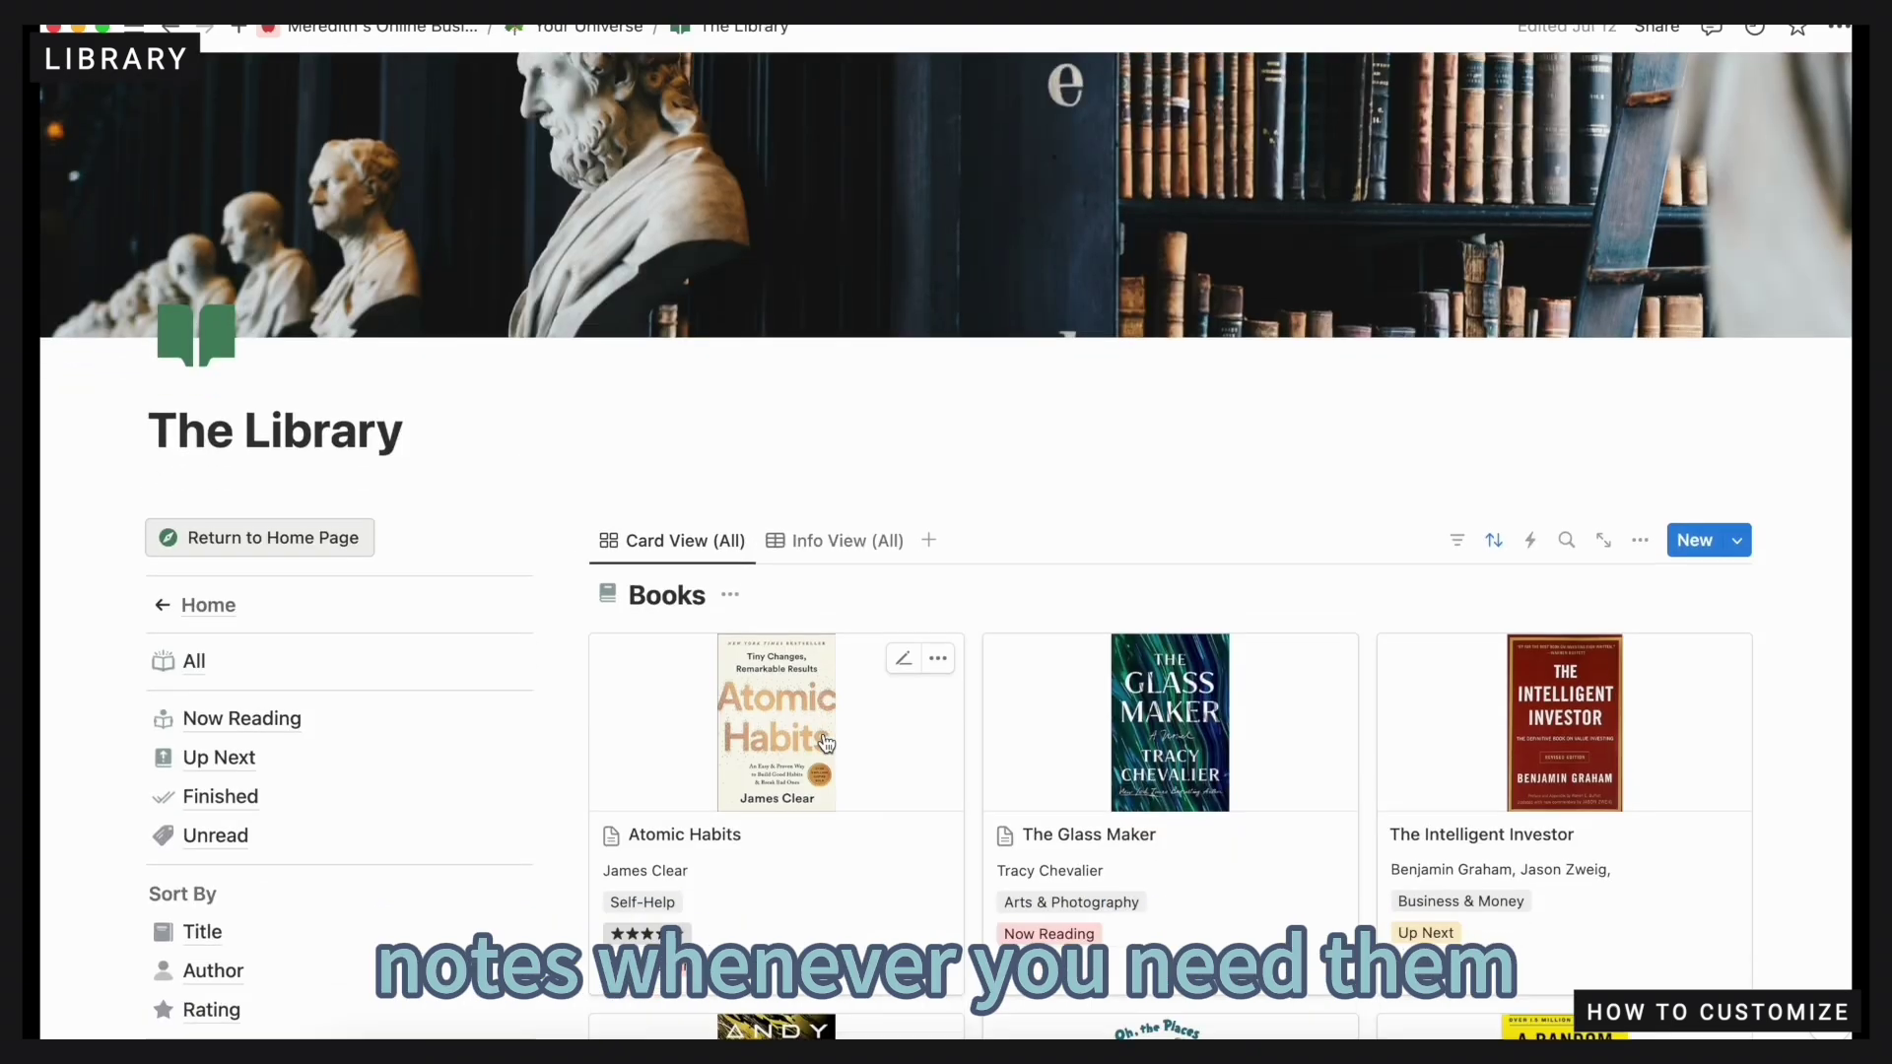
pyautogui.scroll(-2, 826, 744)
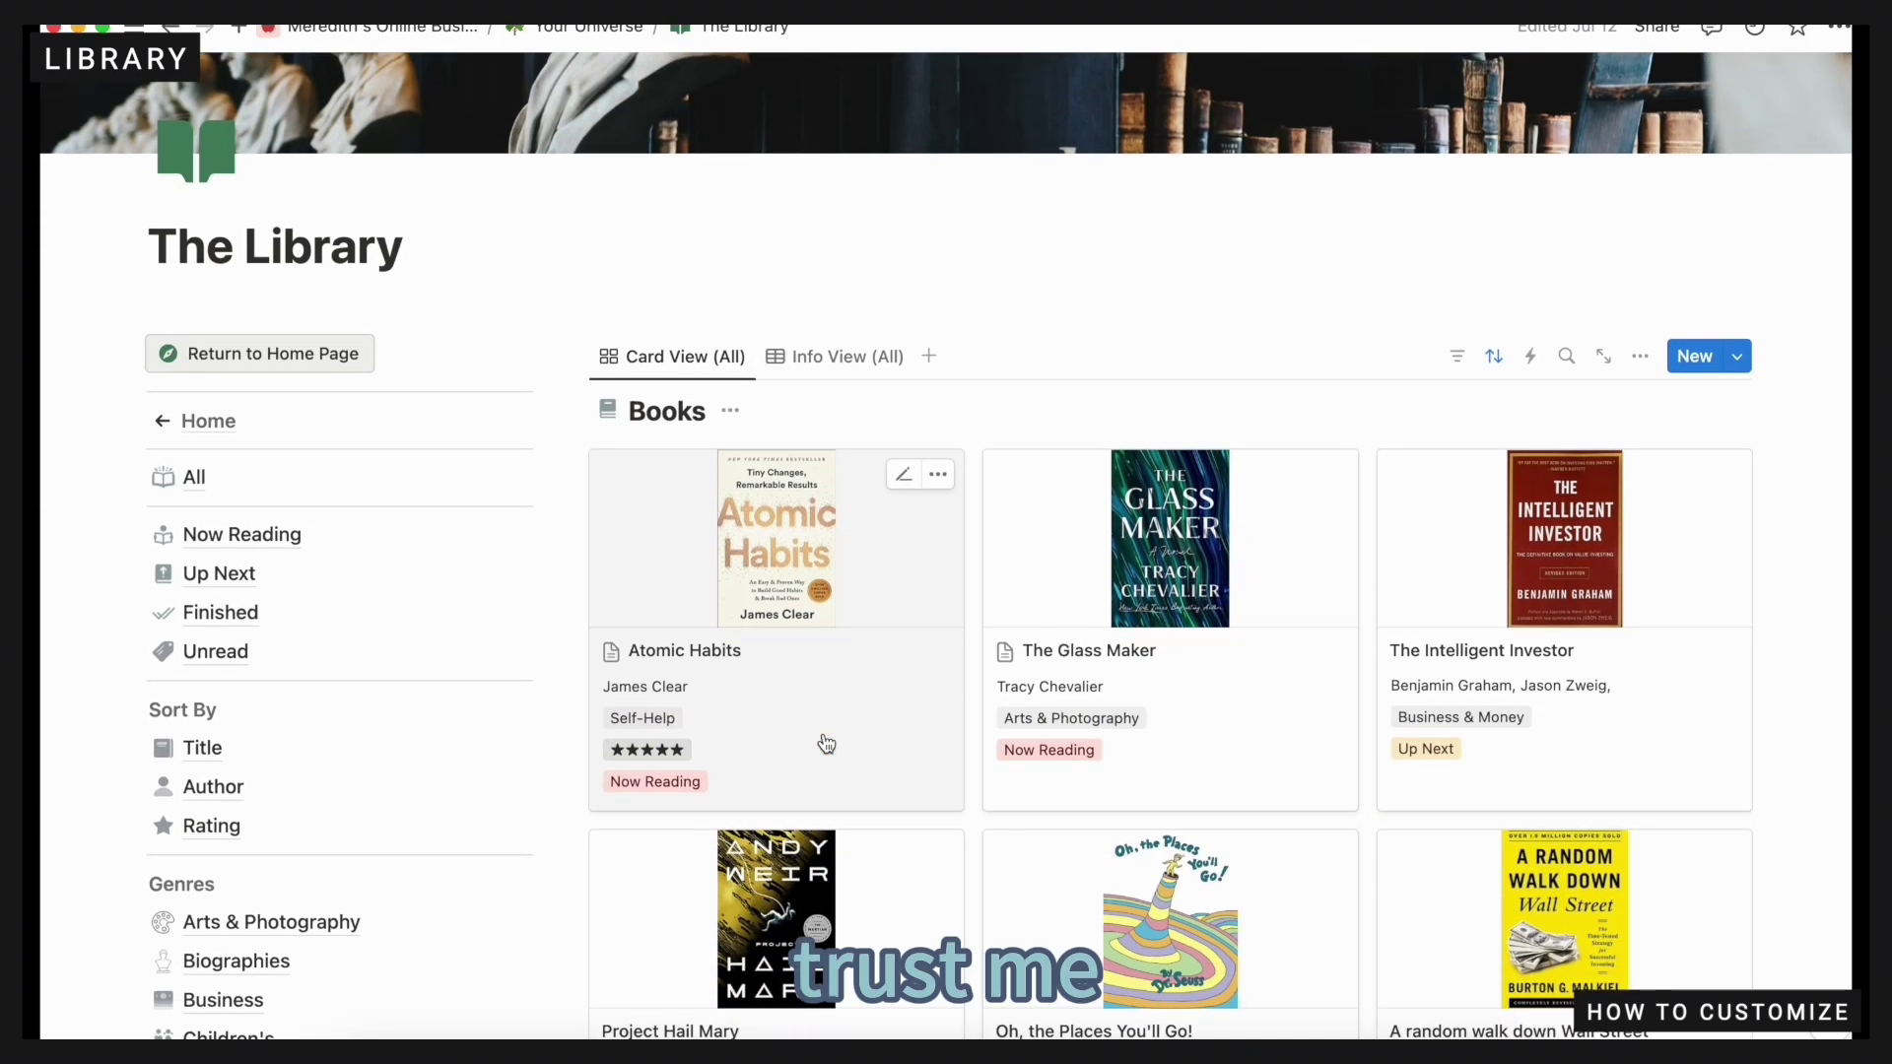
pyautogui.scroll(-2, 826, 744)
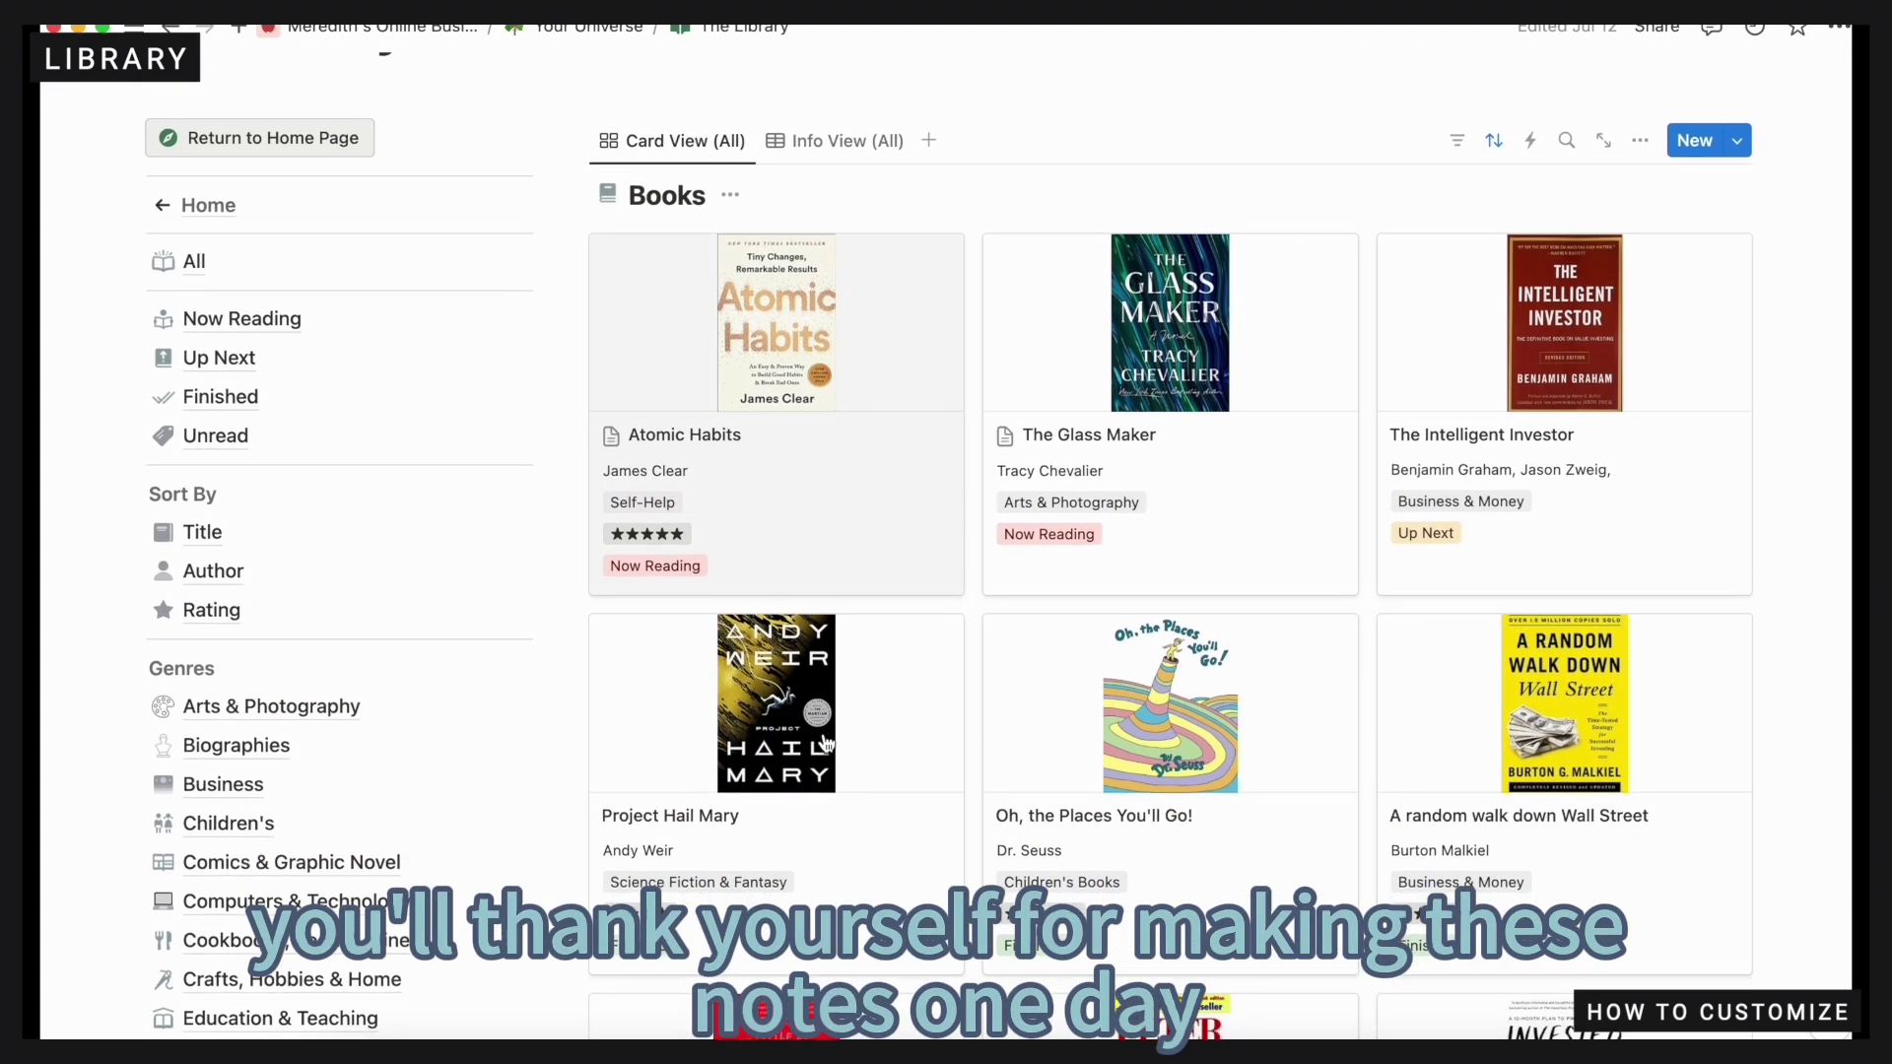
pyautogui.scroll(3, 826, 744)
pyautogui.scroll(2, 826, 744)
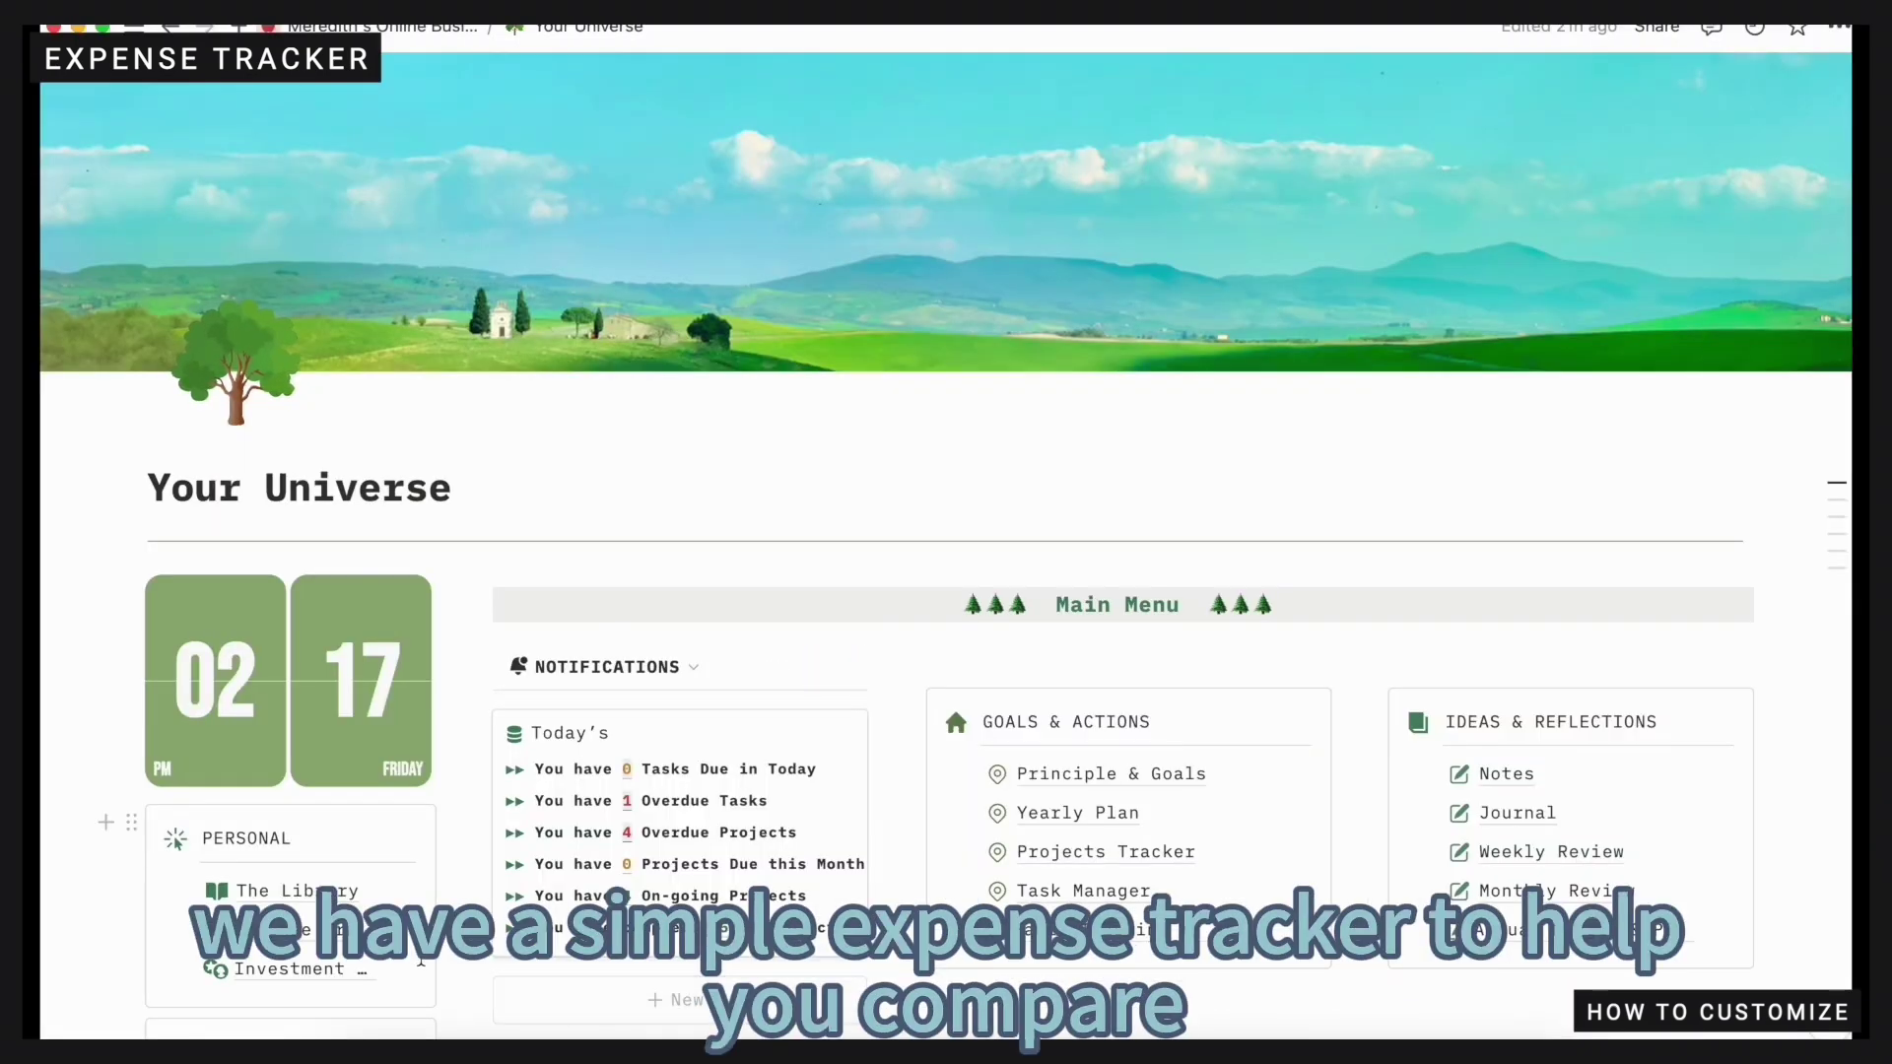
# Open the Expense Tracker from the home page and enter 2800 as July's occurred expense in the By Month view
pyautogui.click(361, 925)
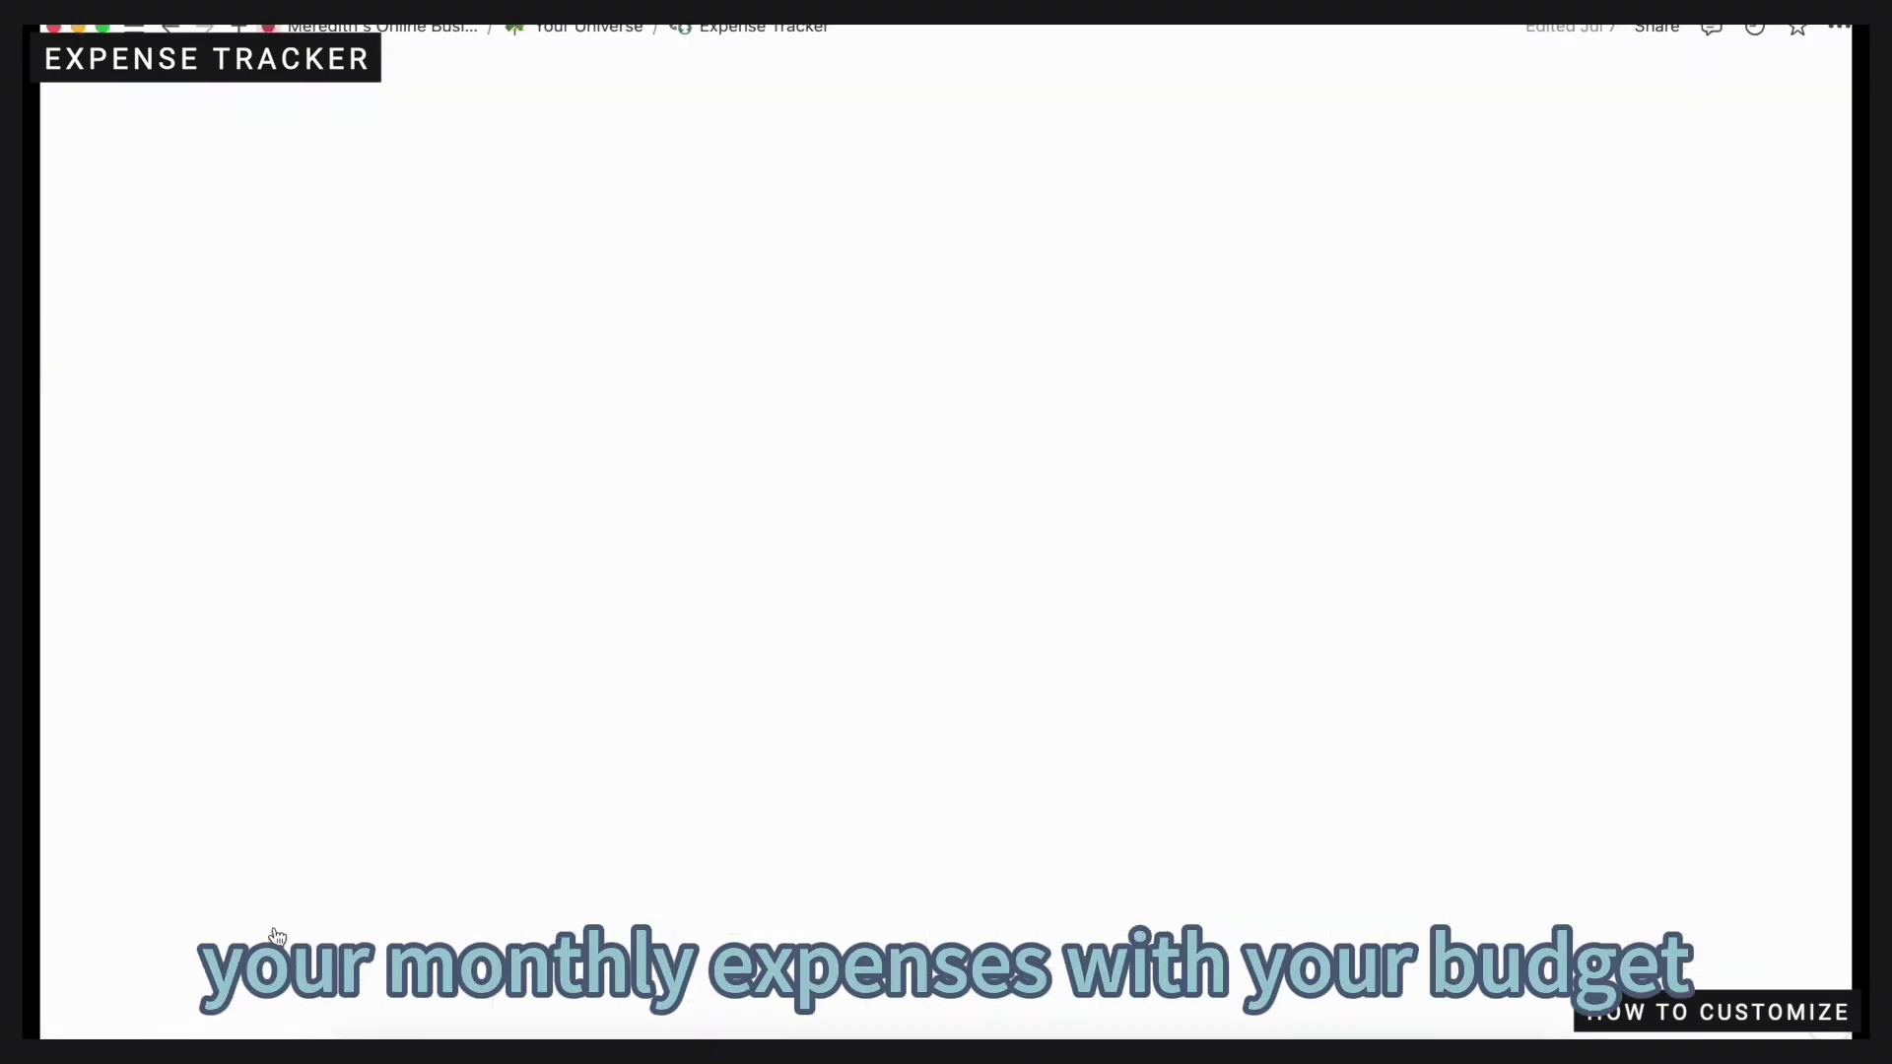
pyautogui.scroll(-3, 908, 931)
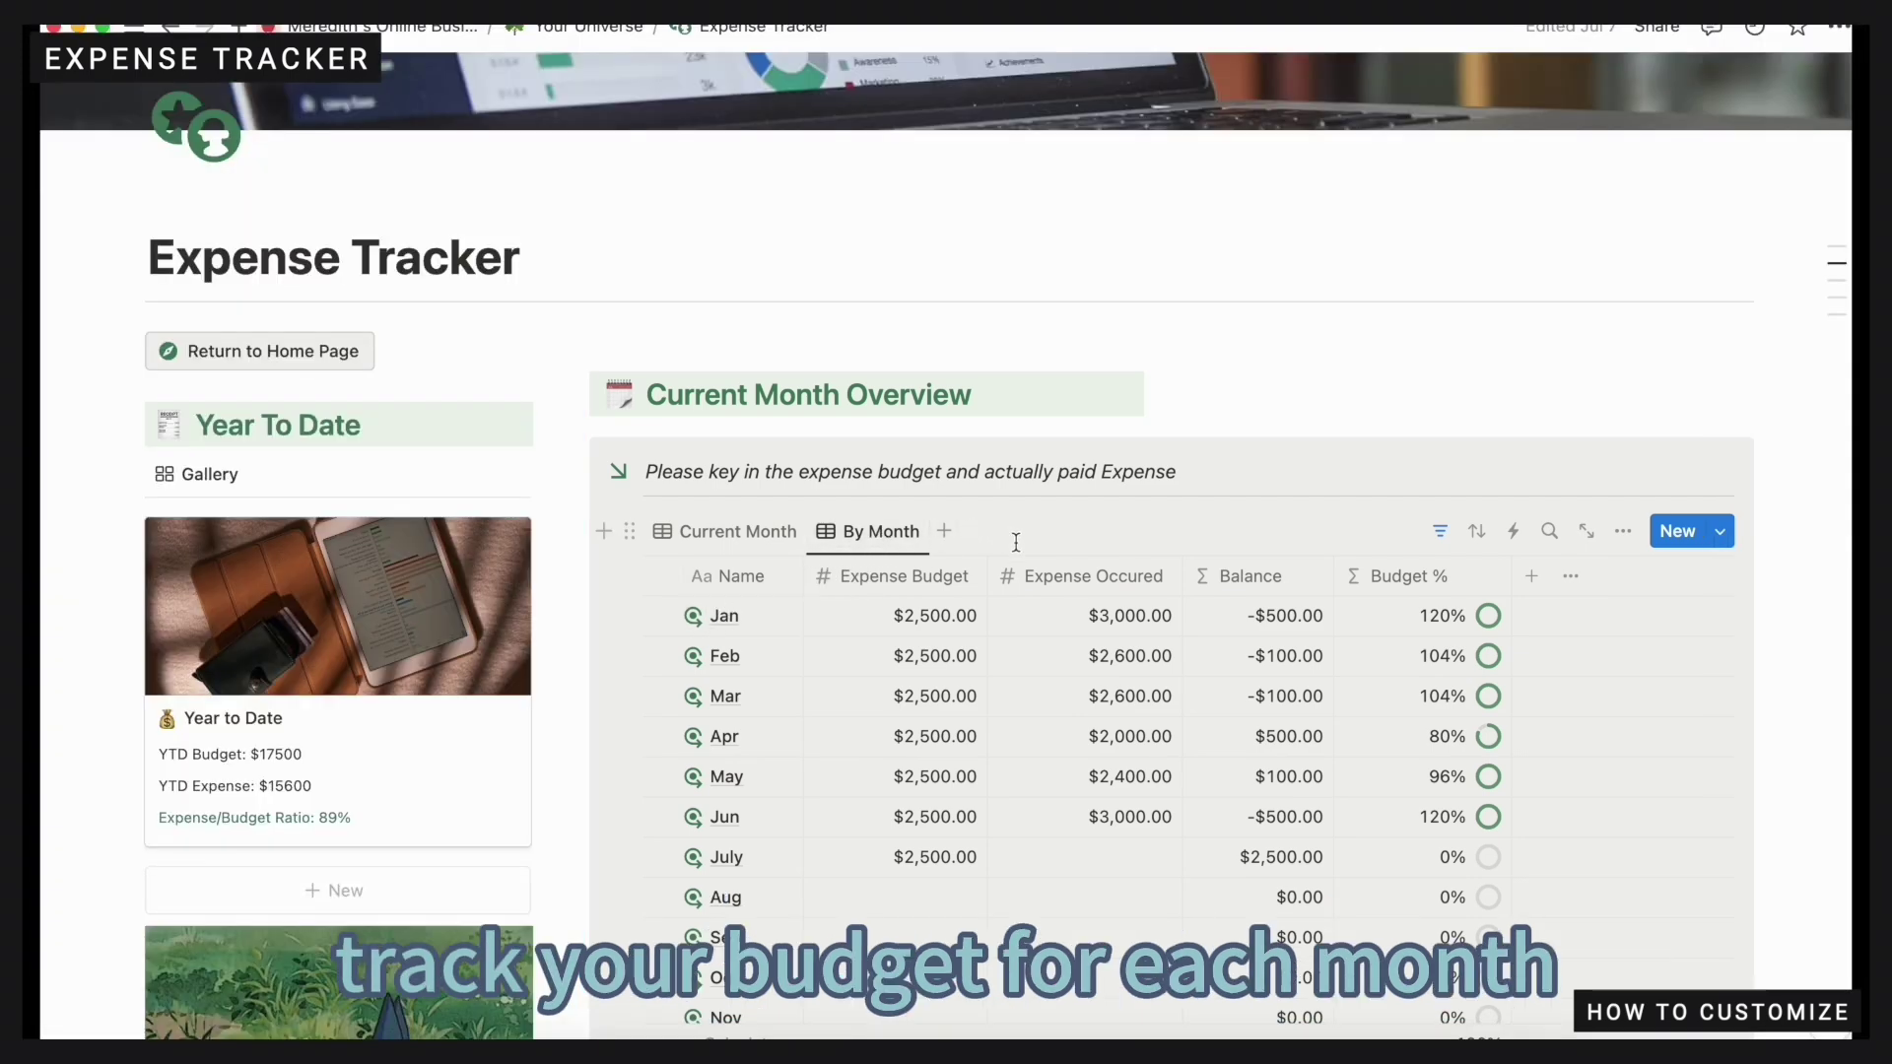
pyautogui.click(1113, 857)
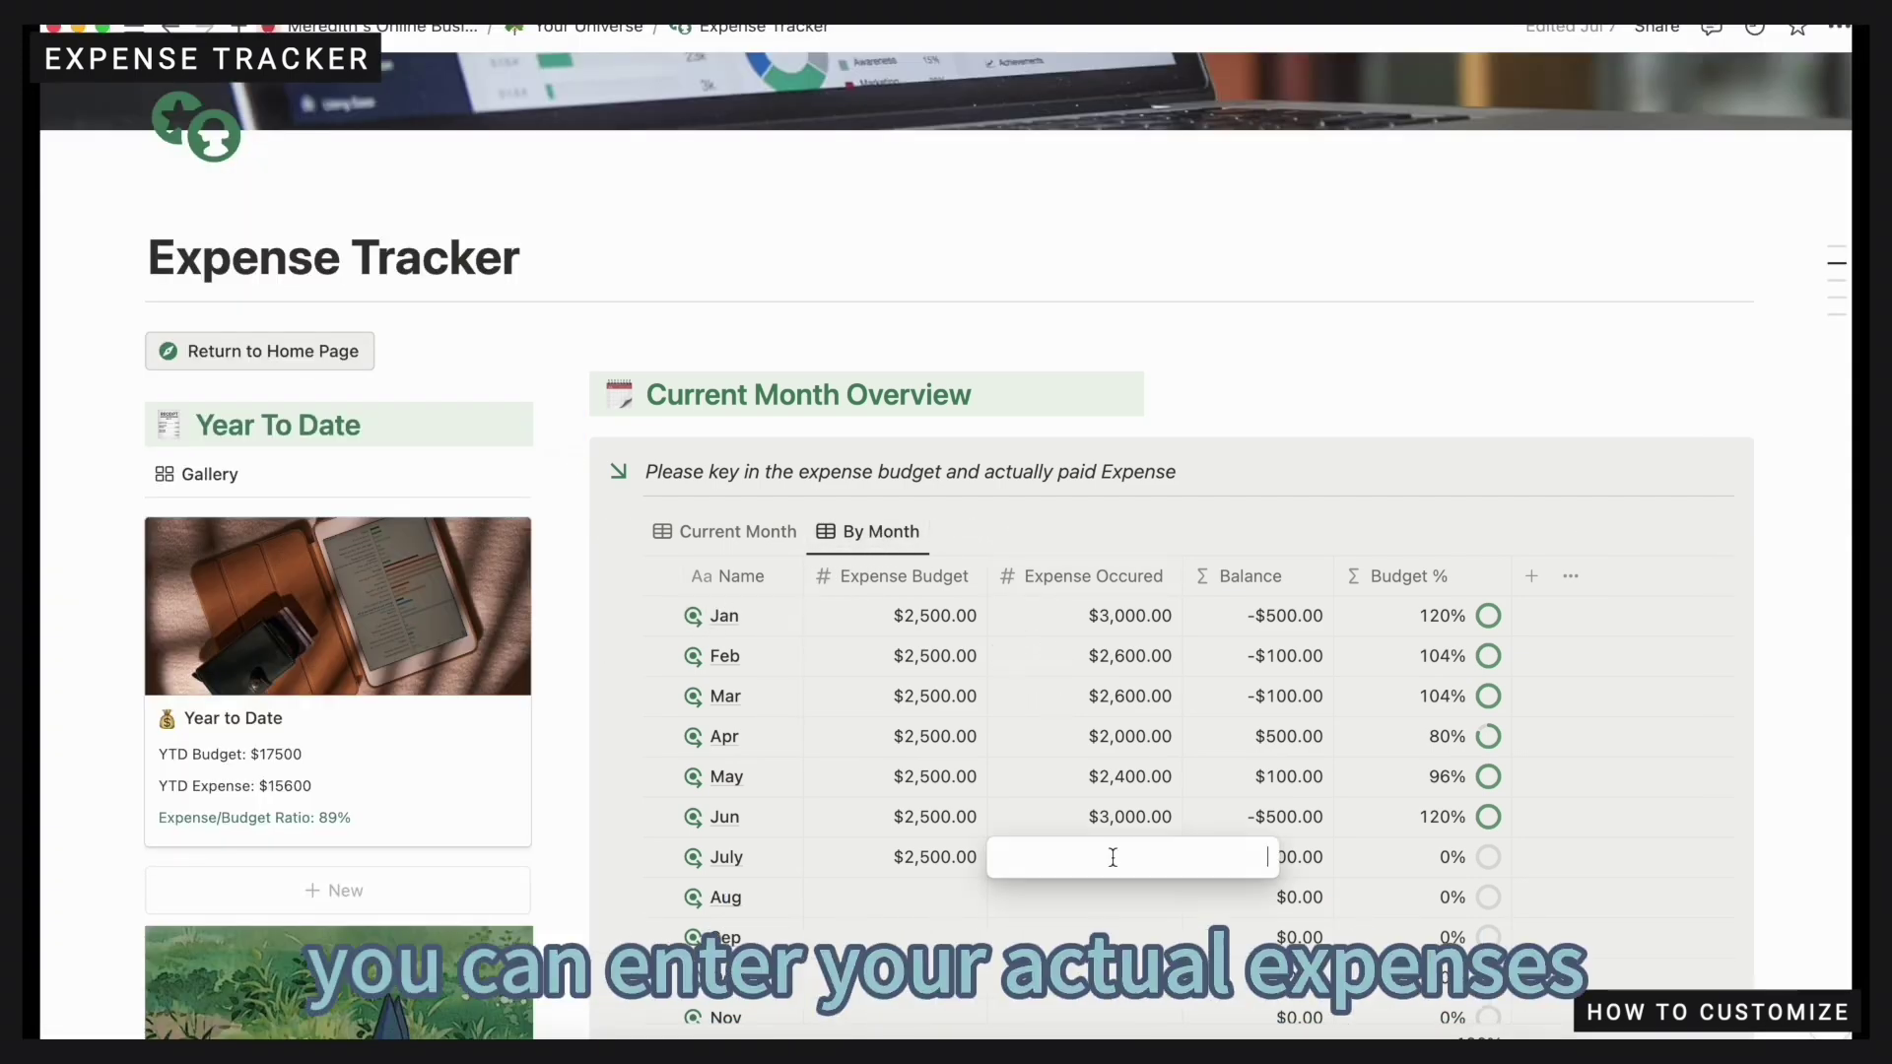
pyautogui.write('2800')
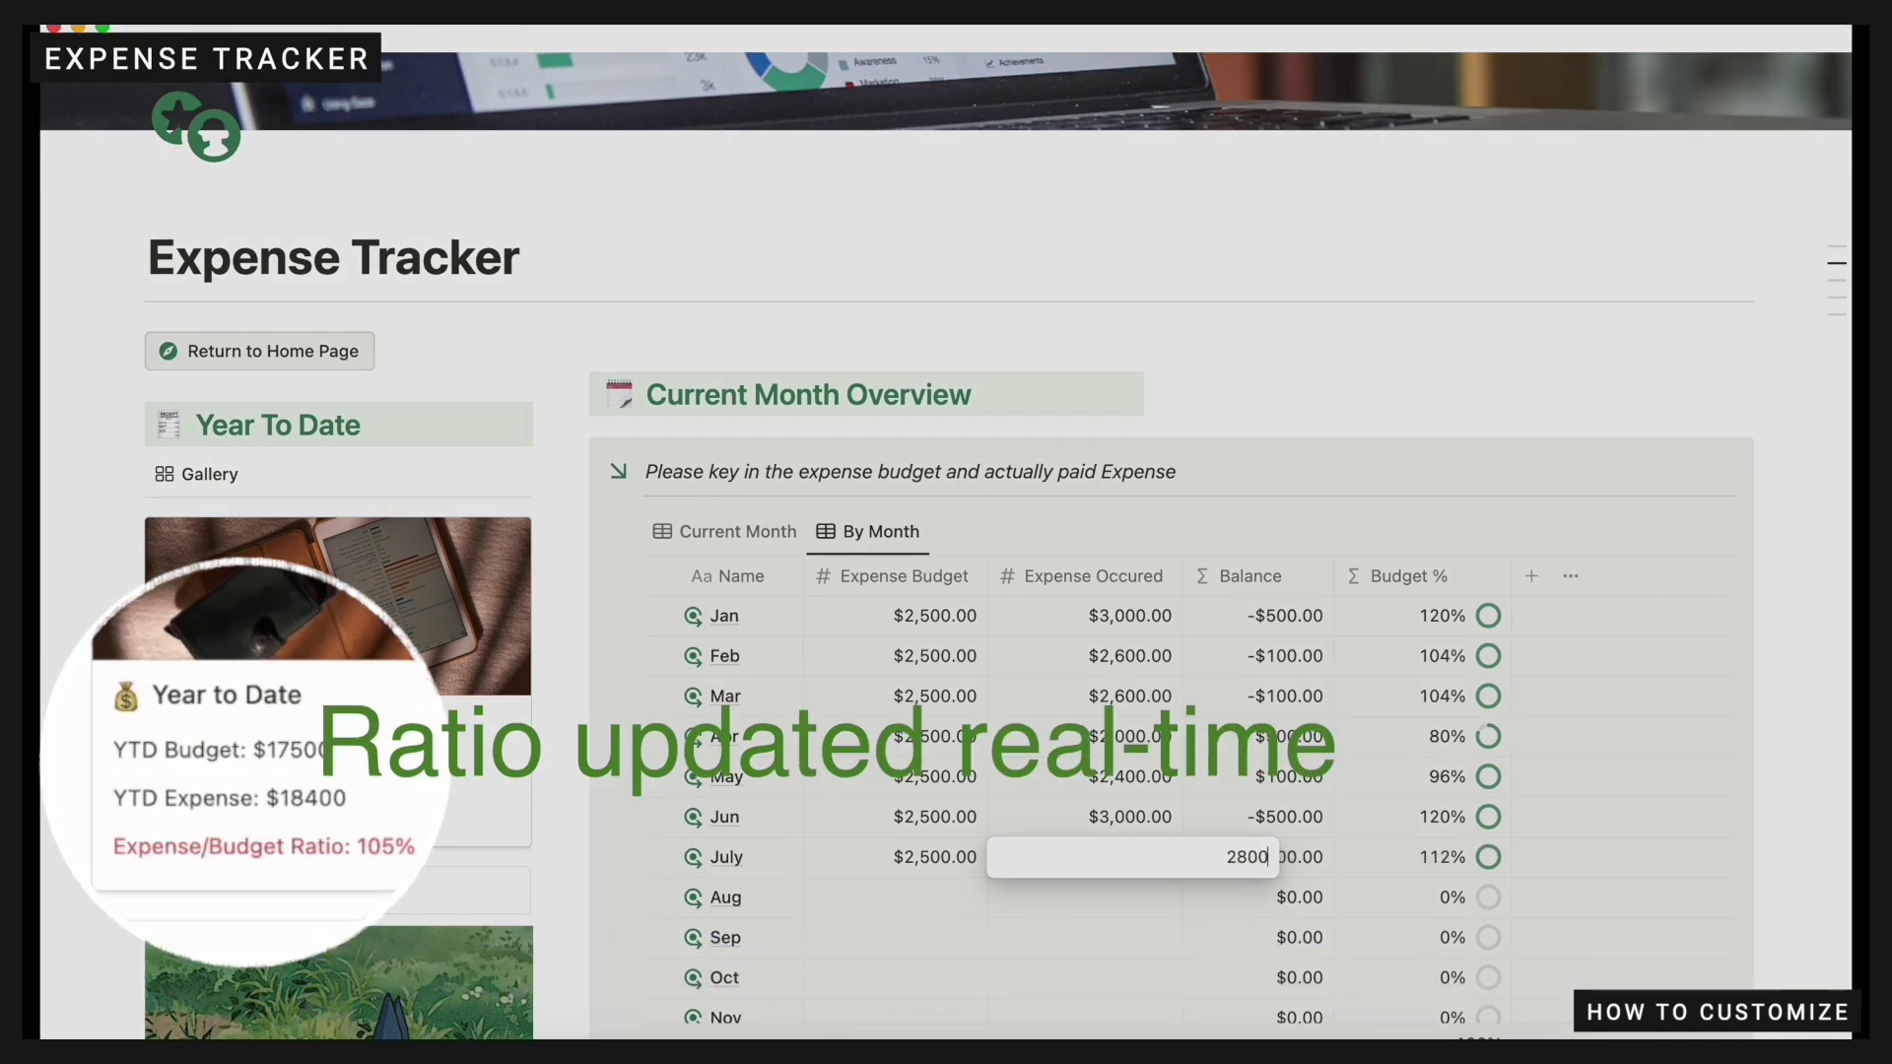
pyautogui.press('Return')
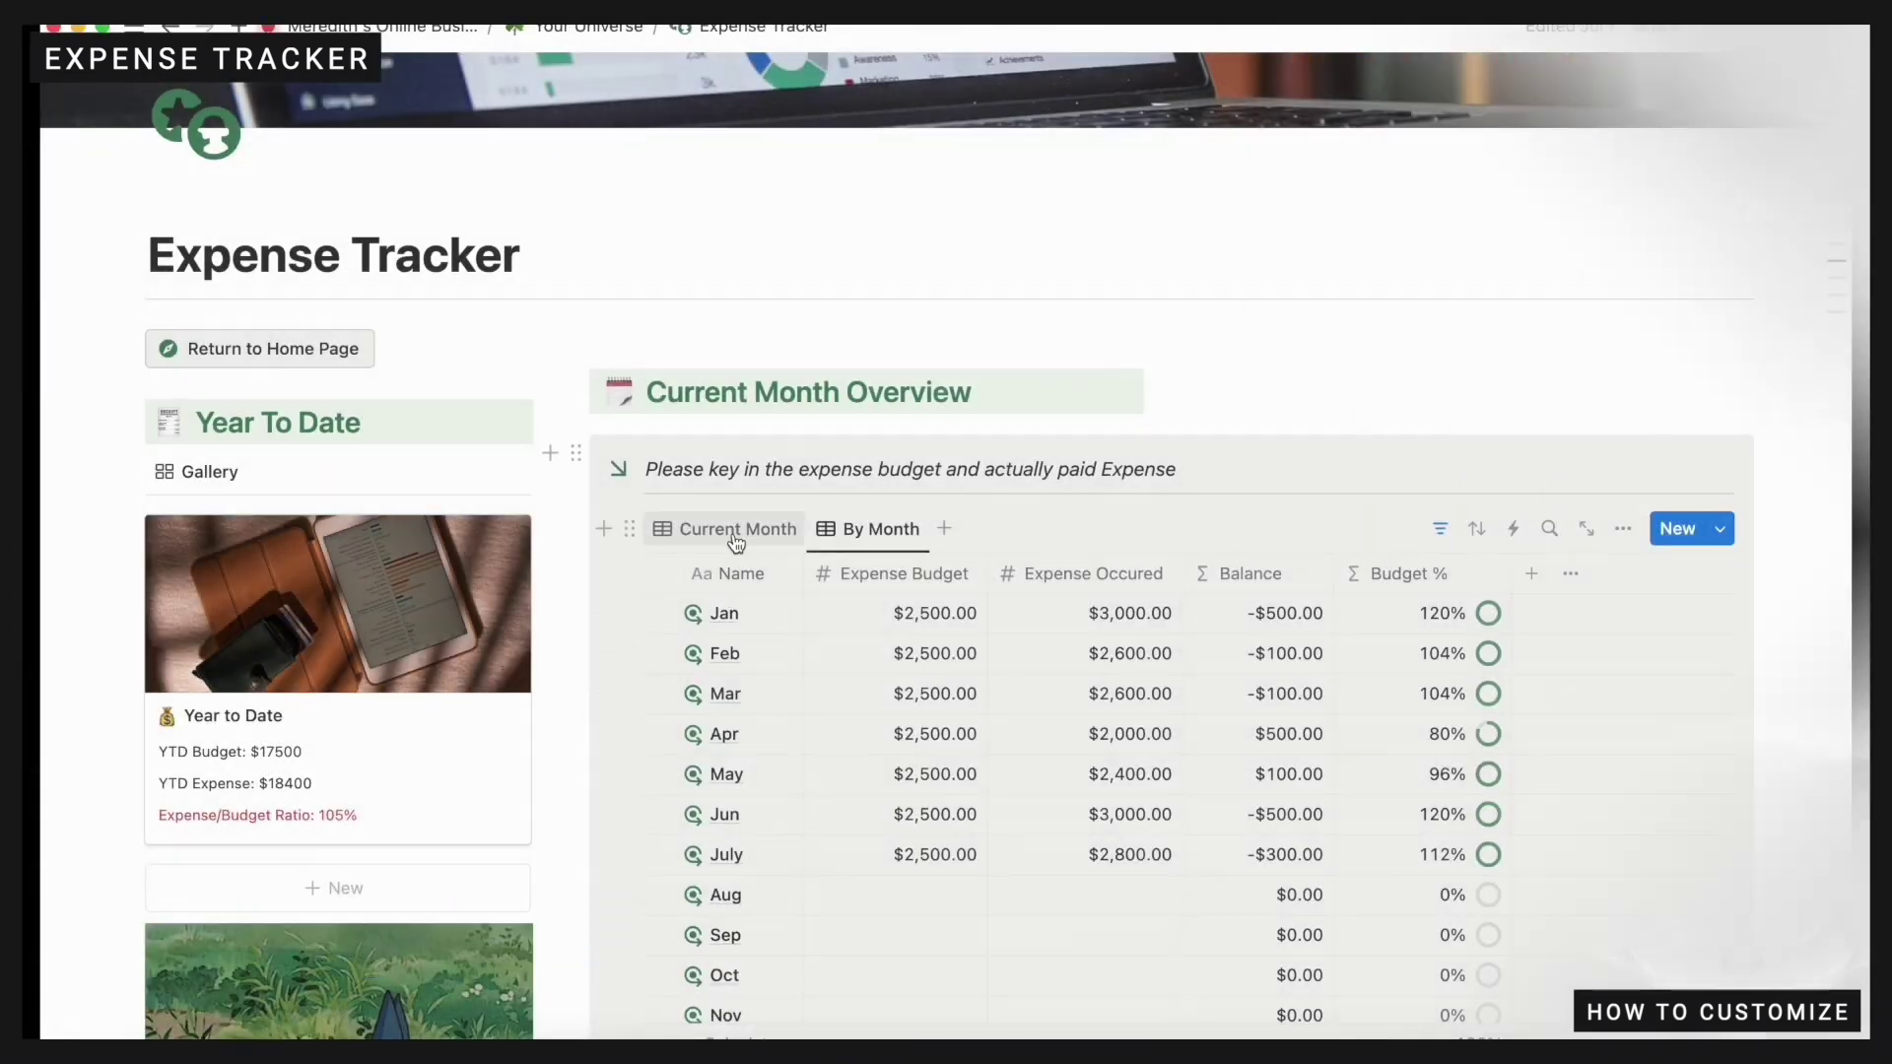
# Examine the Expense Tracker's Subscription table and the monthly cards in the By Month Report gallery
pyautogui.scroll(-12, 867, 997)
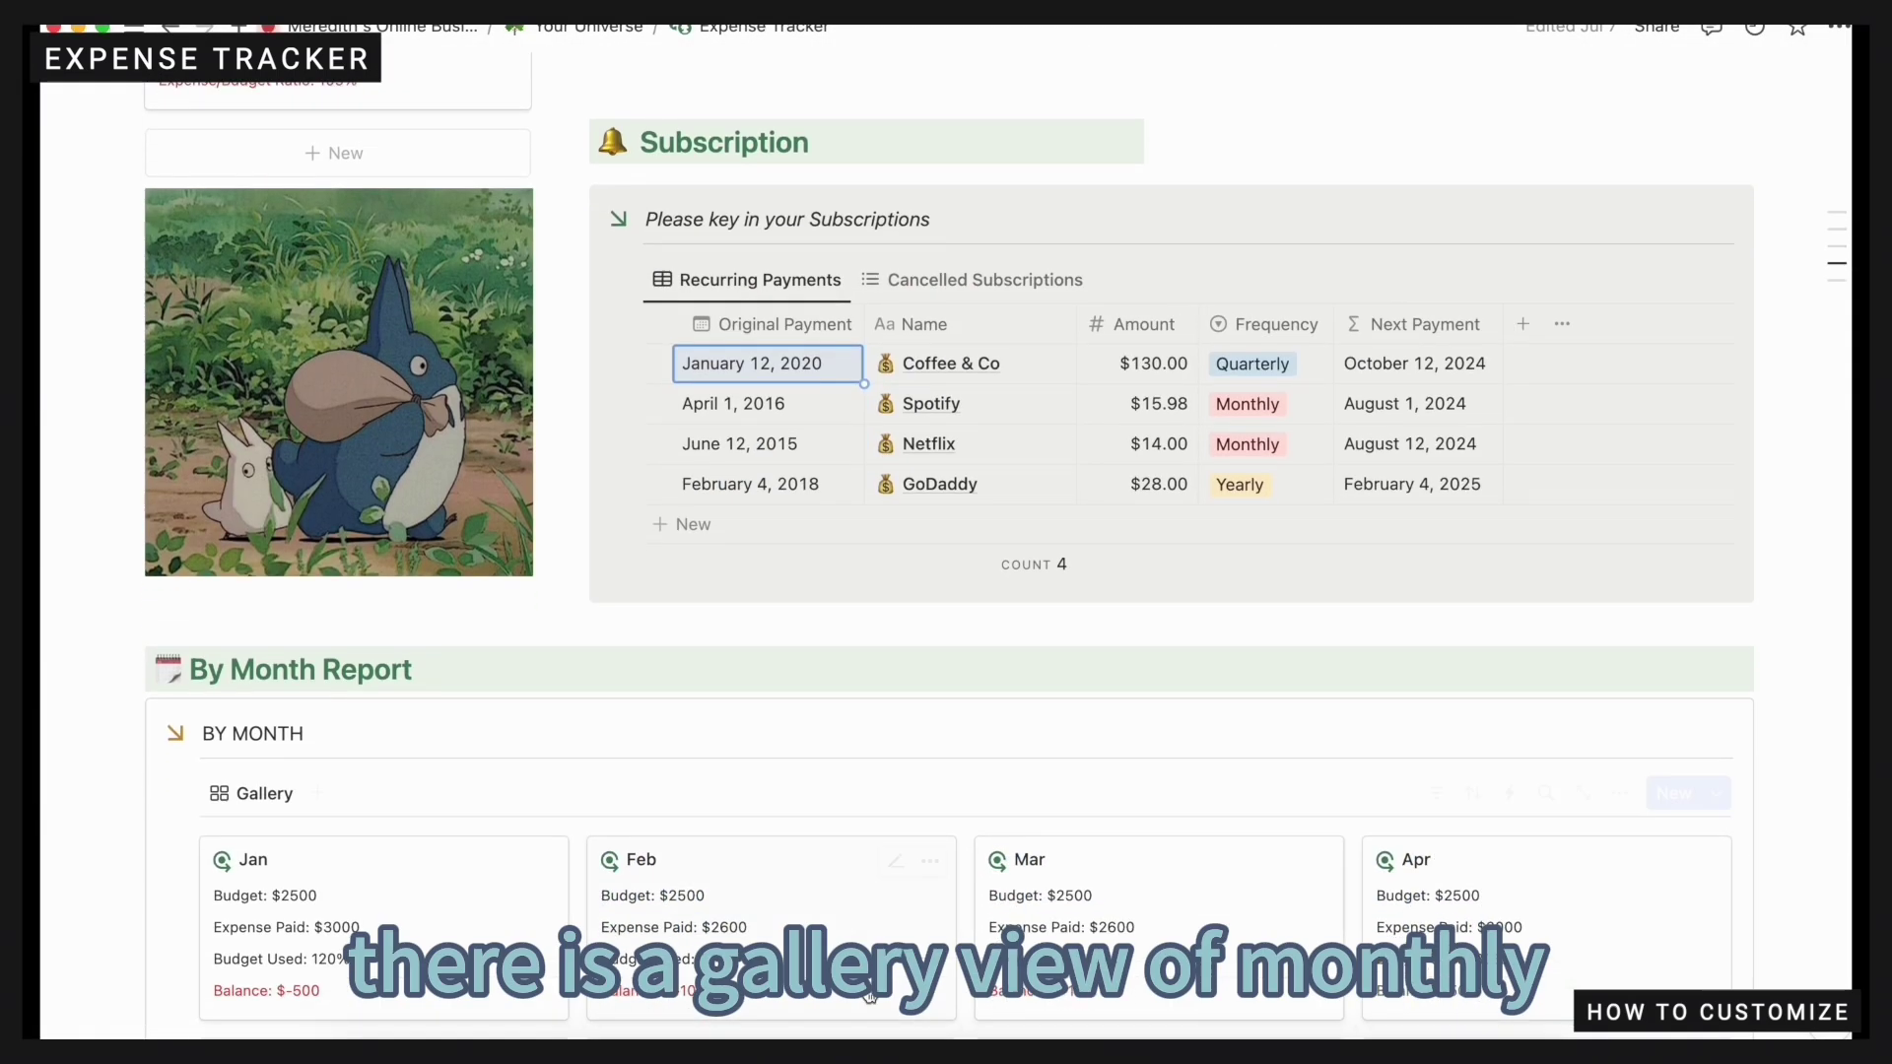
pyautogui.scroll(-2, 867, 996)
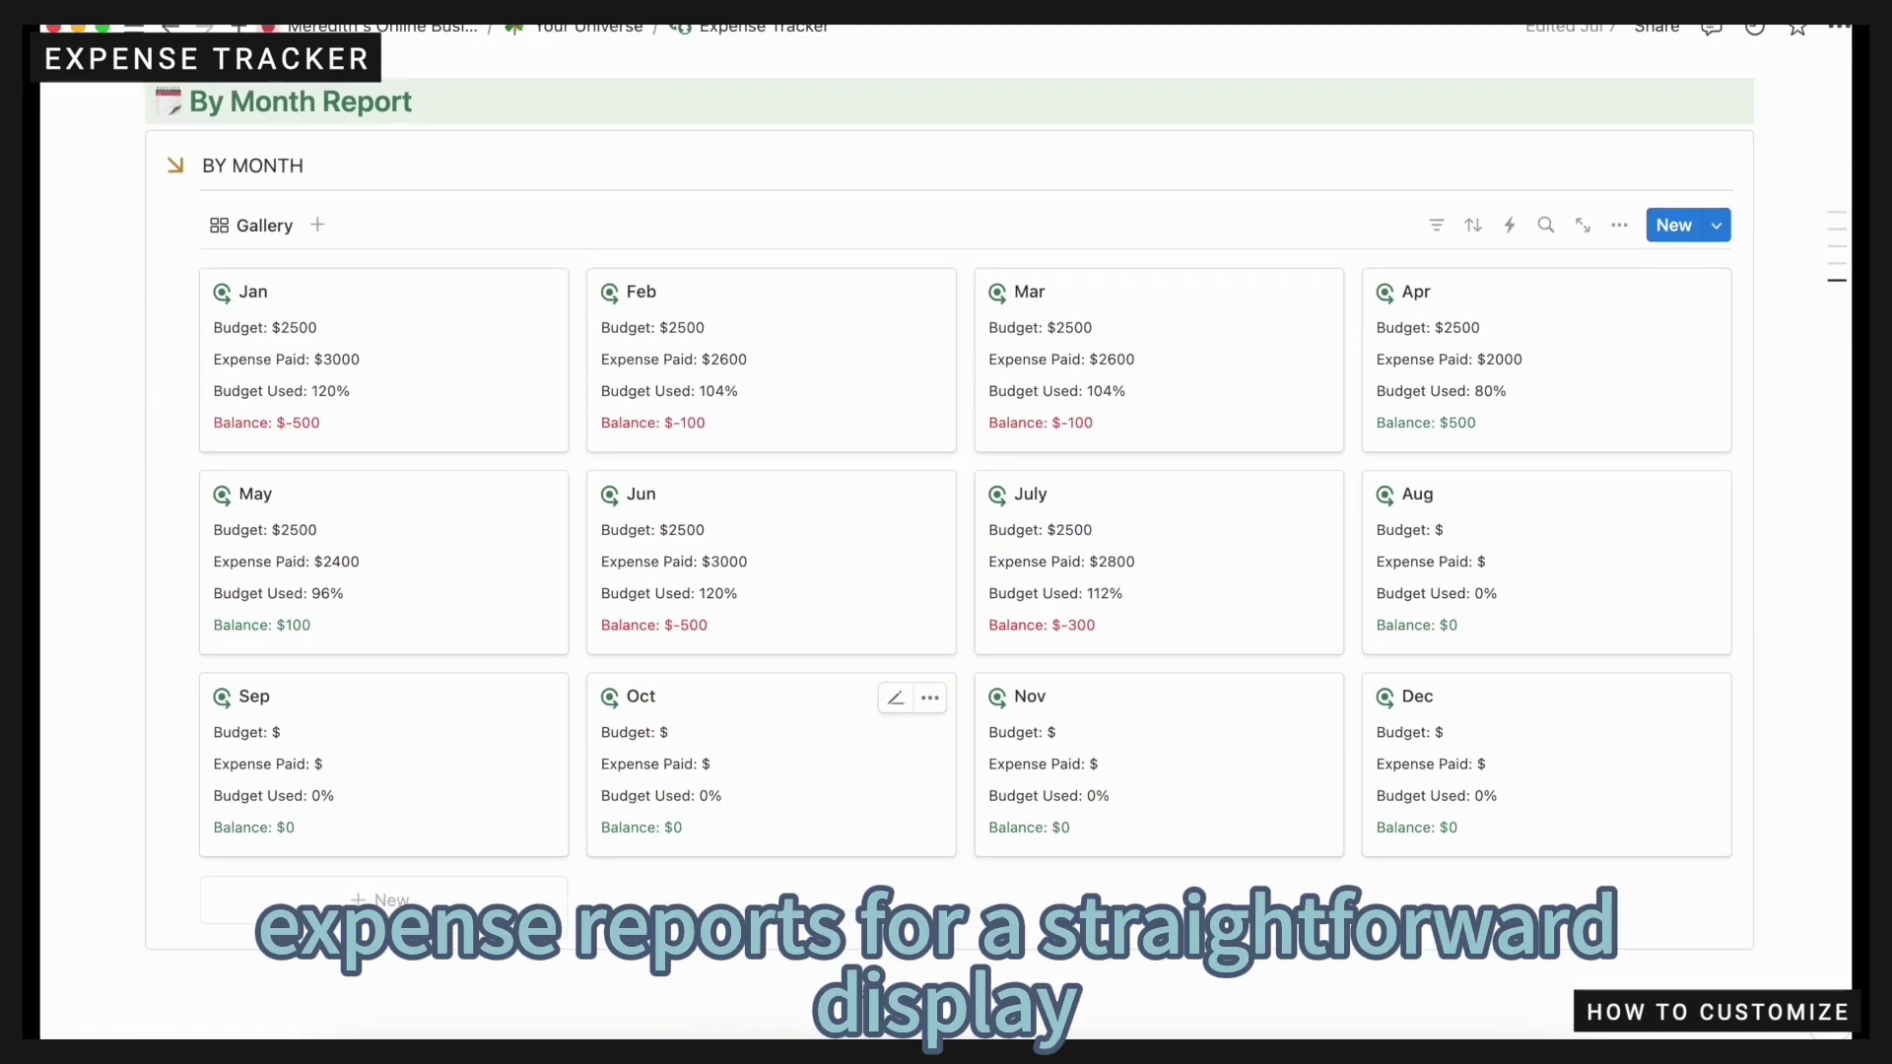
pyautogui.scroll(1, 649, 482)
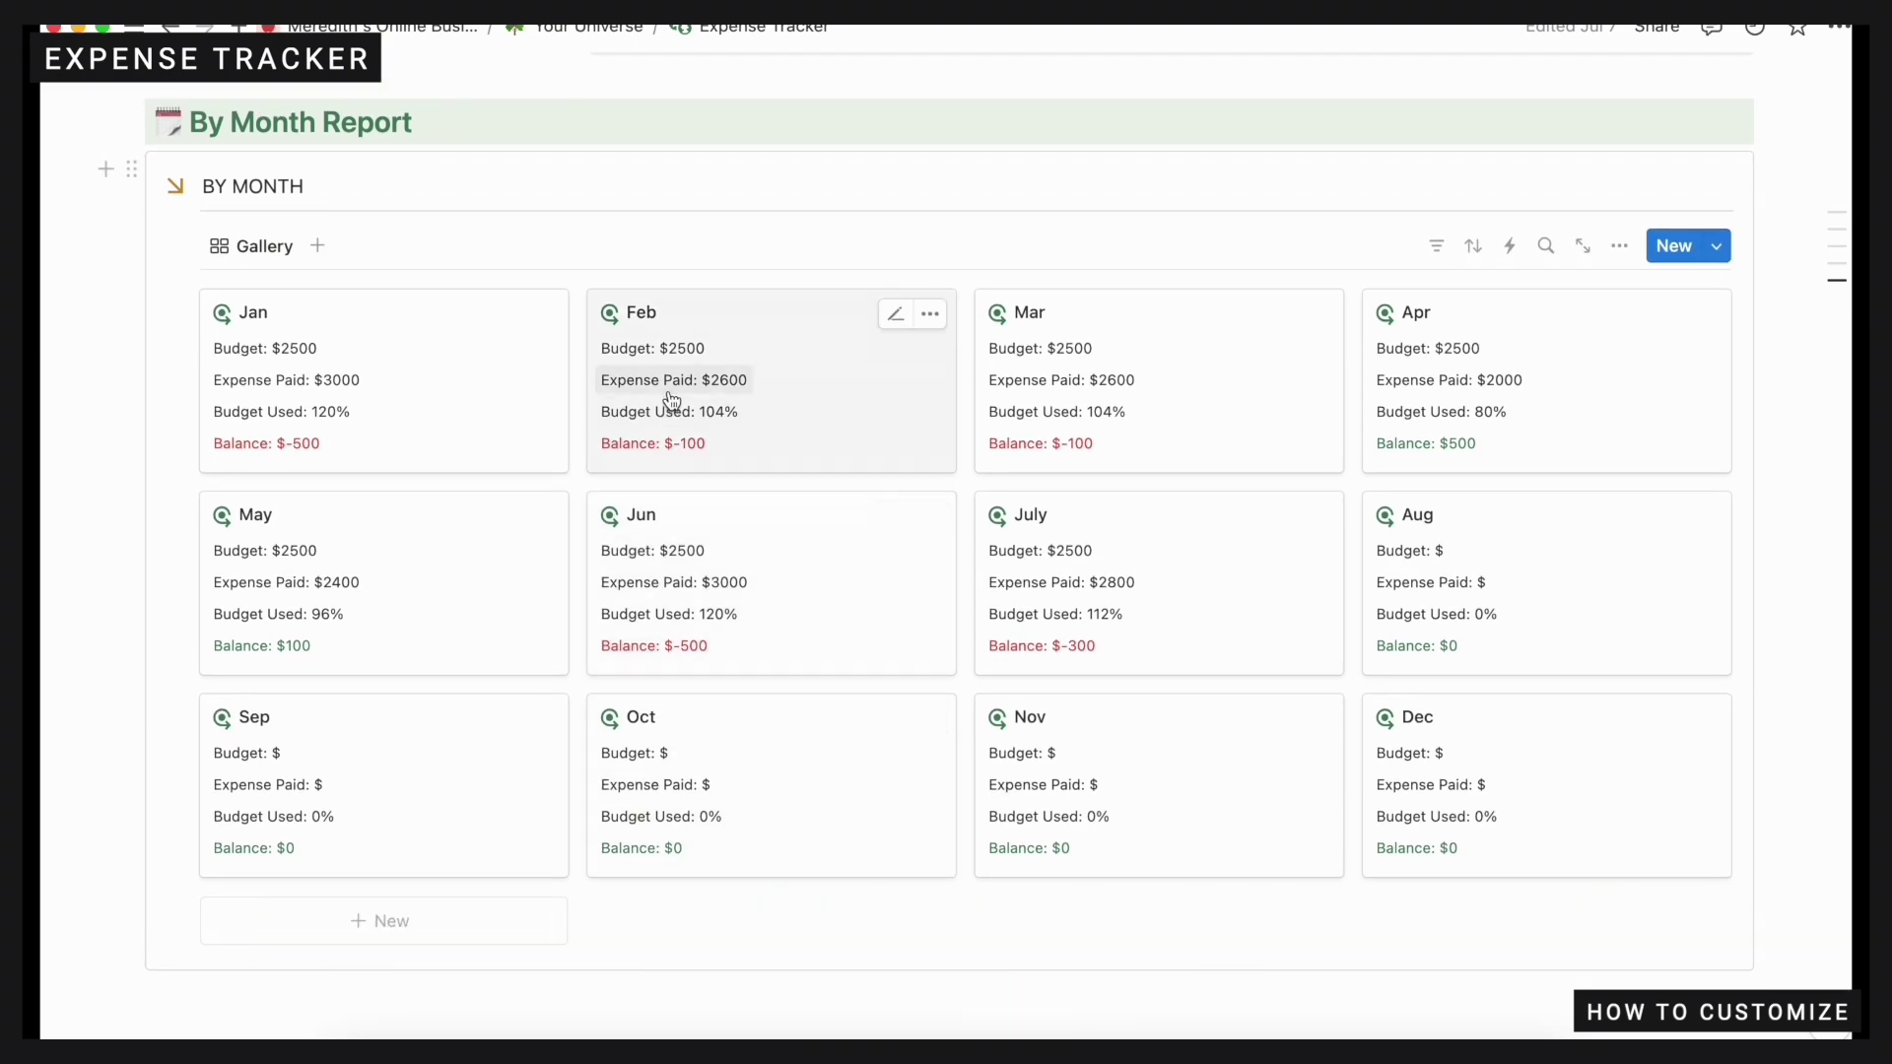
pyautogui.scroll(8, 489, 463)
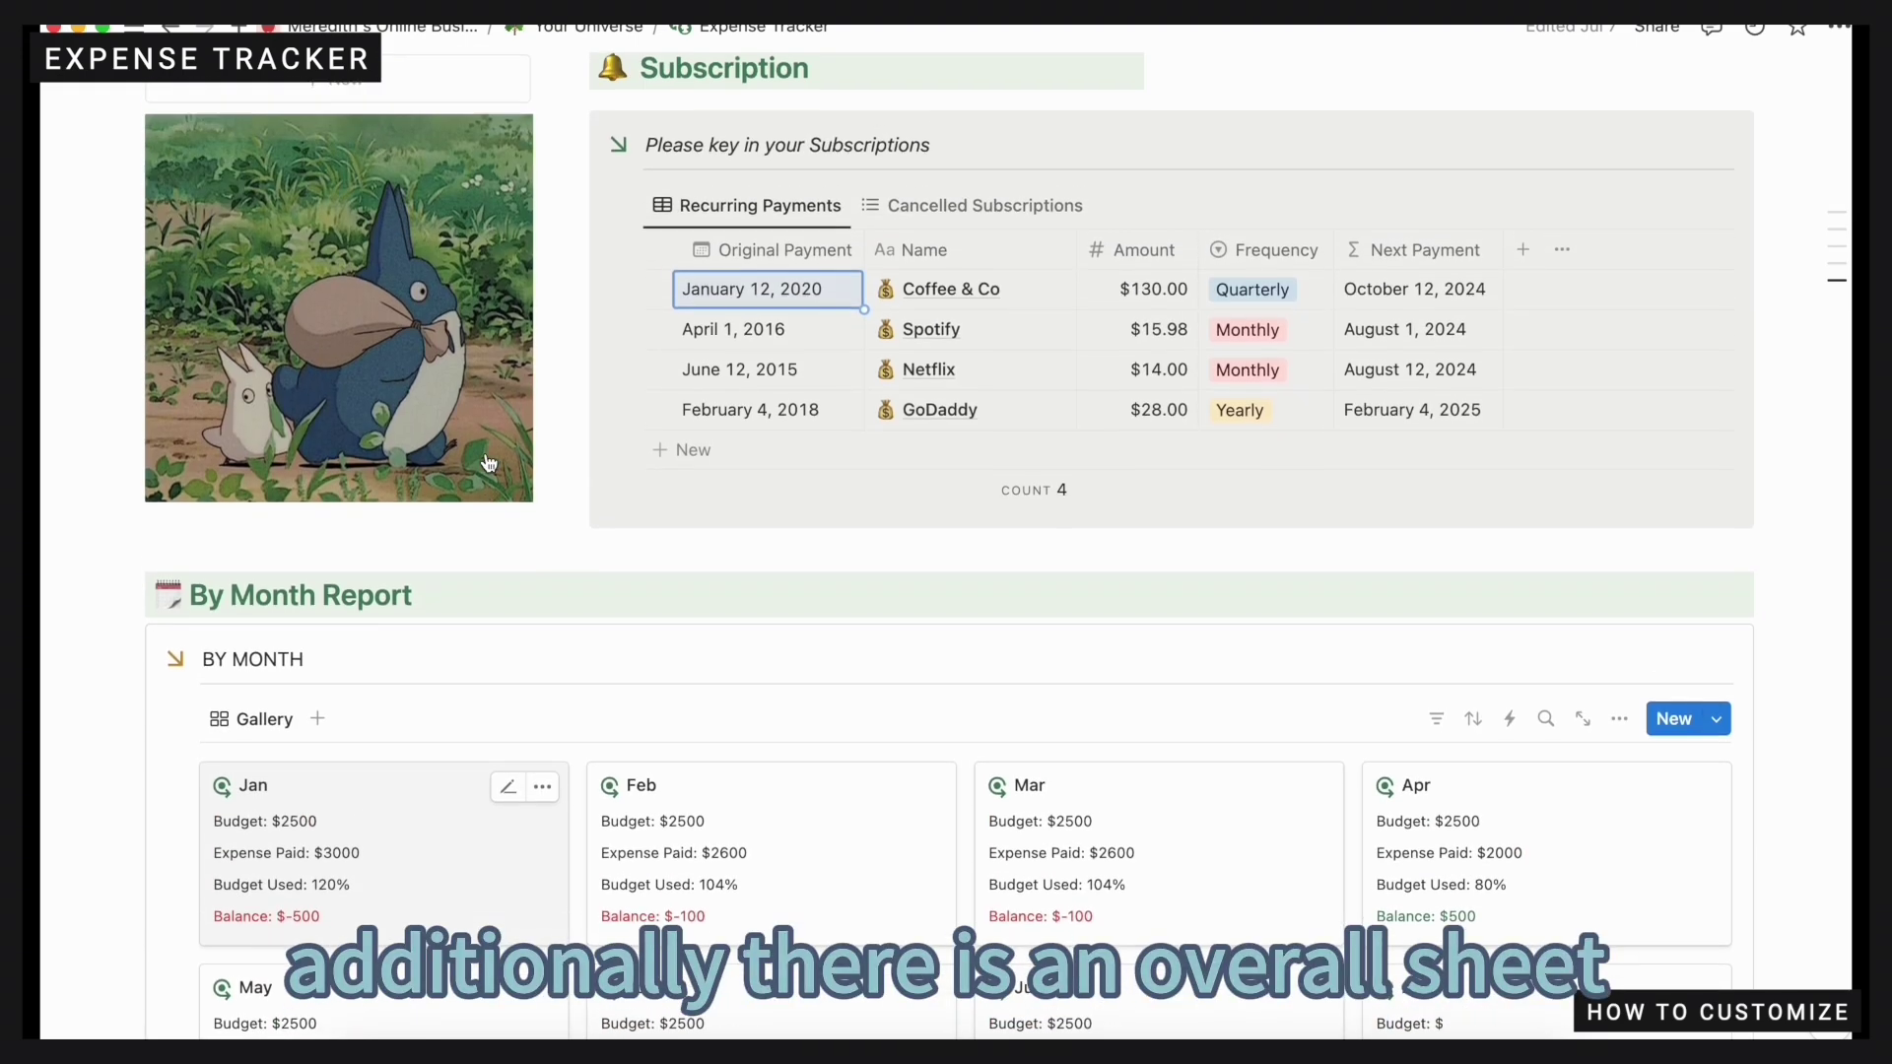
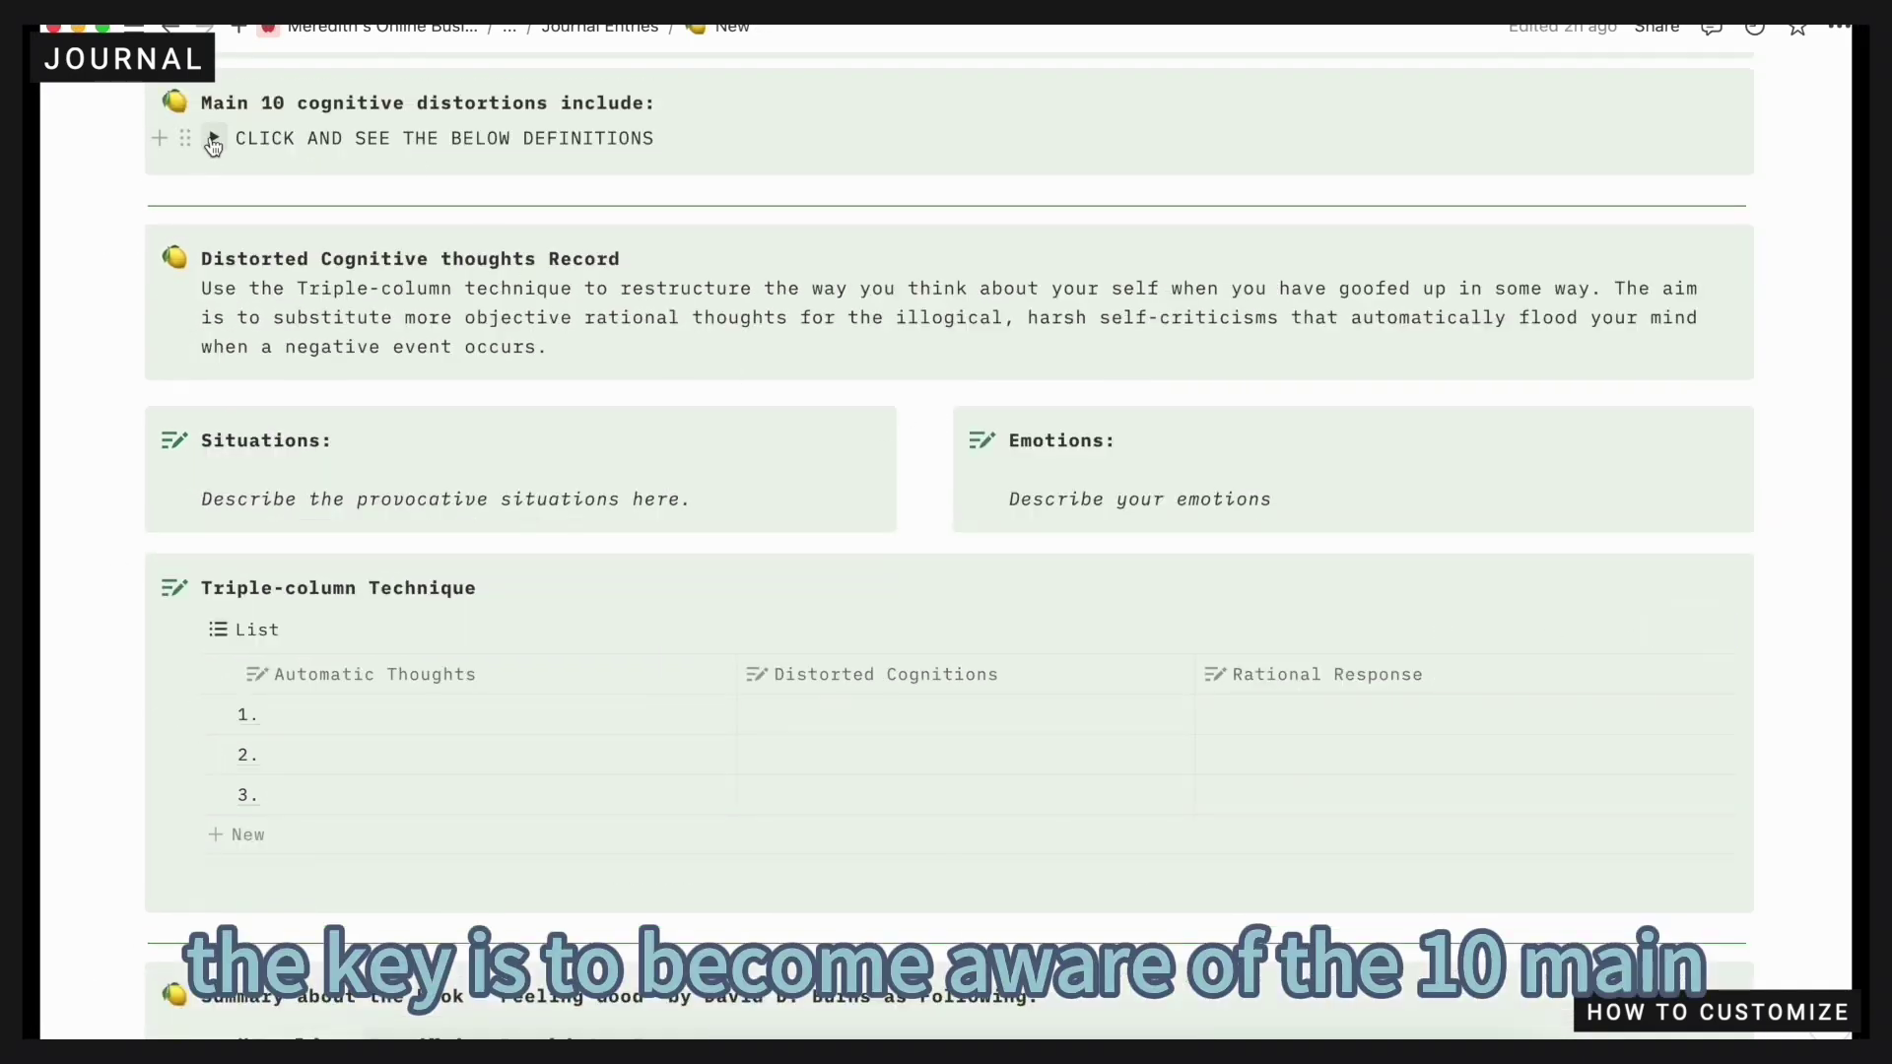
# Expand the definitions of the main 10 cognitive distortions in the CBT journal entry and read through them
pyautogui.click(213, 139)
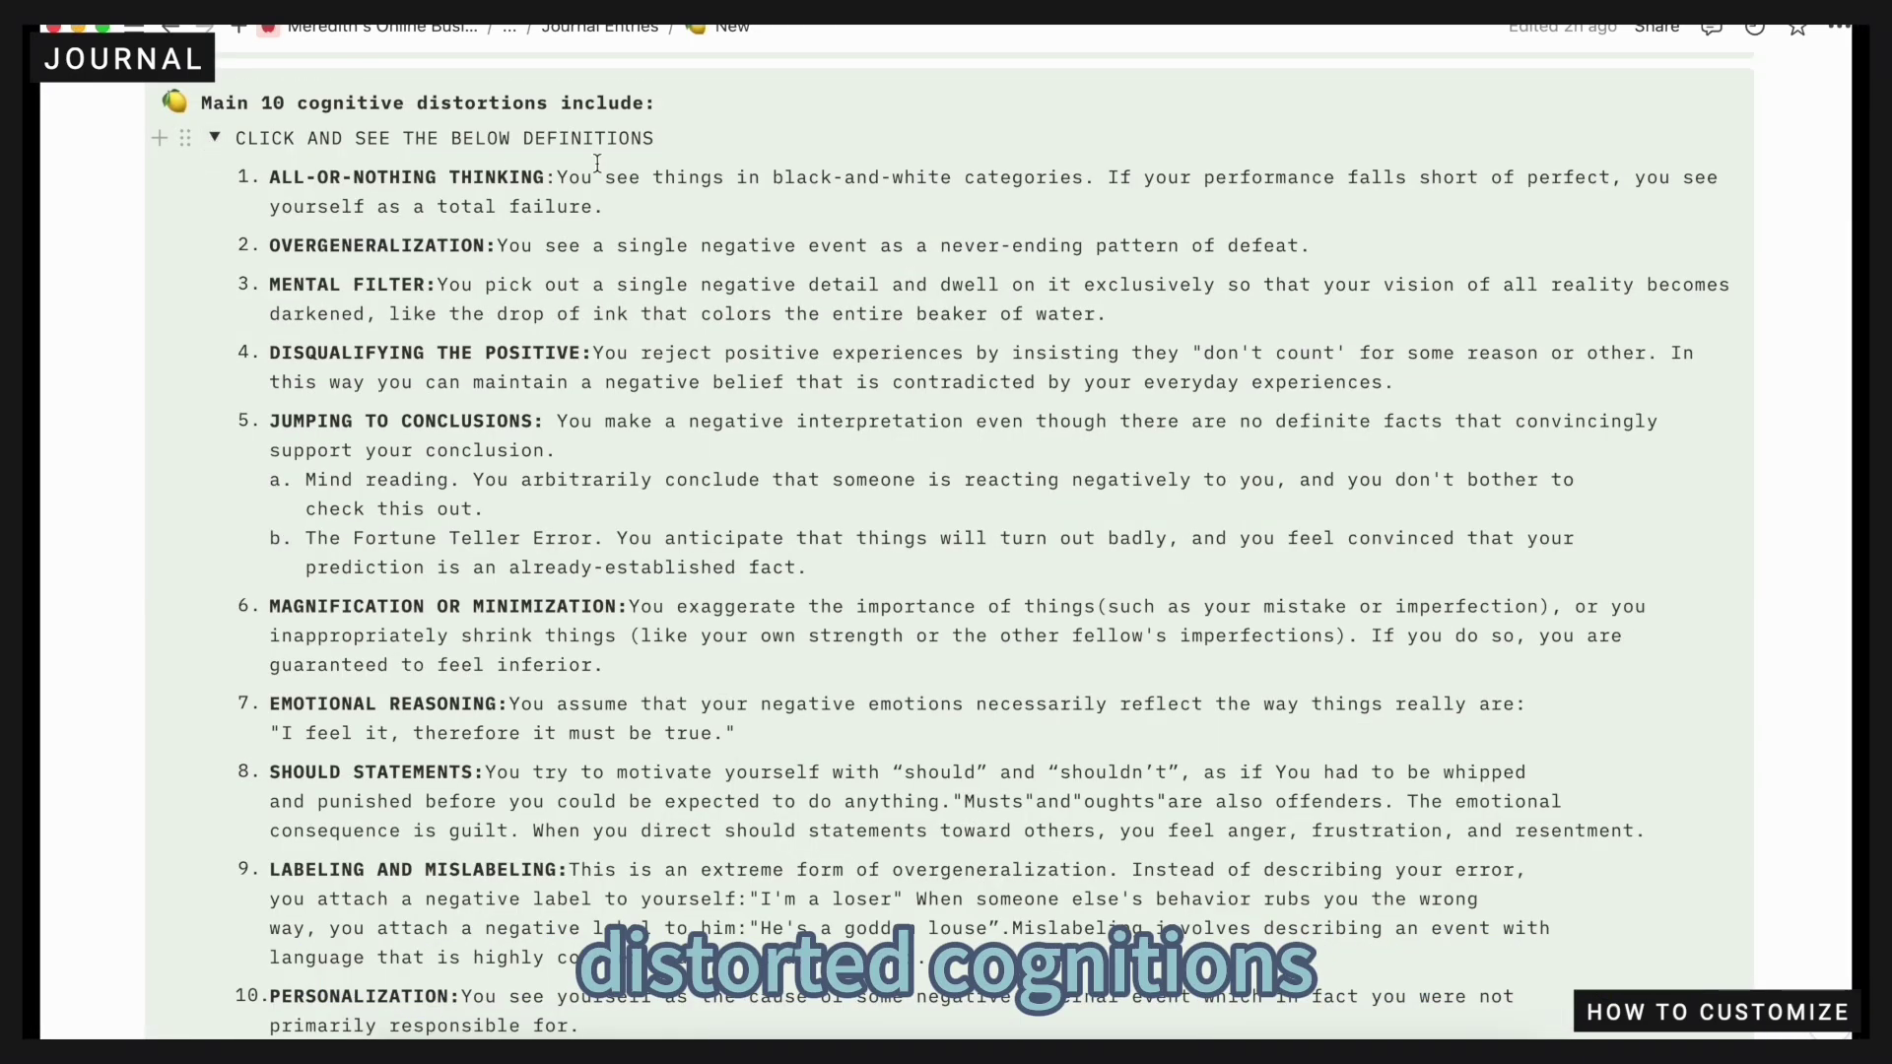
pyautogui.scroll(-3, 1646, 562)
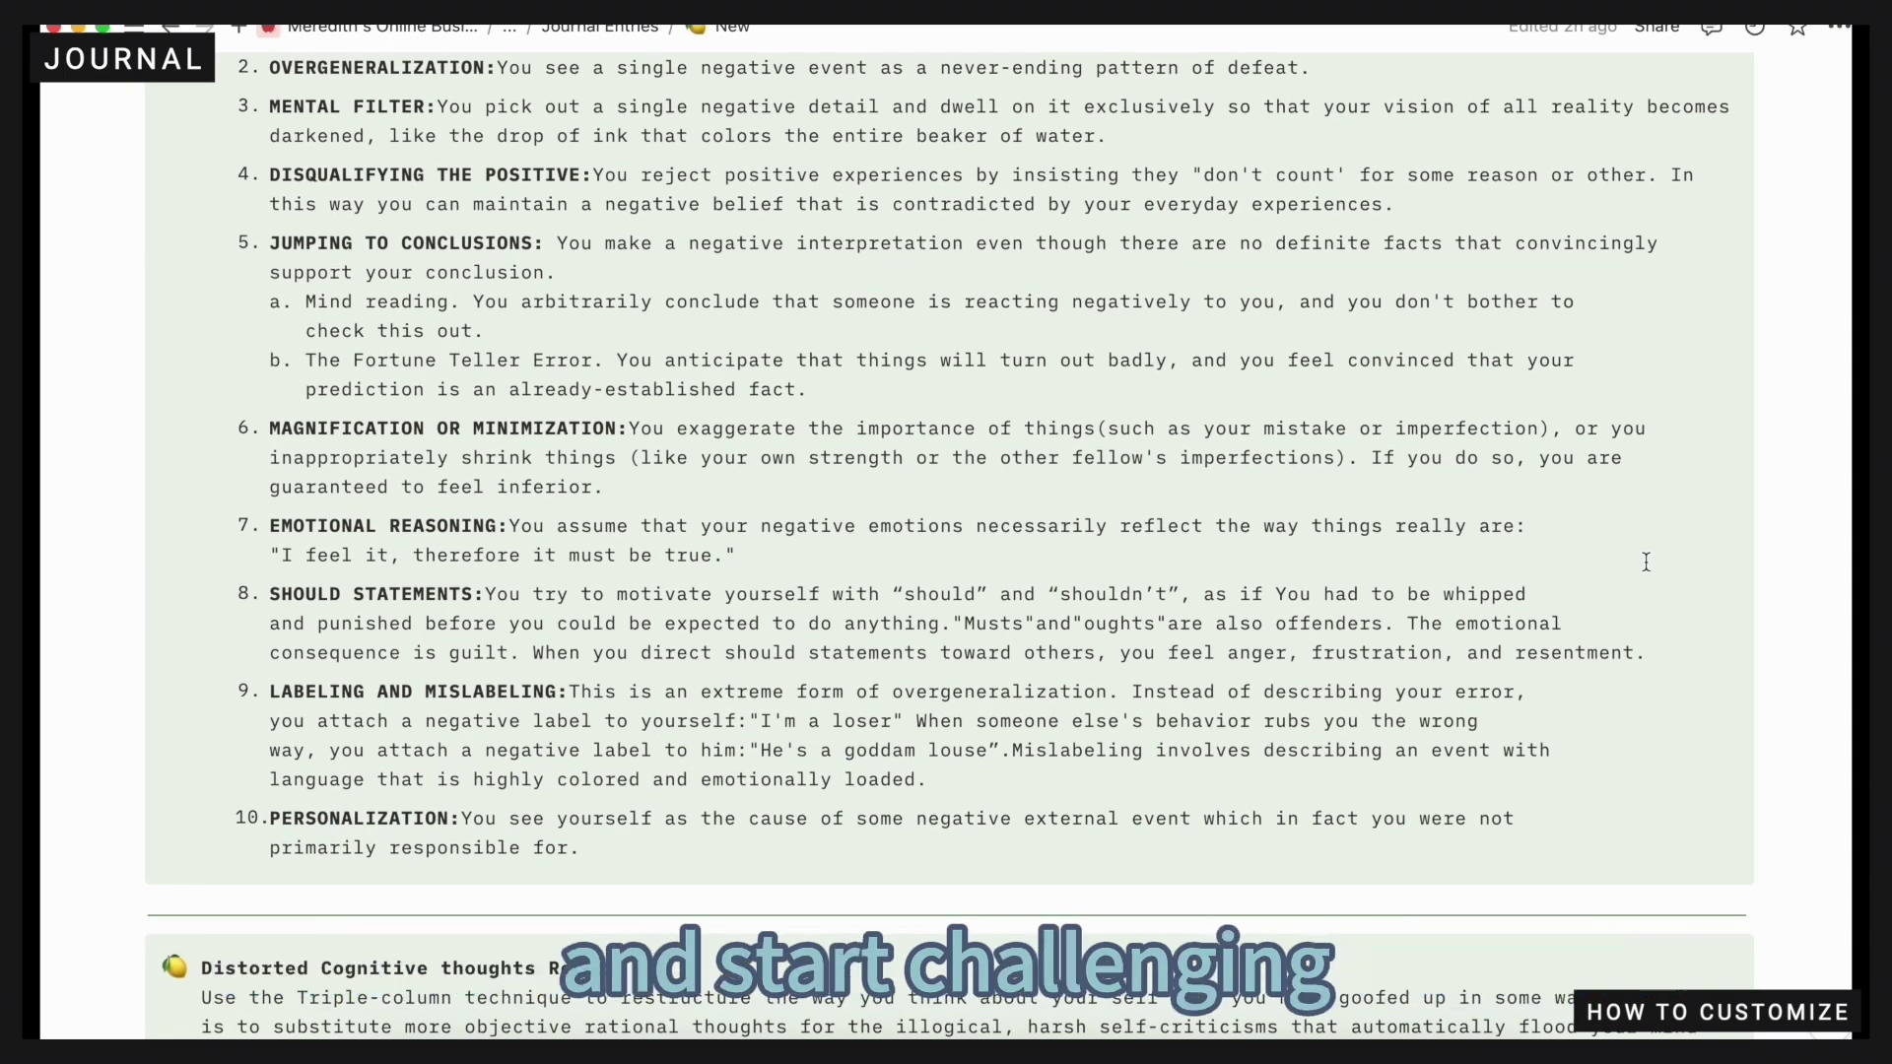
pyautogui.scroll(-5, 1646, 562)
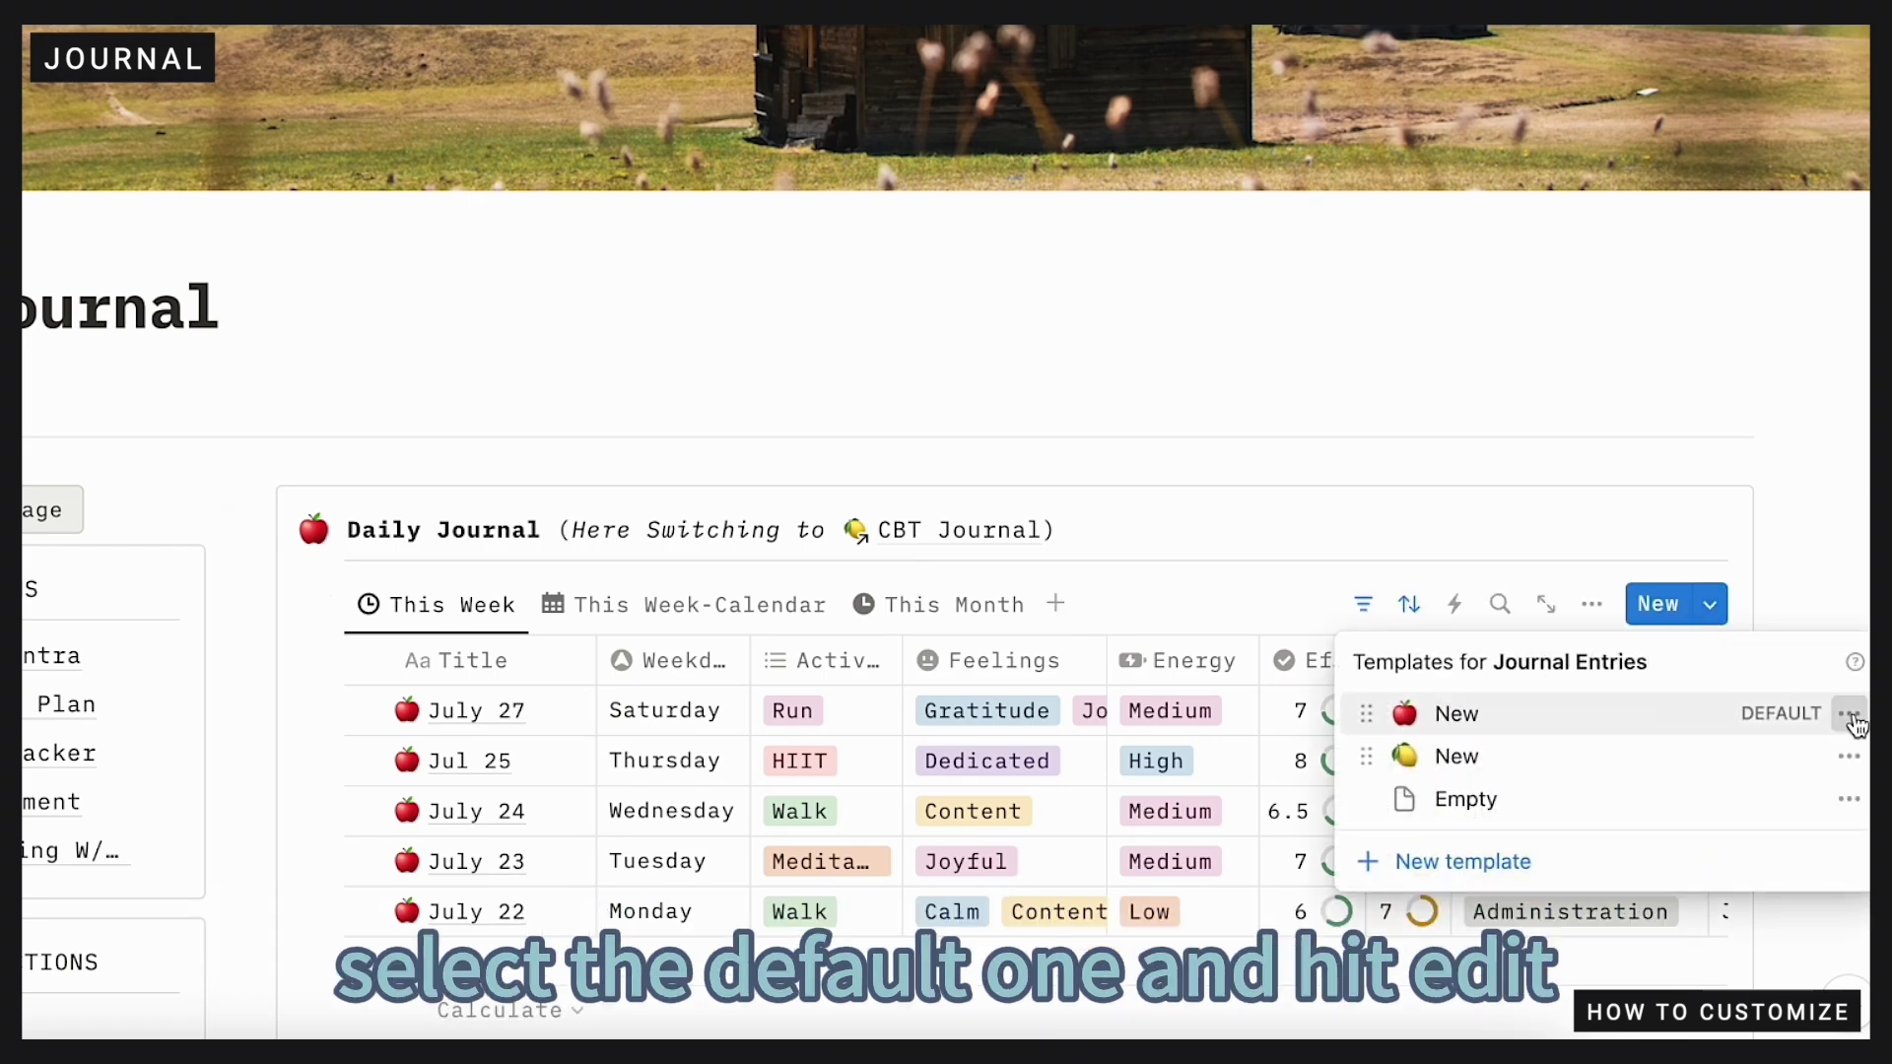
# Open the default New template of Journal Entries for editing, look through its prompts, and return to the Journal page
pyautogui.click(1851, 713)
pyautogui.click(1543, 715)
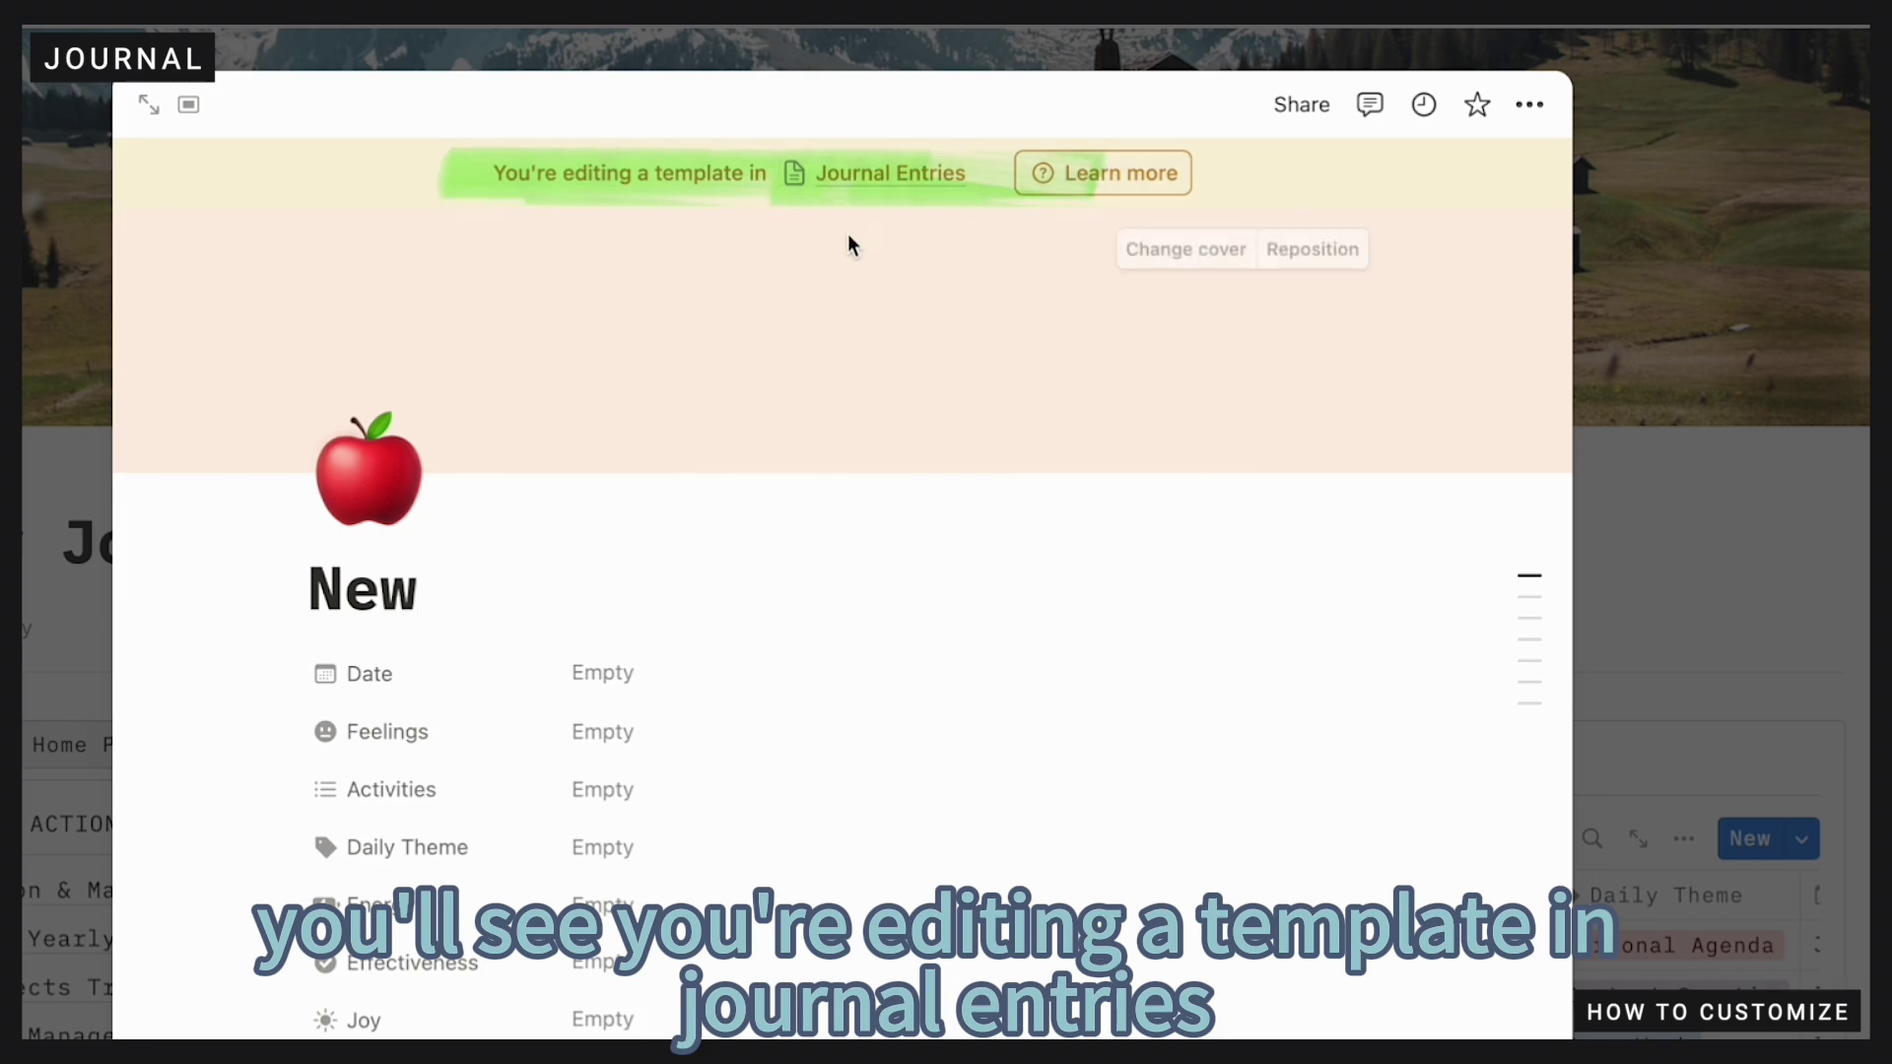
pyautogui.scroll(-15, 536, 754)
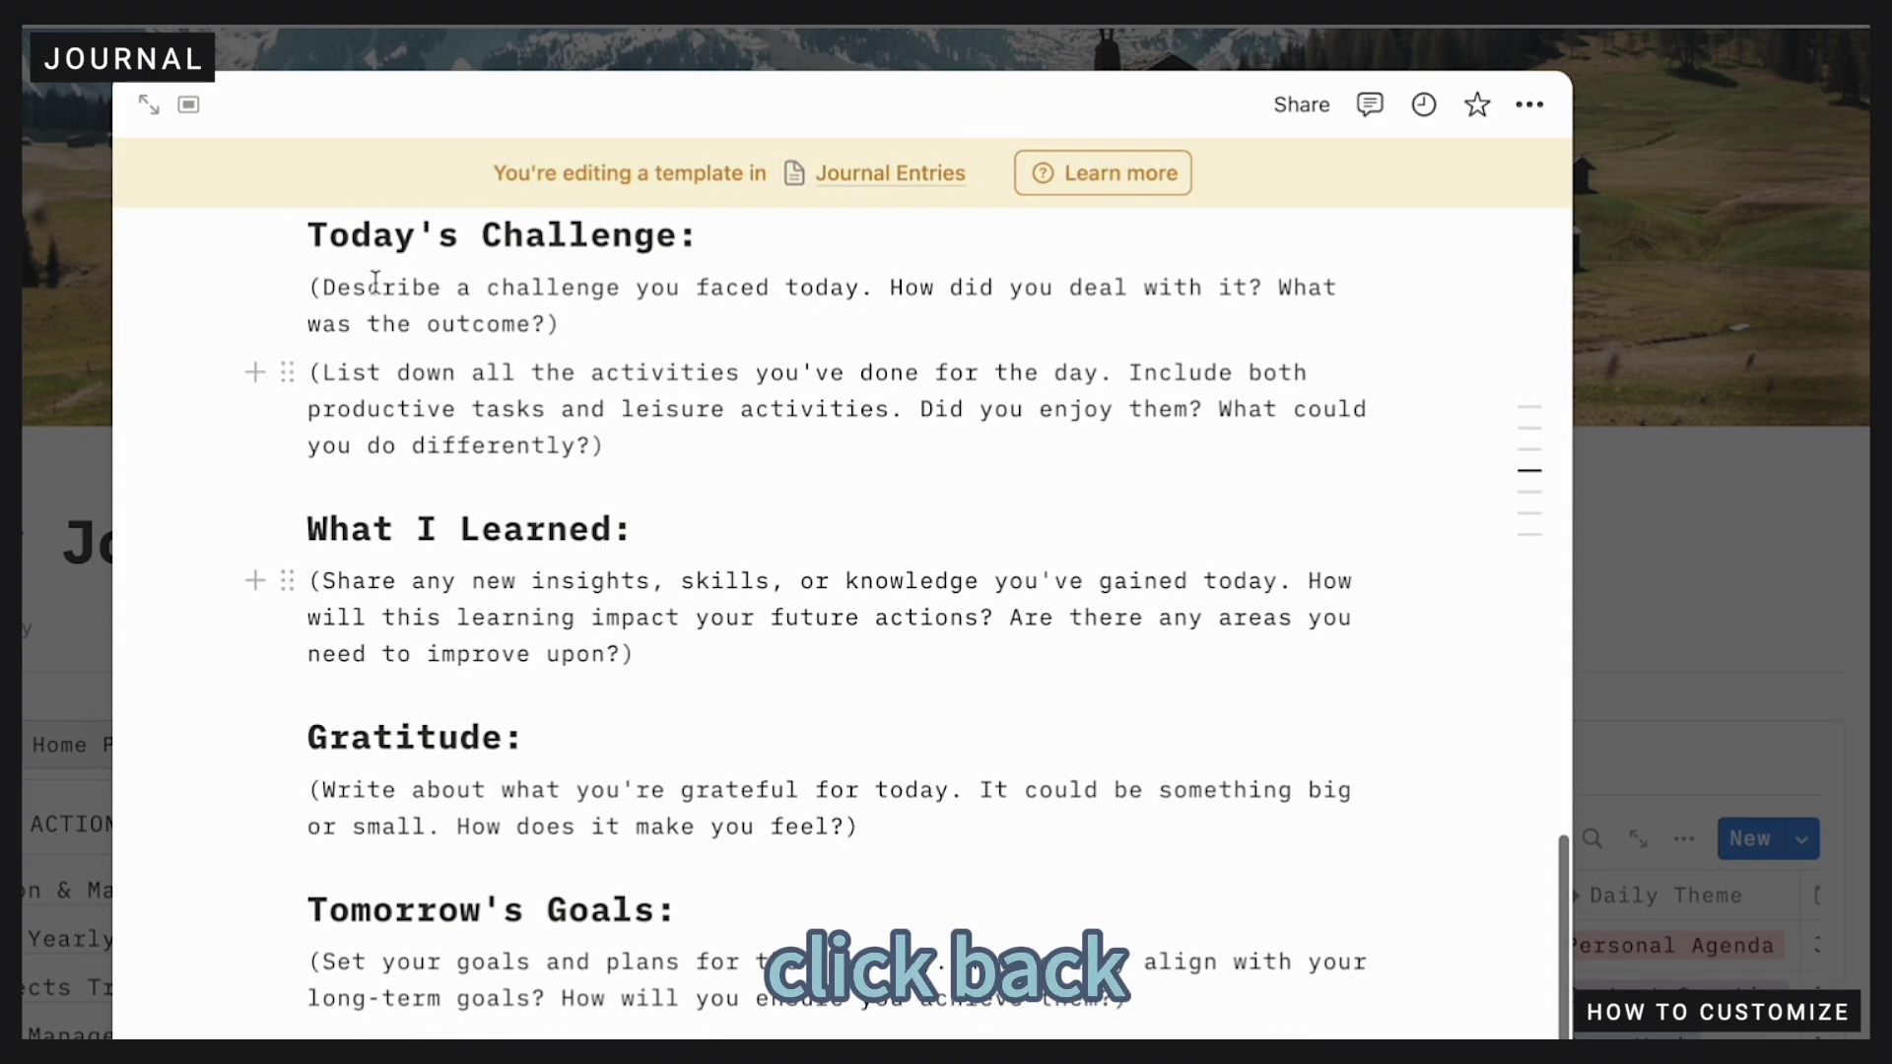
pyautogui.click(97, 86)
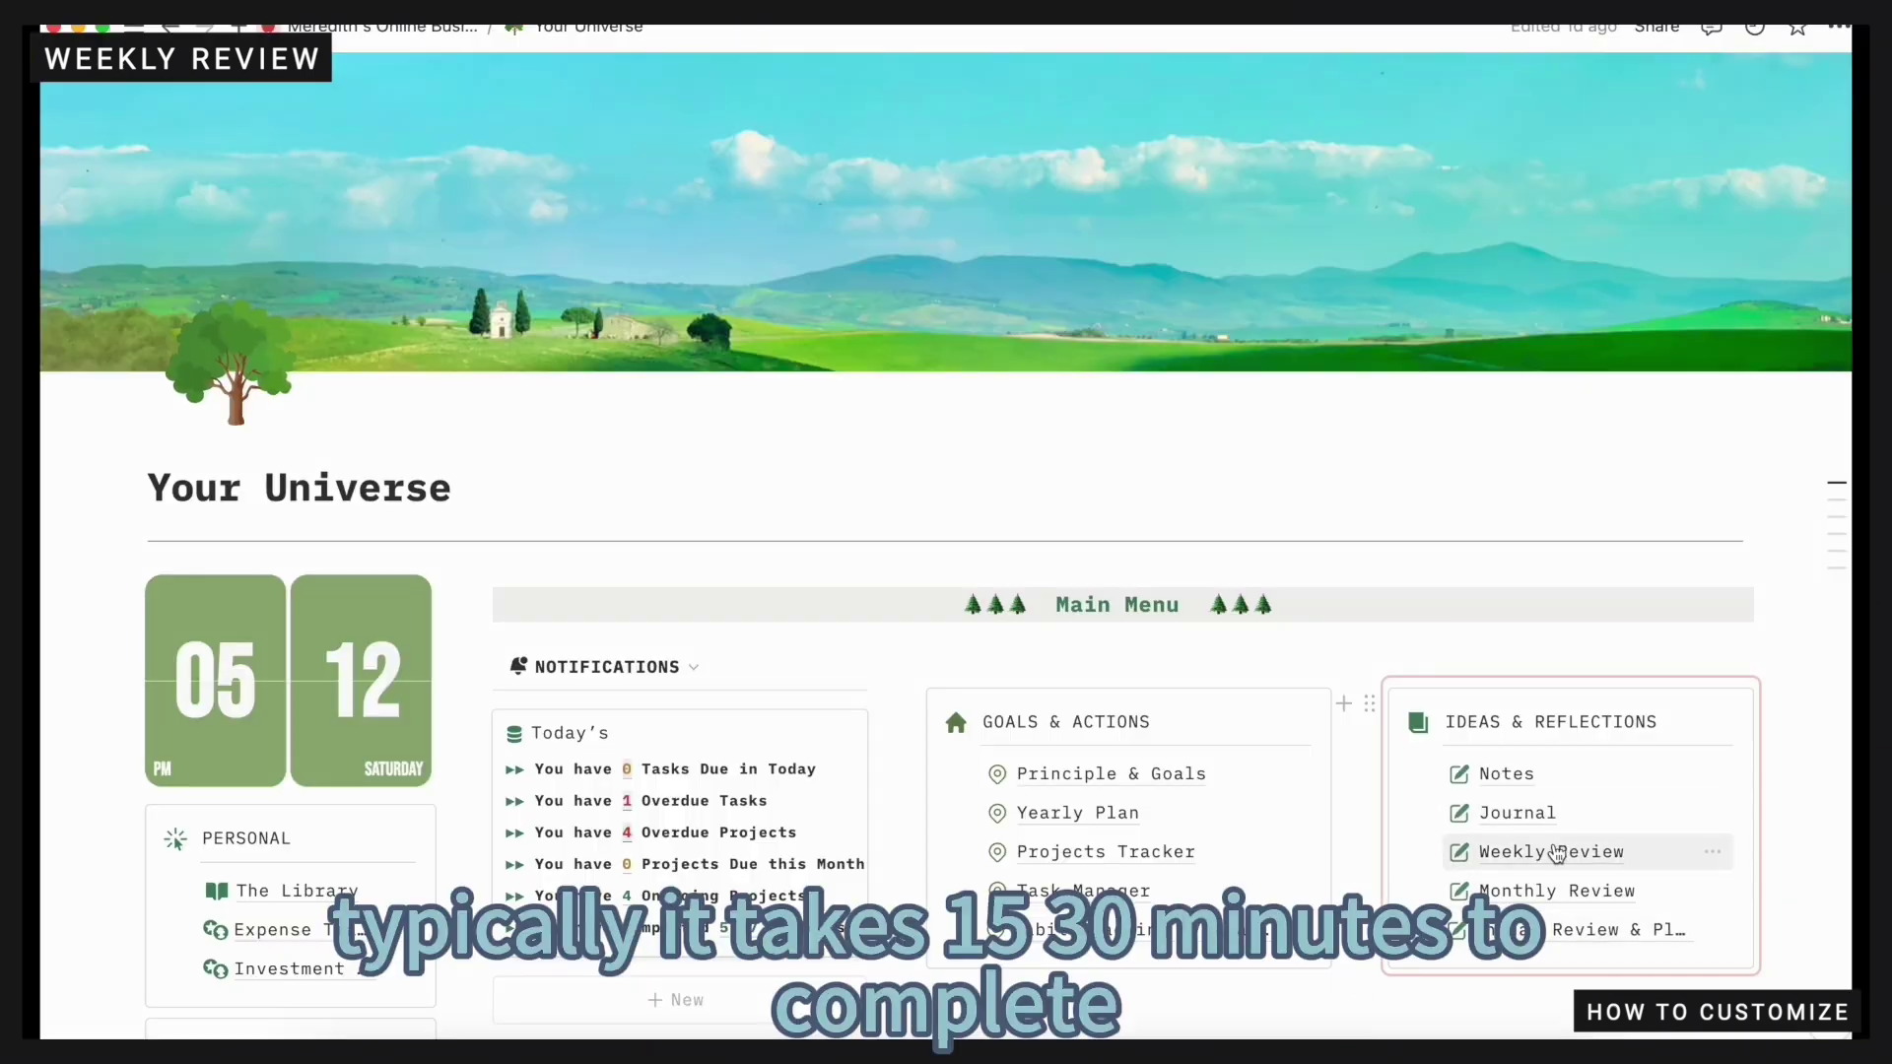
# Open Weekly Review from the home page and add a Week #30 entry with the week start date July 22, 2024
pyautogui.click(1557, 857)
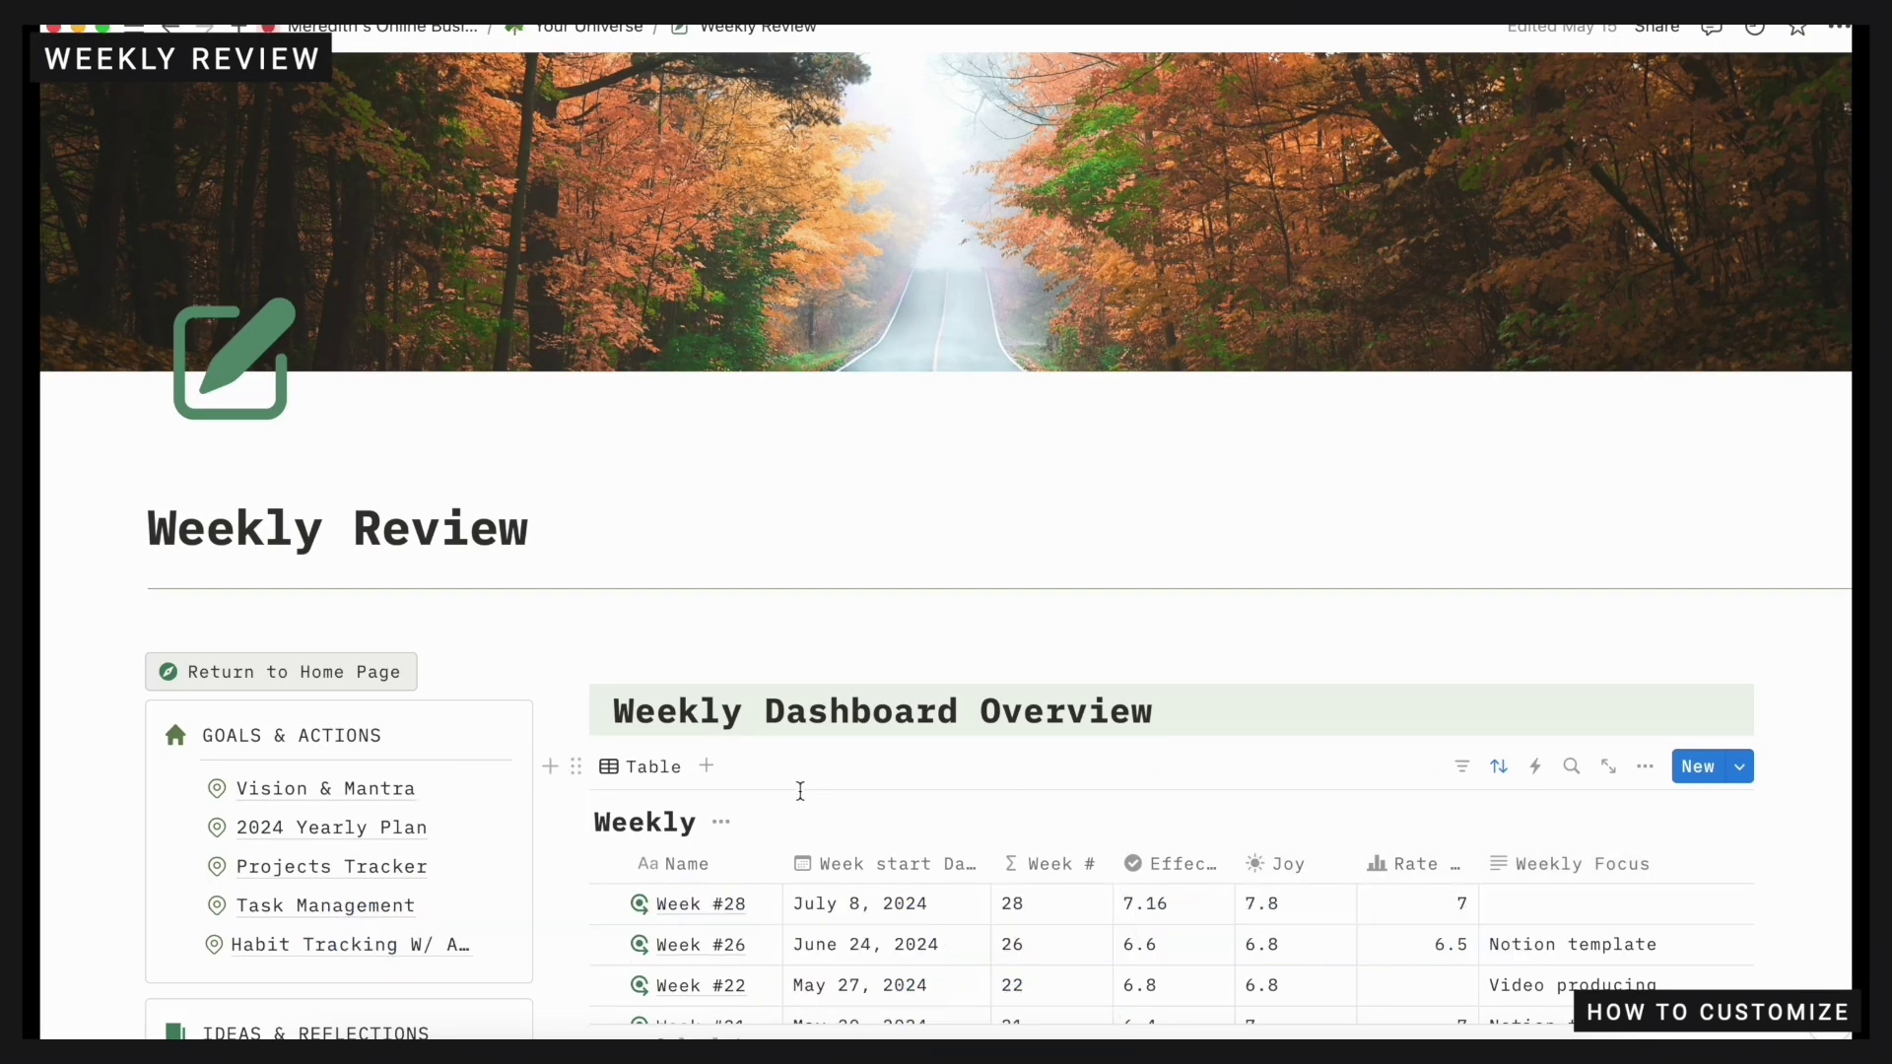
pyautogui.scroll(-2, 788, 803)
pyautogui.scroll(-1, 778, 823)
pyautogui.click(641, 883)
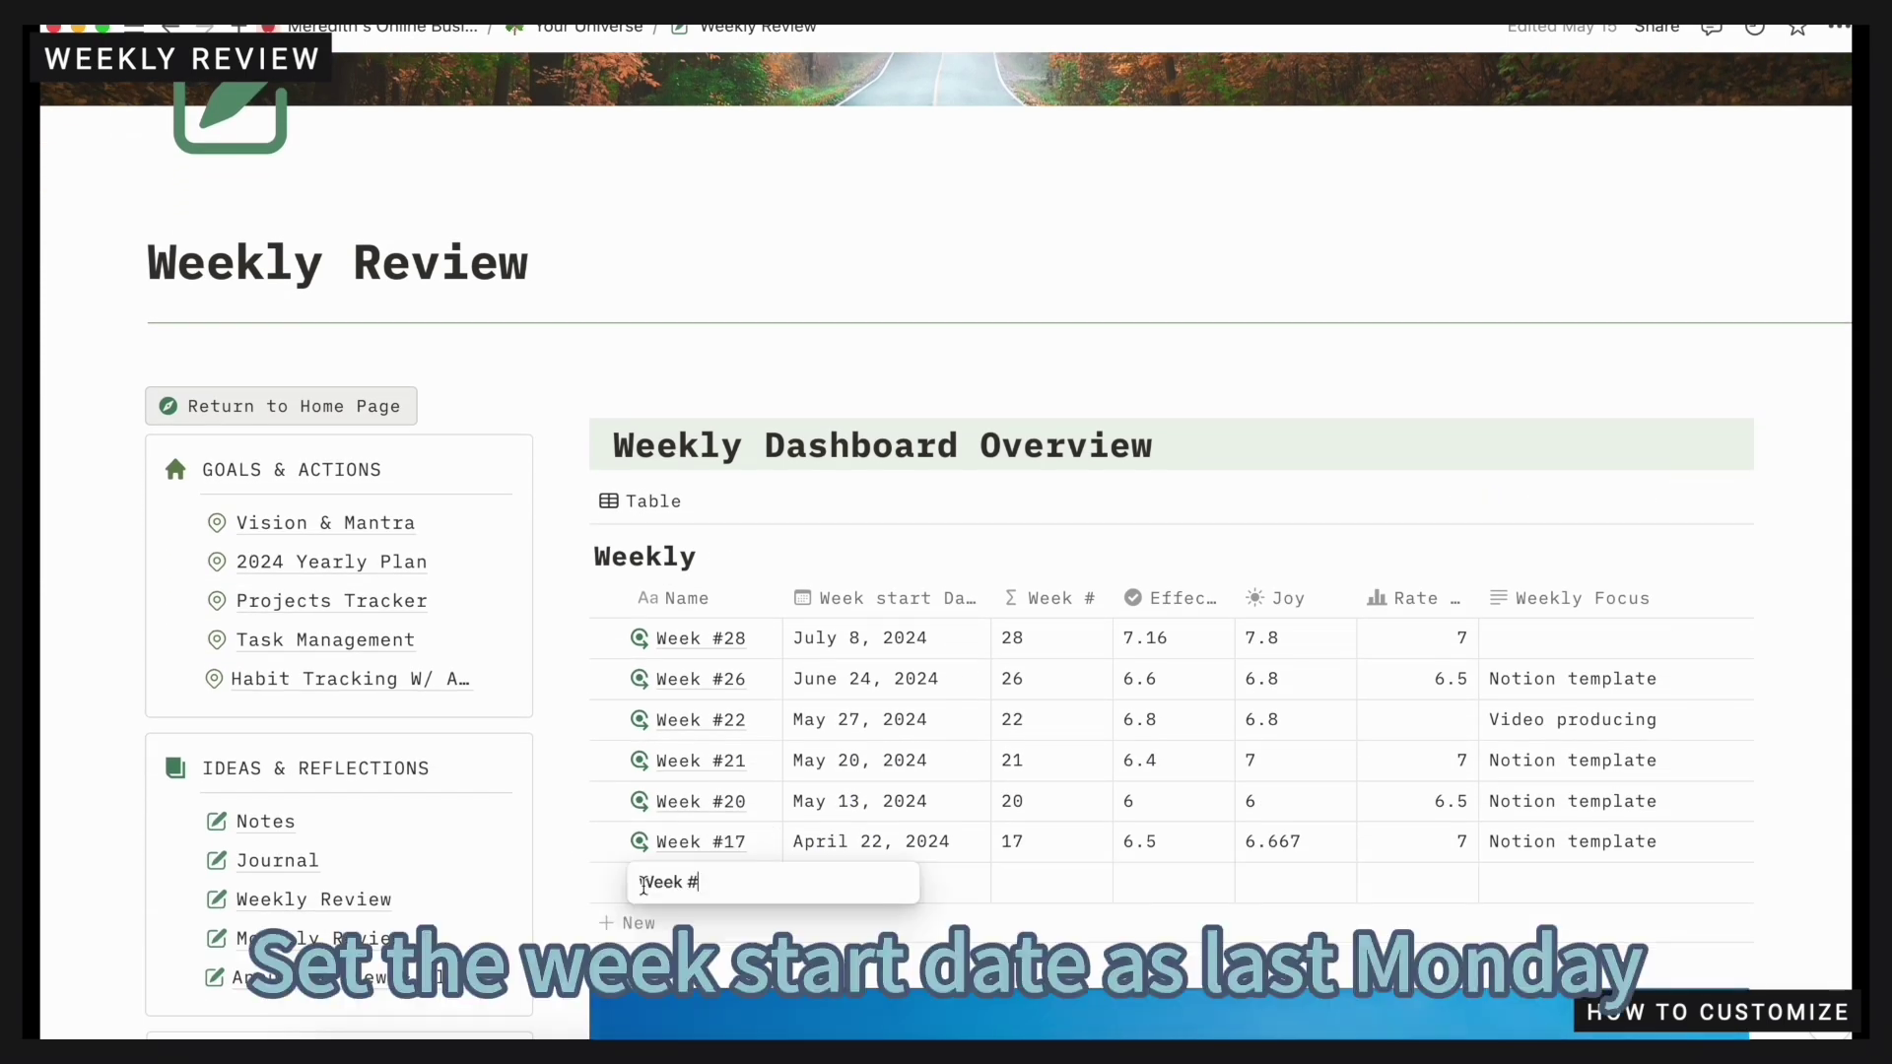
pyautogui.click(868, 883)
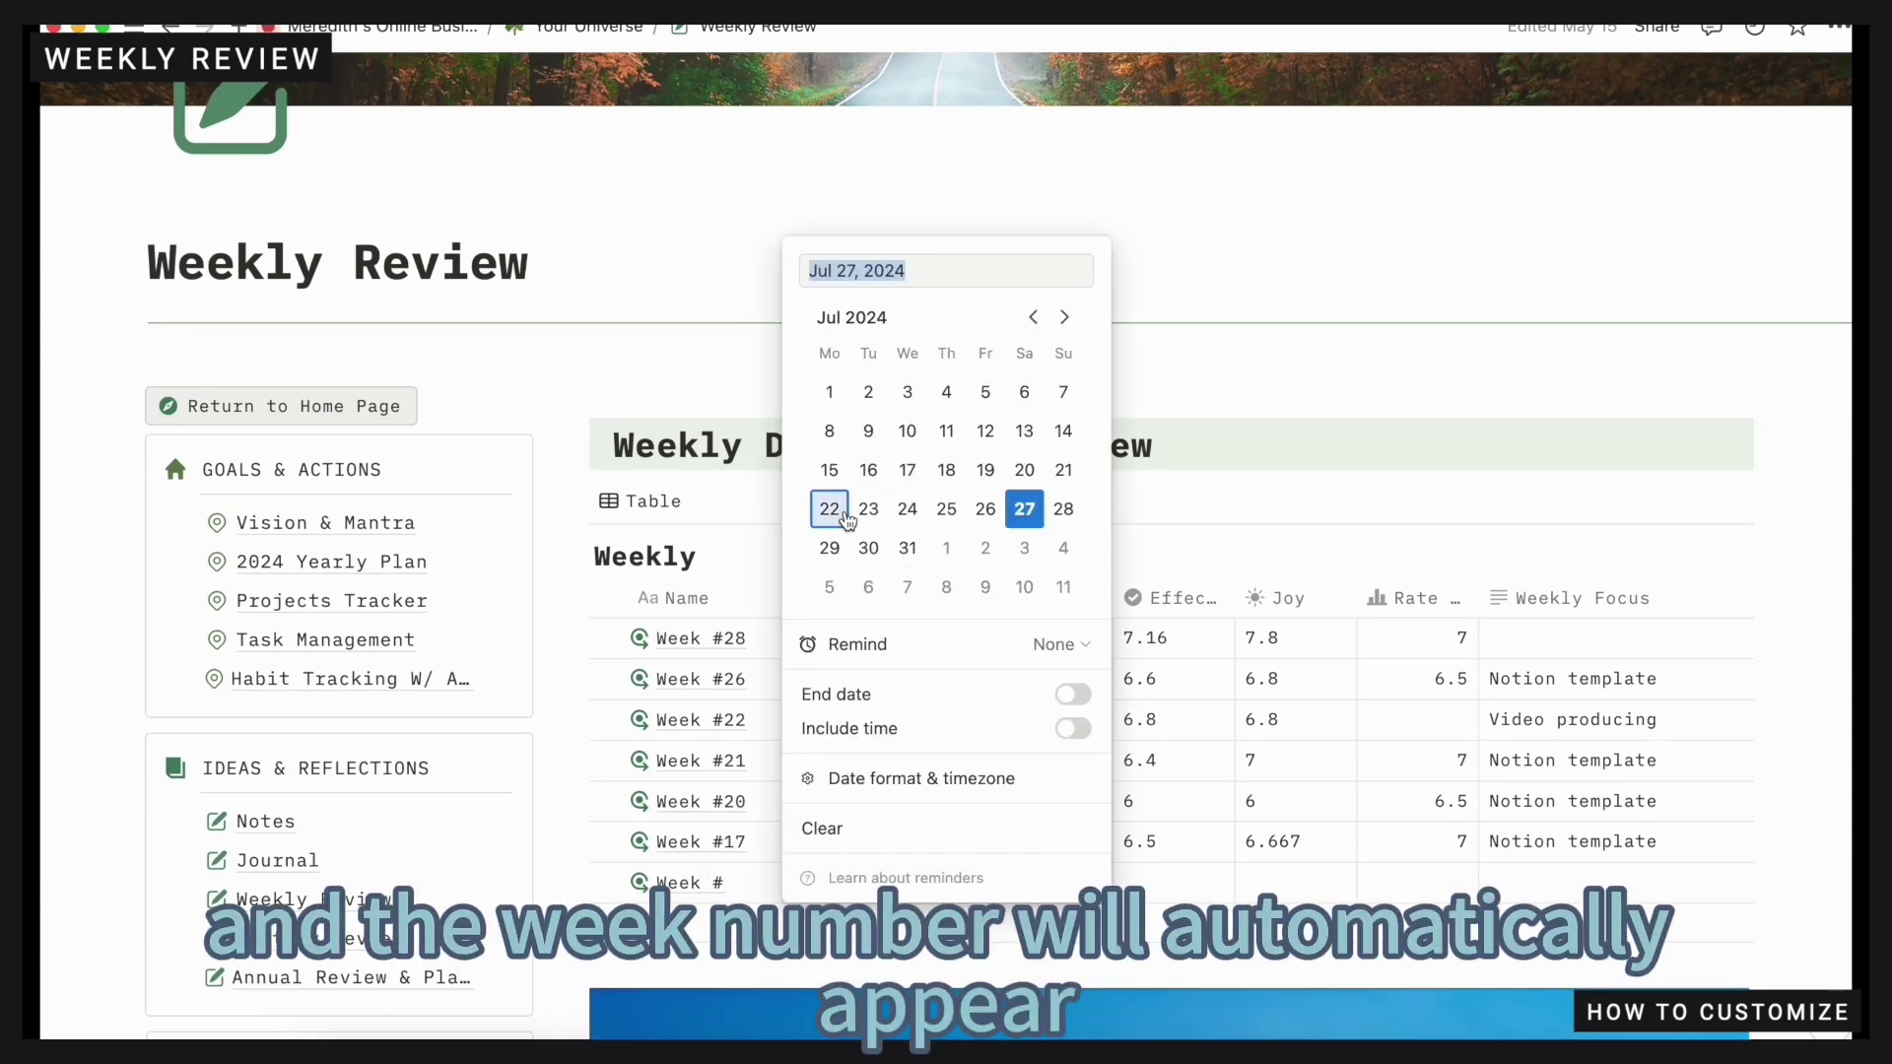
pyautogui.click(846, 961)
pyautogui.click(733, 879)
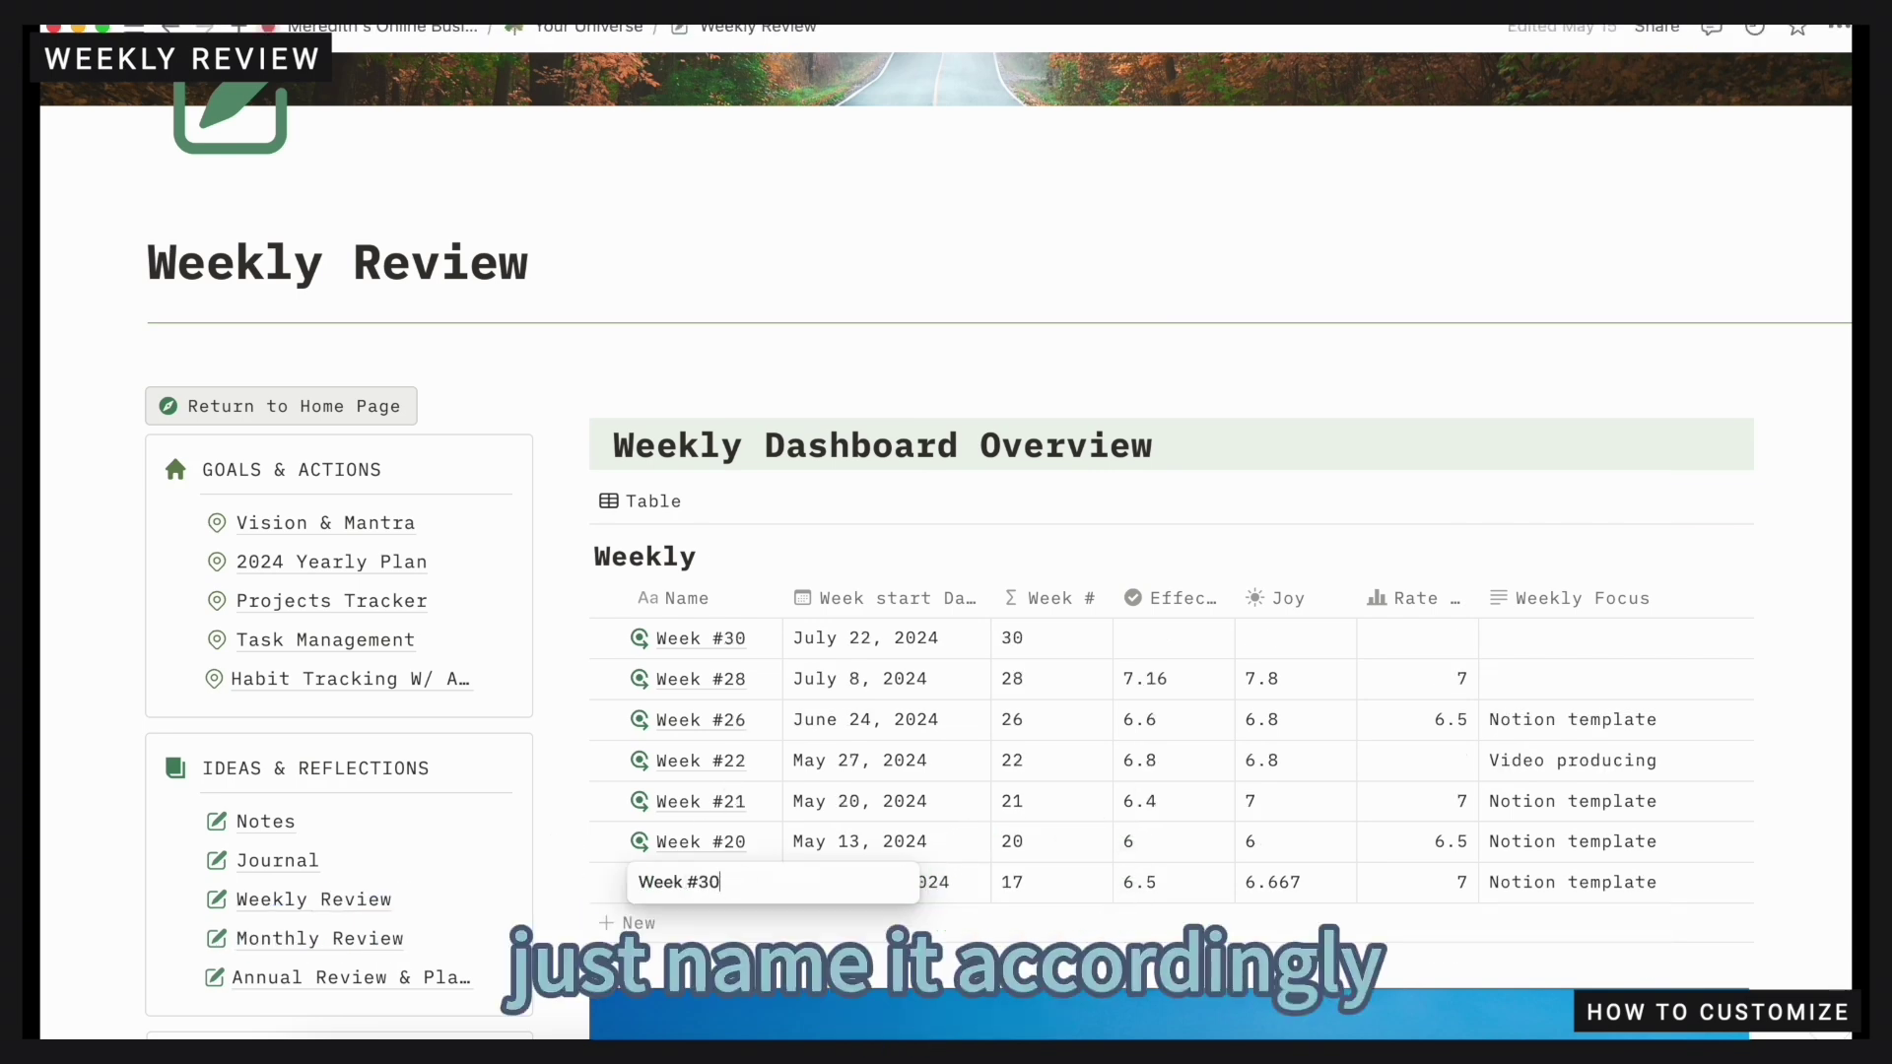
pyautogui.press('Return')
# Open the Week #30 page and link the journal entries from July 22 through July 27 to it
pyautogui.click(741, 639)
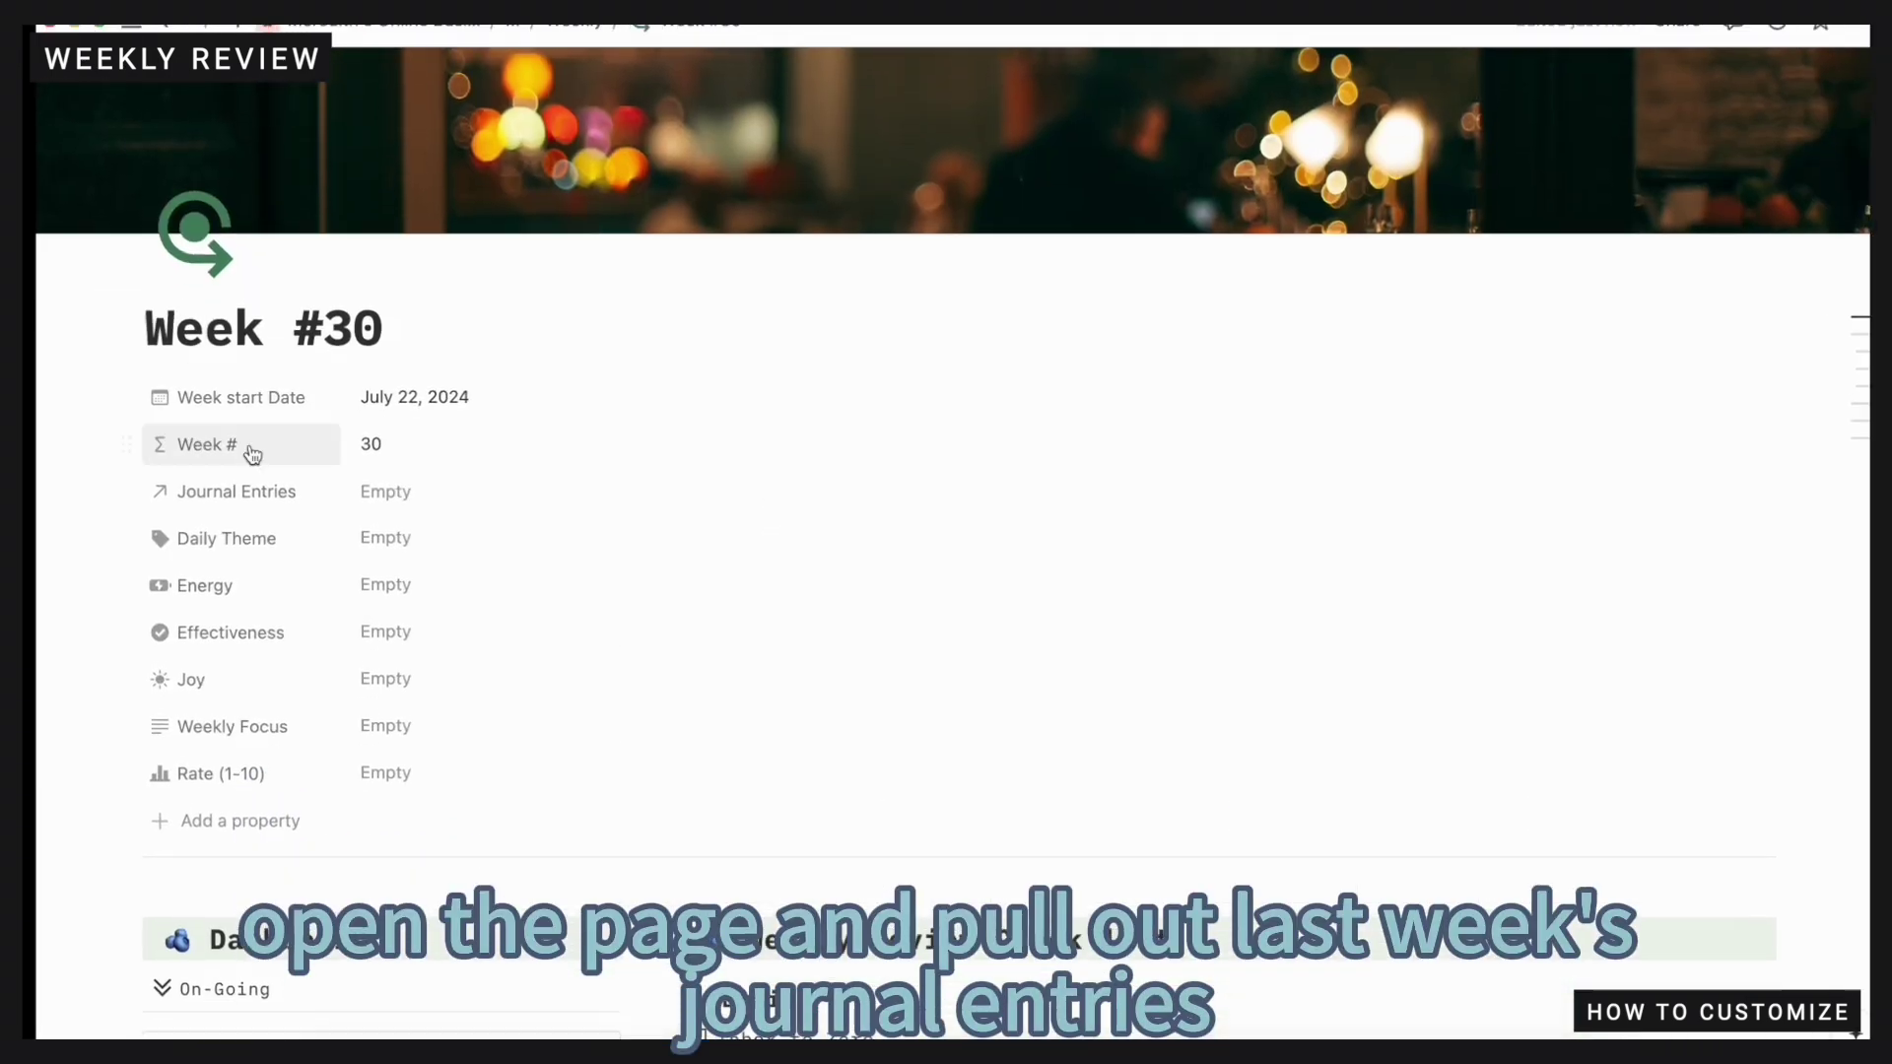
pyautogui.click(387, 495)
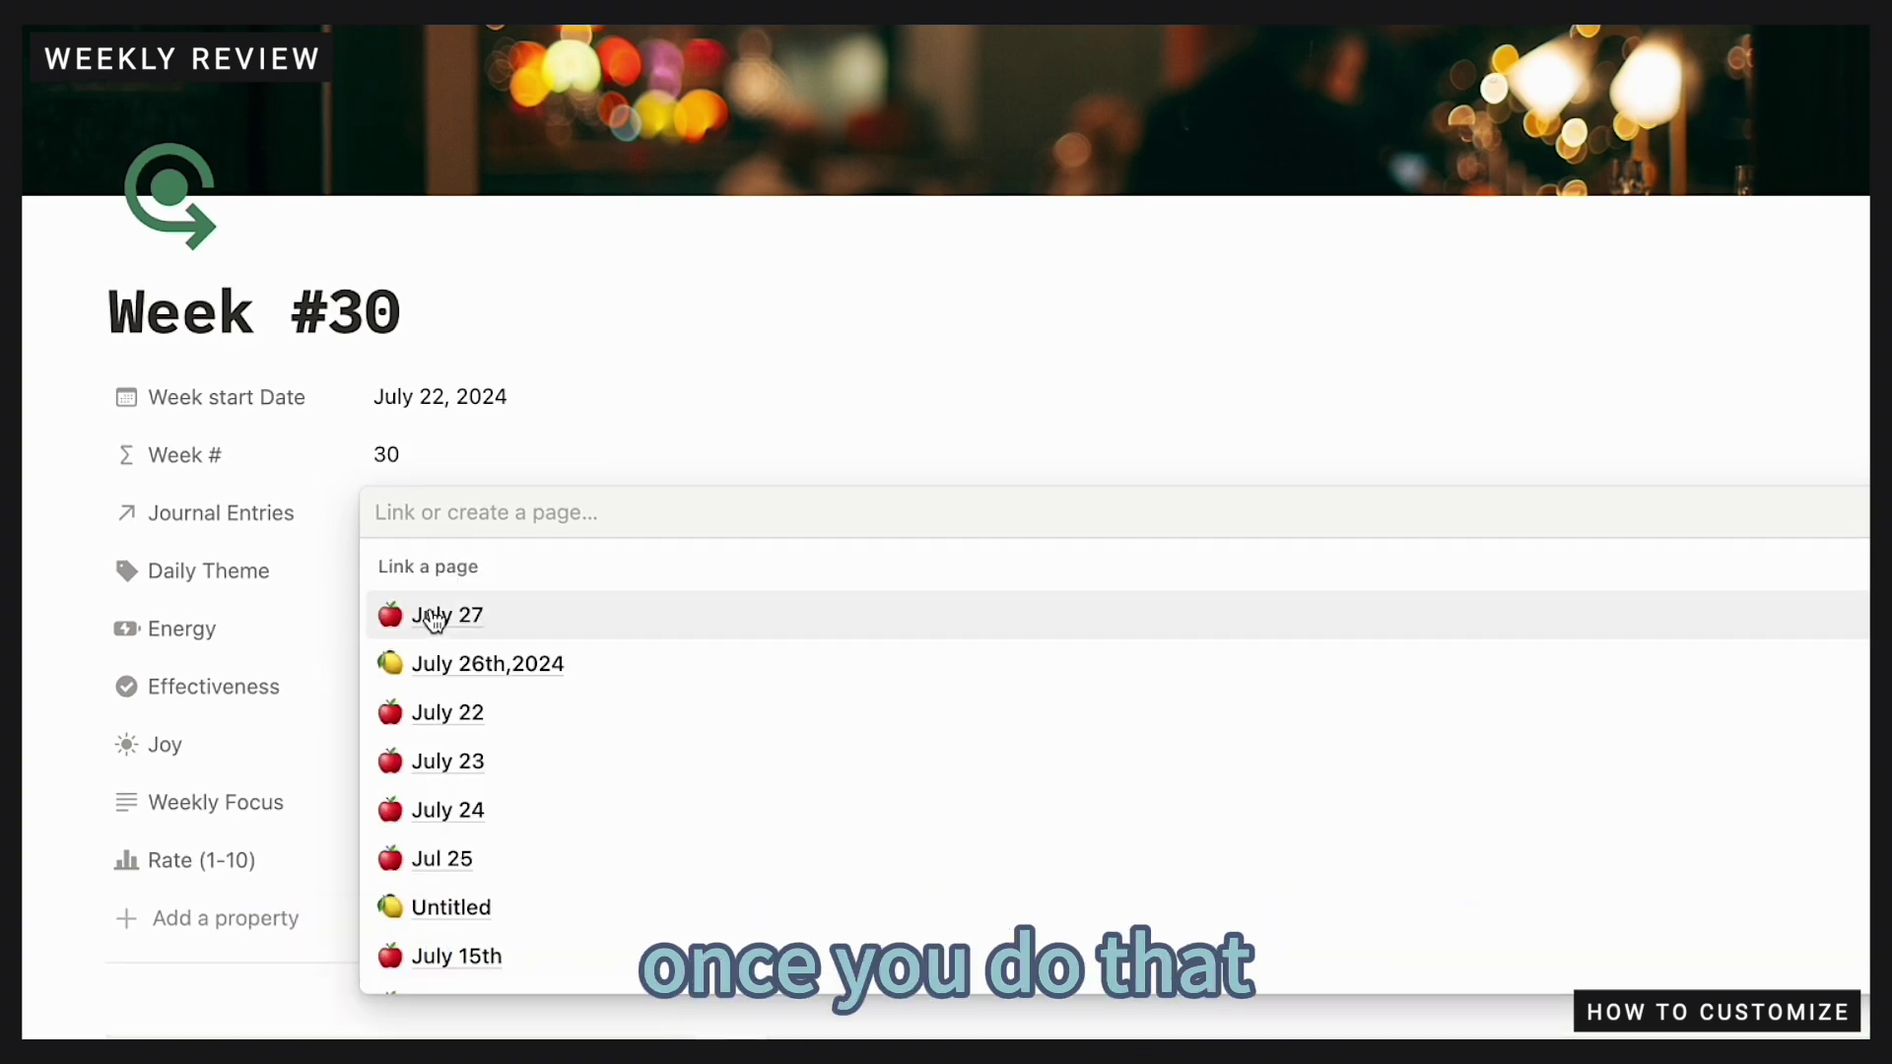
pyautogui.click(430, 721)
pyautogui.click(426, 766)
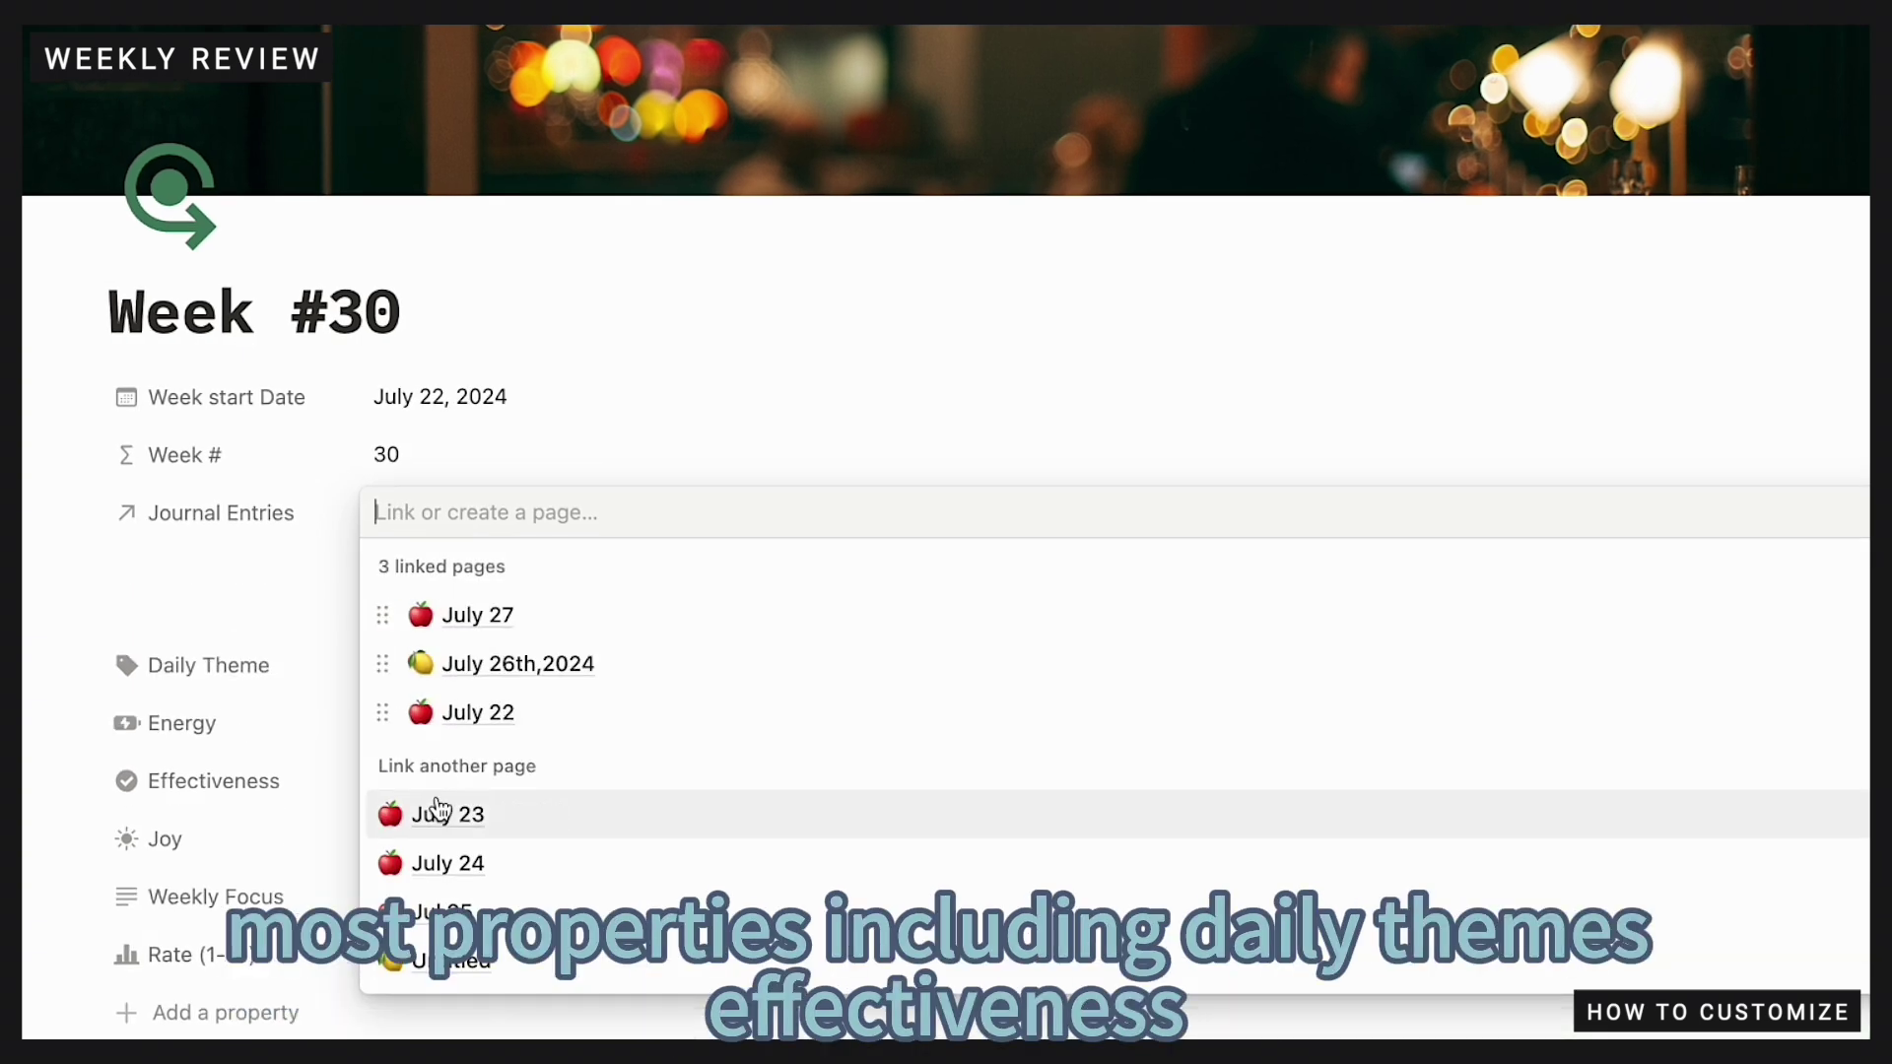
pyautogui.click(435, 811)
pyautogui.click(446, 867)
pyautogui.click(445, 908)
pyautogui.click(203, 600)
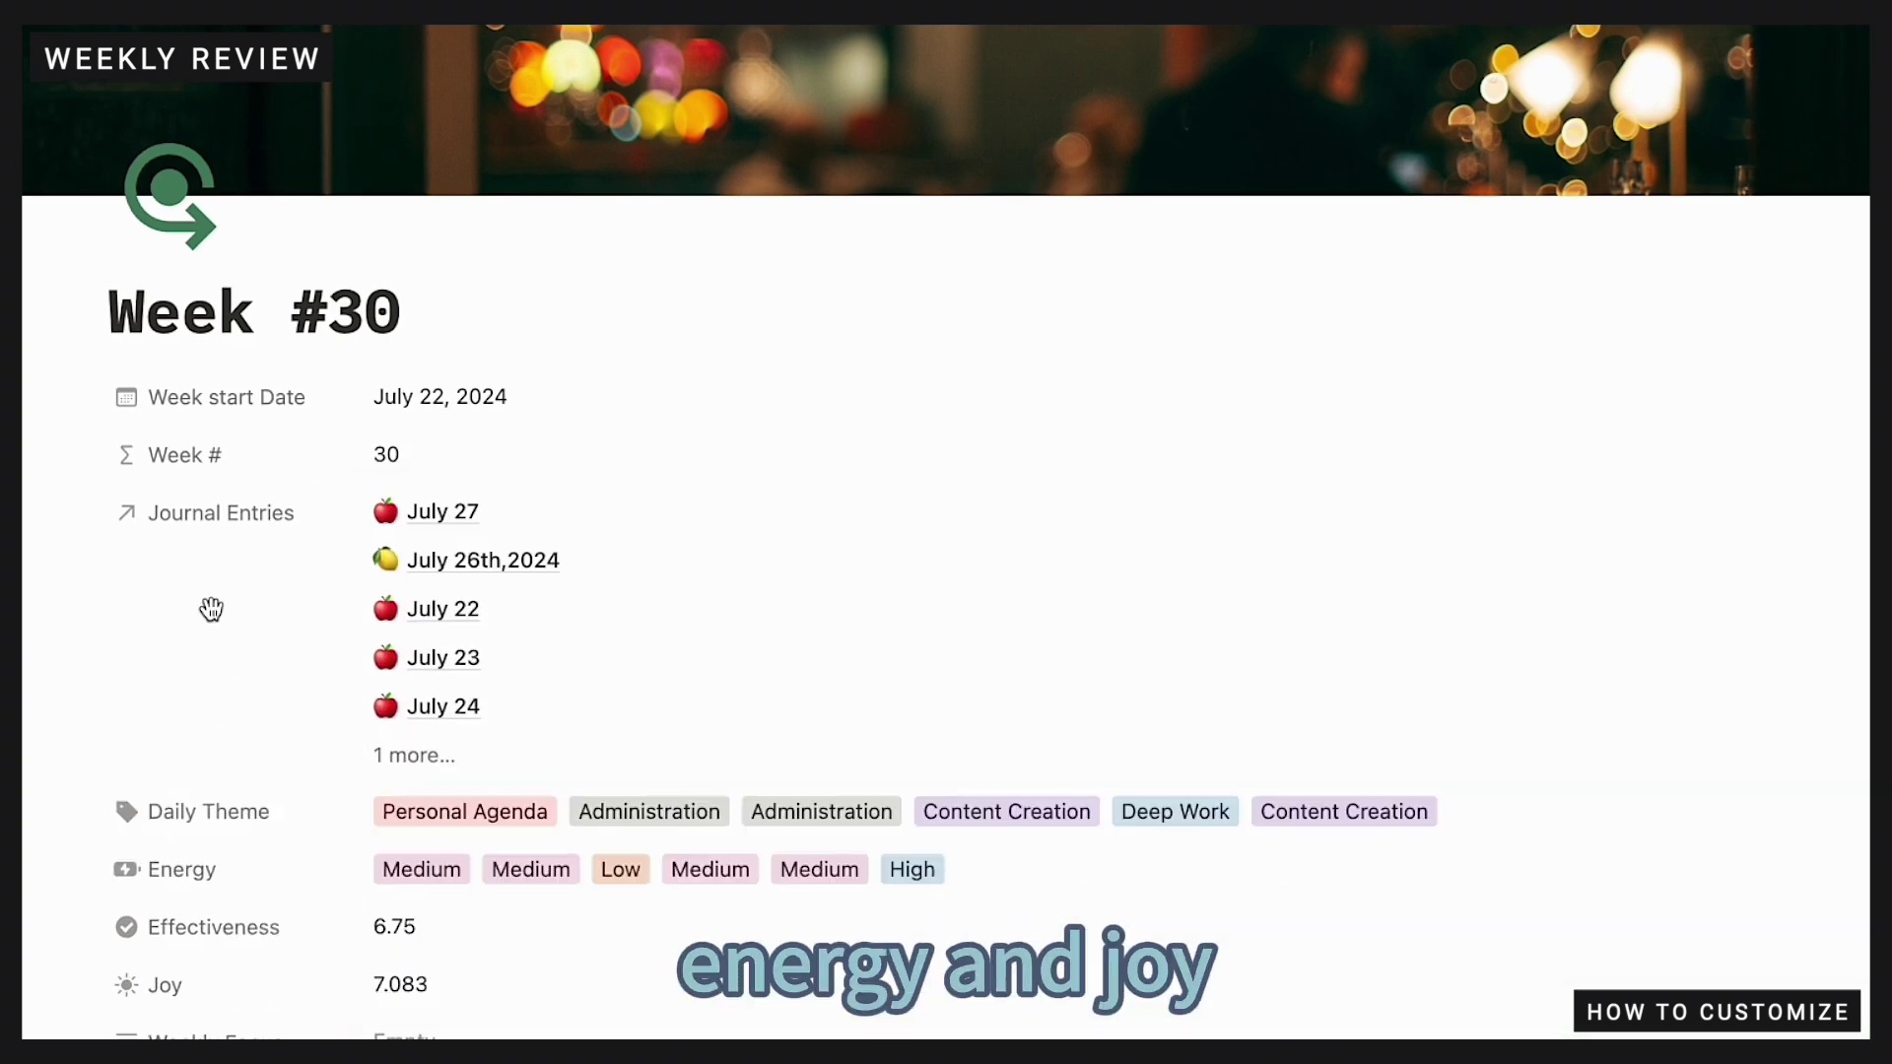
# Set the Weekly Focus of Week #30 to "video making"
pyautogui.scroll(-1, 567, 645)
pyautogui.scroll(-5, 567, 645)
pyautogui.click(400, 506)
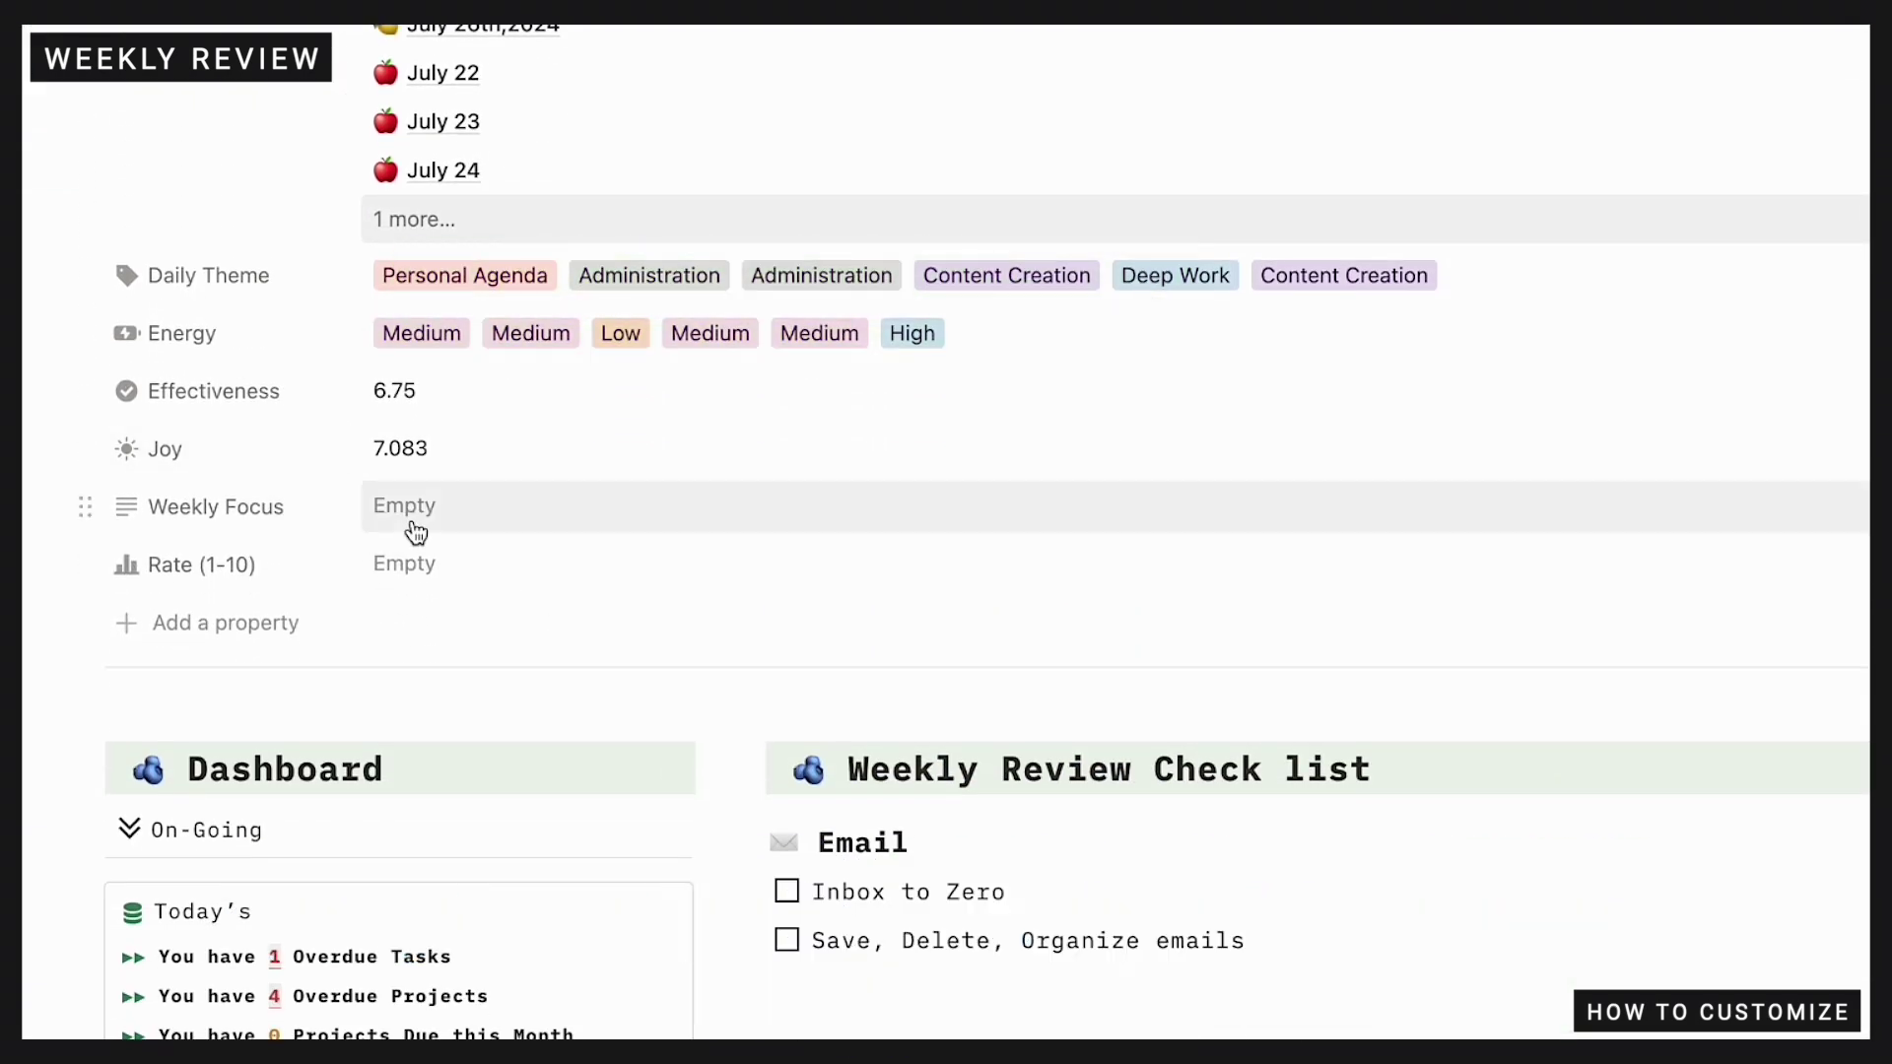
pyautogui.click(400, 507)
pyautogui.write('vi')
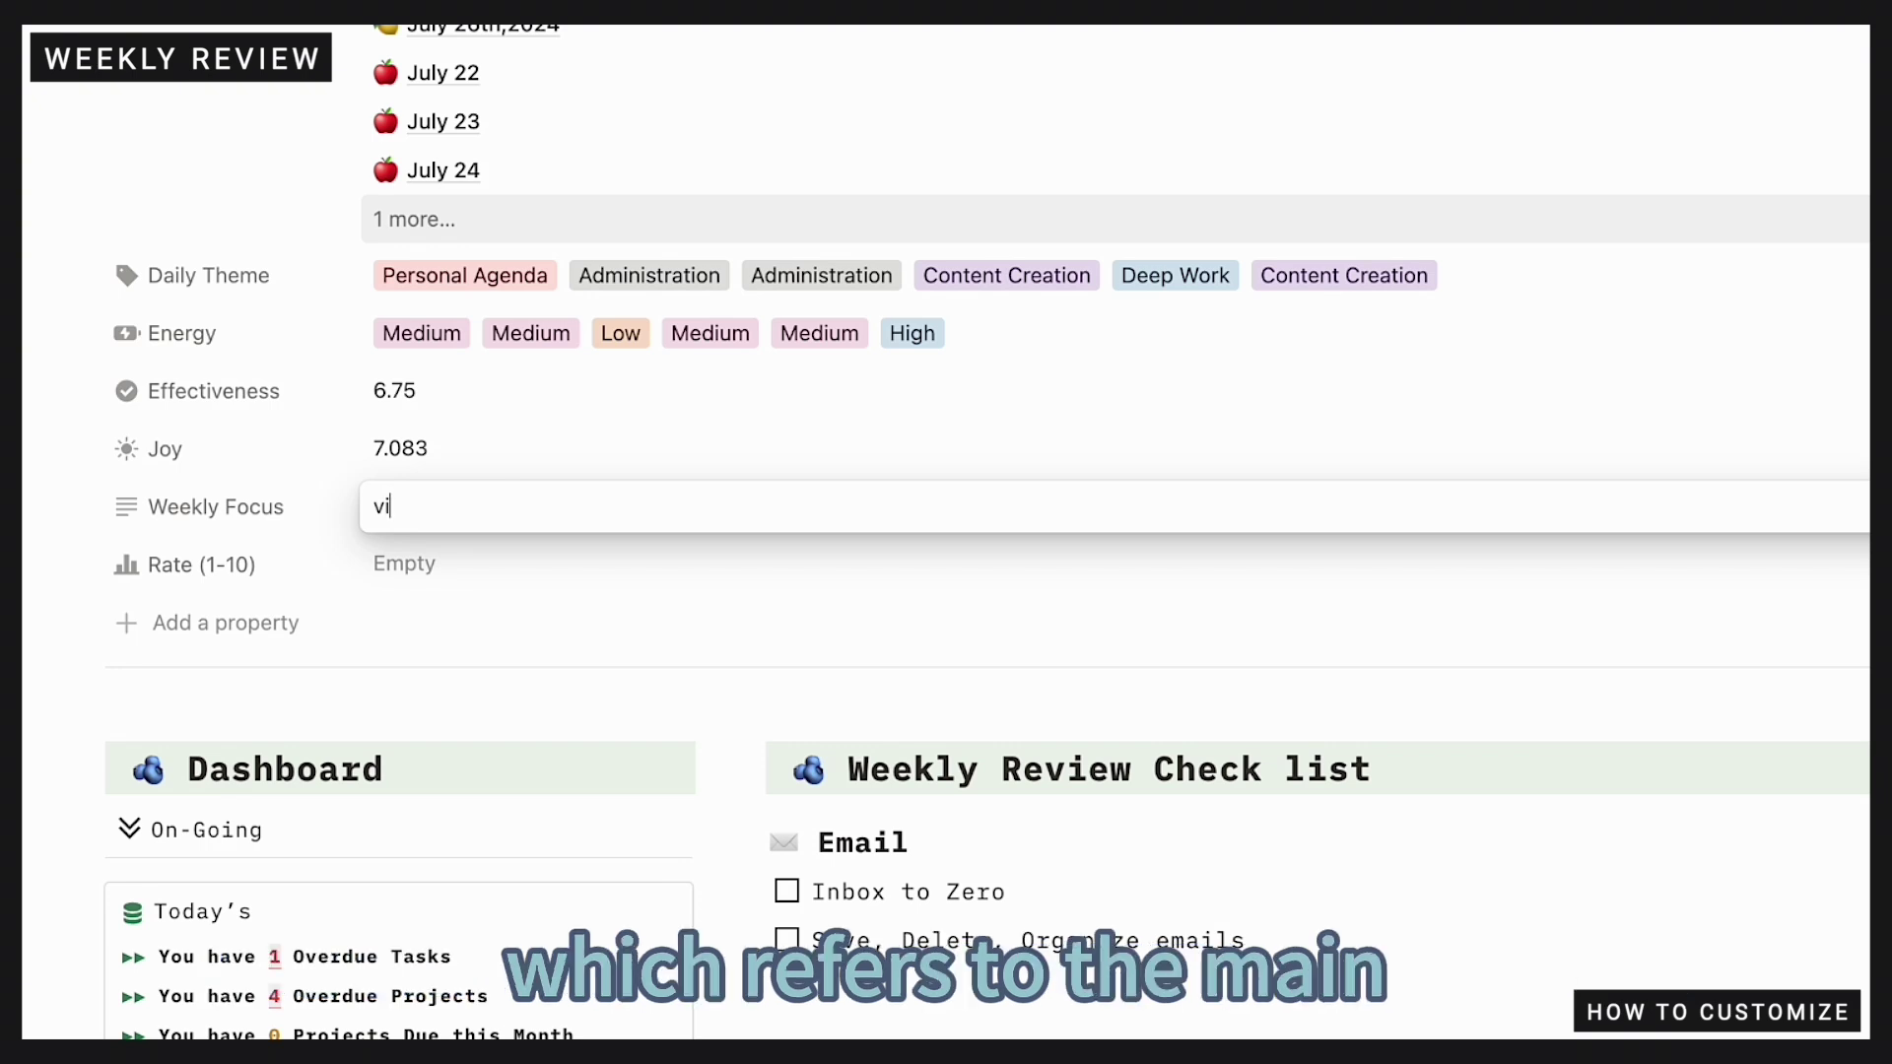
pyautogui.write('e')
pyautogui.press('BackSpace')
pyautogui.write('deo m')
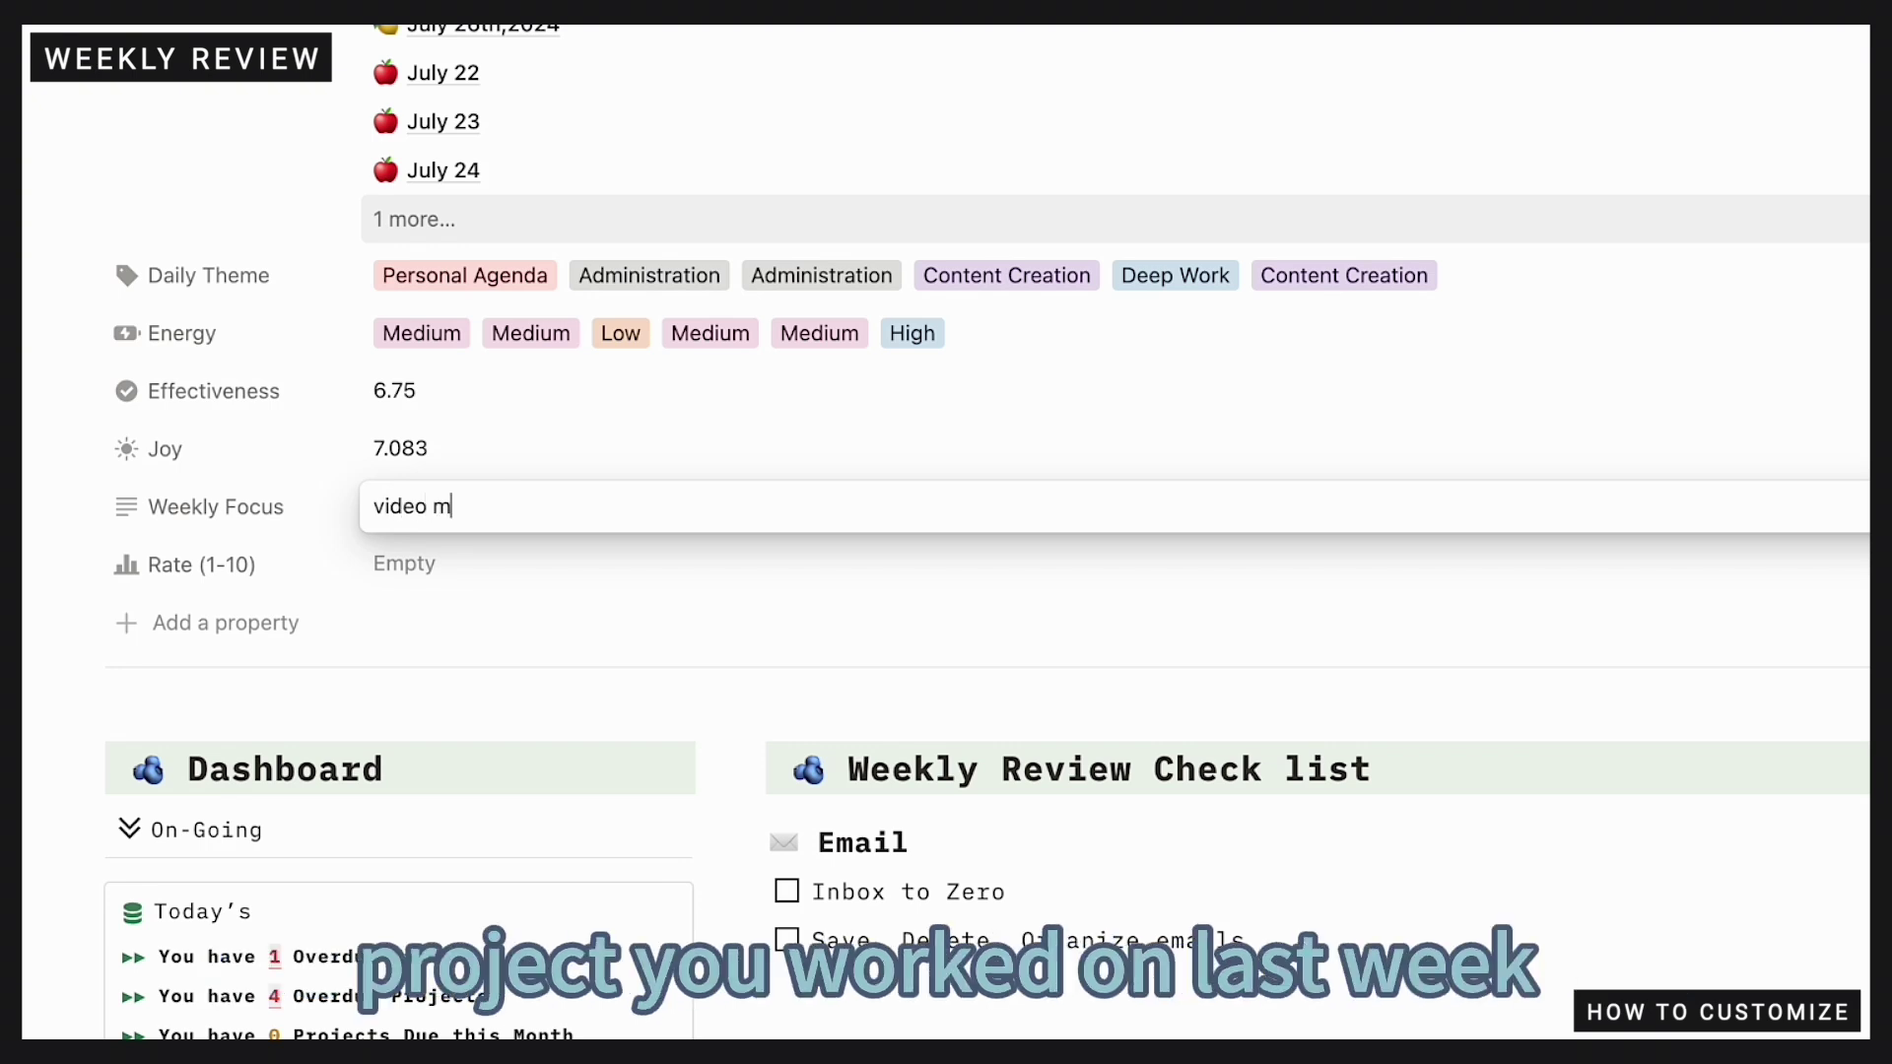
pyautogui.write('aking')
# Rate Week #30 as 7 on the 1-10 scale
pyautogui.click(436, 569)
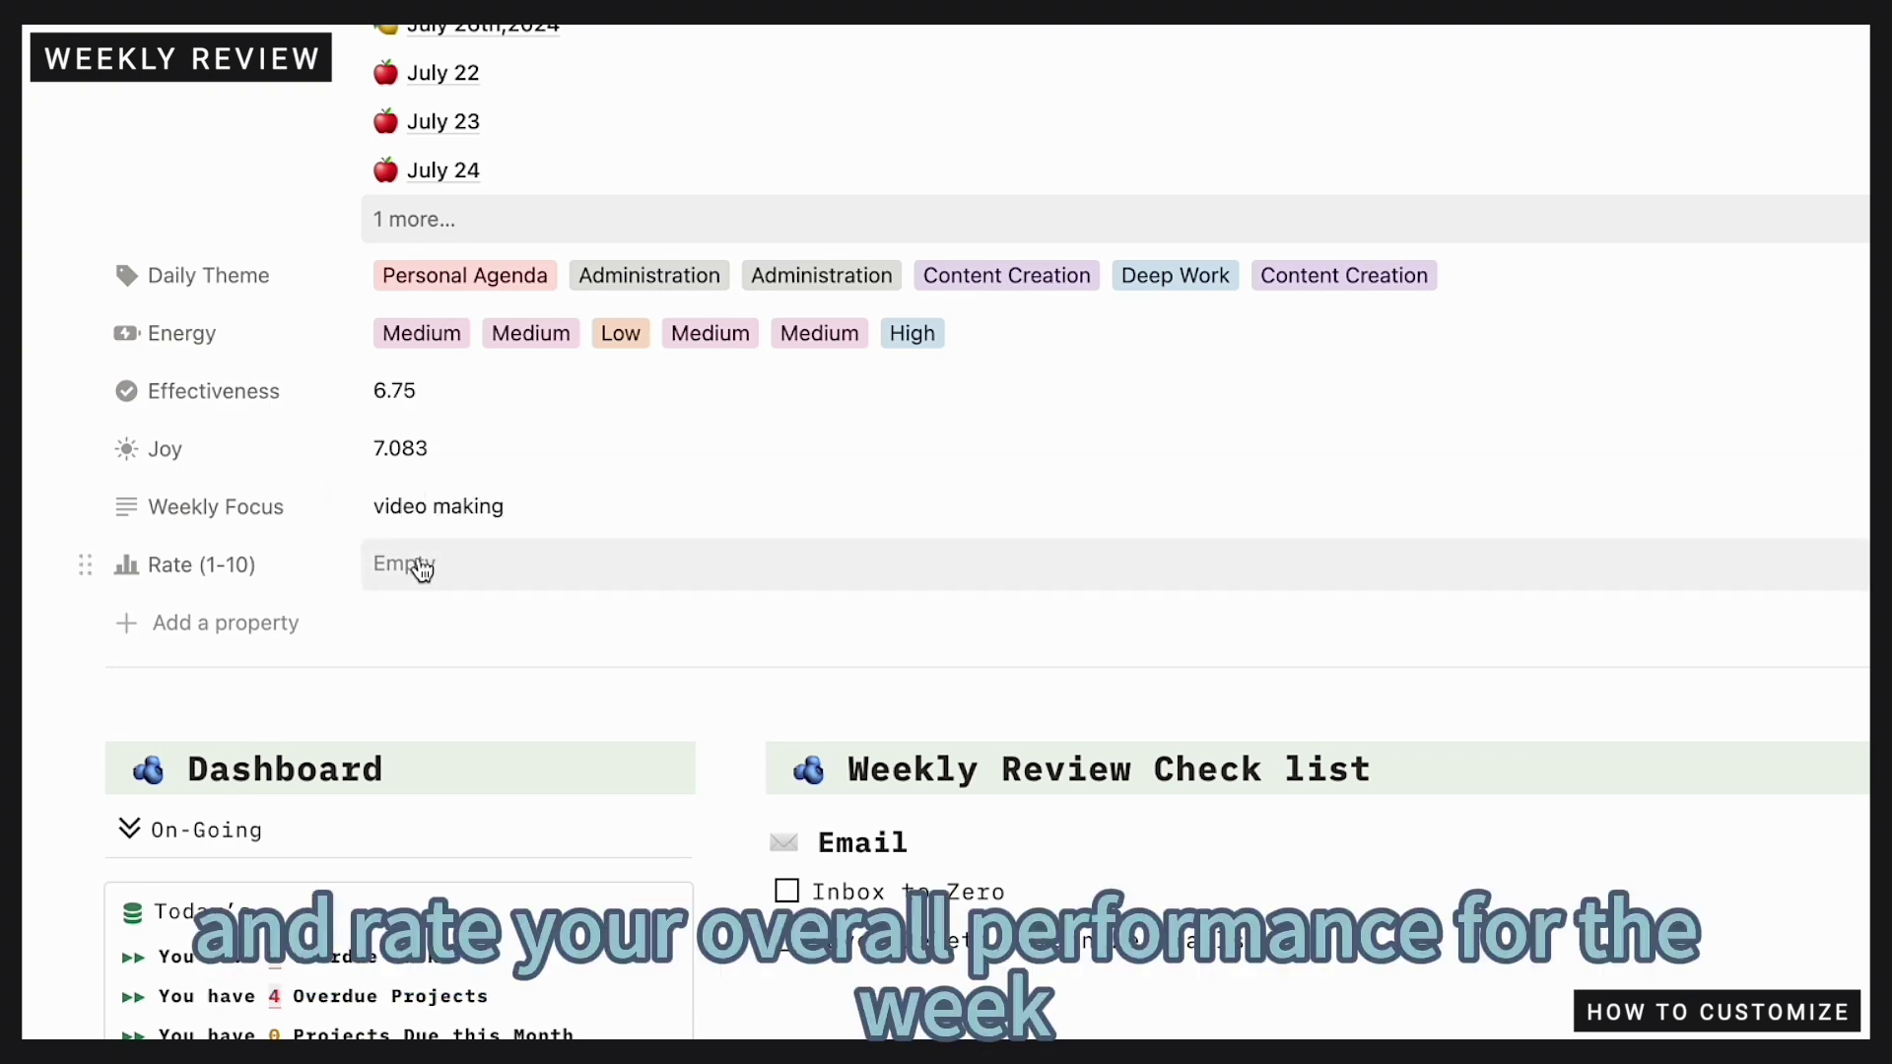
pyautogui.click(418, 560)
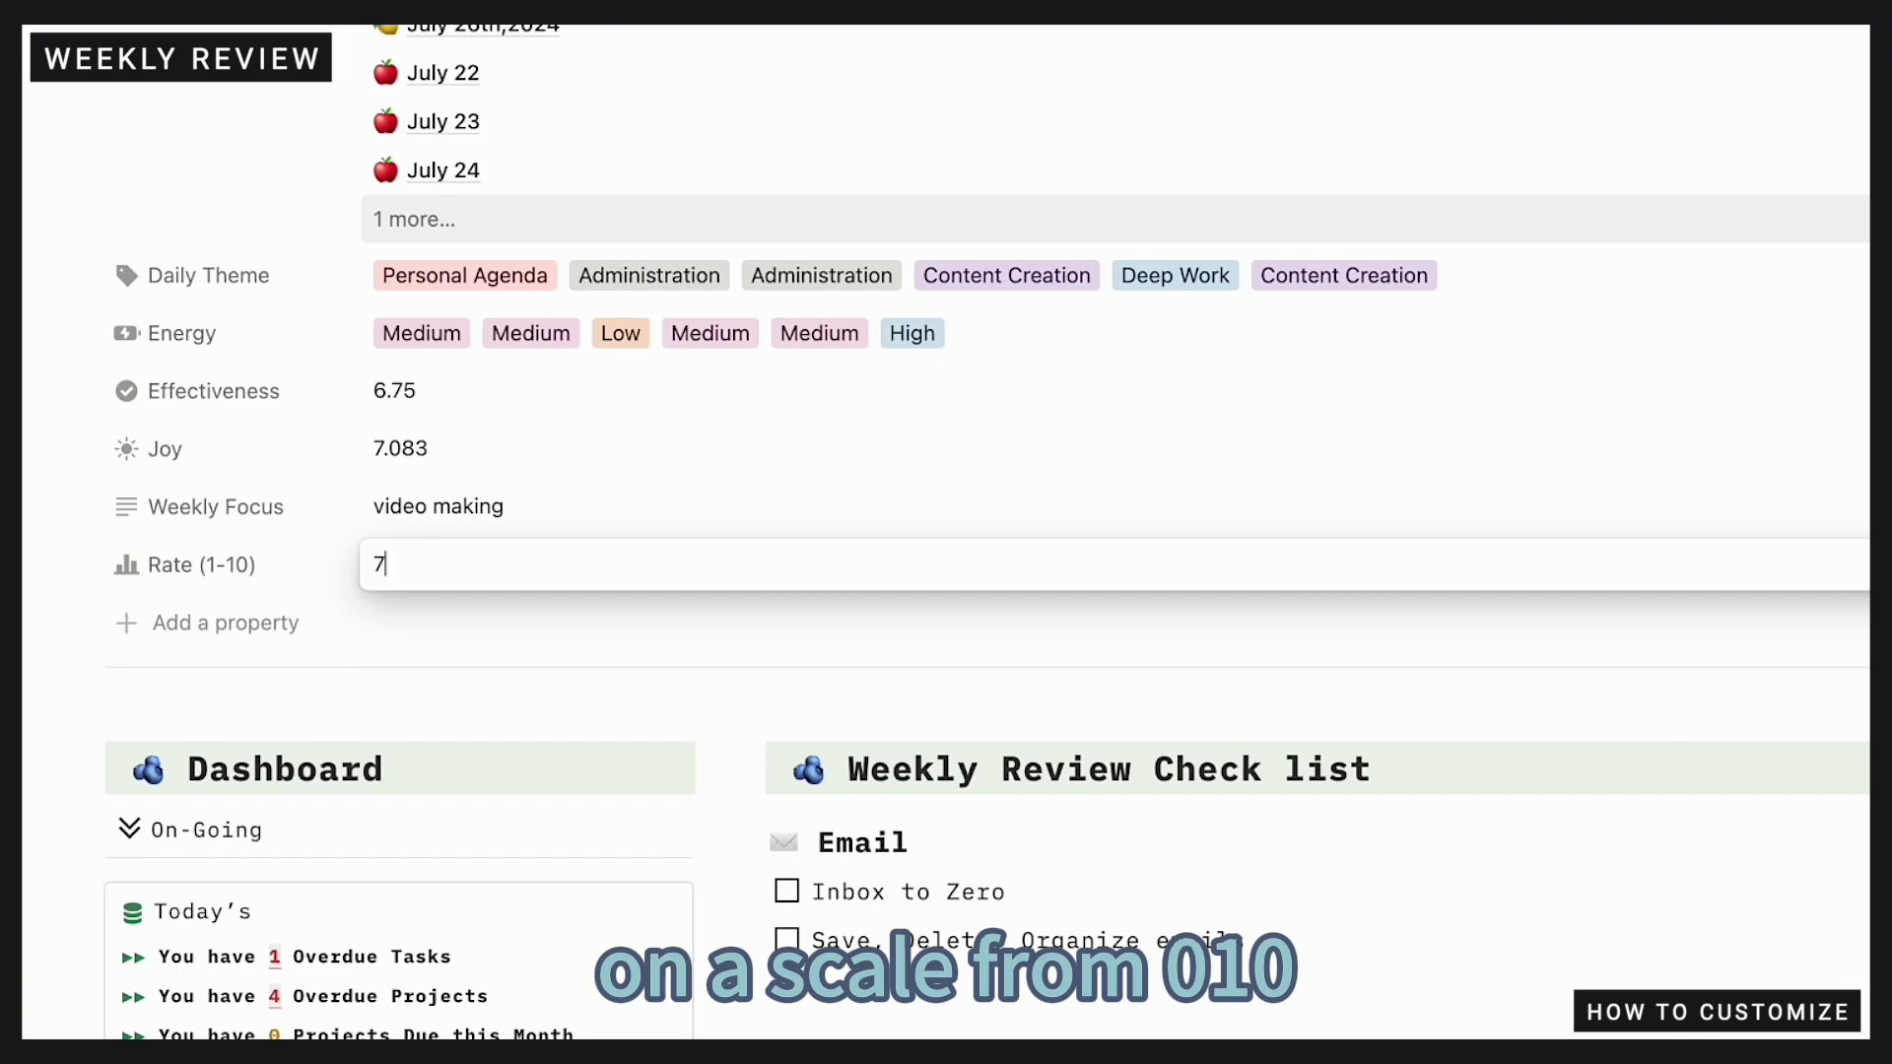
pyautogui.write('7')
pyautogui.click(436, 664)
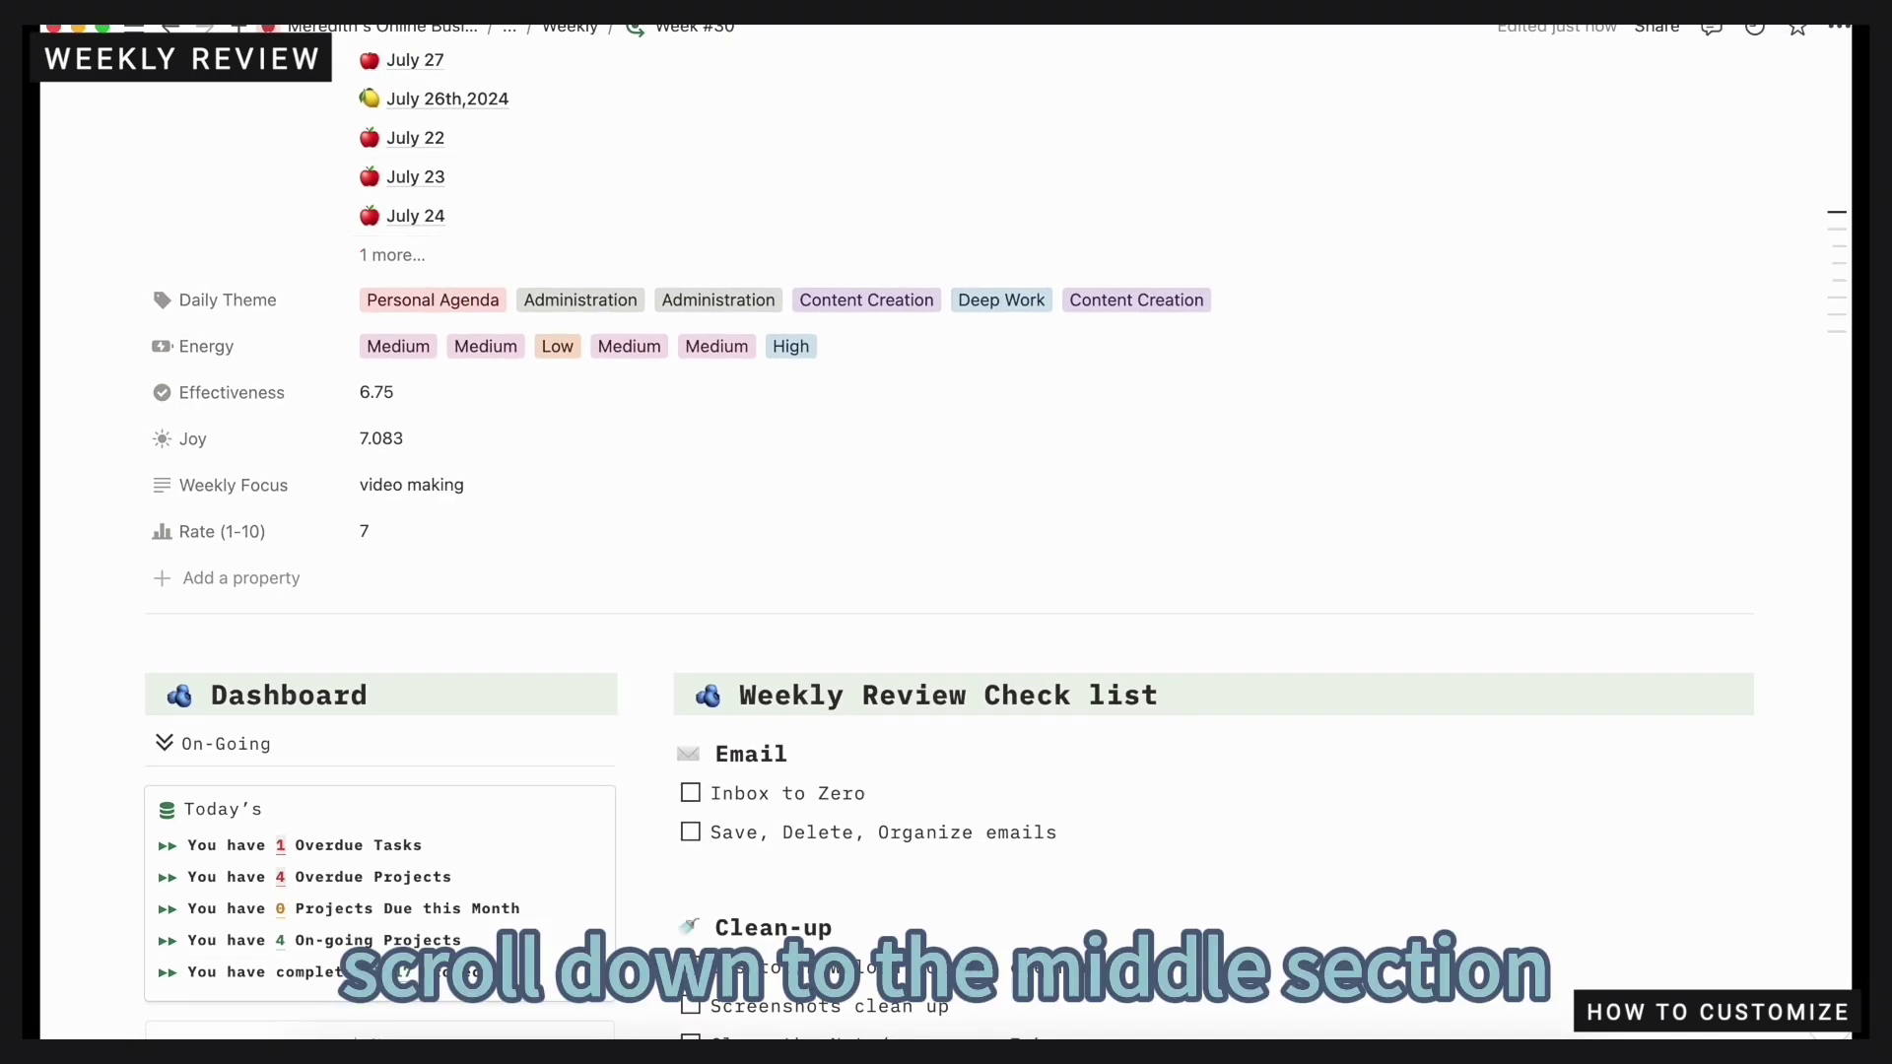
# Check off all the Email, Clean-up and Calendar items in the Weekly Review Check list
pyautogui.scroll(-5, 902, 699)
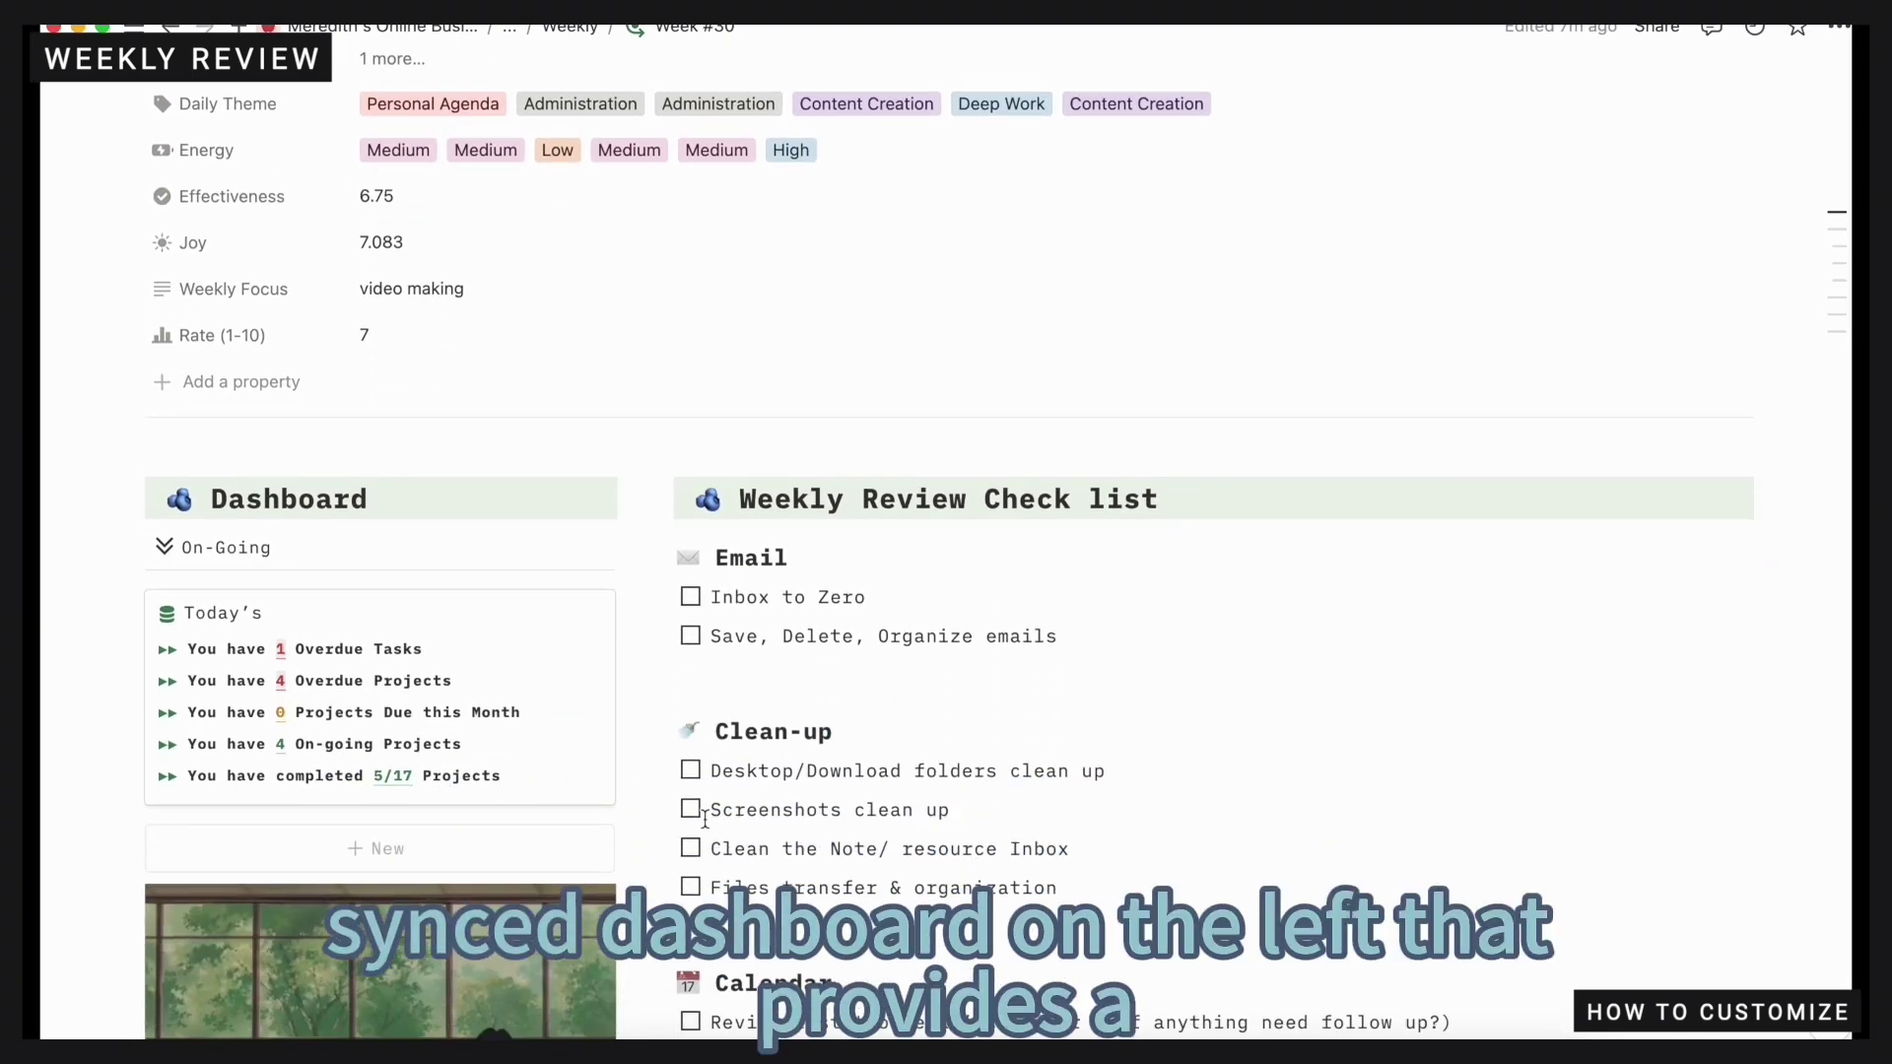
pyautogui.scroll(-1, 704, 819)
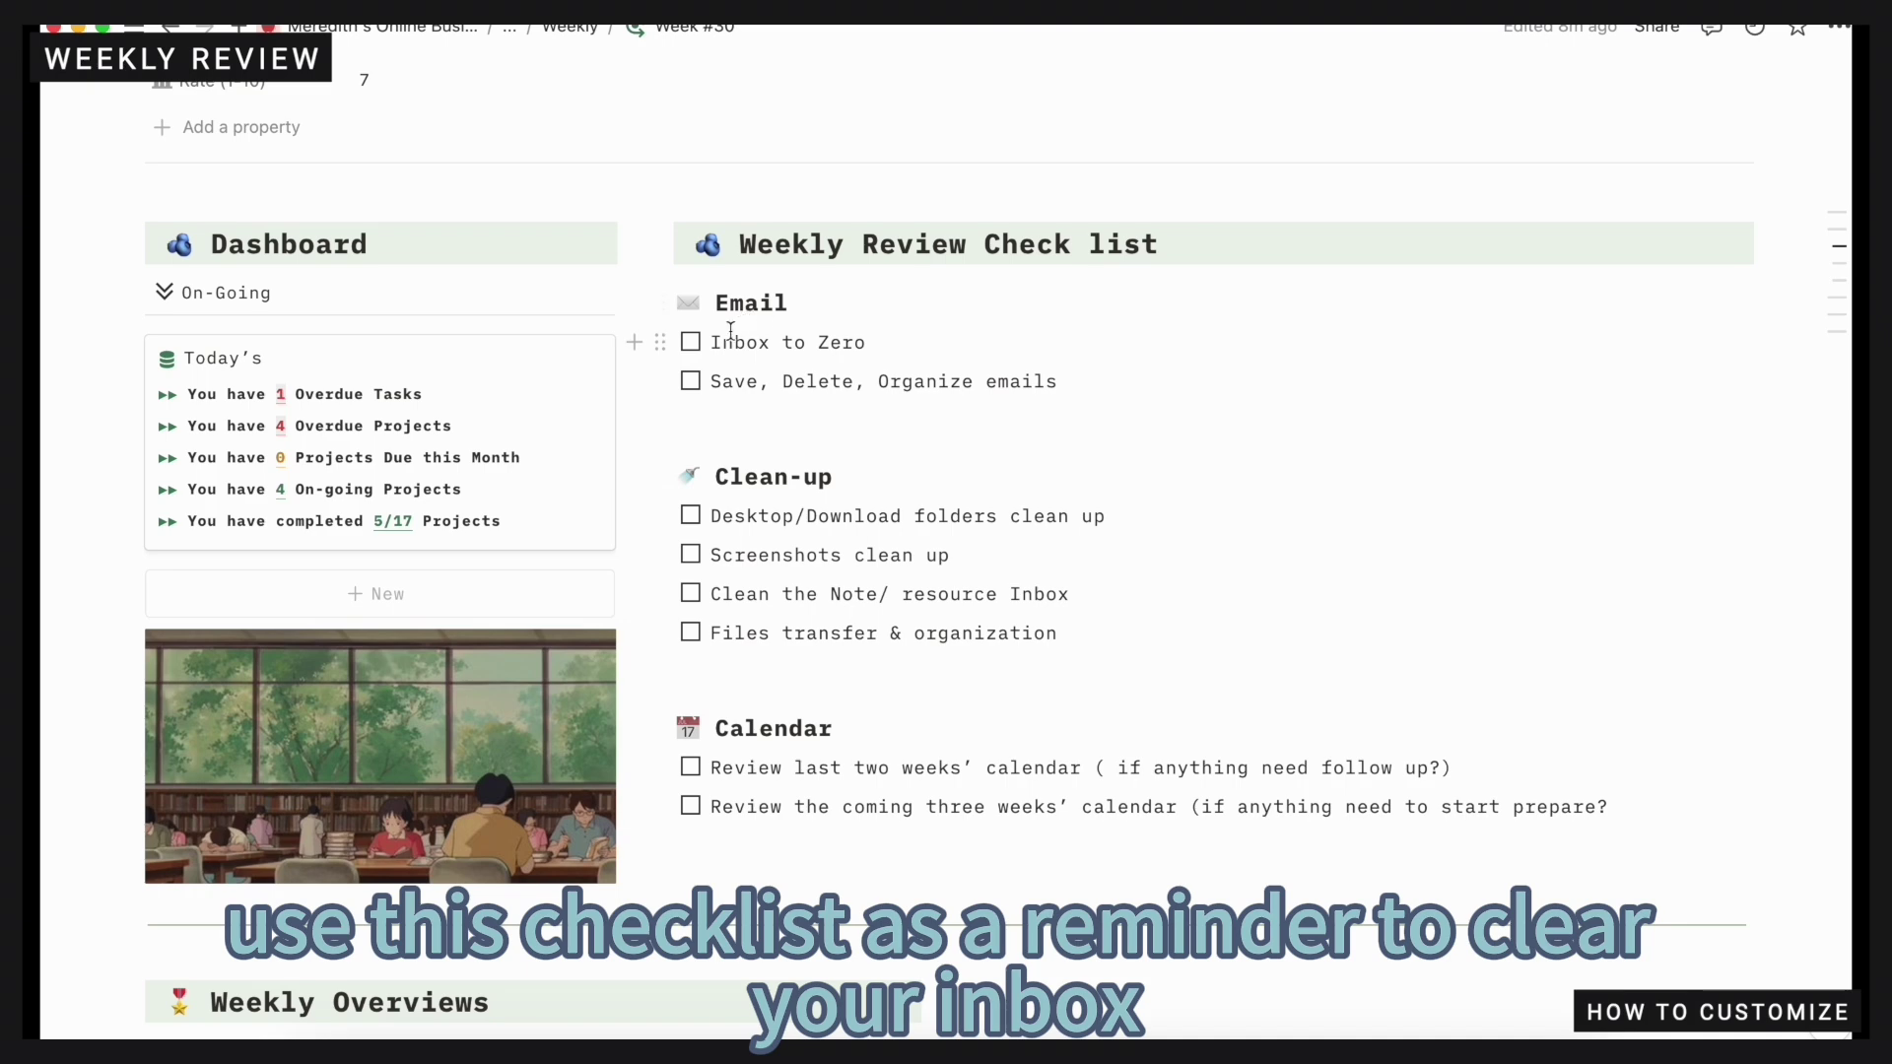
pyautogui.click(691, 342)
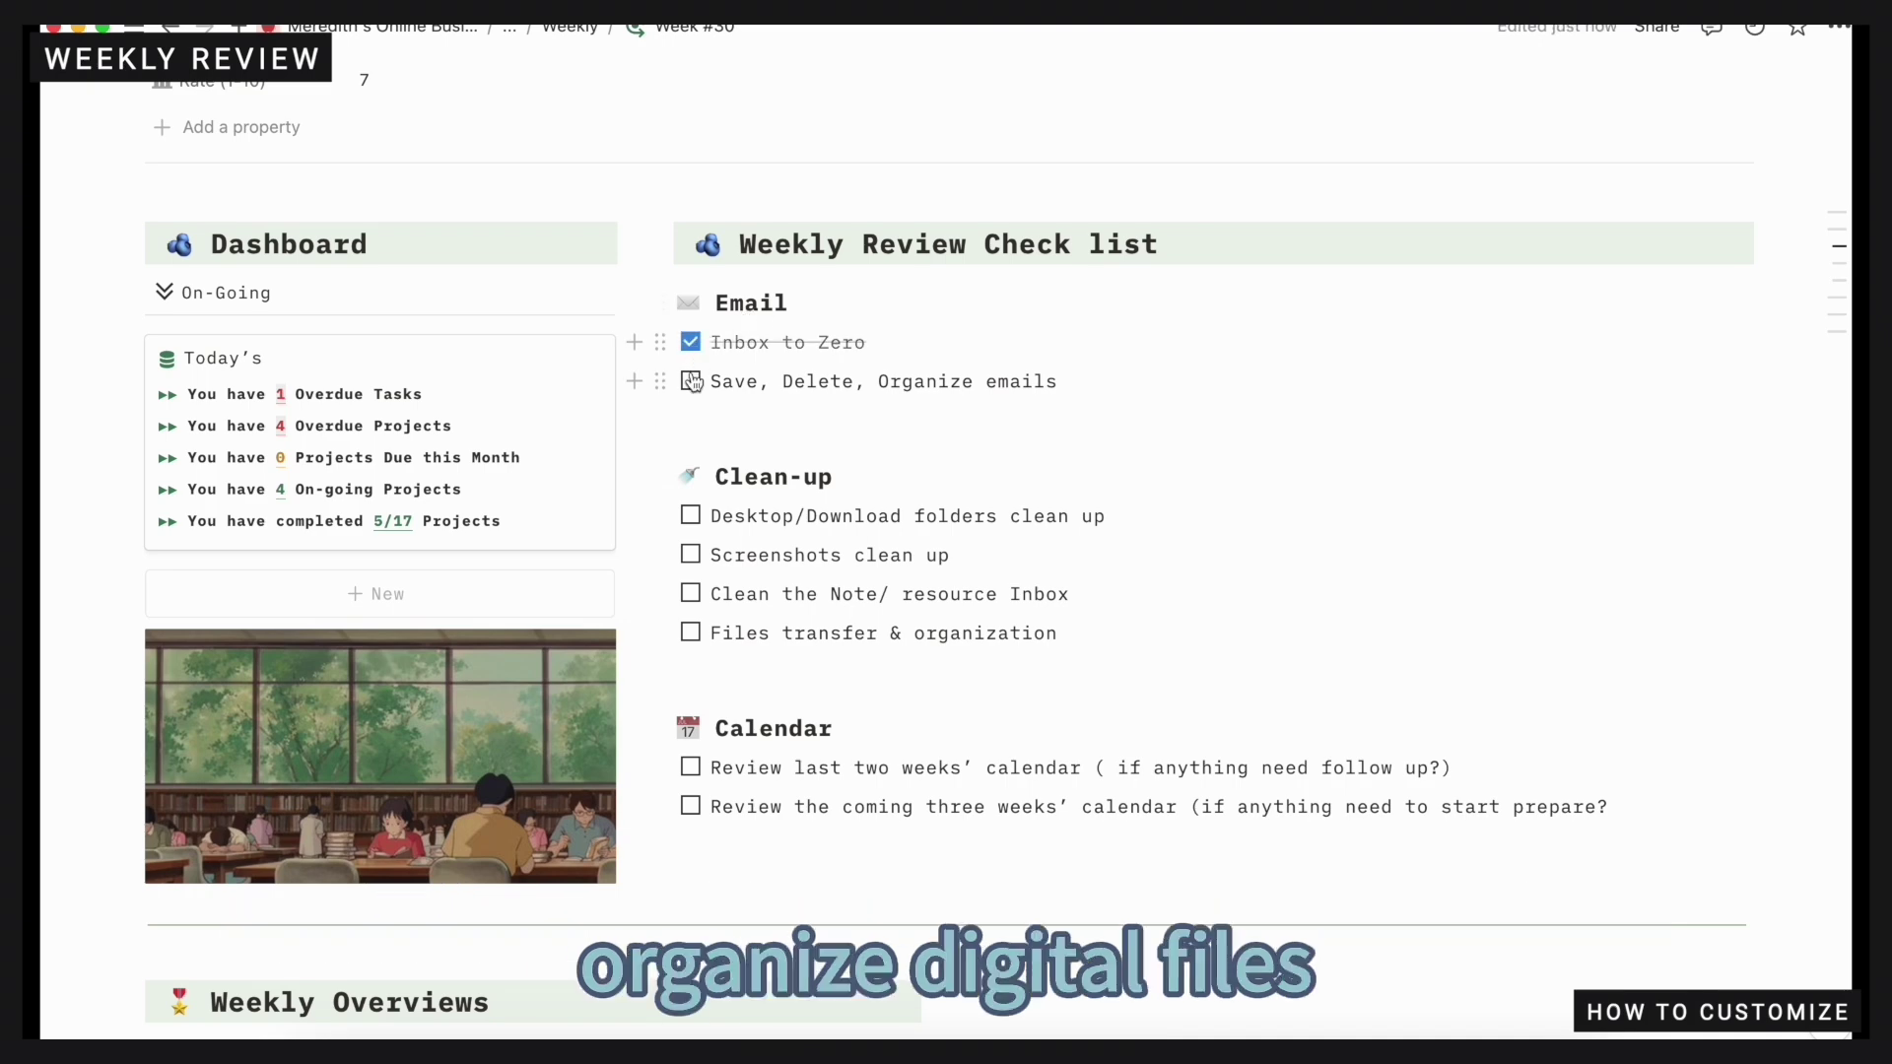
pyautogui.click(690, 517)
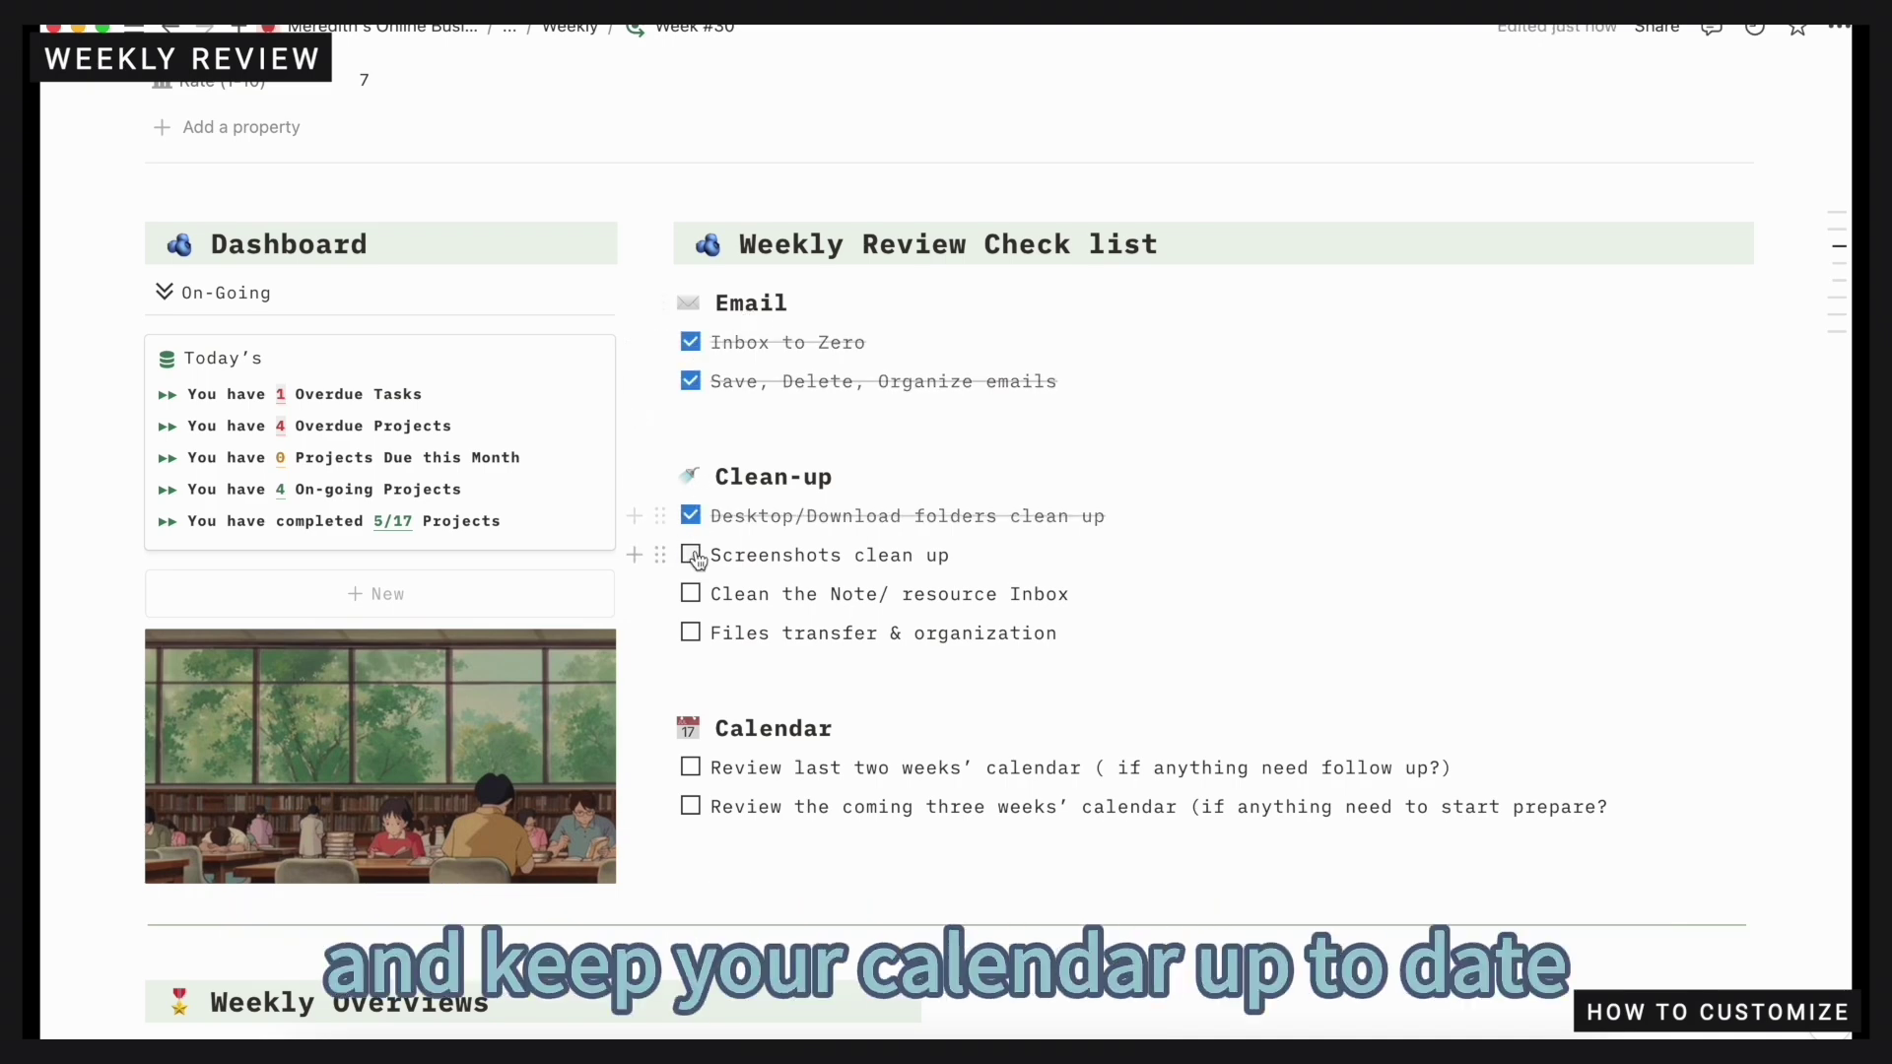
pyautogui.click(690, 633)
pyautogui.click(691, 769)
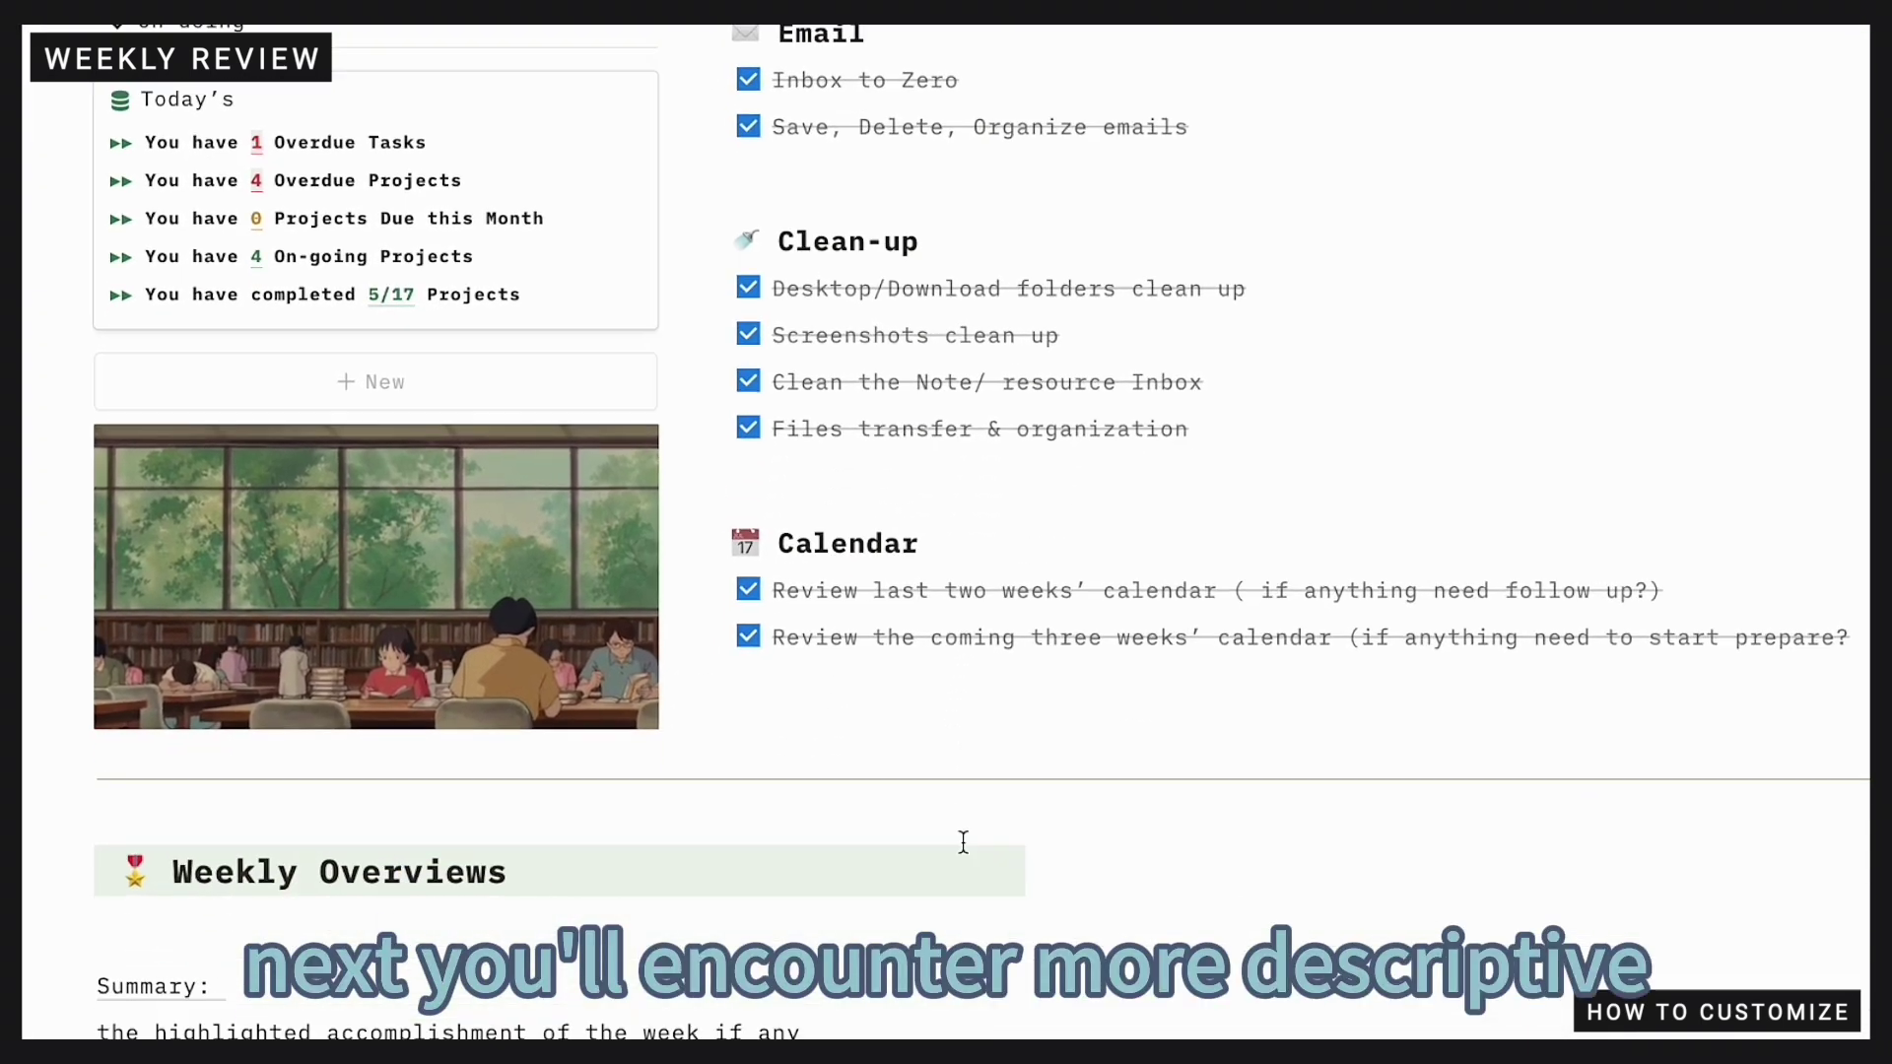
# Read the Weekly Overviews and C.R.A.P Board prompts, expanding the Overdue Tasks list
pyautogui.scroll(-6, 964, 842)
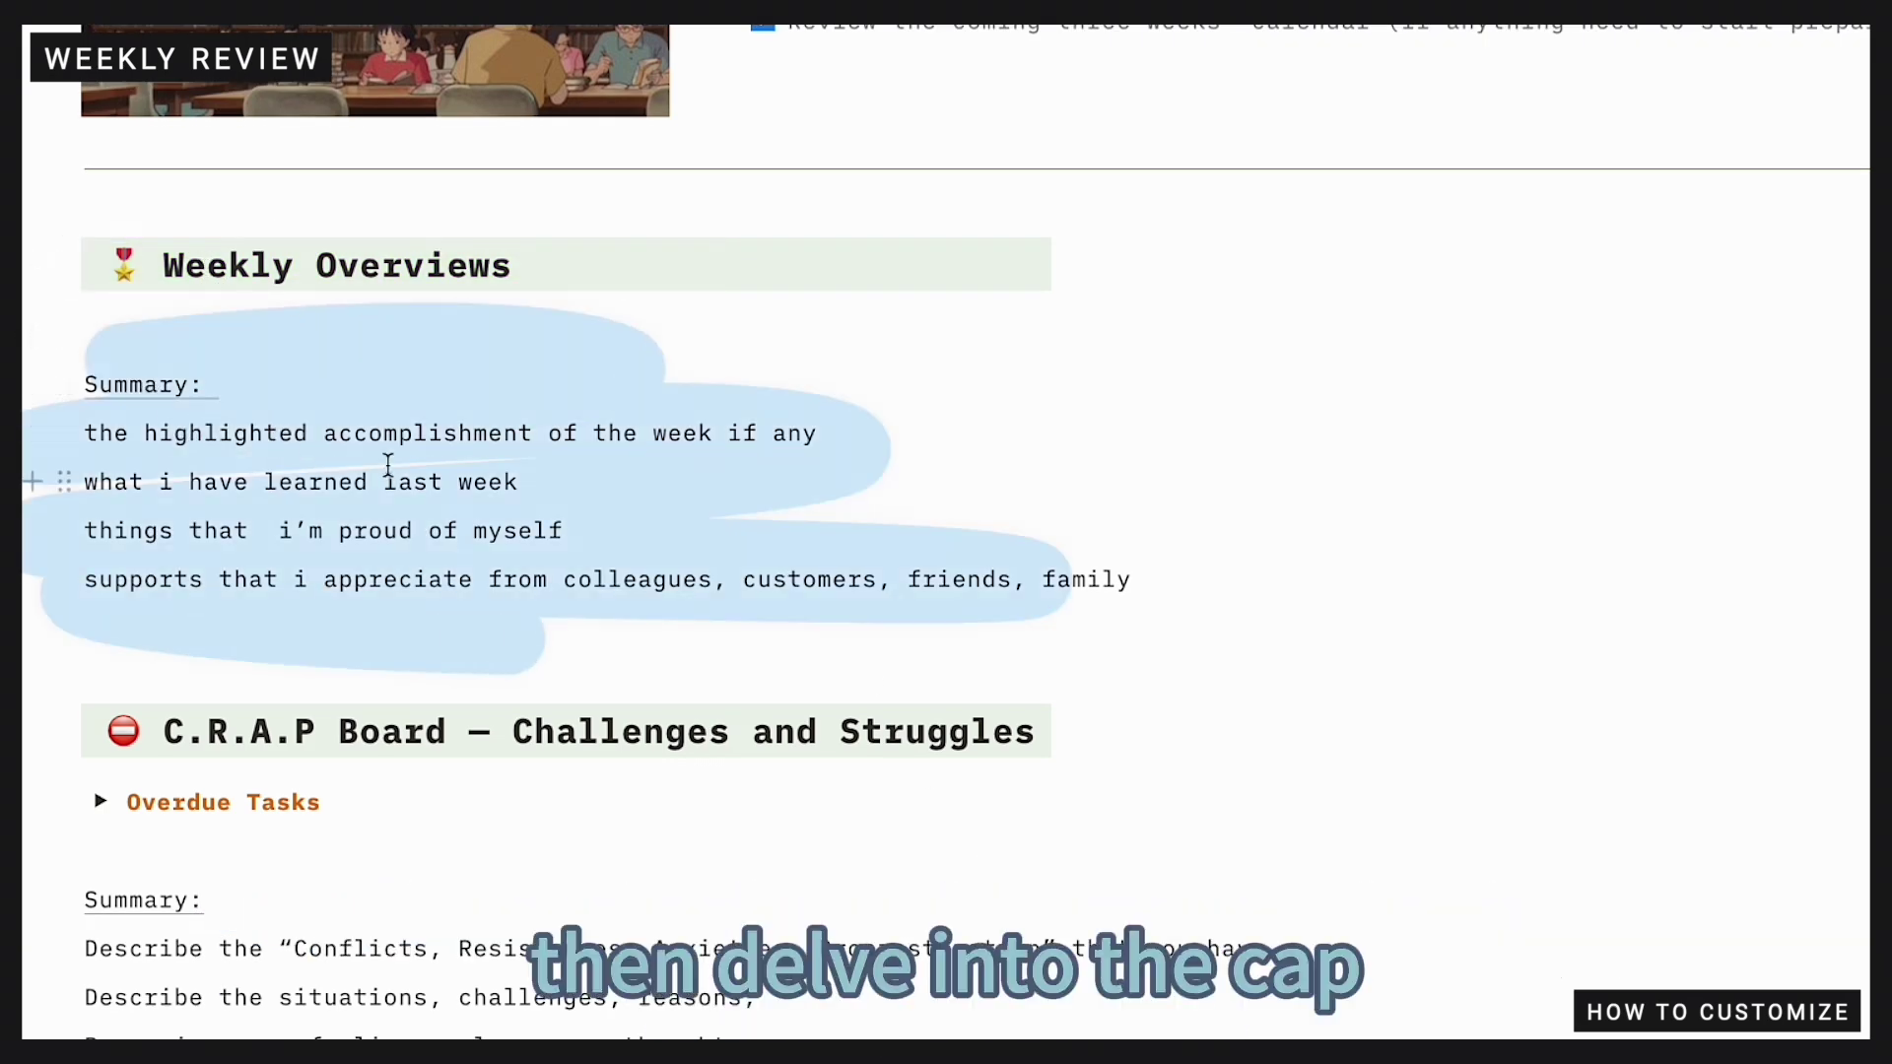
pyautogui.scroll(-2, 493, 680)
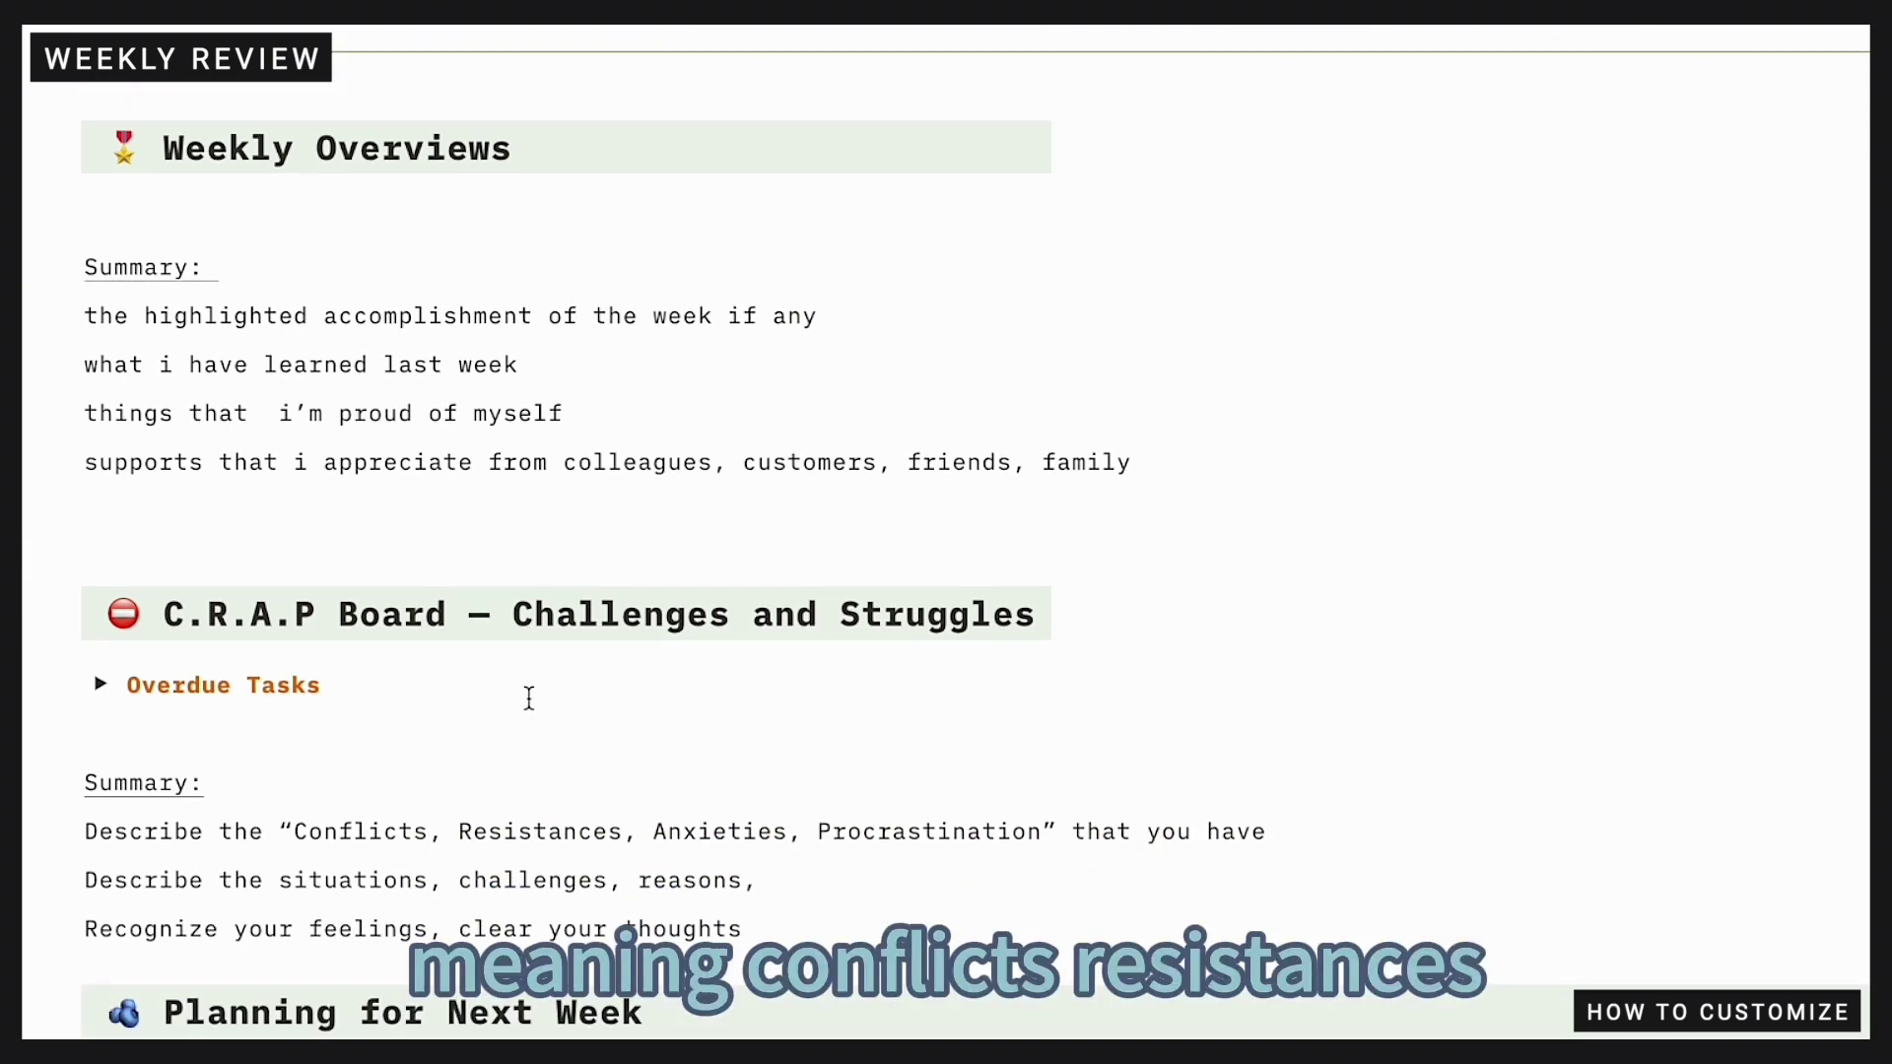
pyautogui.scroll(-4, 530, 697)
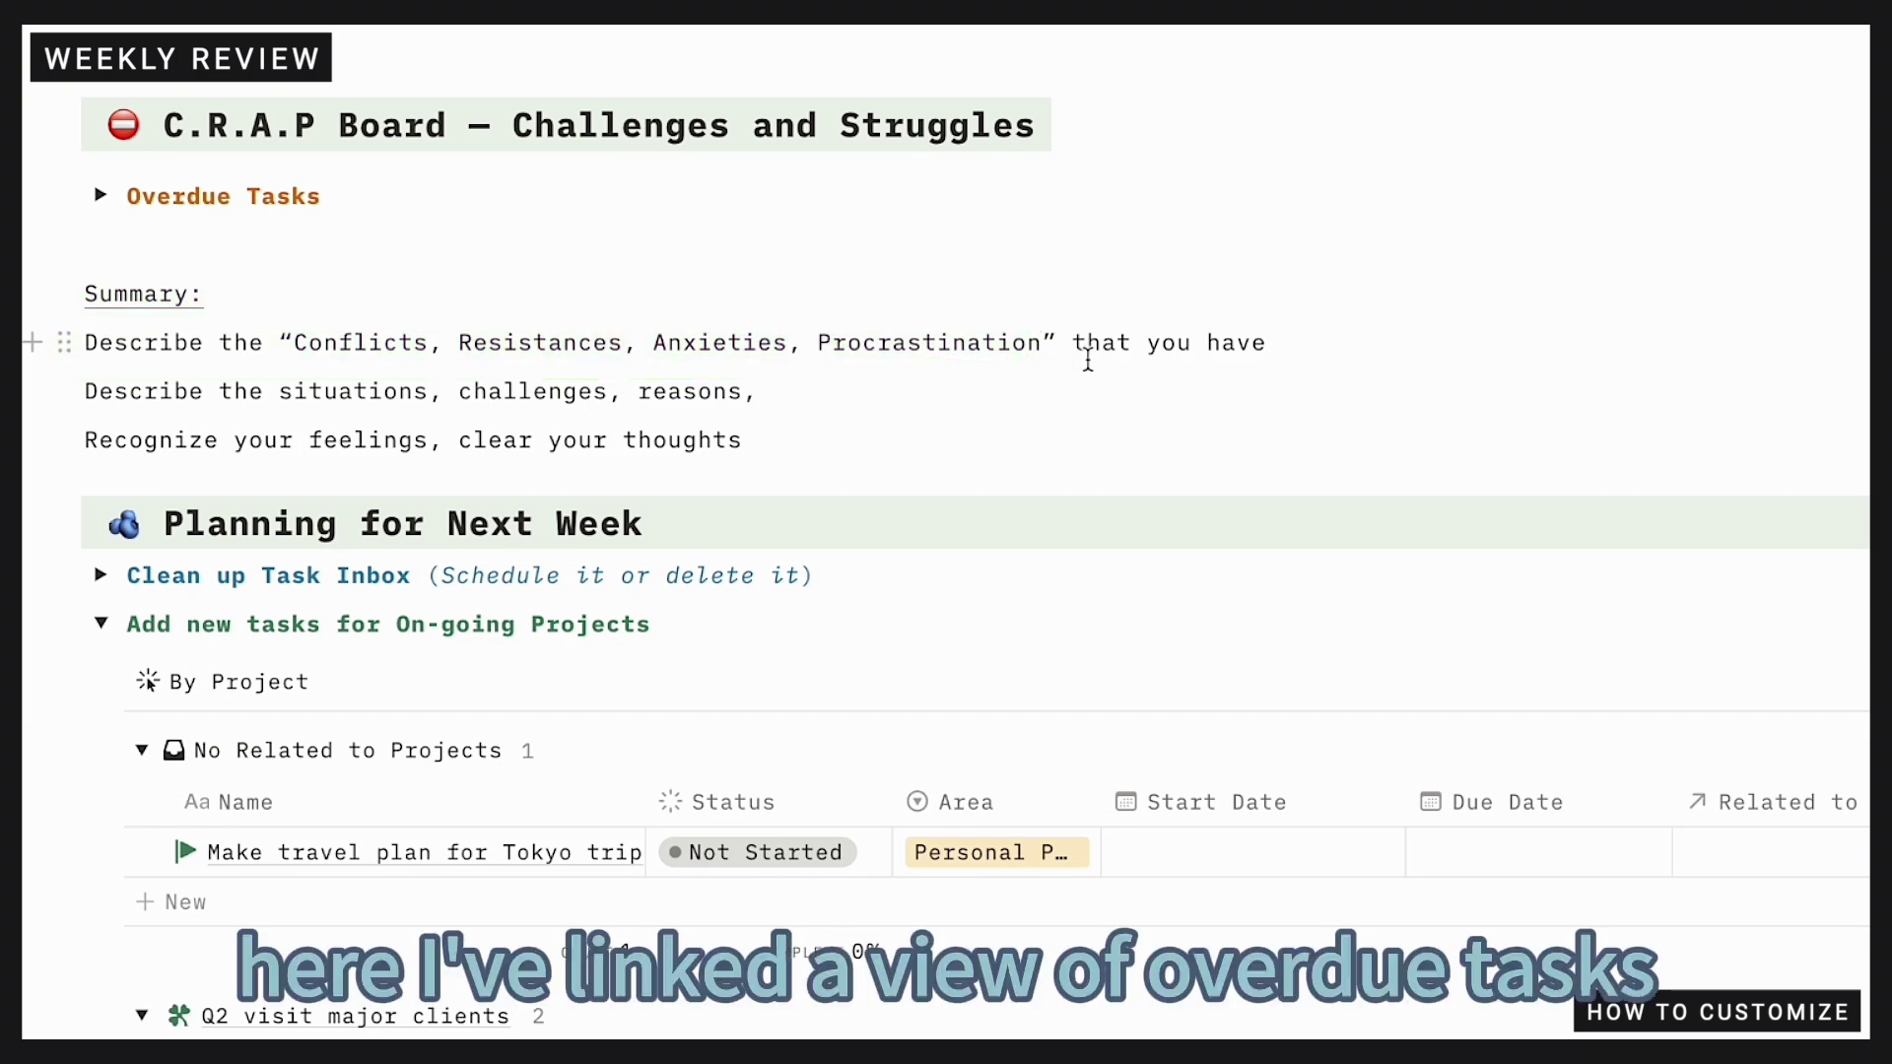
pyautogui.click(99, 195)
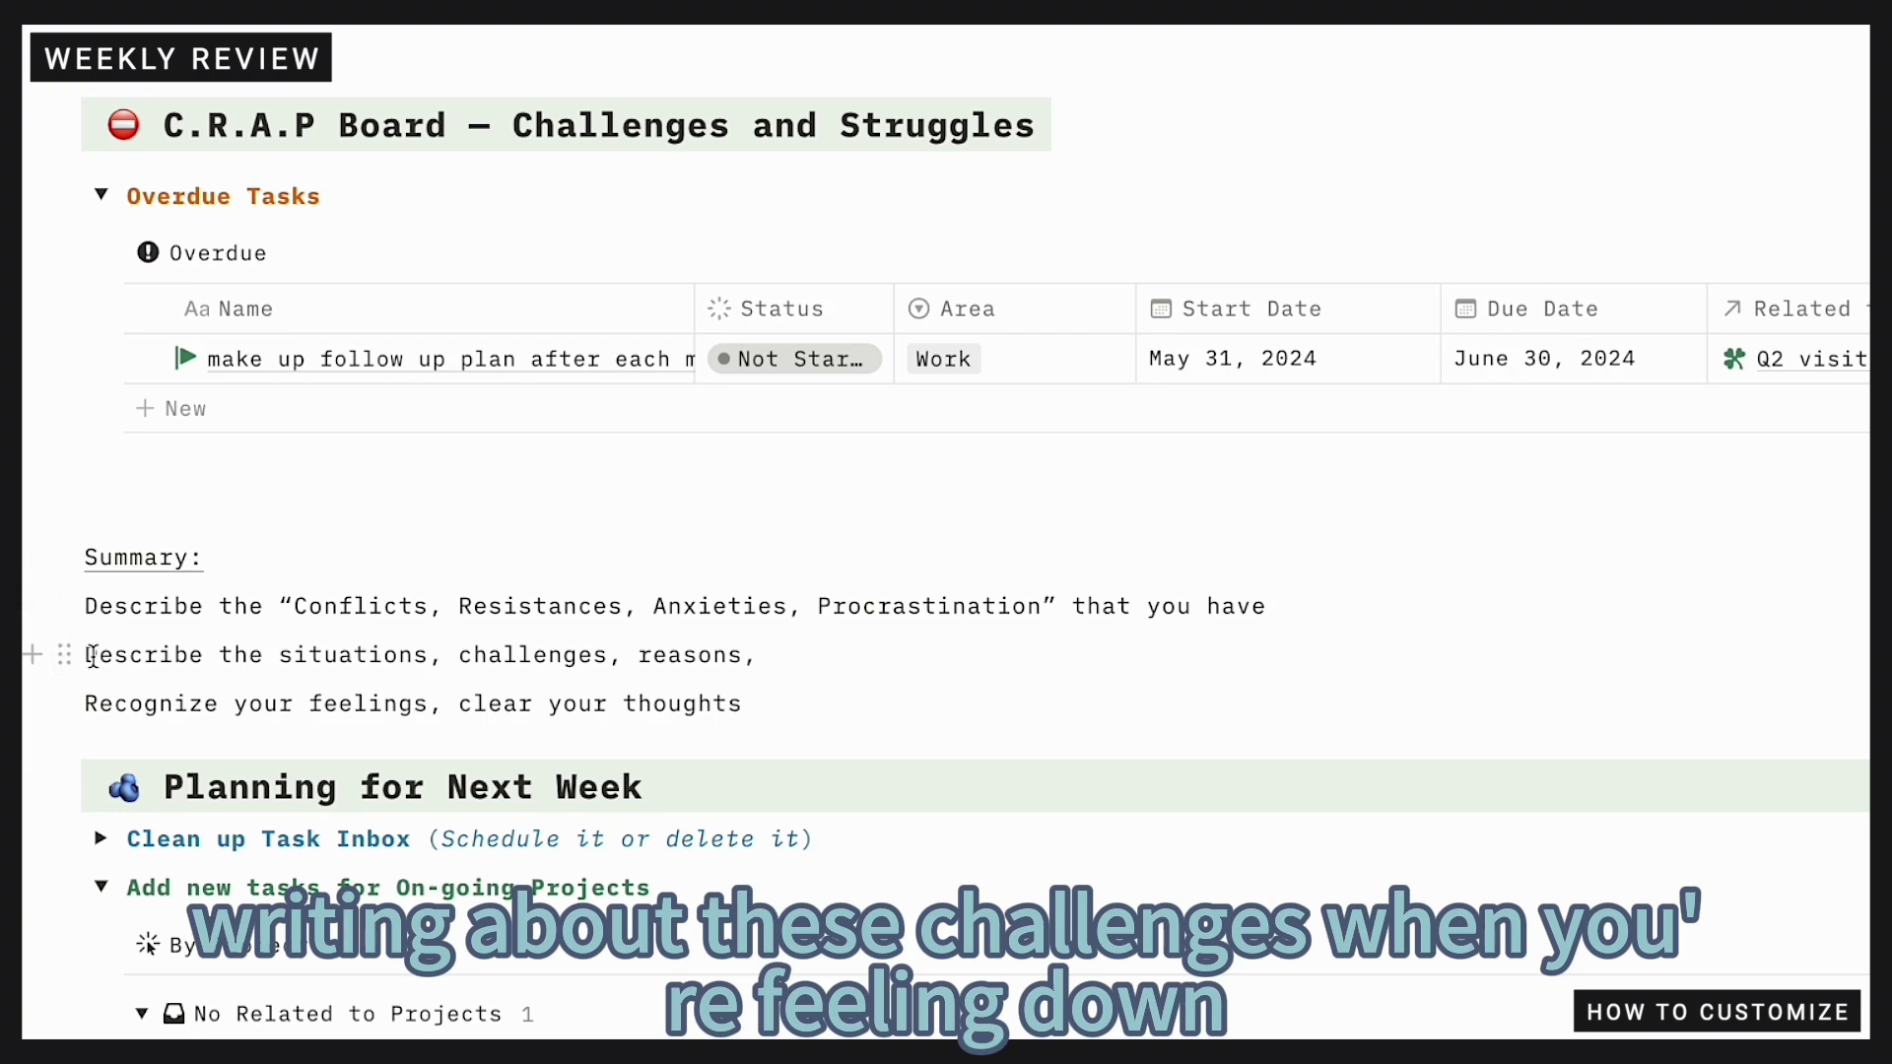
pyautogui.scroll(-1, 98, 654)
pyautogui.scroll(-1, 134, 572)
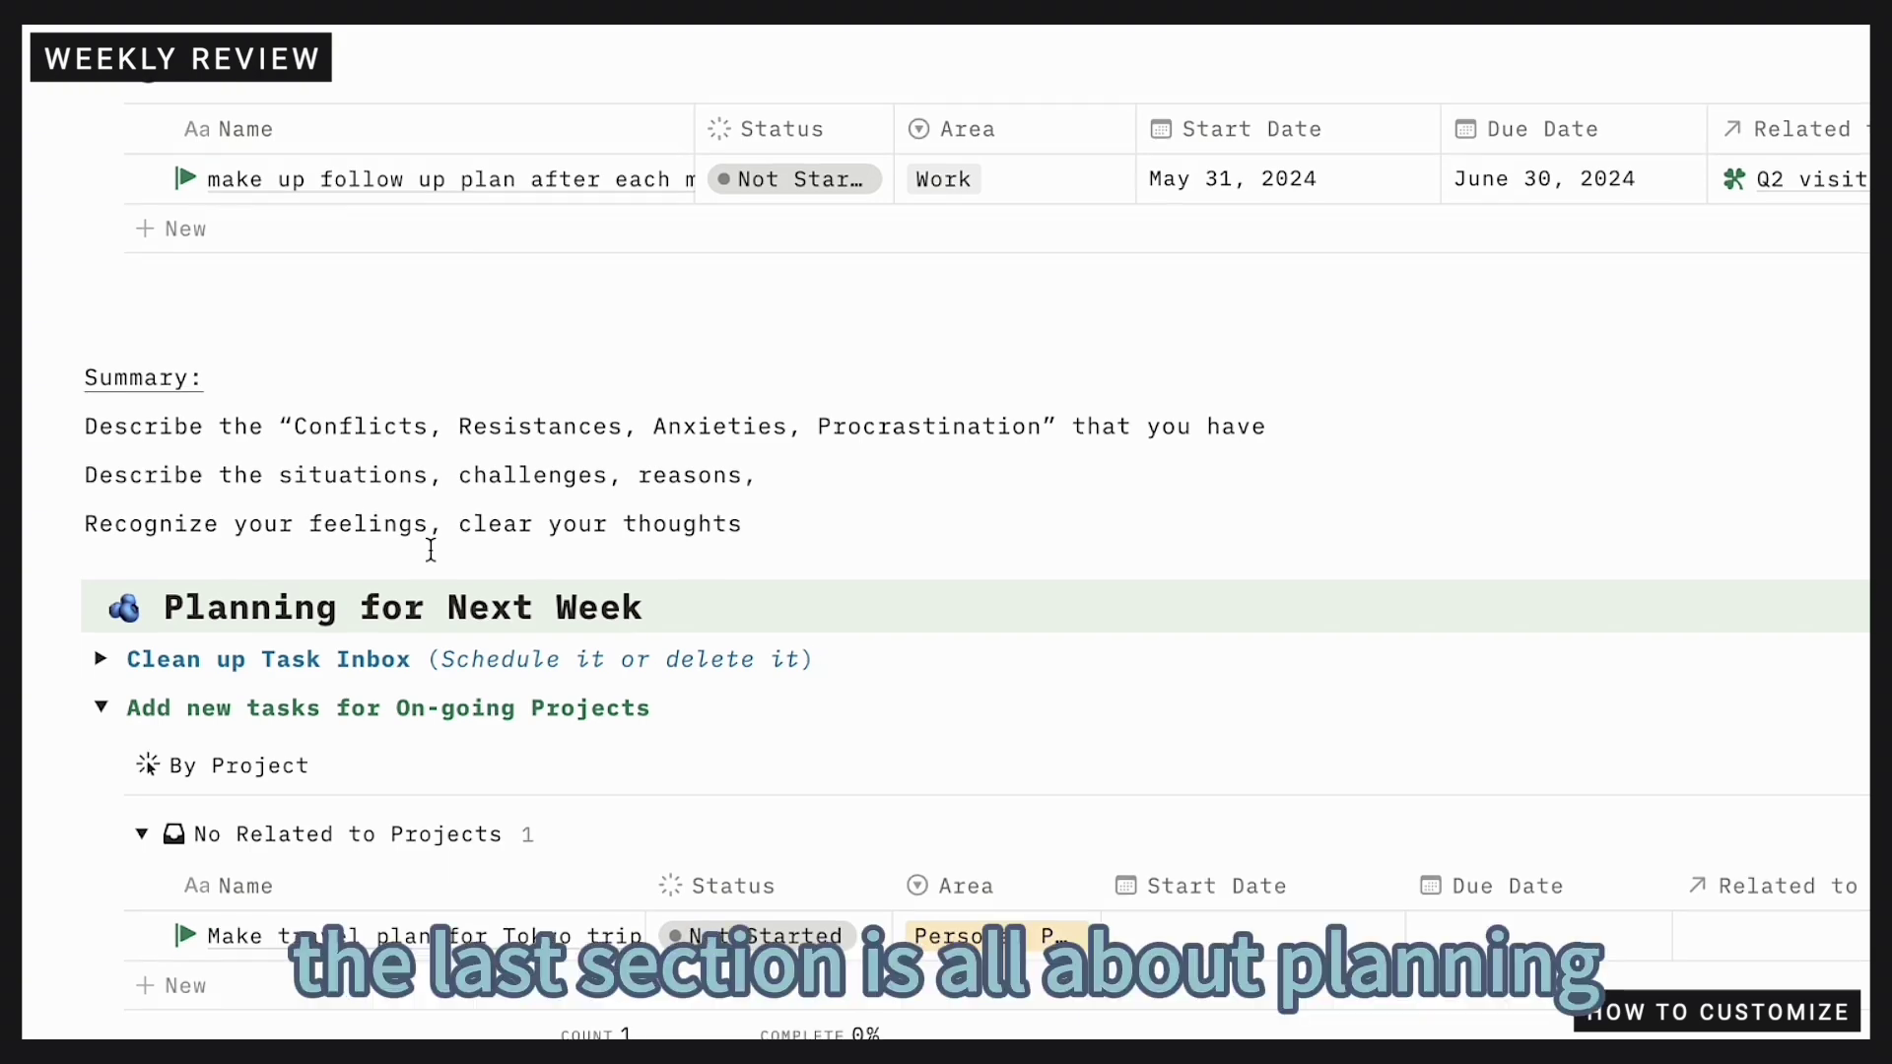
# Examine the Task Inbox and the on-going project tasks under Planning for Next Week, collapsing each section after viewing it
pyautogui.scroll(-4, 431, 550)
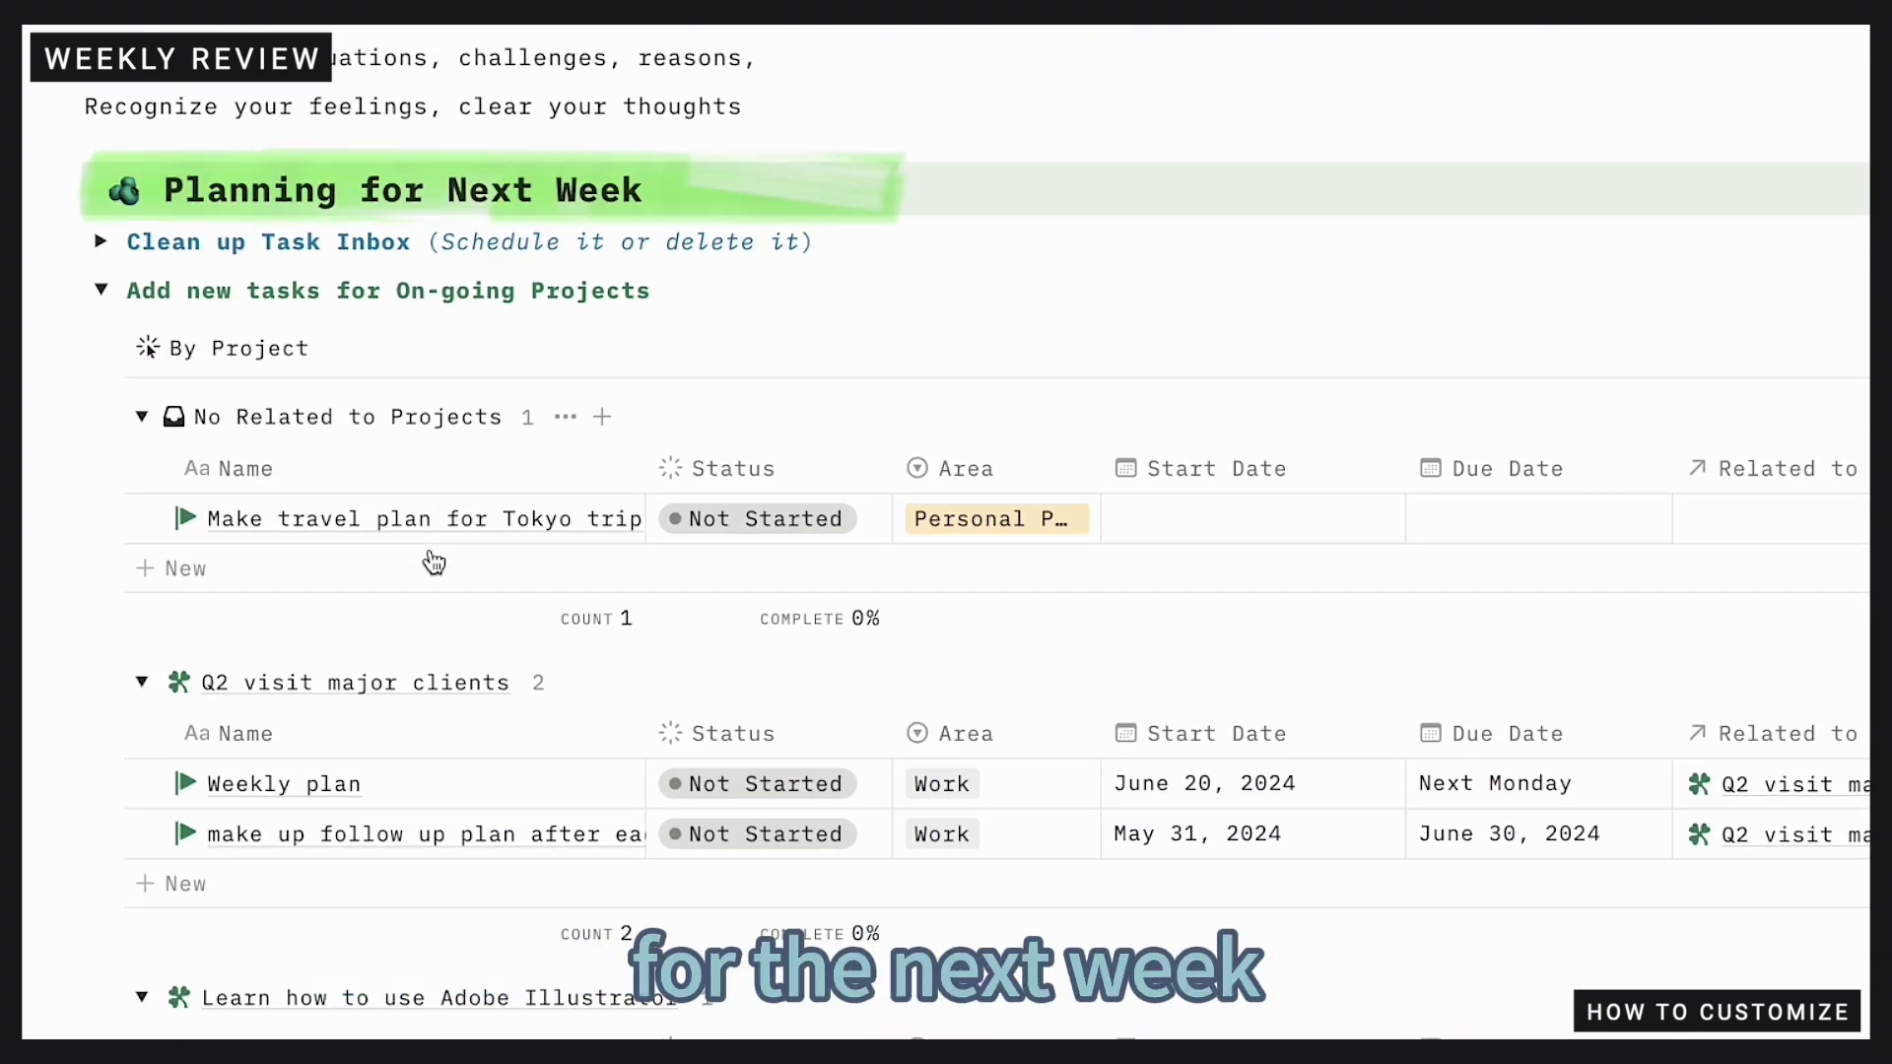
pyautogui.click(100, 243)
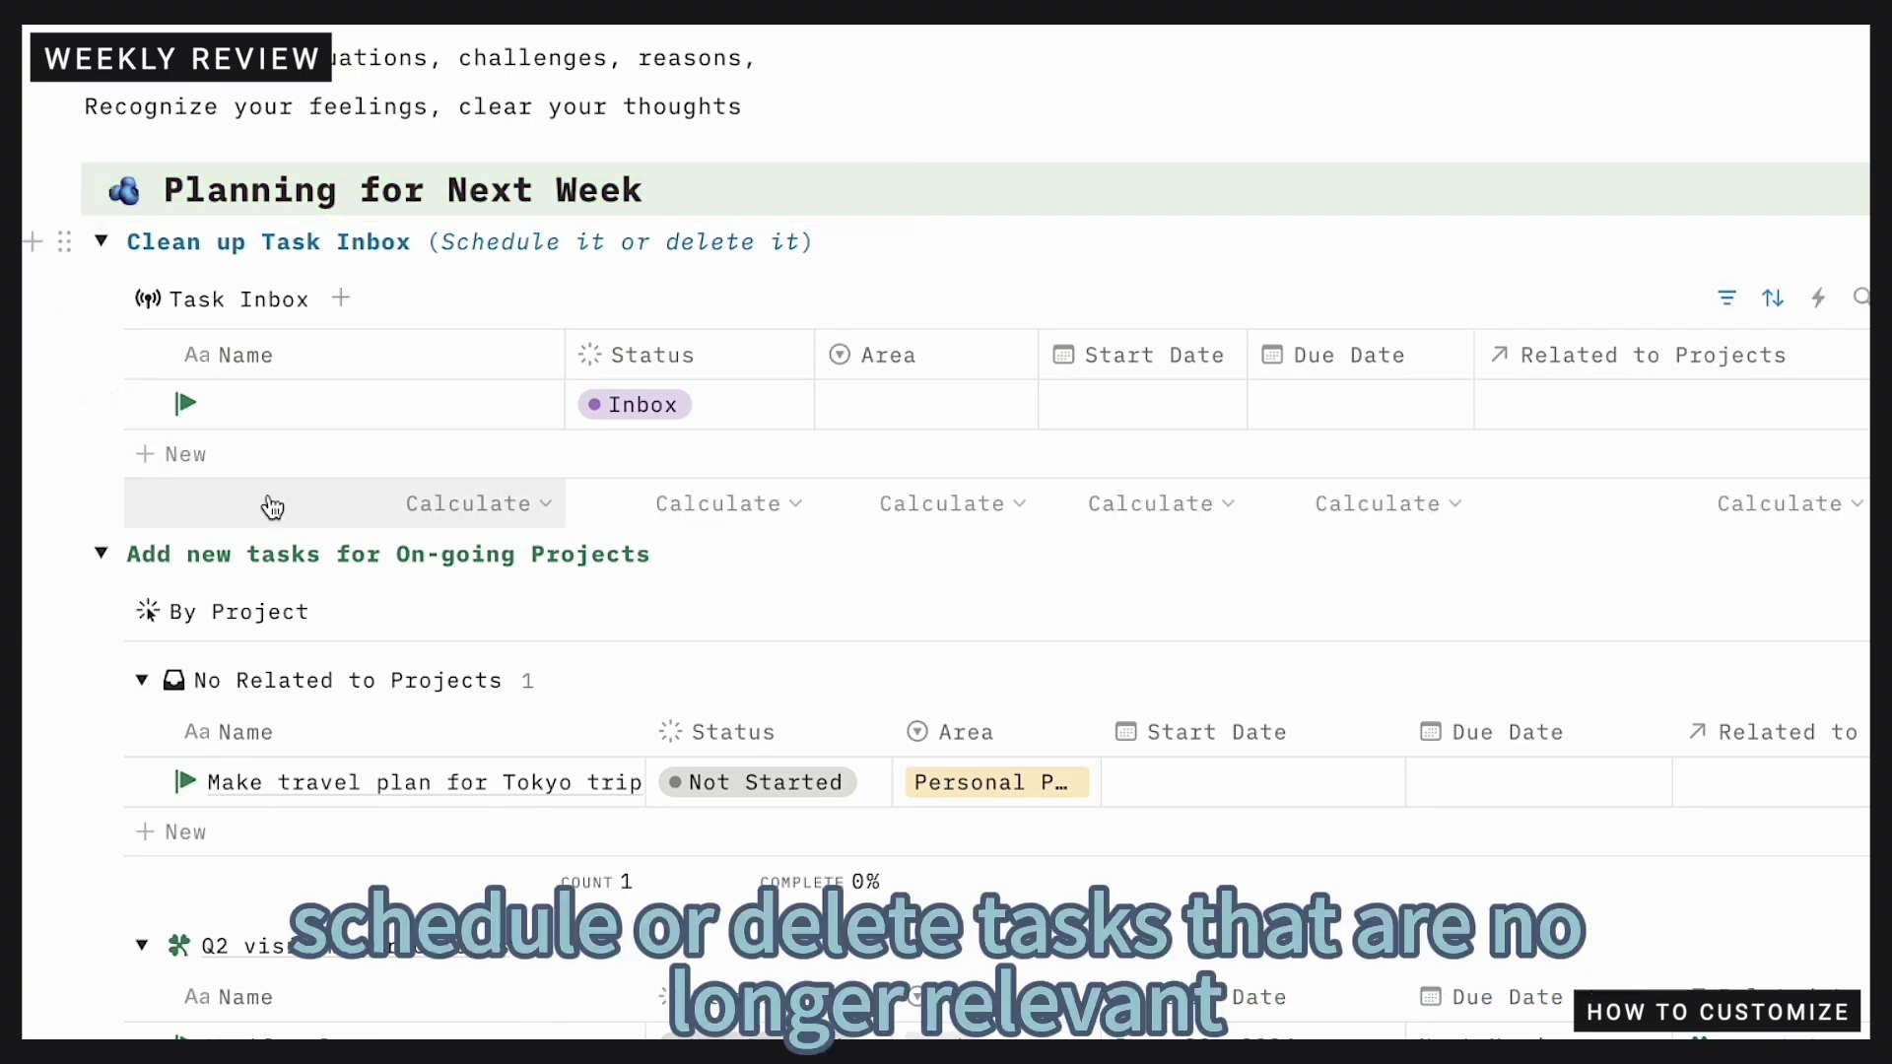
pyautogui.click(100, 243)
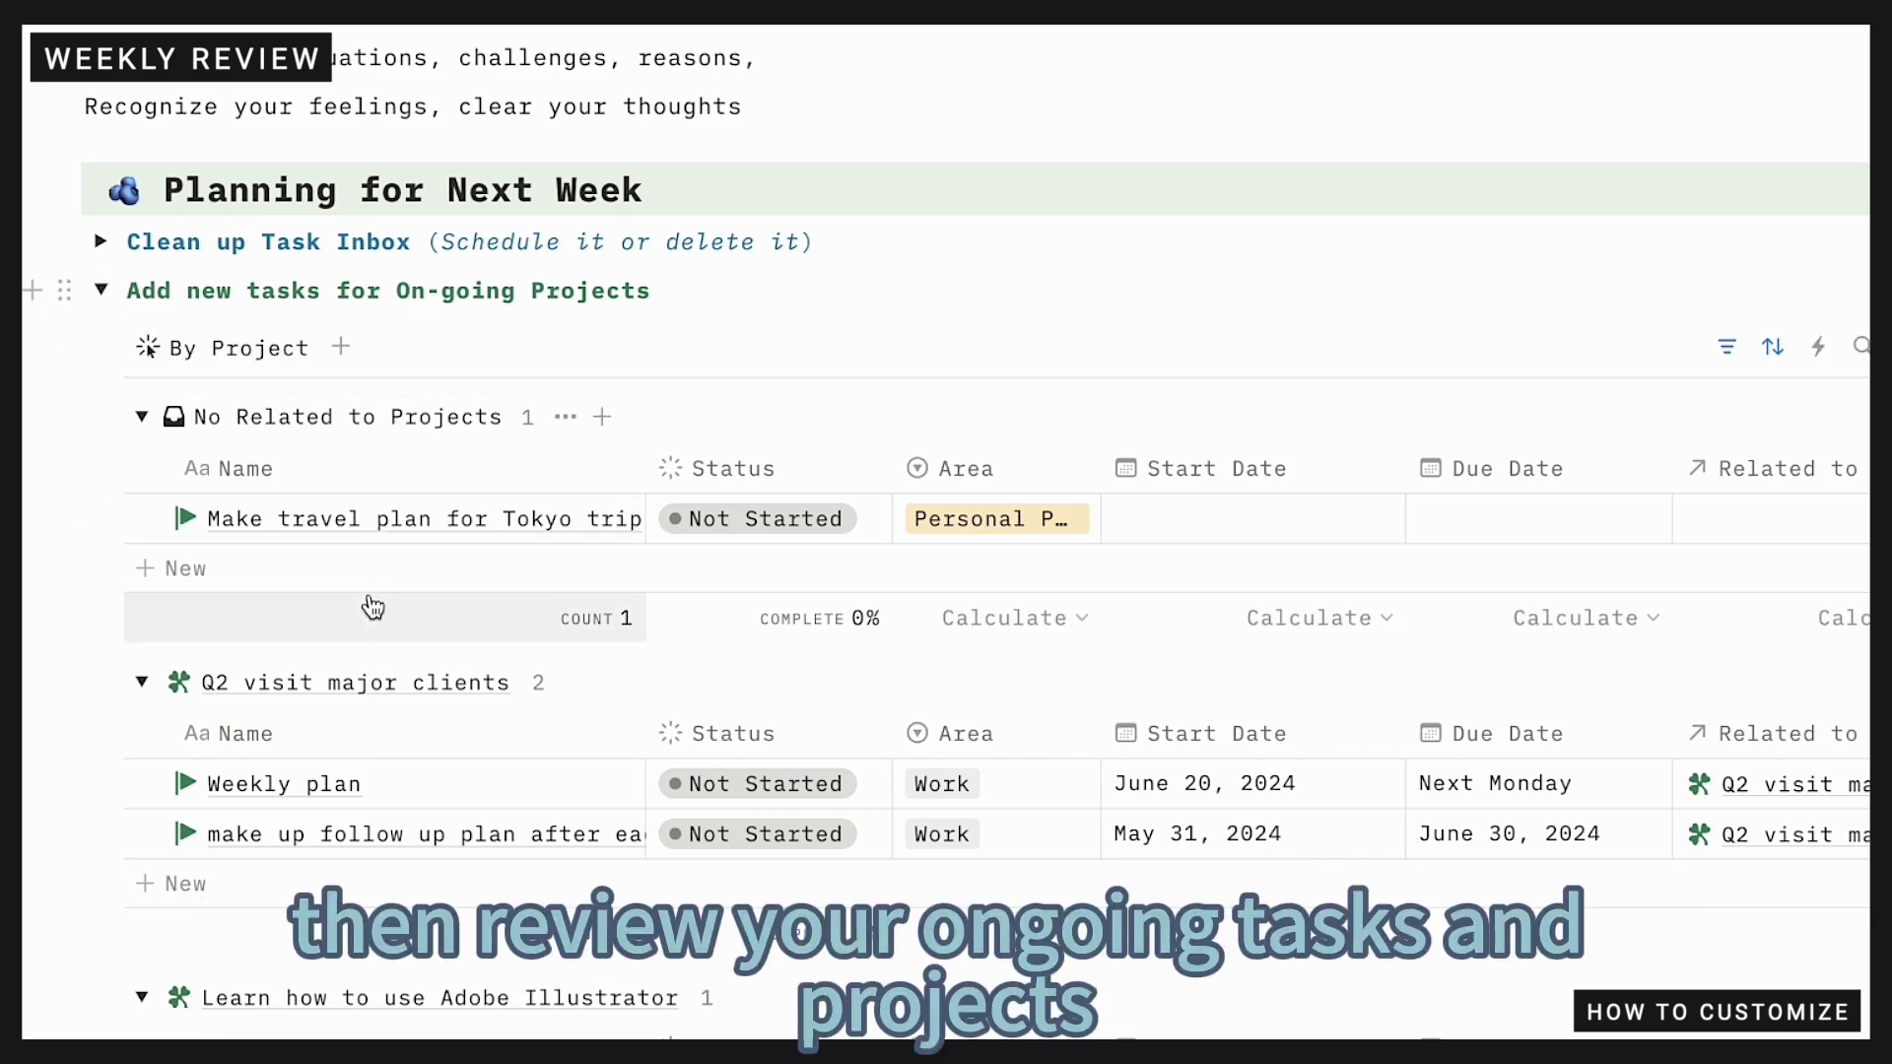
pyautogui.scroll(-3, 372, 606)
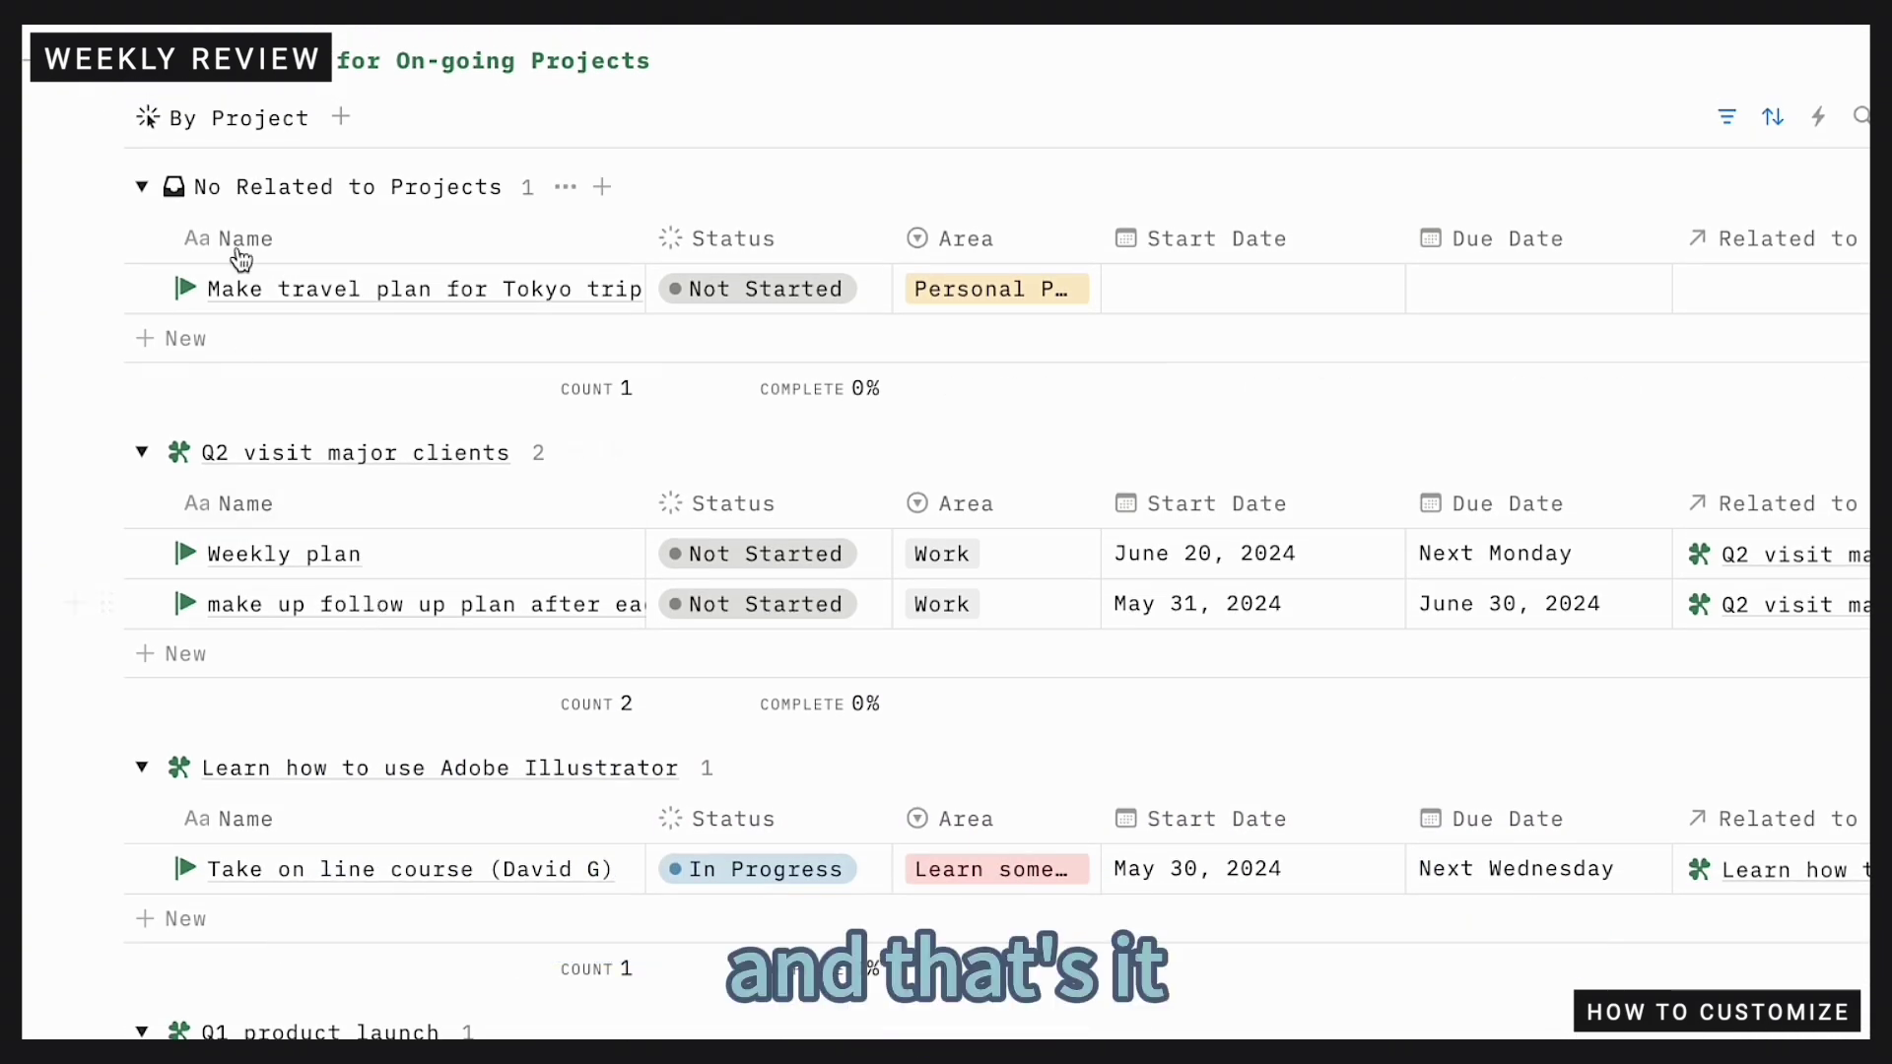
pyautogui.click(101, 62)
pyautogui.scroll(5, 162, 170)
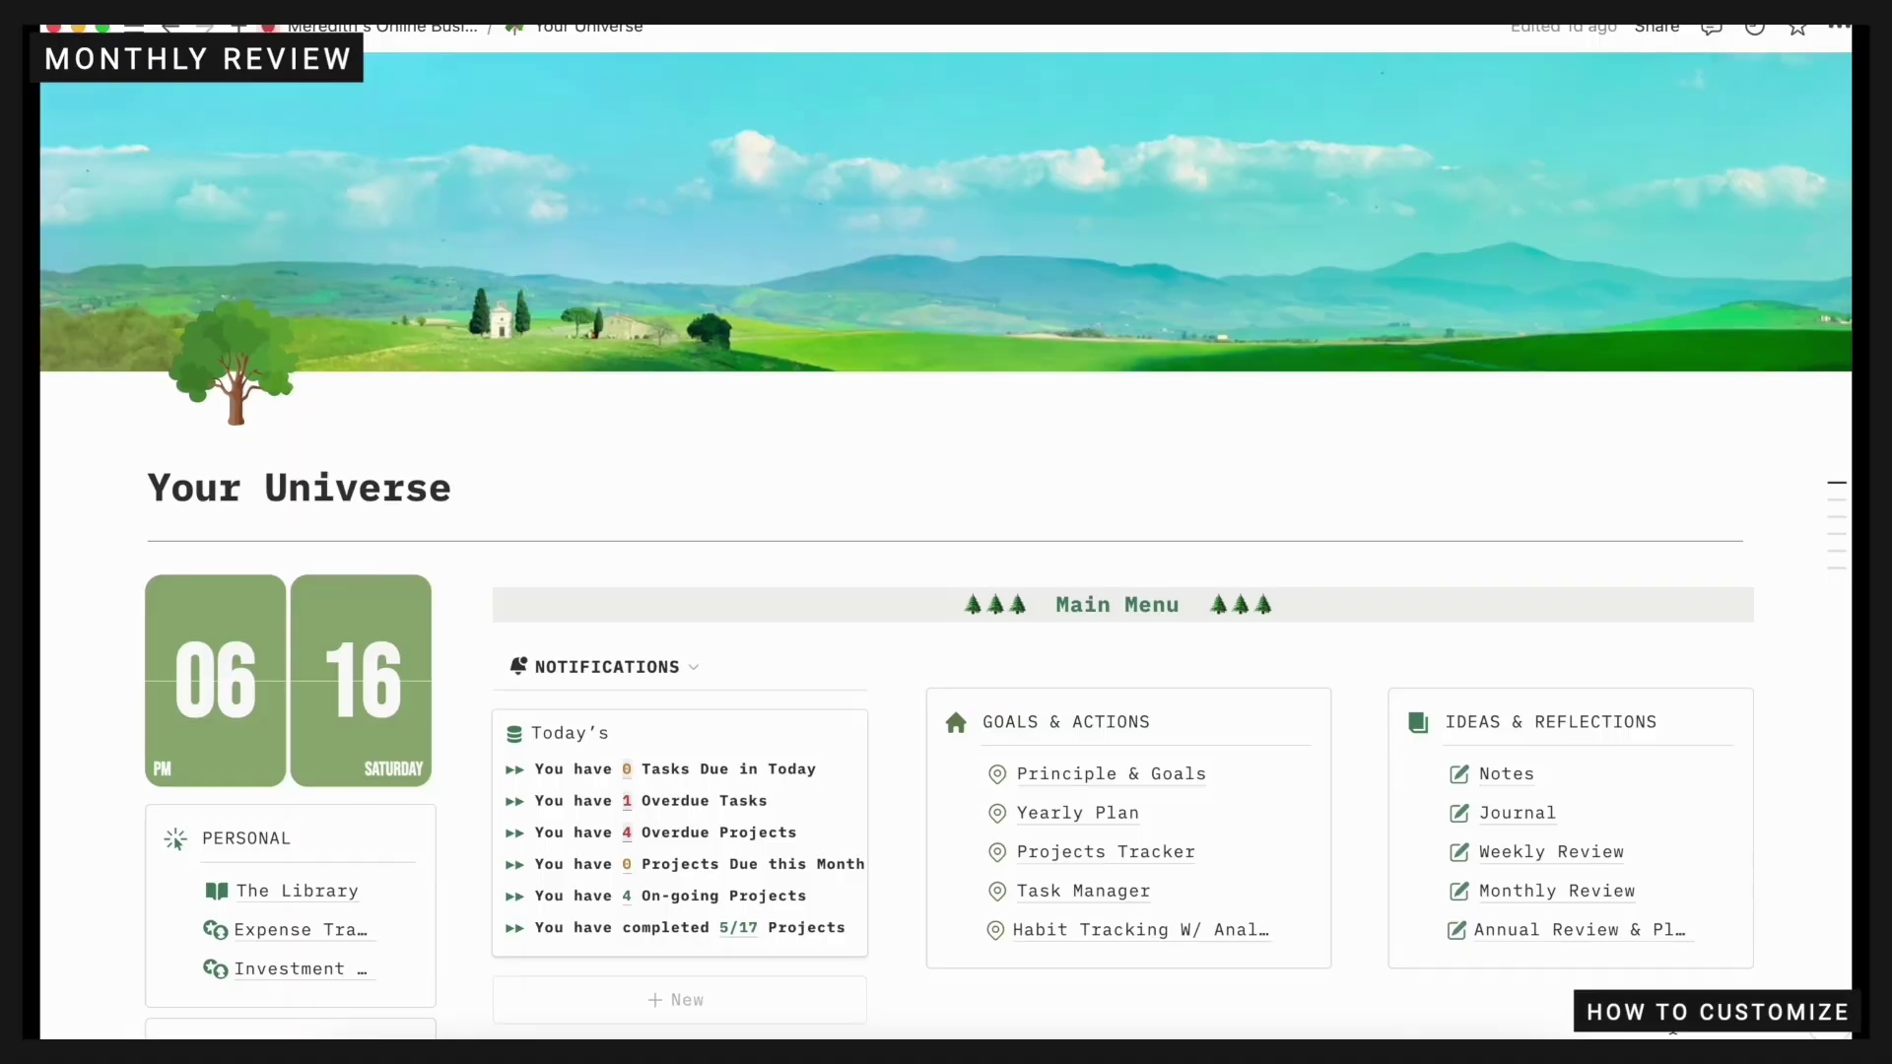
# Open Monthly Review from the home page and start a new entry in the Monthly Dashboard table
pyautogui.click(1608, 892)
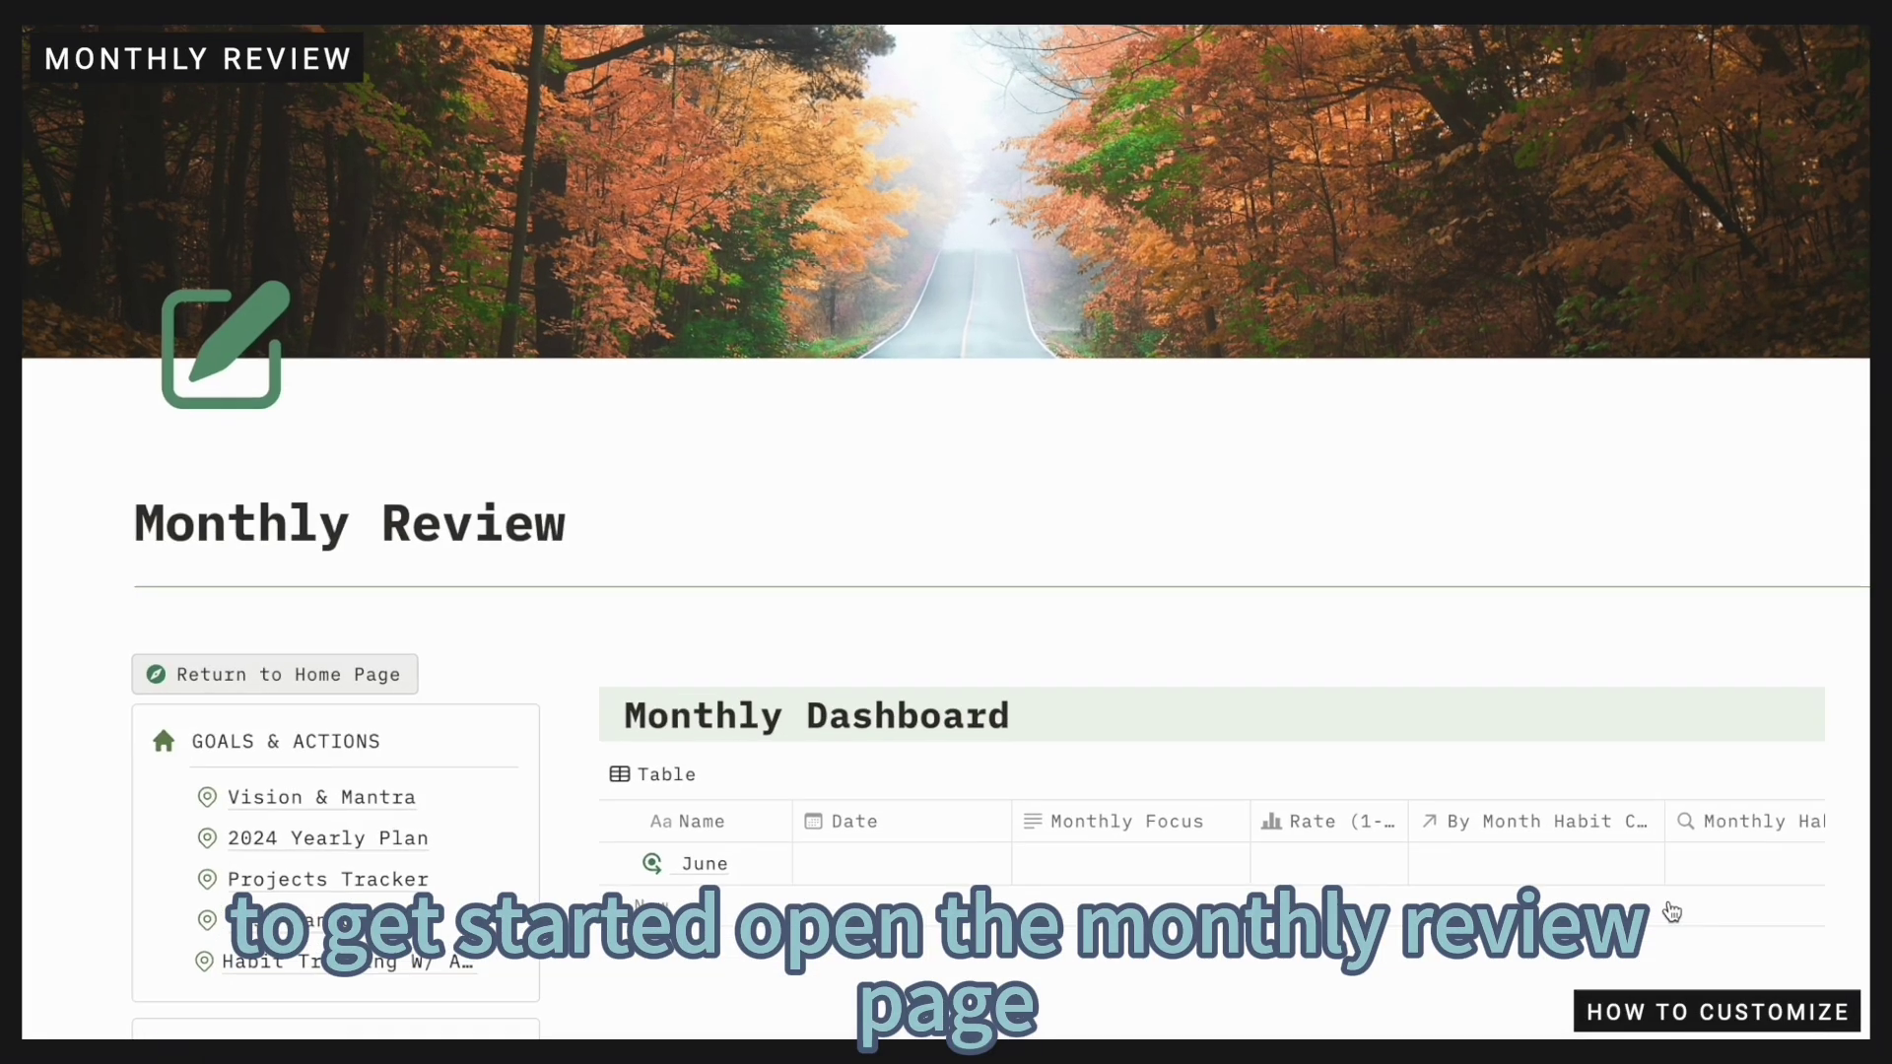
pyautogui.click(706, 966)
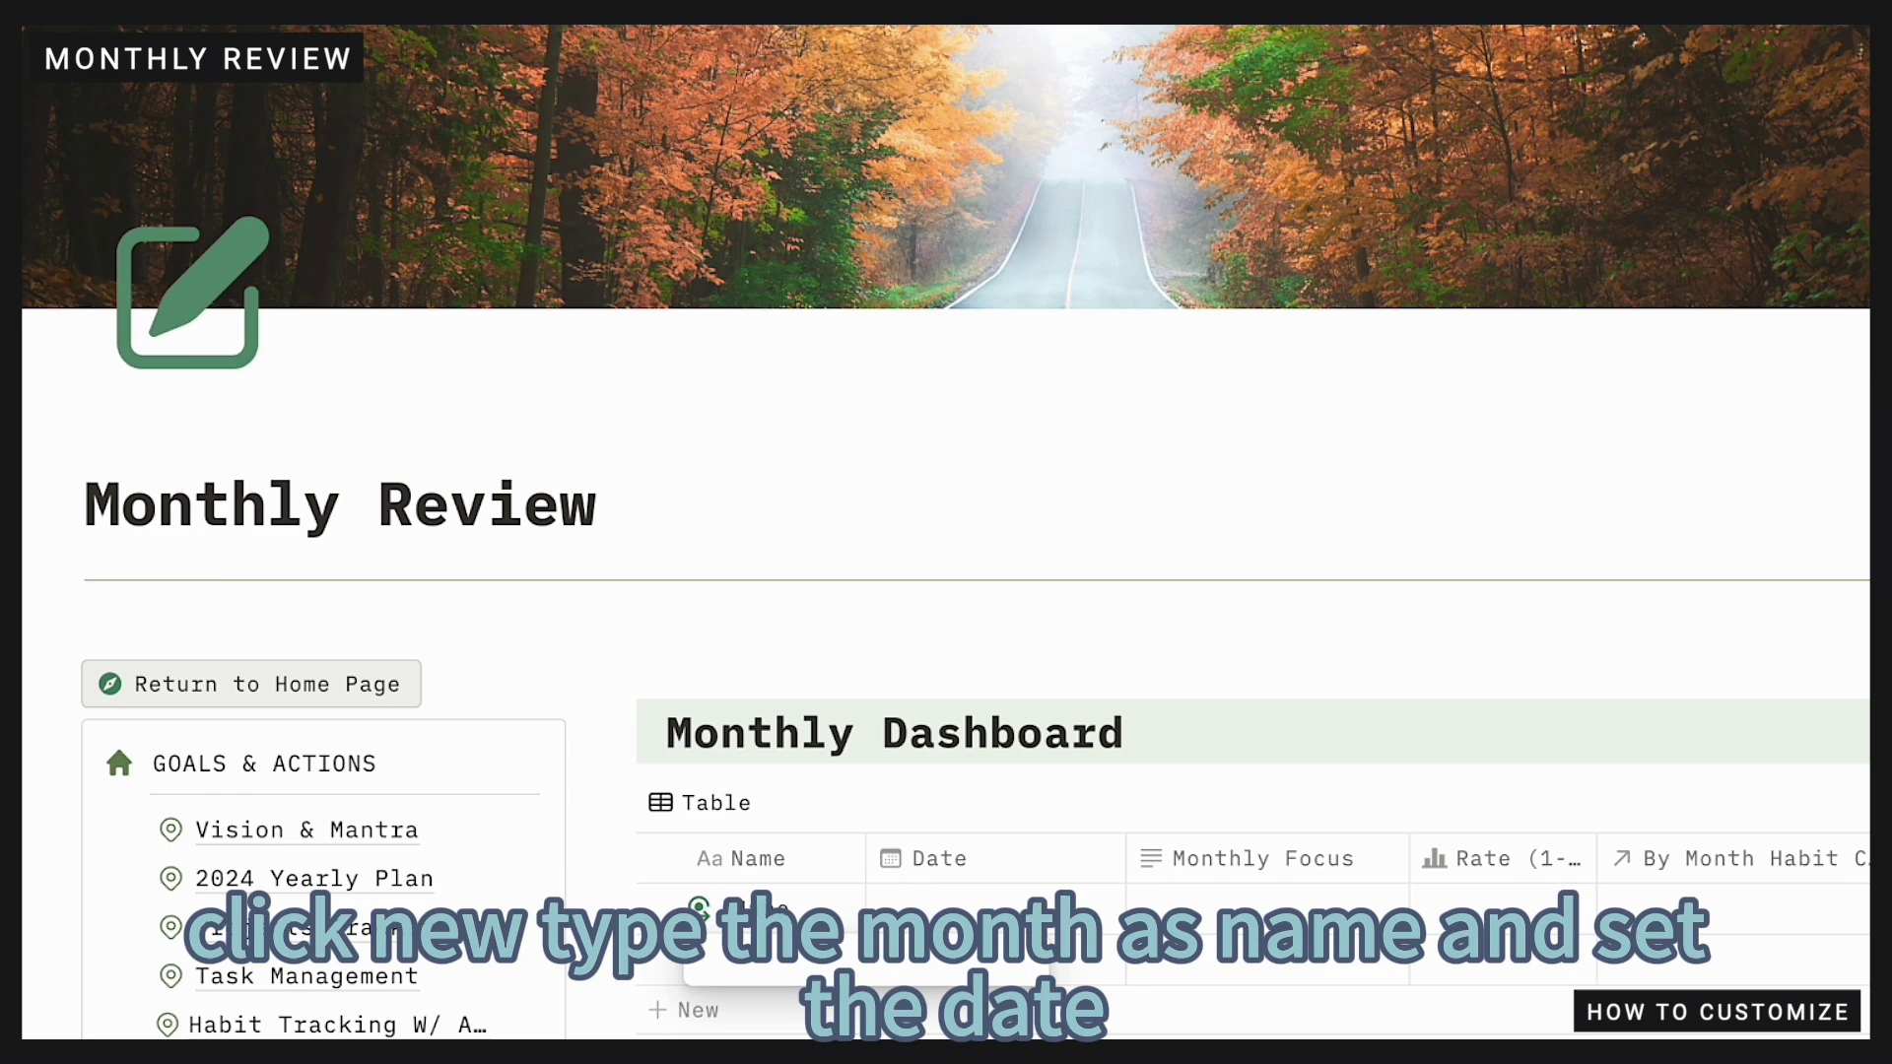